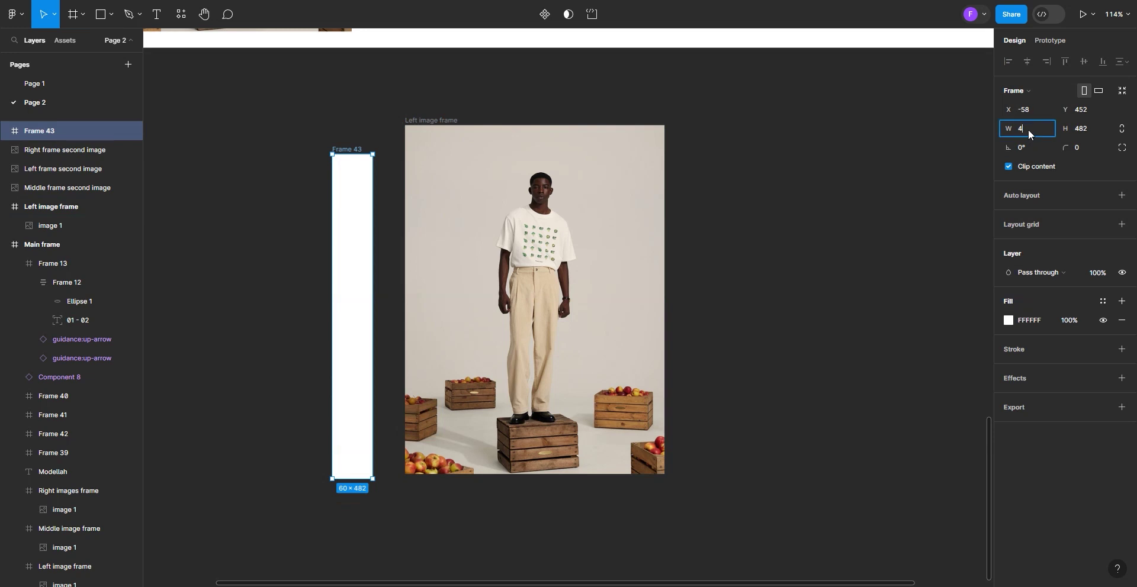
# Resize the narrow white frame beside the image to 41 wide by 518 high
pyautogui.click(1086, 130)
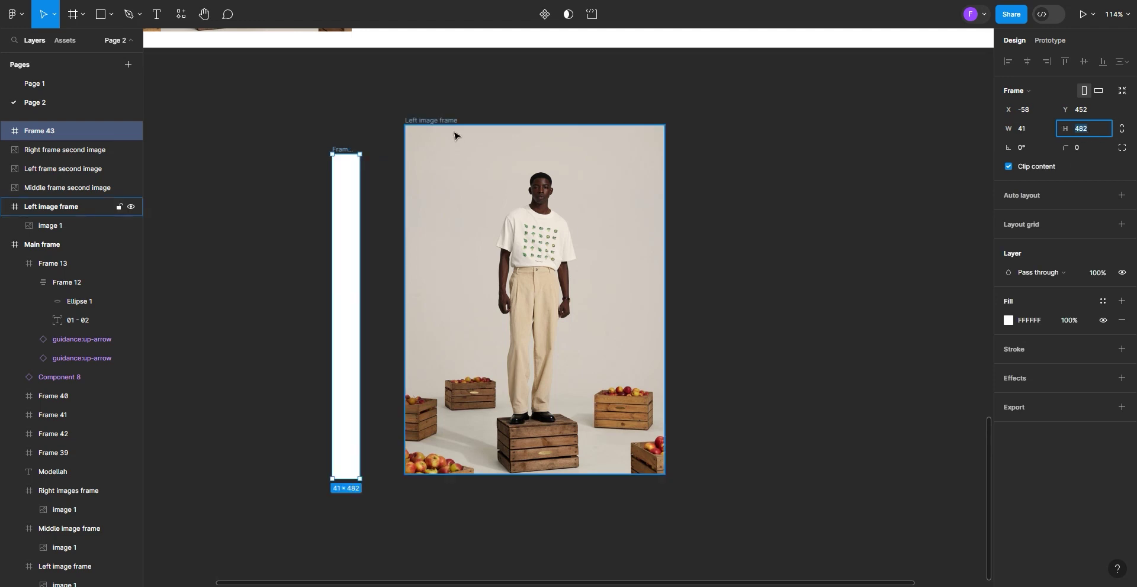
pyautogui.click(454, 136)
pyautogui.click(348, 160)
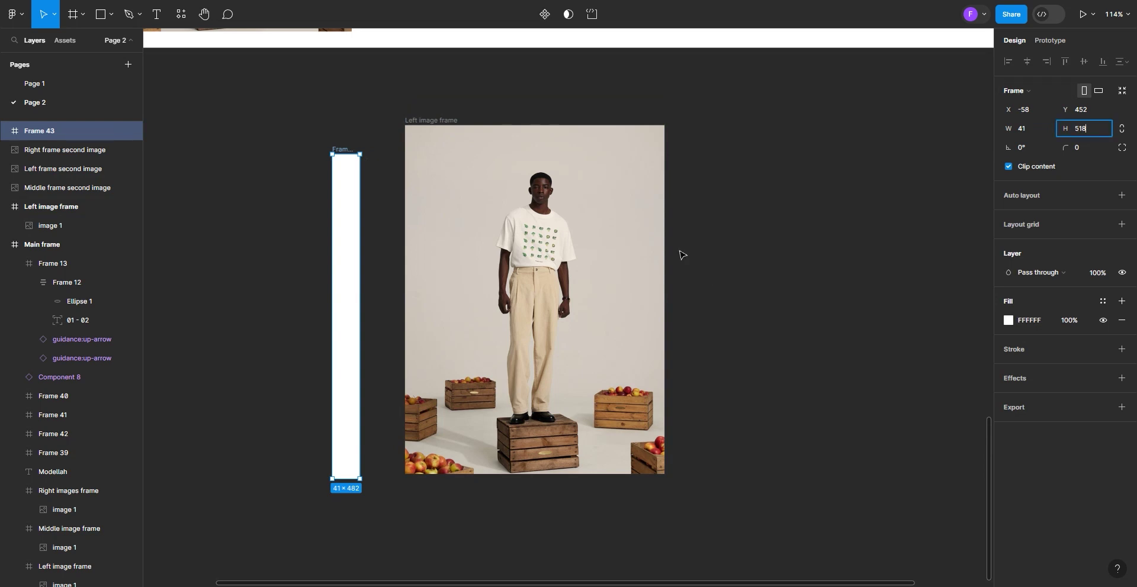
pyautogui.click(667, 217)
# Move the white strip into the Left image frame and duplicate it across the image to make five vertical strips
pyautogui.moveTo(336, 239); pyautogui.dragTo(578, 245)
pyautogui.hotkey('ctrl', 'd')
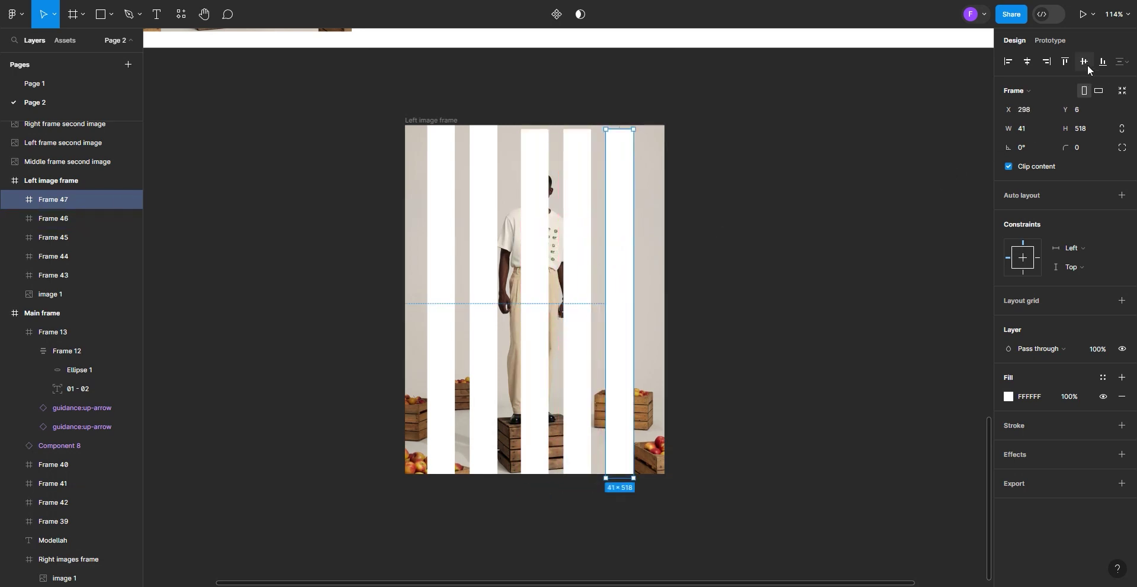
# Align the fourth and third vertical strips to the vertical centre of the Left image frame
pyautogui.click(587, 309)
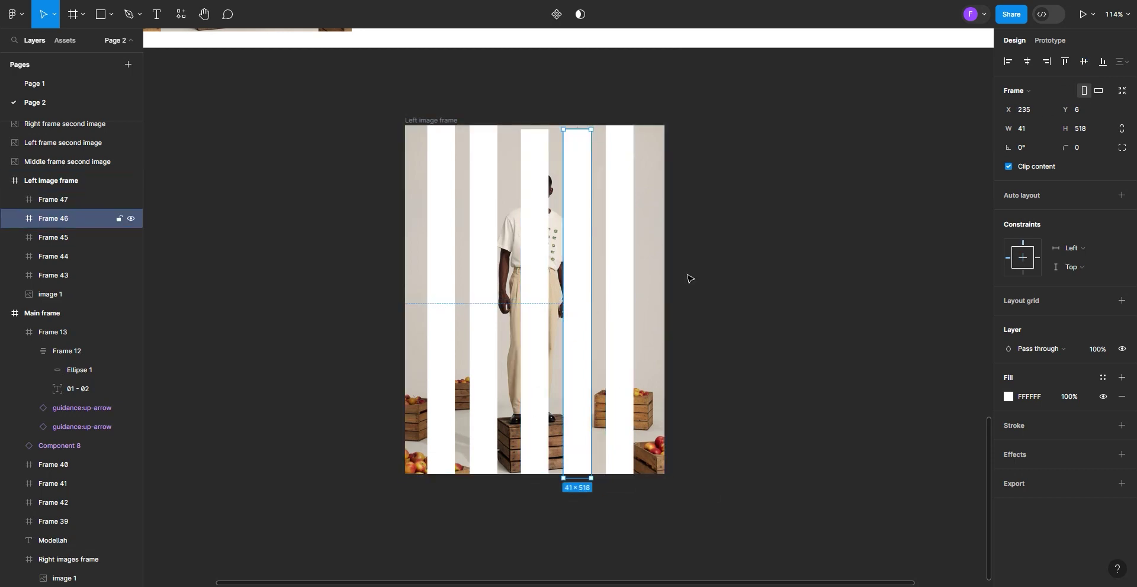
pyautogui.click(1084, 61)
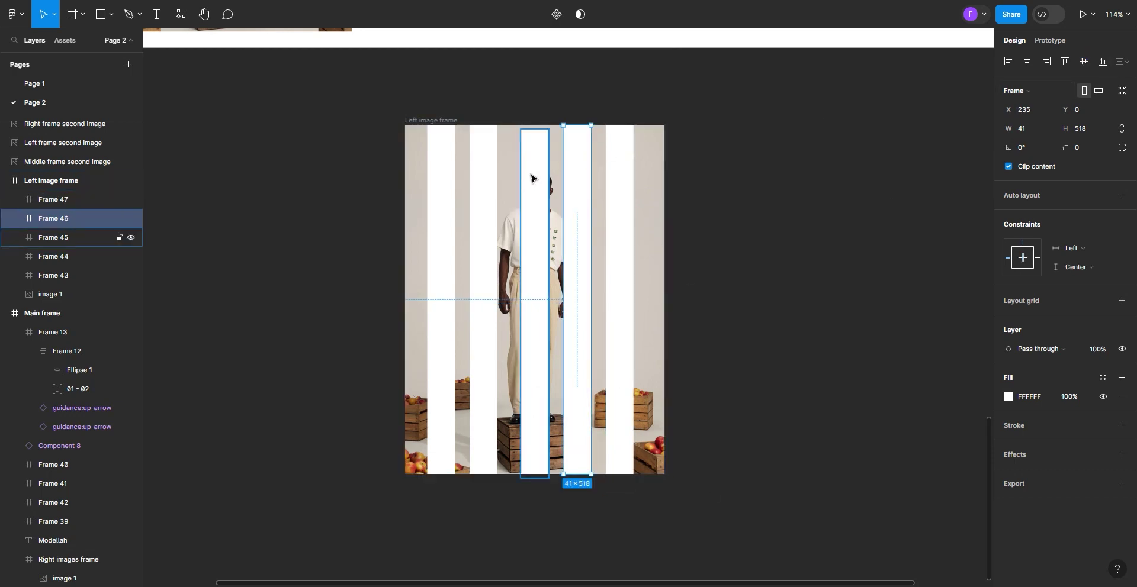
pyautogui.click(531, 179)
pyautogui.click(1084, 61)
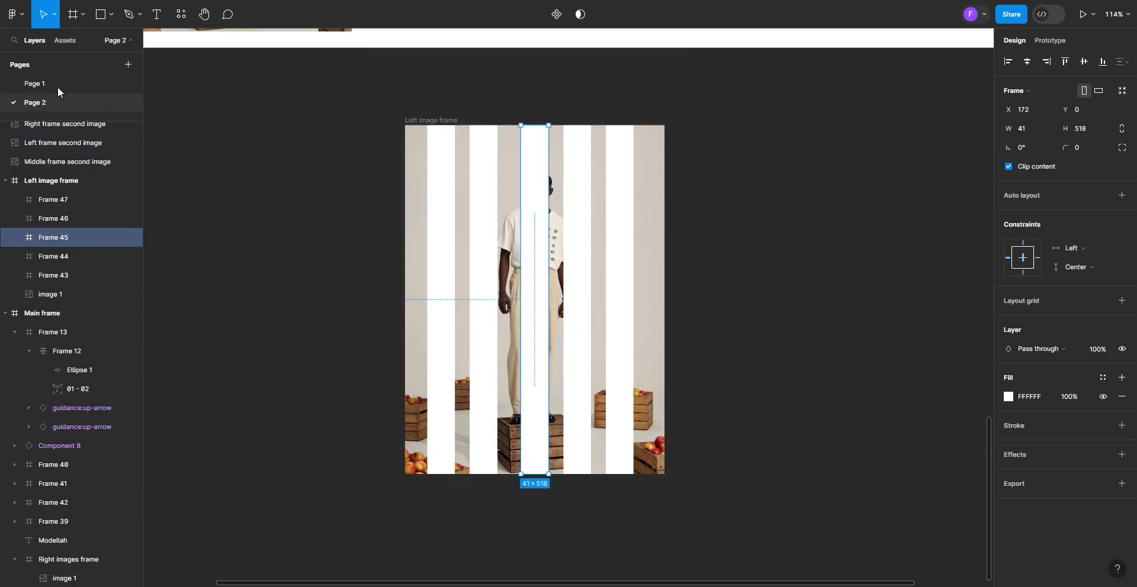
# Distribute the five vertical strips evenly and set the horizontal spacing between them to 33
pyautogui.click(447, 338)
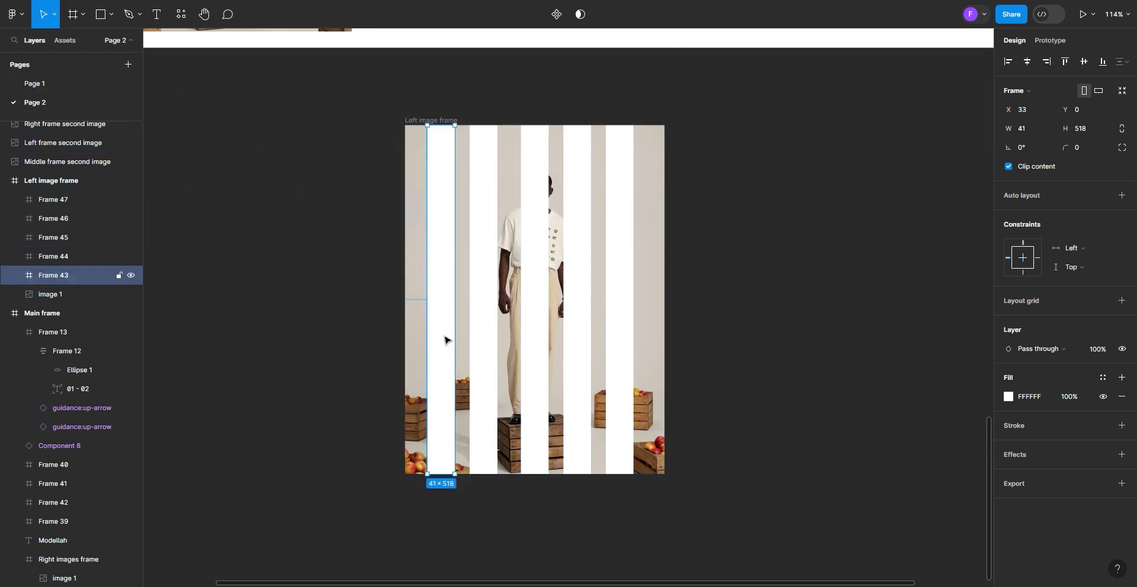
pyautogui.keyDown('shift'); pyautogui.click(490, 348); pyautogui.keyUp('shift')
pyautogui.keyDown('shift'); pyautogui.click(522, 346); pyautogui.keyUp('shift')
pyautogui.keyDown('shift'); pyautogui.click(577, 350); pyautogui.keyUp('shift')
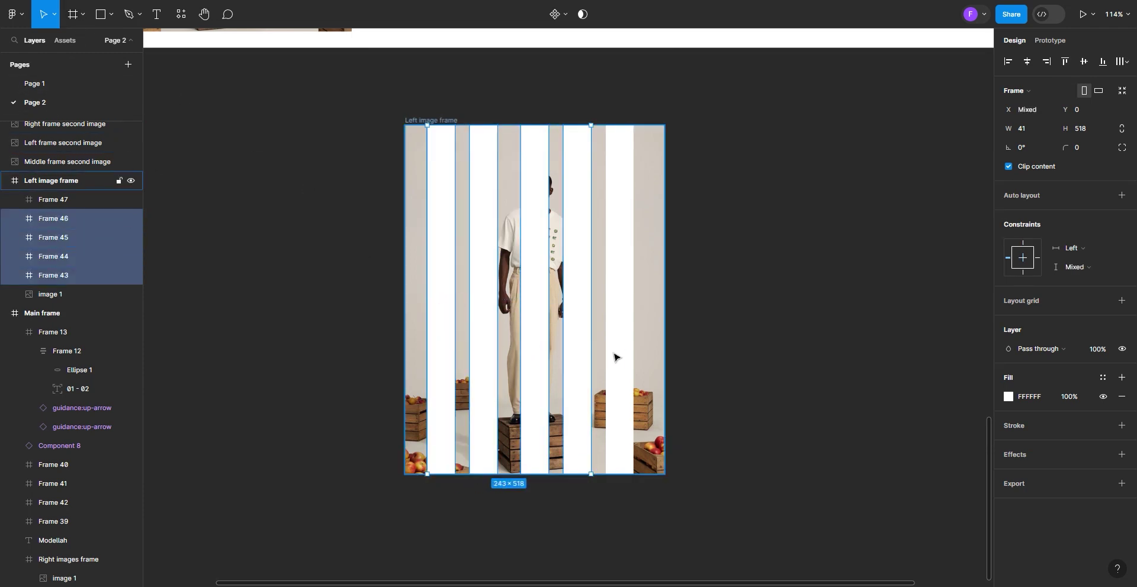
pyautogui.keyDown('shift'); pyautogui.click(619, 409); pyautogui.keyUp('shift')
pyautogui.click(624, 467)
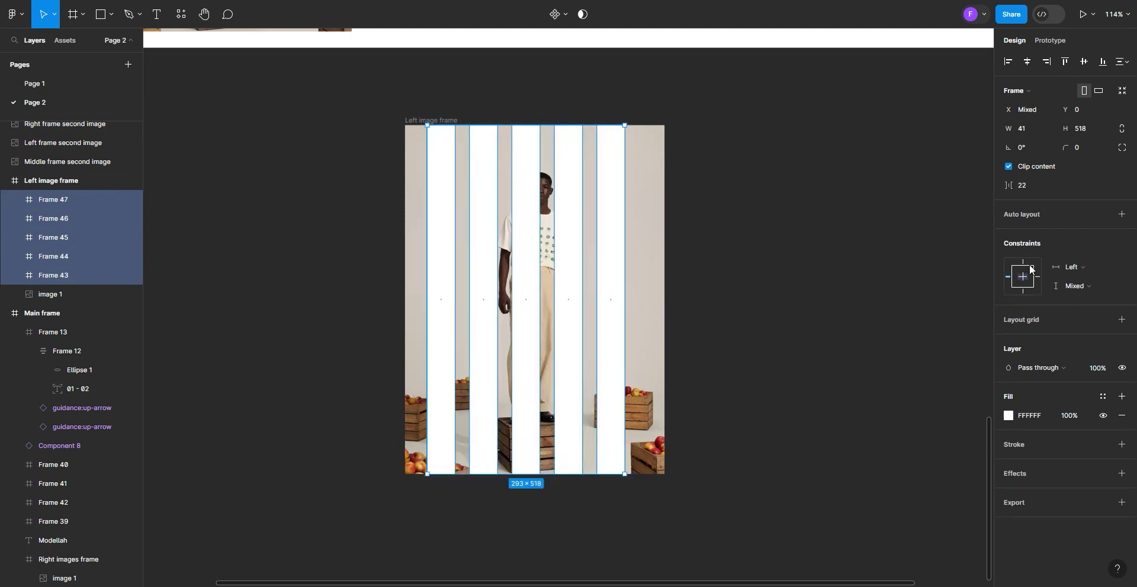
pyautogui.write('33')
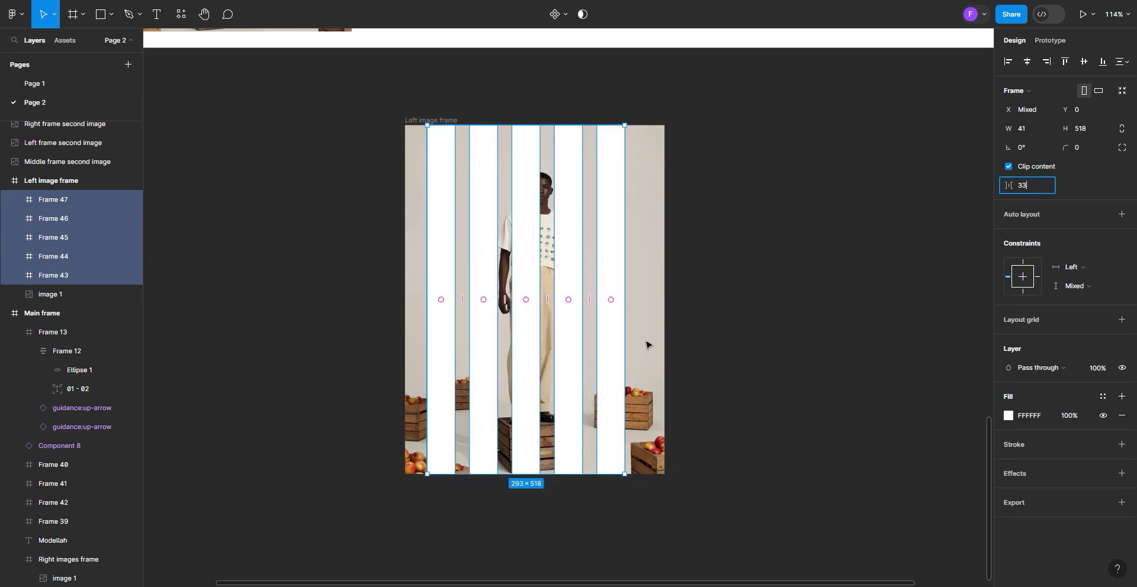
pyautogui.click(713, 351)
# Centre the five vertical strips together horizontally within the Left image frame
pyautogui.click(441, 306)
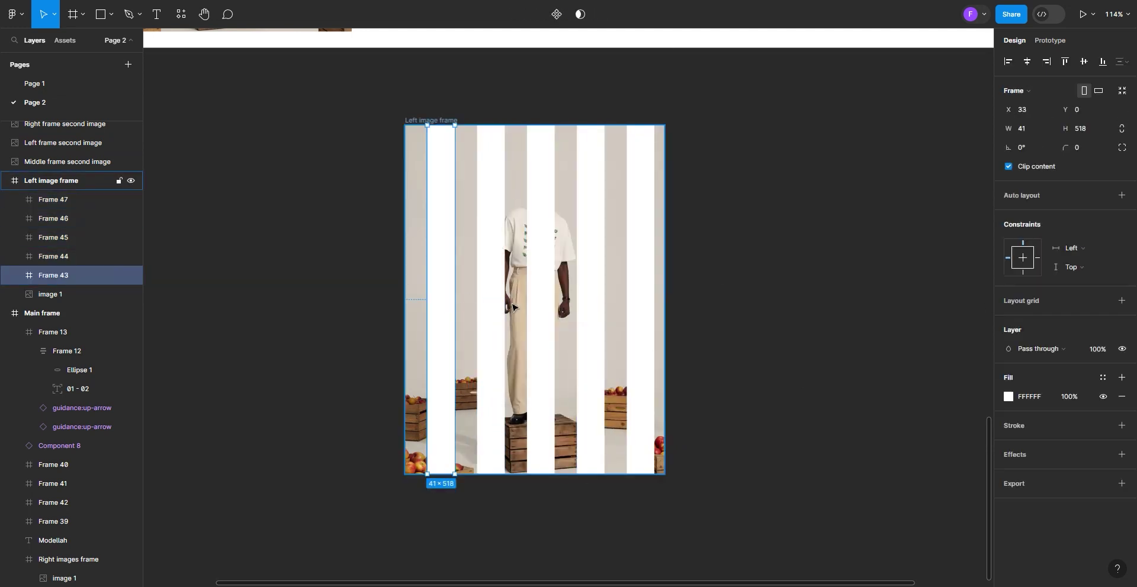
pyautogui.keyDown('shift'); pyautogui.click(495, 310); pyautogui.keyUp('shift')
pyautogui.keyDown('shift'); pyautogui.click(543, 319); pyautogui.keyUp('shift')
pyautogui.keyDown('shift'); pyautogui.click(590, 337); pyautogui.keyUp('shift')
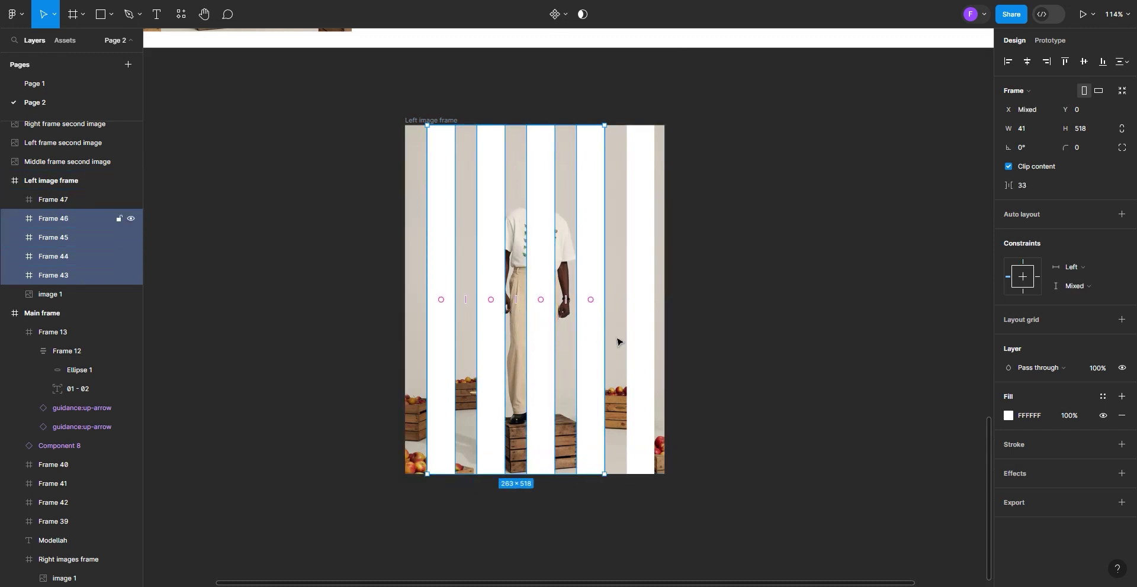
pyautogui.keyDown('shift'); pyautogui.click(636, 344); pyautogui.keyUp('shift')
pyautogui.moveTo(569, 347); pyautogui.dragTo(562, 348)
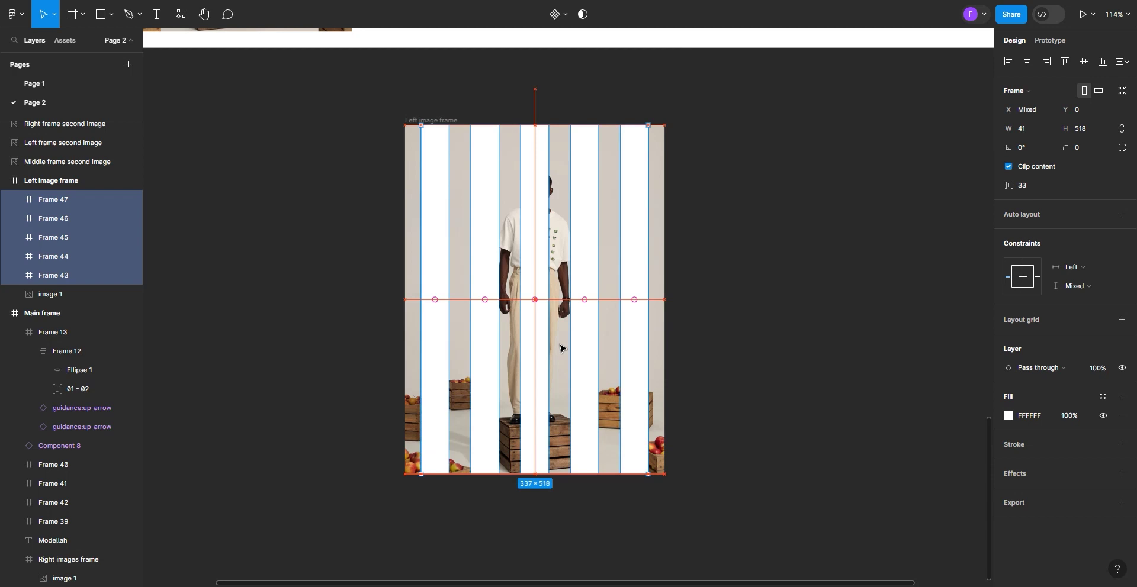
# Draw a new horizontal frame about 54 high to the left of the image and set its width to 385
pyautogui.click(67, 16)
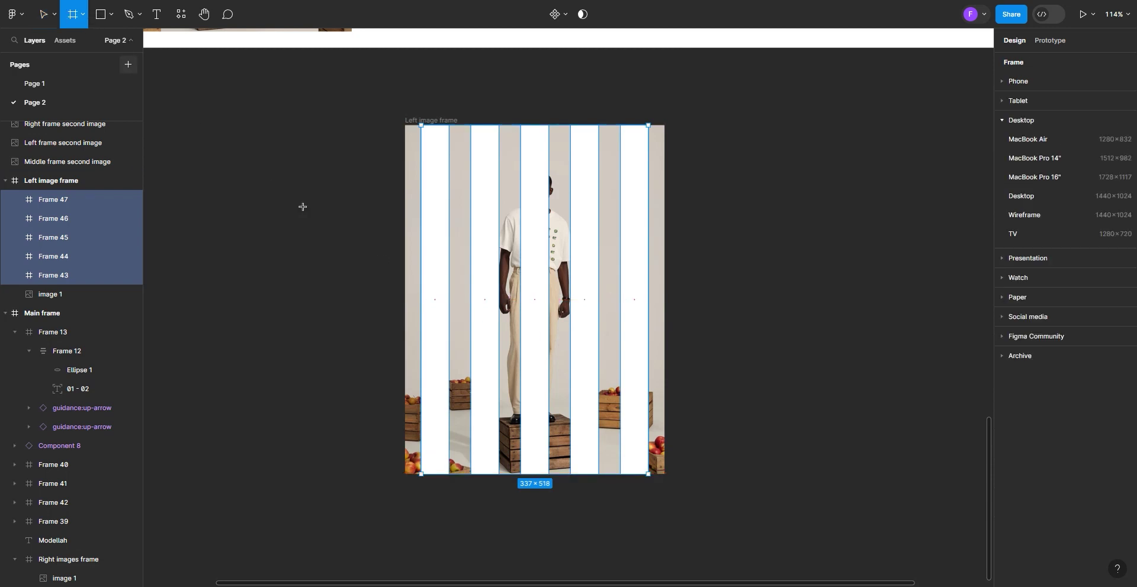
pyautogui.moveTo(235, 198); pyautogui.dragTo(388, 212)
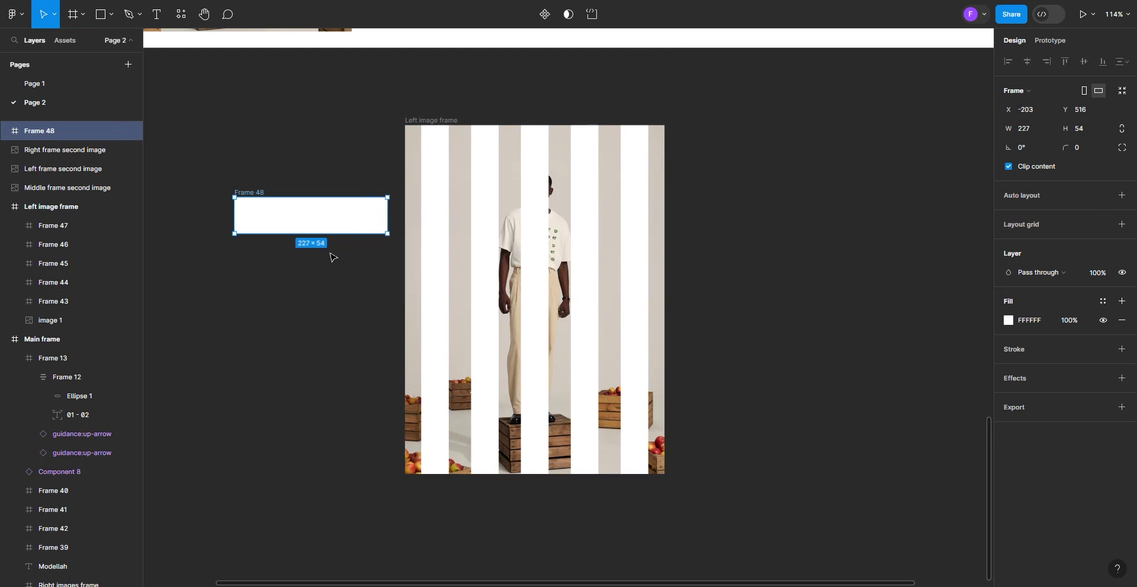
pyautogui.click(1042, 131)
pyautogui.write('385')
pyautogui.click(1080, 129)
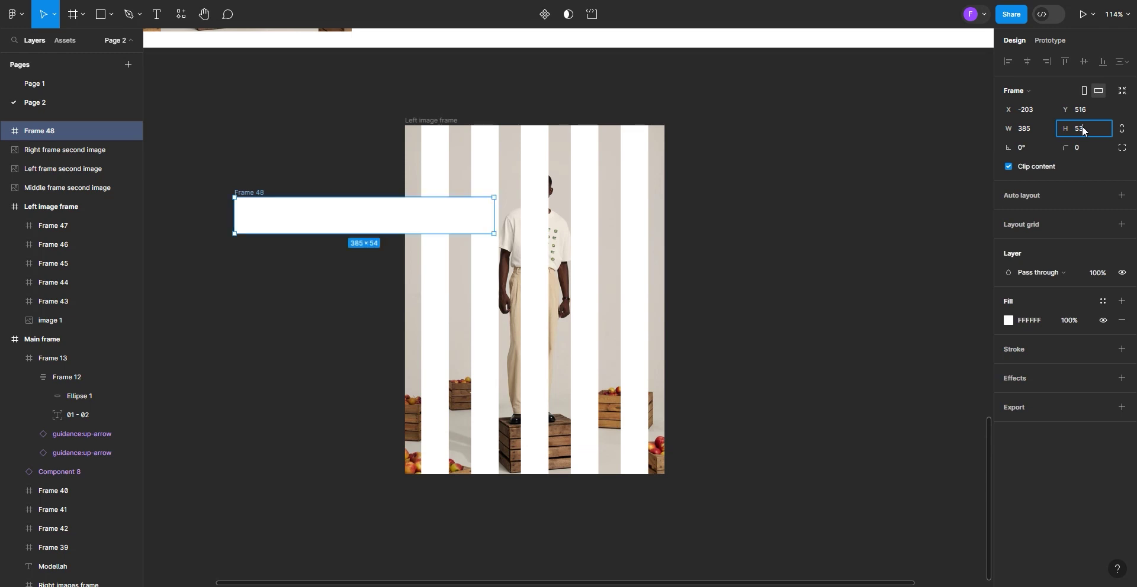
pyautogui.write('538')
pyautogui.press('Return')
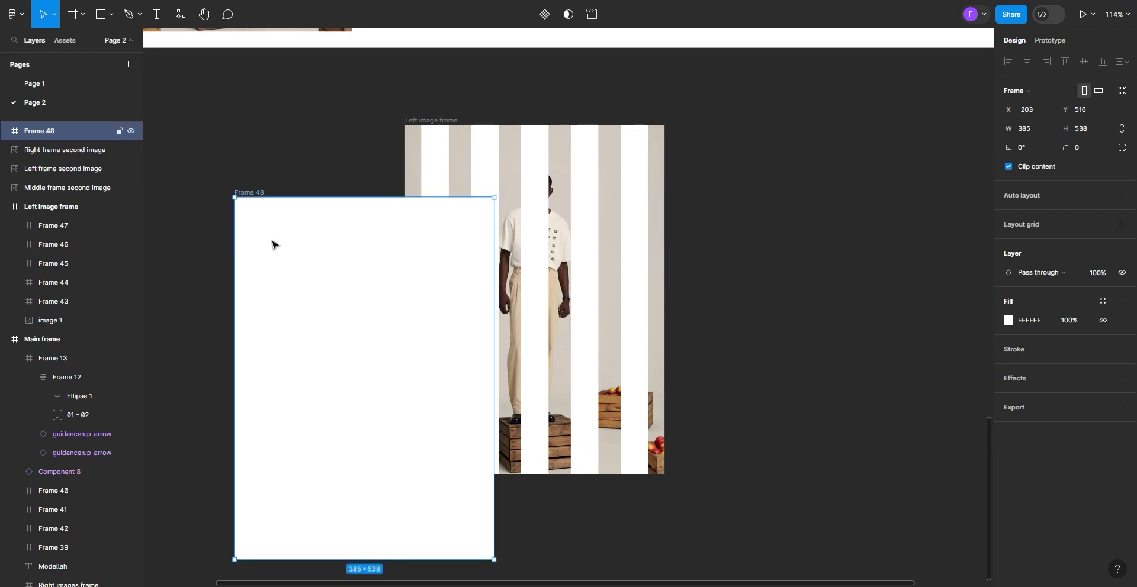
pyautogui.hotkey('ctrl', 'z')
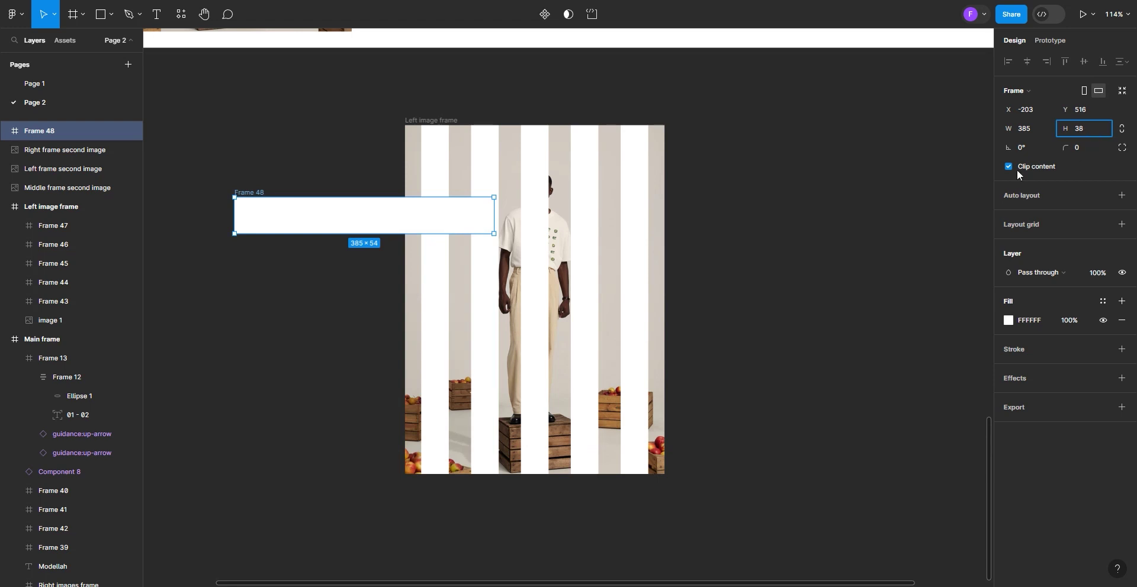
# Set the horizontal frame's height to 38 and position it along the image frame's top edge at X 50, Y 409
pyautogui.click(726, 192)
pyautogui.moveTo(253, 194); pyautogui.dragTo(422, 129)
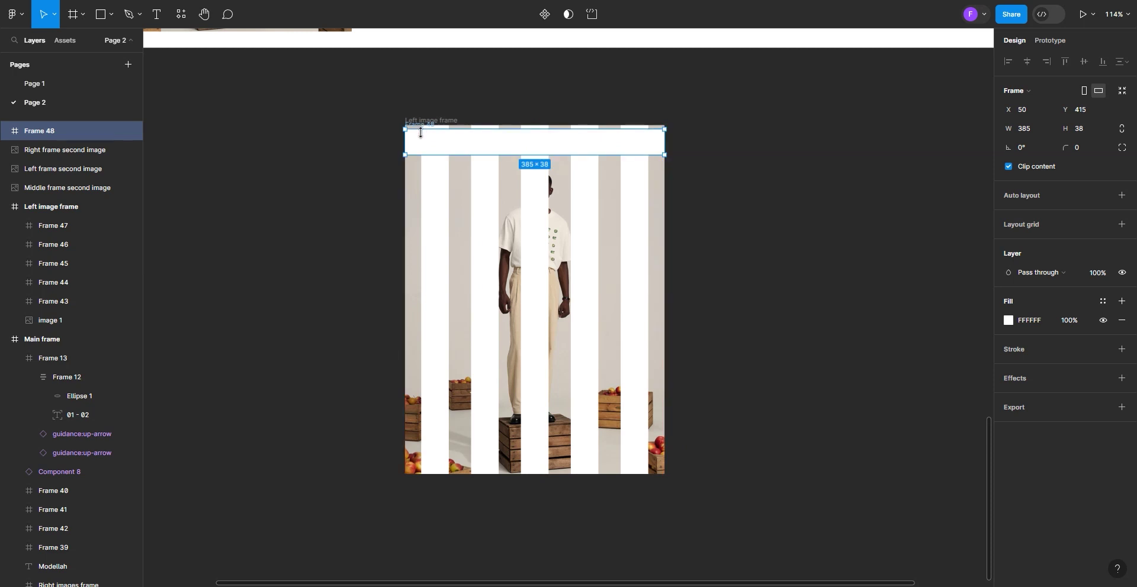
pyautogui.scroll(5, 422, 137)
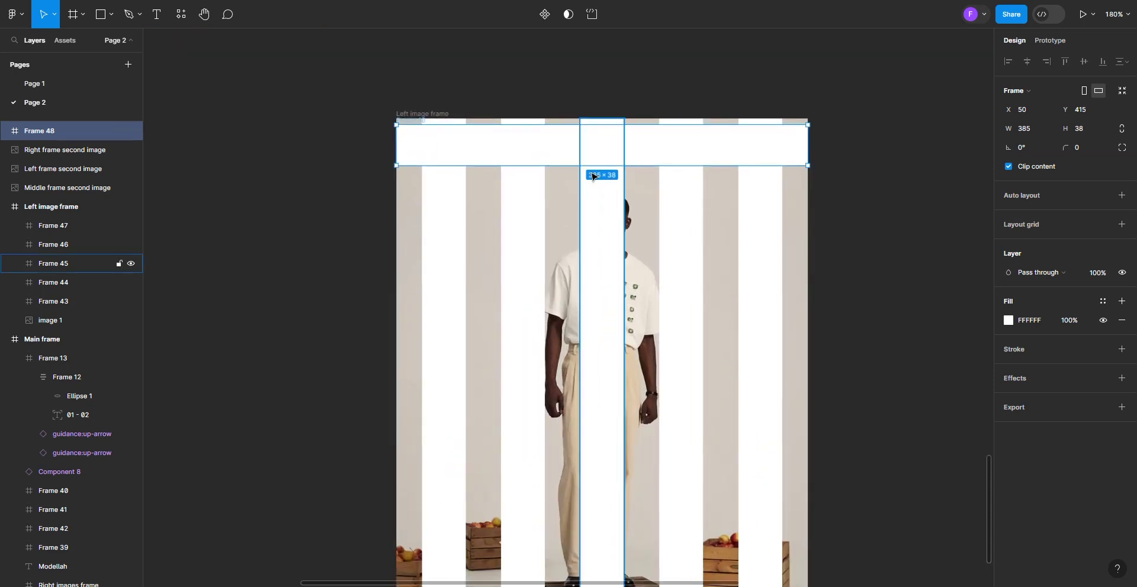
pyautogui.press('Up')
pyautogui.press('Up')
pyautogui.press('Up')
pyautogui.press('Up')
pyautogui.press('Up')
pyautogui.press('Up')
pyautogui.press('Up')
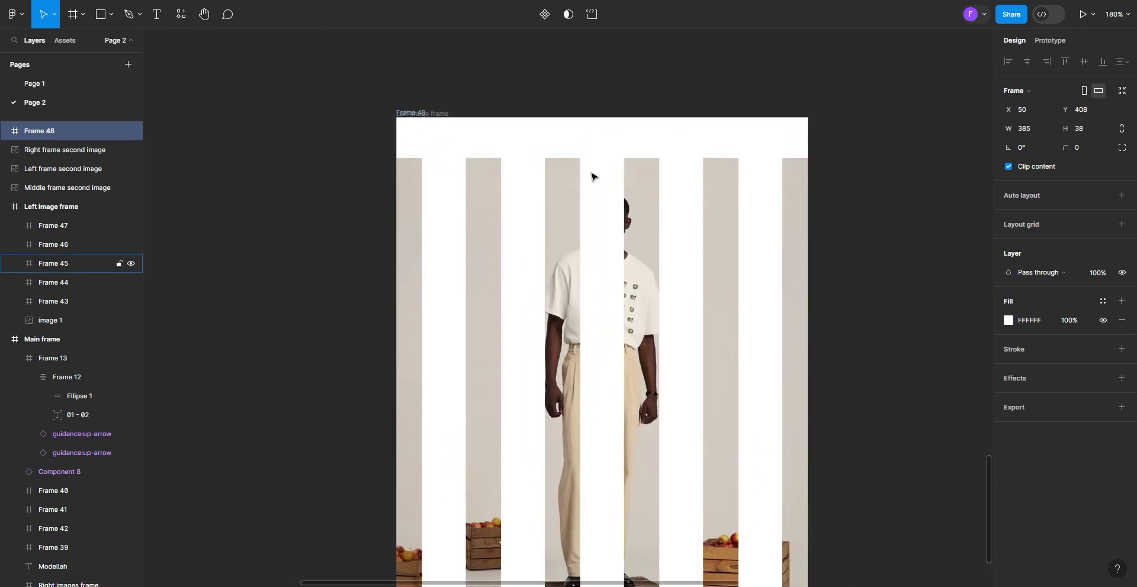
pyautogui.press('Down')
pyautogui.scroll(-2, 584, 218)
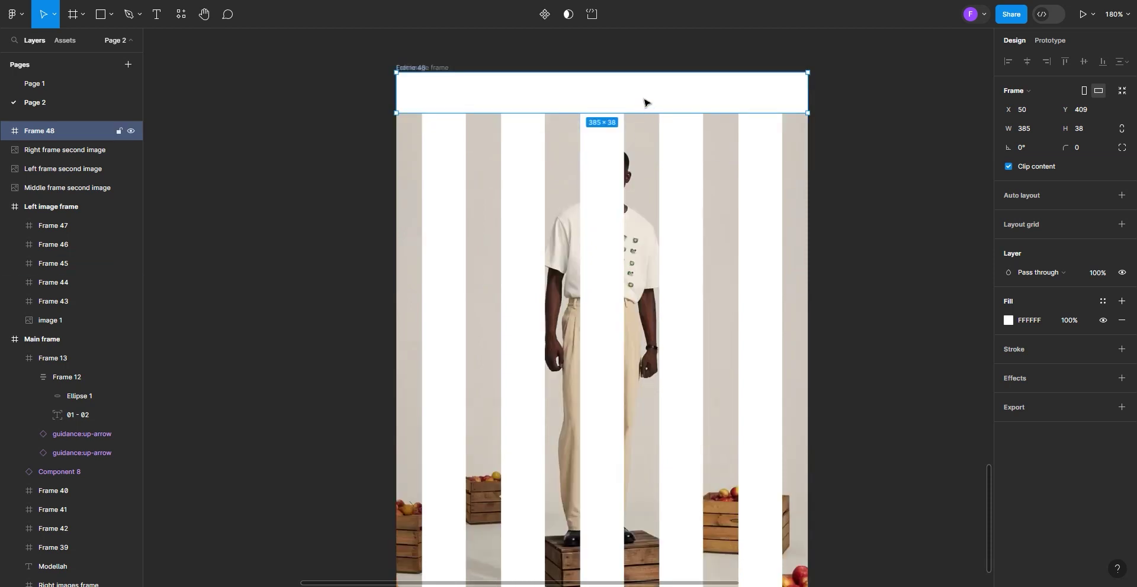
# Duplicate the horizontal strip down the image with gaps of 6 until twelve strips reach the bottom edge
pyautogui.keyDown('alt'); pyautogui.moveTo(645, 103); pyautogui.dragTo(649, 432); pyautogui.keyUp('alt')
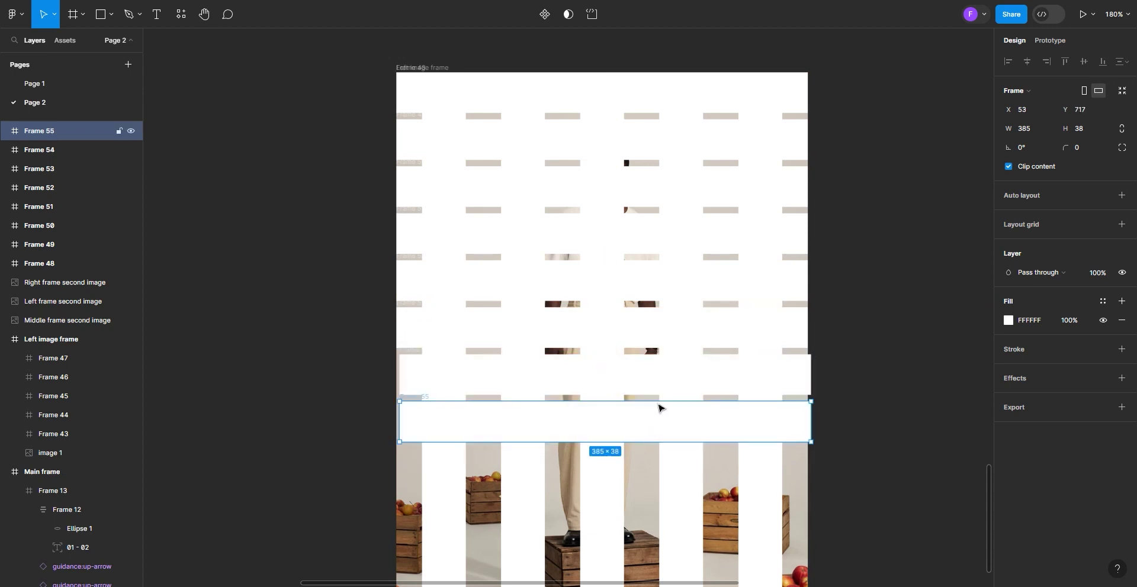
pyautogui.scroll(-3, 659, 406)
pyautogui.hotkey('ctrl', 'd')
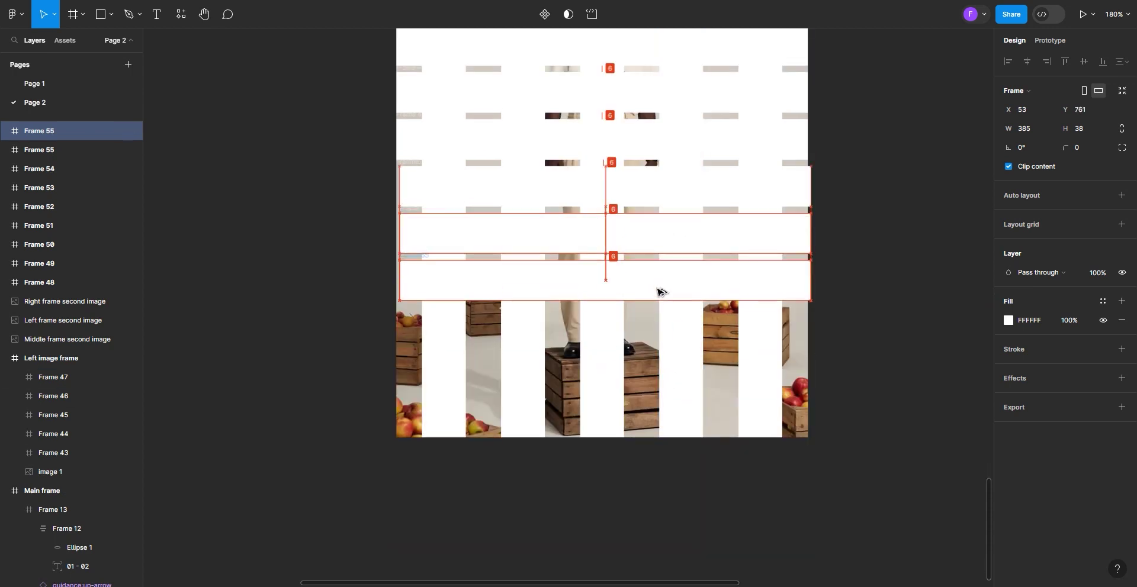
pyautogui.keyDown('alt'); pyautogui.moveTo(661, 292); pyautogui.dragTo(653, 345); pyautogui.keyUp('alt')
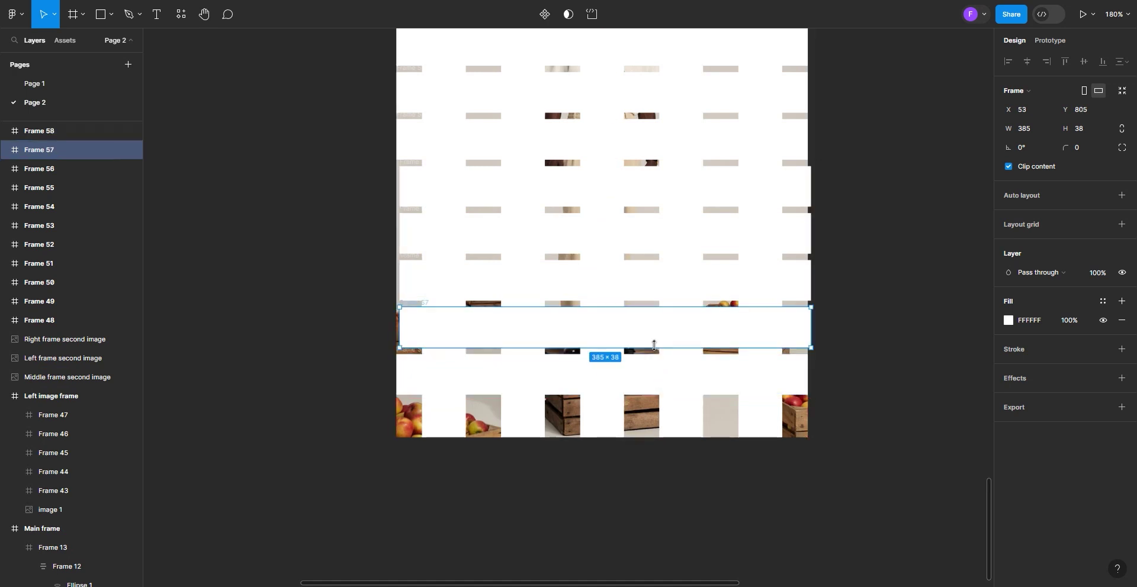
pyautogui.moveTo(729, 323); pyautogui.dragTo(645, 427)
pyautogui.click(717, 294)
pyautogui.click(722, 320)
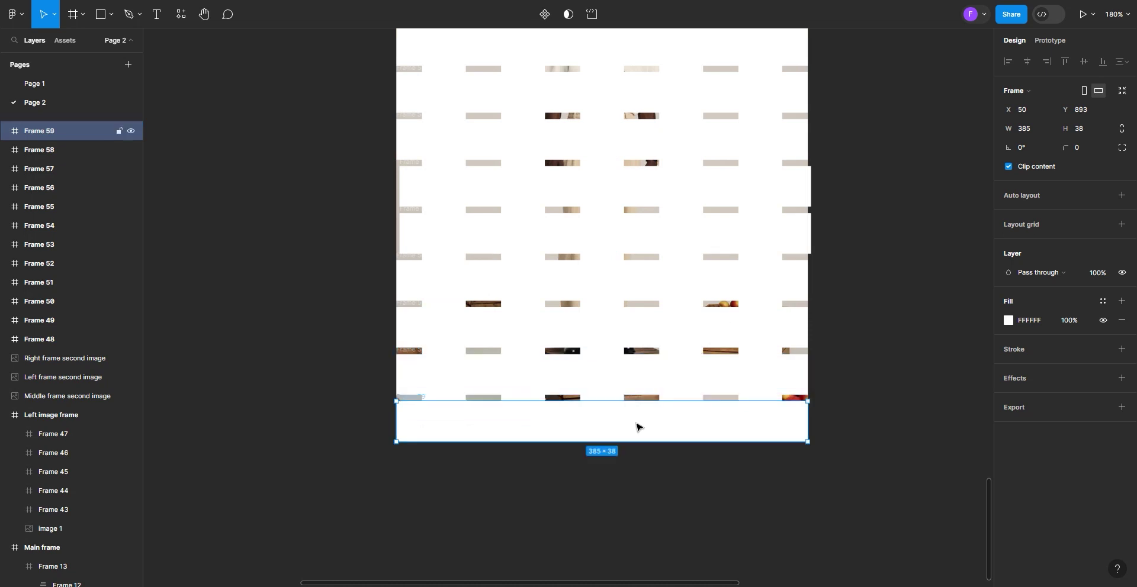
# Select all twelve horizontal strips, Frame 48 to Frame 59, and align their horizontal centres
pyautogui.keyDown('shift'); pyautogui.click(630, 385); pyautogui.keyUp('shift')
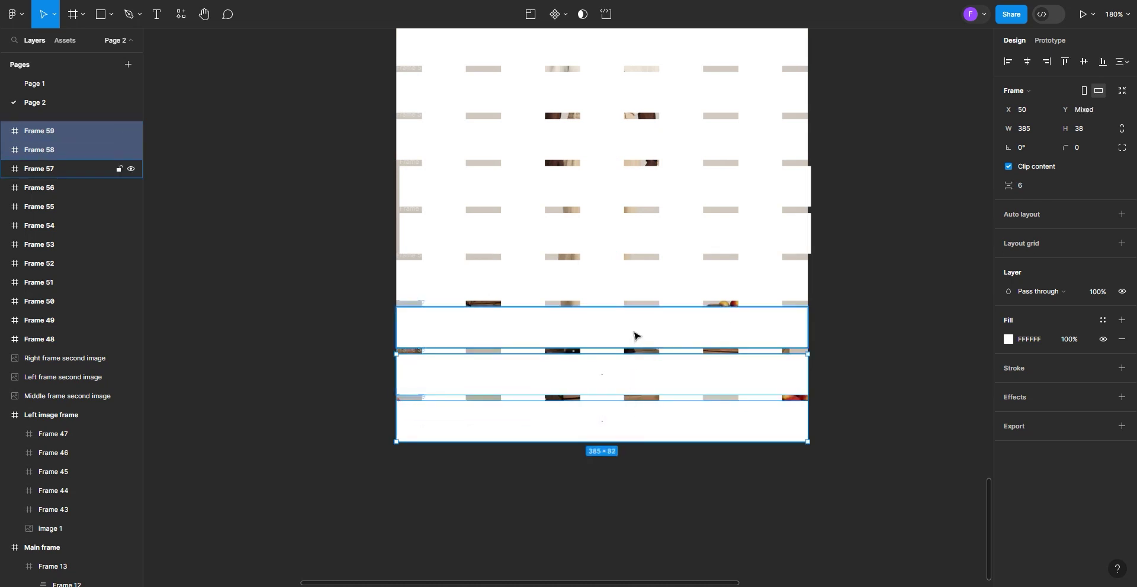
pyautogui.keyDown('shift'); pyautogui.click(634, 333); pyautogui.keyUp('shift')
pyautogui.keyDown('shift'); pyautogui.click(641, 281); pyautogui.keyUp('shift')
pyautogui.keyDown('shift'); pyautogui.click(642, 246); pyautogui.keyUp('shift')
pyautogui.keyDown('shift'); pyautogui.click(646, 177); pyautogui.keyUp('shift')
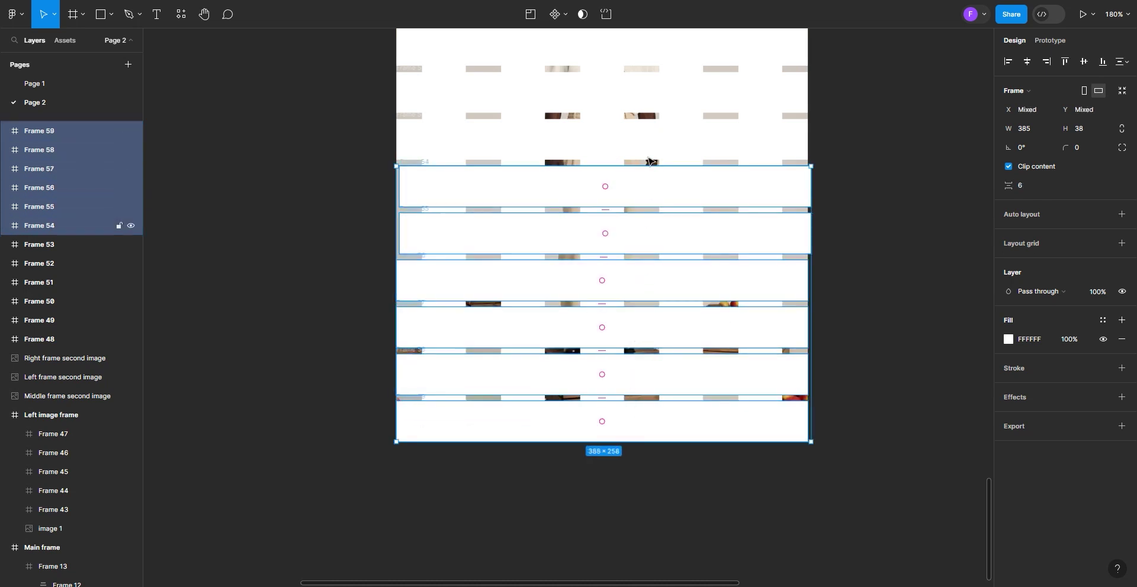
pyautogui.keyDown('shift'); pyautogui.click(653, 147); pyautogui.keyUp('shift')
pyautogui.scroll(1, 662, 145)
pyautogui.keyDown('shift'); pyautogui.click(663, 146); pyautogui.keyUp('shift')
pyautogui.keyDown('shift'); pyautogui.click(675, 94); pyautogui.keyUp('shift')
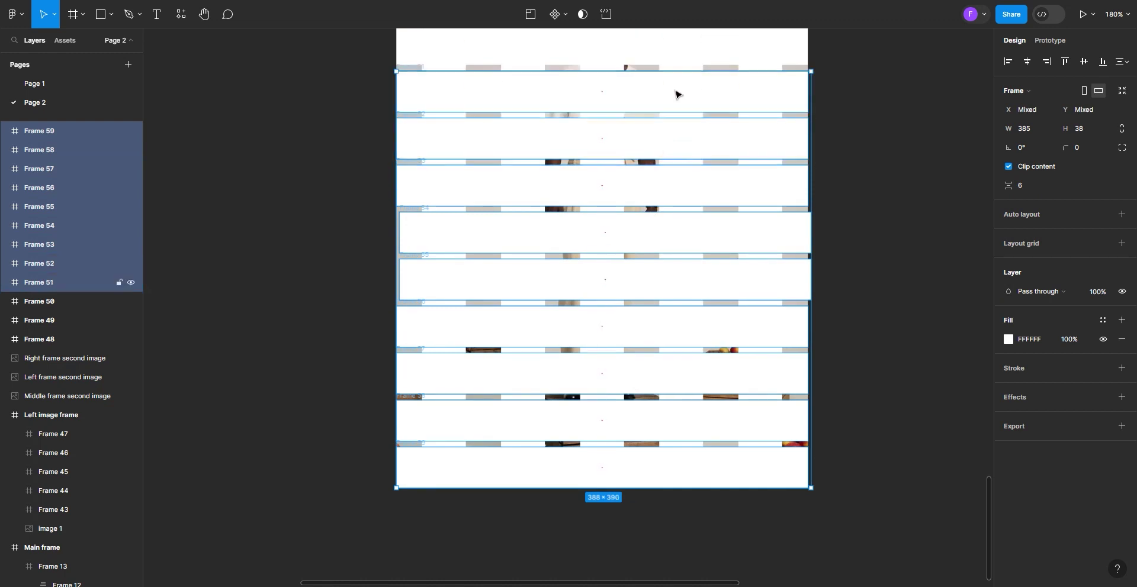
pyautogui.scroll(3, 676, 102)
pyautogui.keyDown('shift'); pyautogui.click(672, 170); pyautogui.keyUp('shift')
pyautogui.keyDown('shift'); pyautogui.click(678, 135); pyautogui.keyUp('shift')
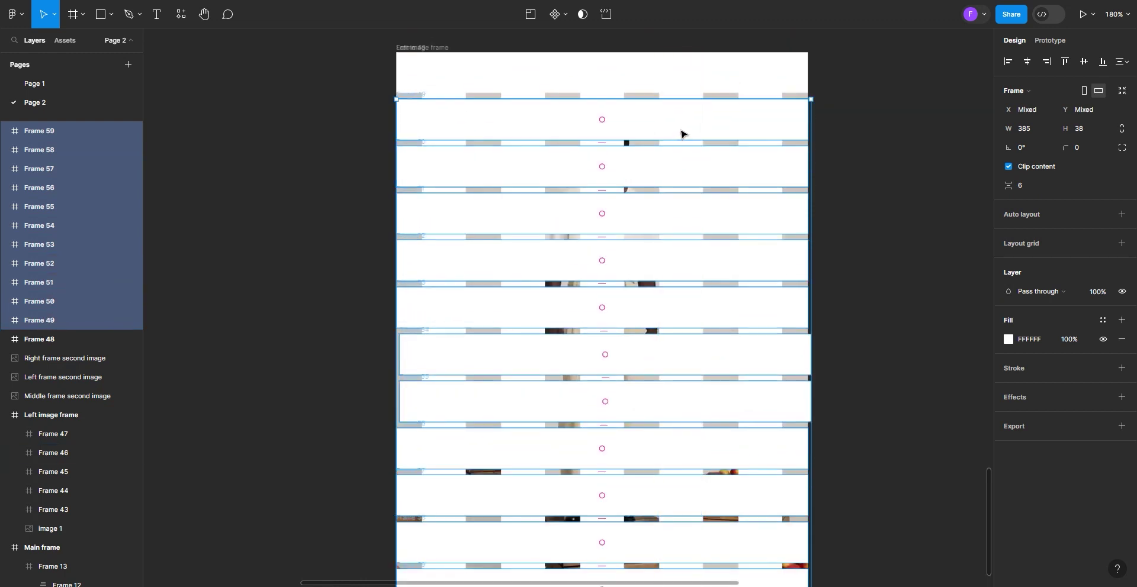
pyautogui.scroll(1, 684, 135)
pyautogui.keyDown('shift'); pyautogui.click(683, 136); pyautogui.keyUp('shift')
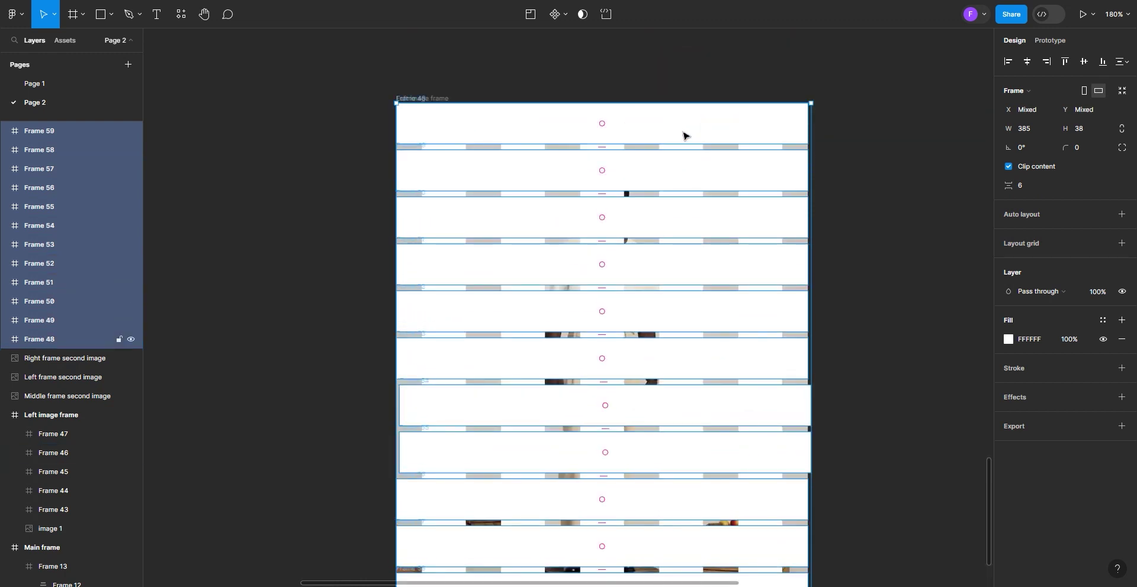
pyautogui.click(1027, 61)
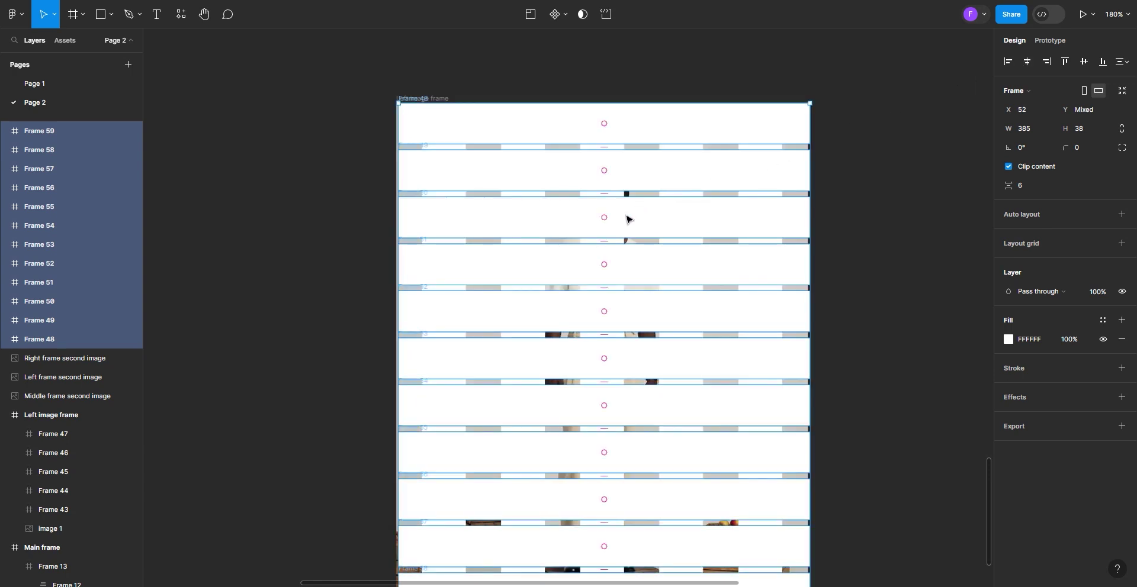
# Shift the selected horizontal strips to X 50 so they line up with the sides of the image frame
pyautogui.moveTo(629, 219); pyautogui.dragTo(625, 222)
pyautogui.scroll(-4, 627, 221)
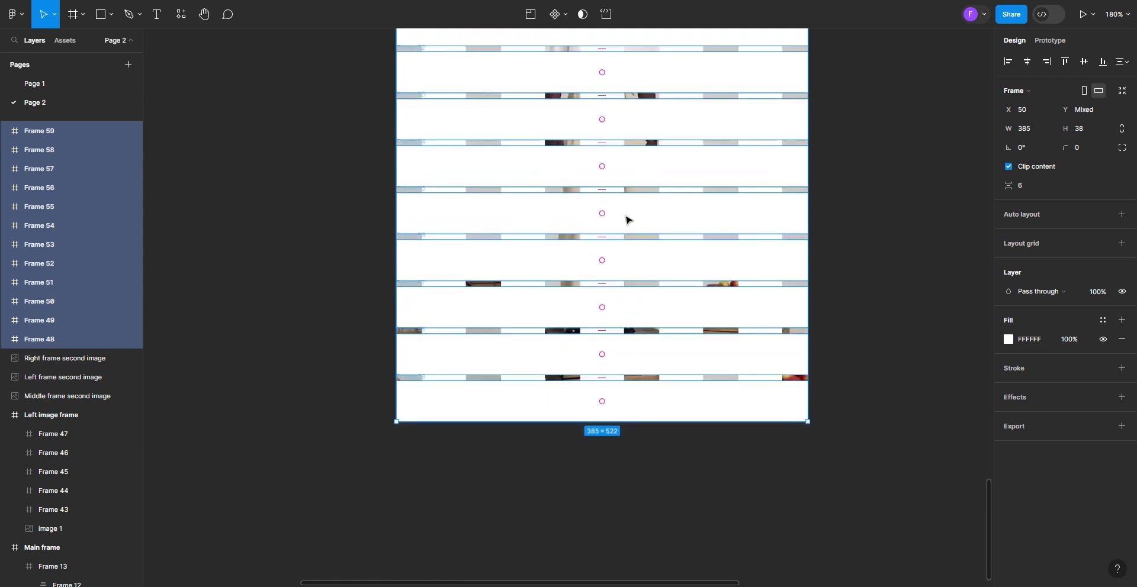
pyautogui.scroll(2, 627, 219)
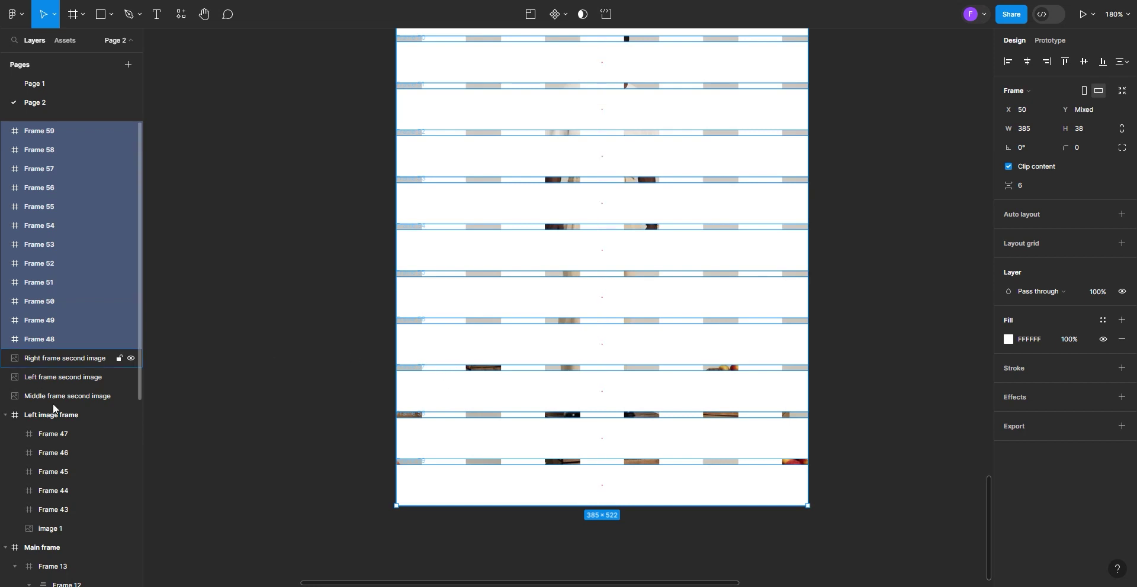
# Add the five vertical strips, Frame 43 to Frame 47, to the selected horizontal strips and wrap them all in one new frame
pyautogui.click(58, 436)
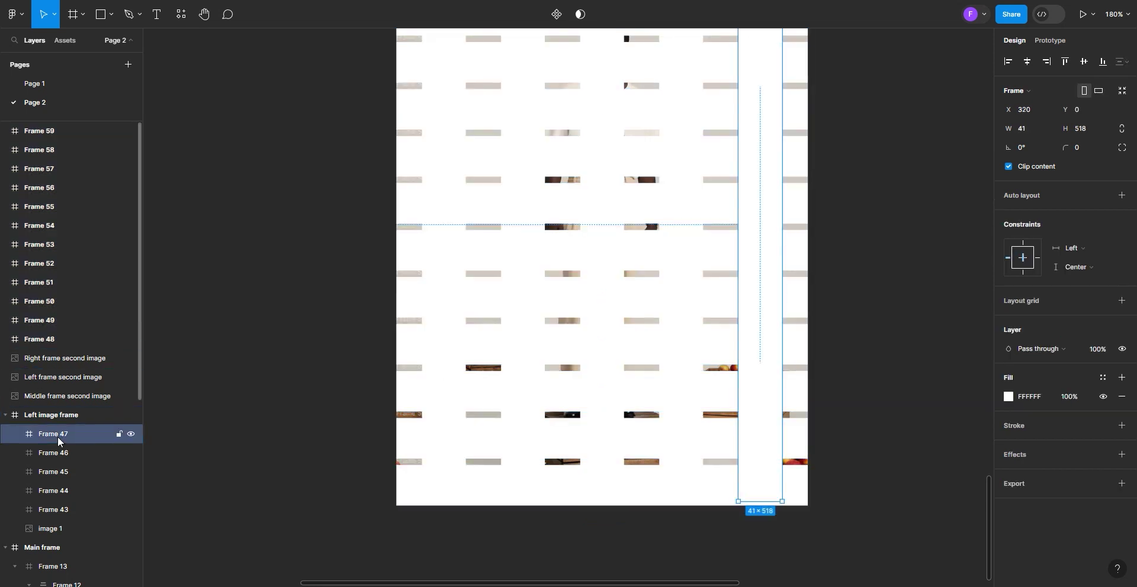
pyautogui.hotkey('ctrl', 'z')
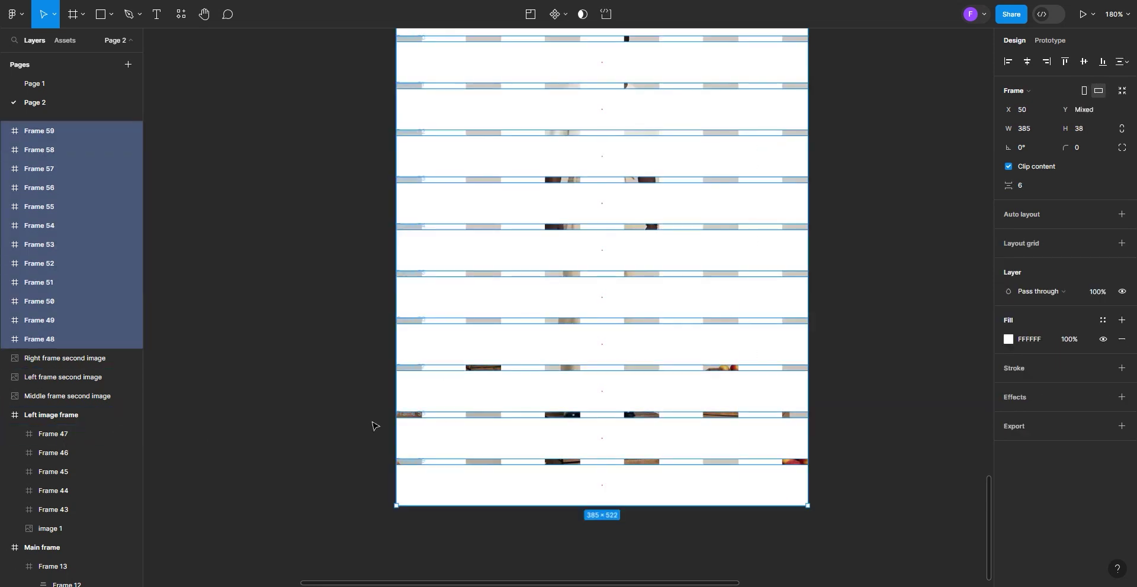
pyautogui.keyDown('shift'); pyautogui.click(69, 434); pyautogui.keyUp('shift')
pyautogui.keyDown('shift'); pyautogui.click(67, 451); pyautogui.keyUp('shift')
pyautogui.keyDown('shift'); pyautogui.click(68, 472); pyautogui.keyUp('shift')
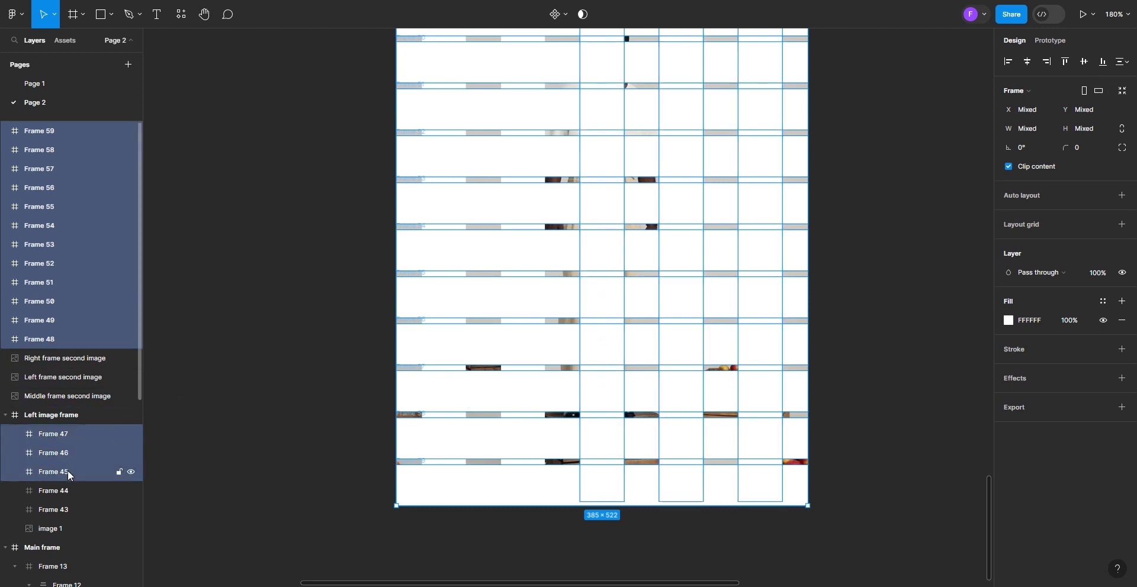
pyautogui.keyDown('shift'); pyautogui.click(68, 493); pyautogui.keyUp('shift')
pyautogui.keyDown('shift'); pyautogui.click(69, 510); pyautogui.keyUp('shift')
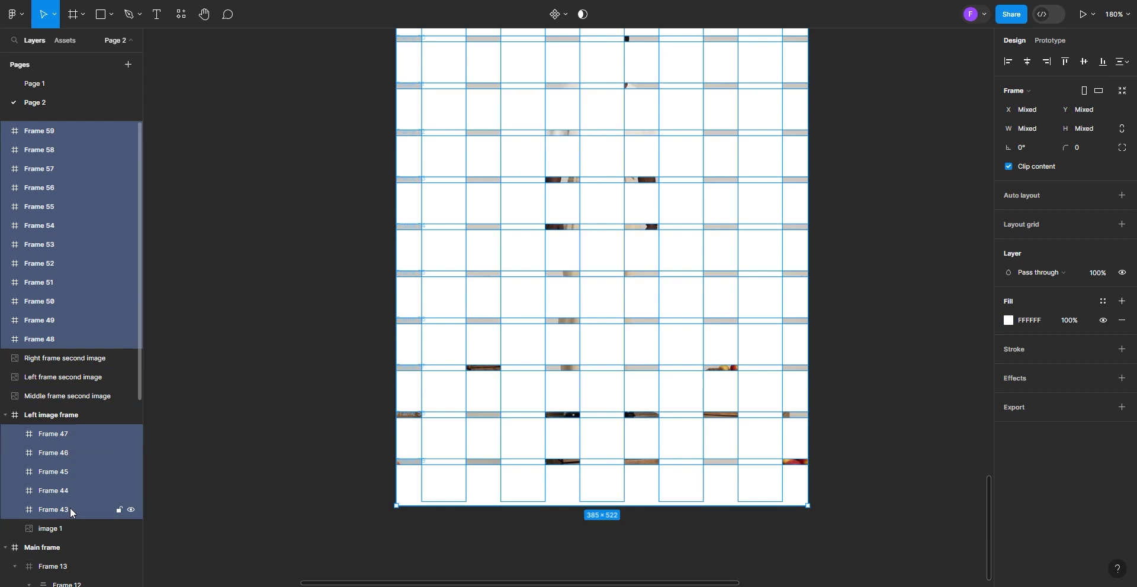
pyautogui.scroll(3, 620, 299)
pyautogui.rightClick(619, 287)
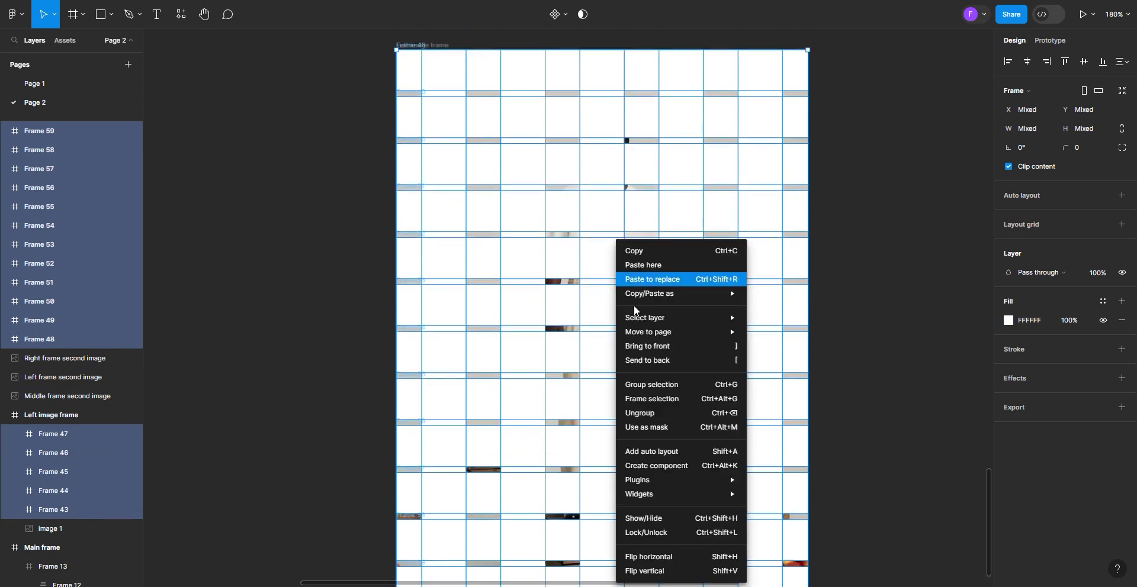
pyautogui.click(646, 398)
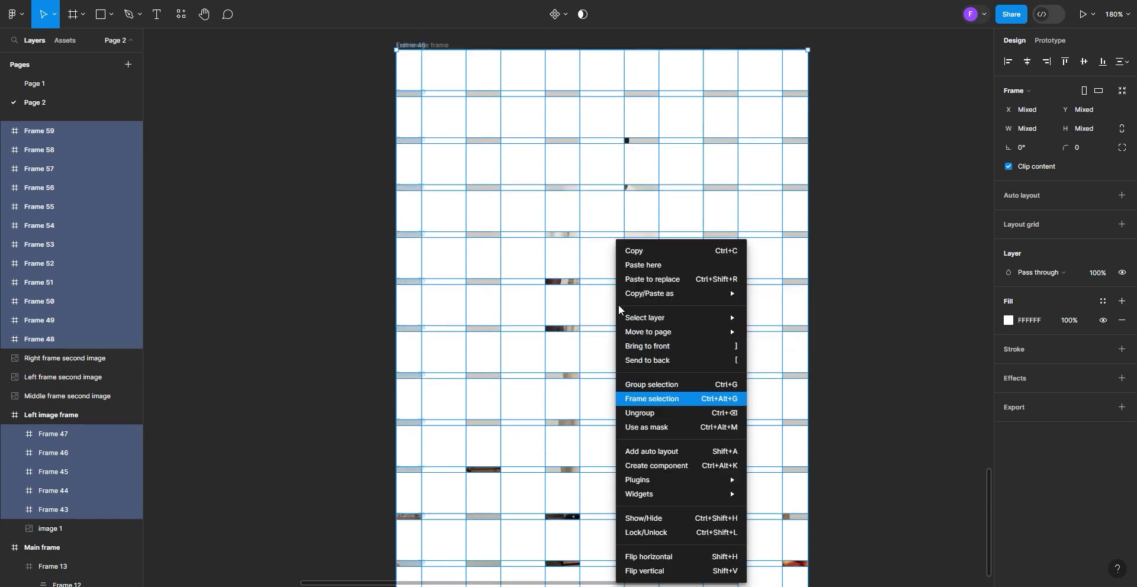
pyautogui.scroll(-2, 604, 239)
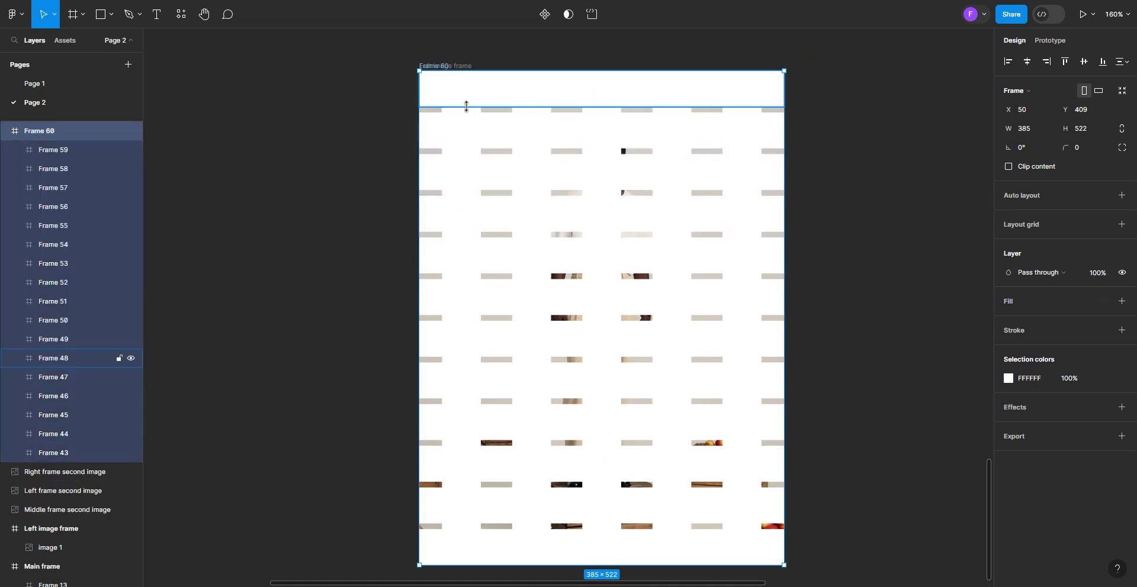
# Bring the vertical strips Frame 43 and Frame 44 to the front of the new frame's layer stack
pyautogui.click(464, 103)
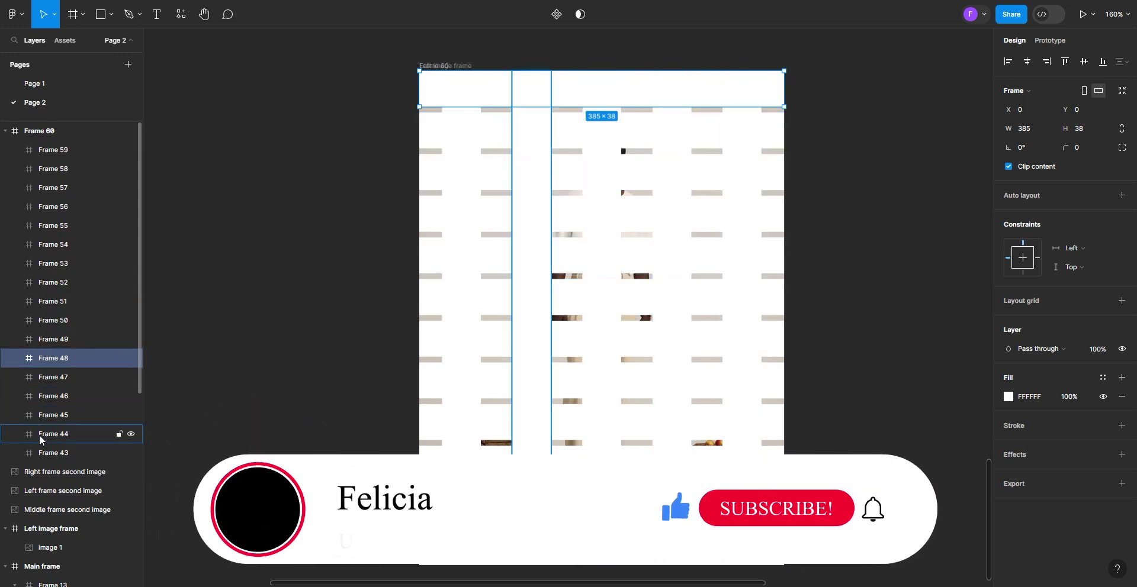
pyautogui.click(38, 453)
pyautogui.rightClick(38, 455)
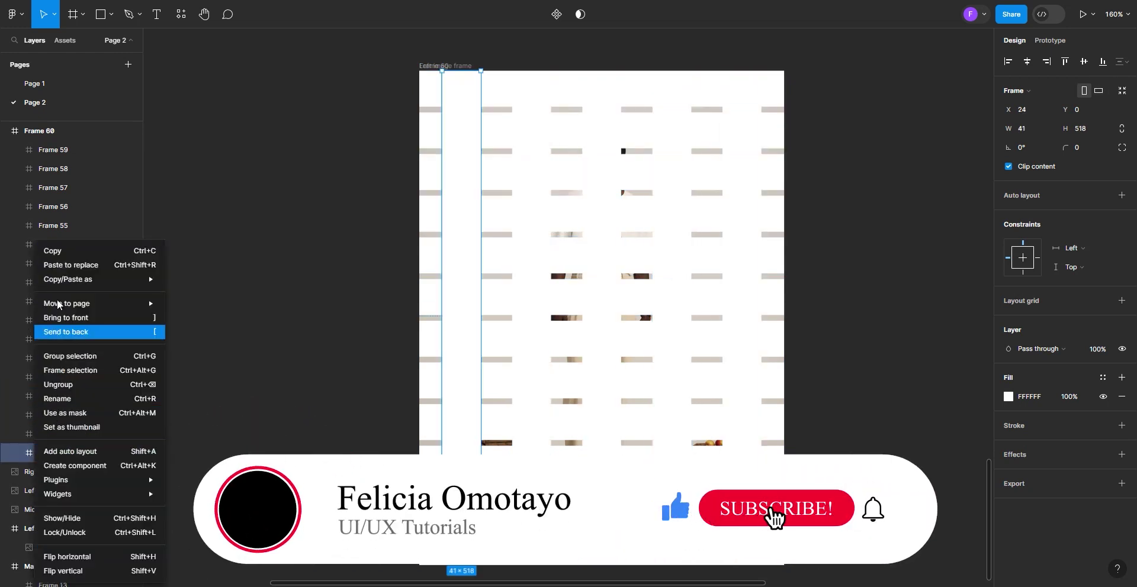
pyautogui.click(62, 318)
pyautogui.click(51, 453)
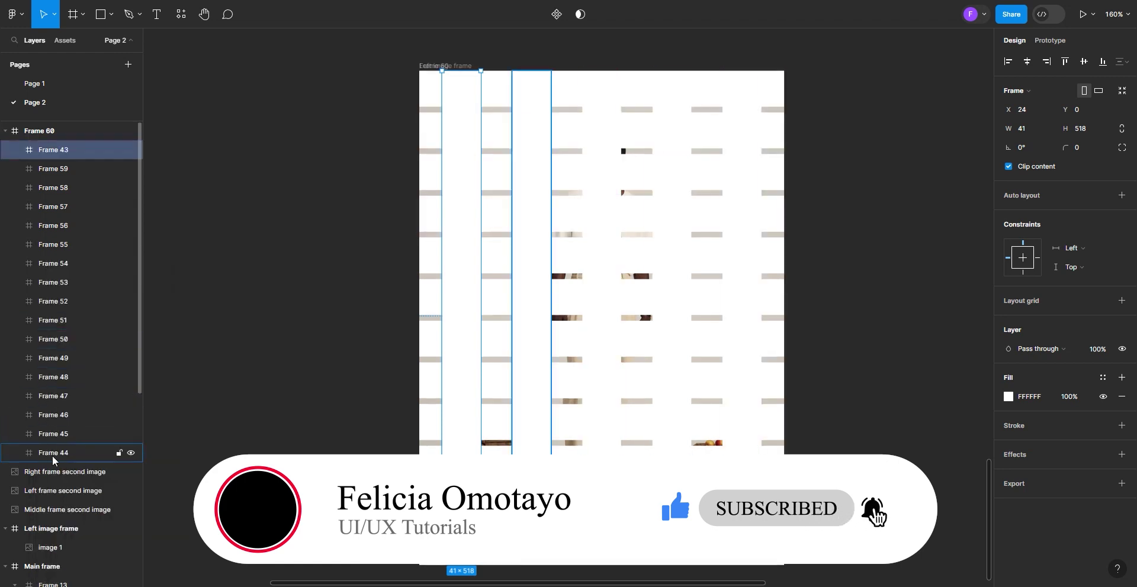
pyautogui.rightClick(50, 453)
pyautogui.click(81, 321)
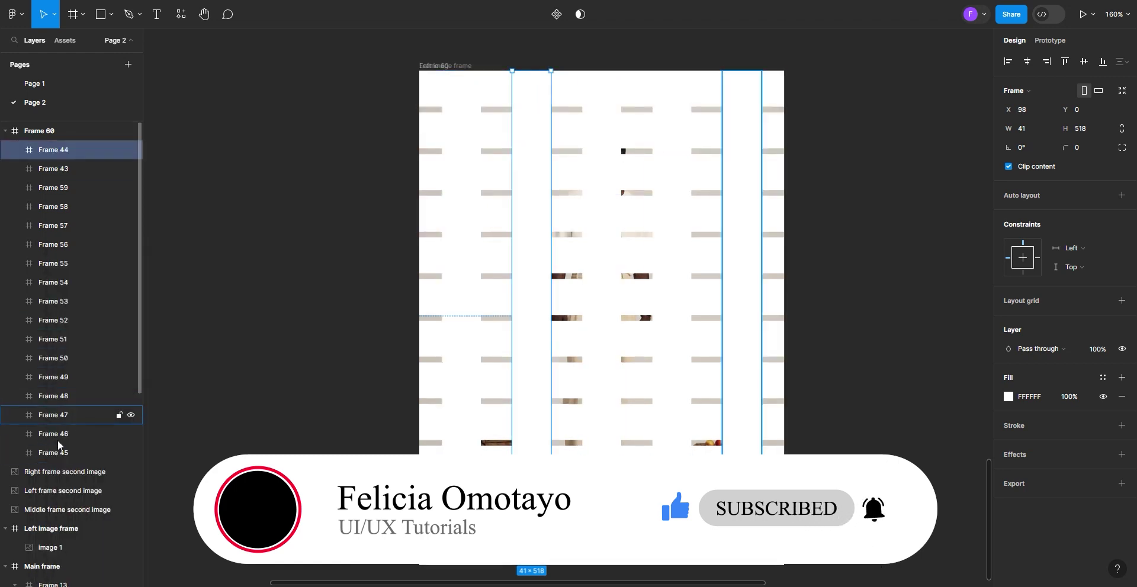
# Bring the vertical strips Frame 45, Frame 46 and Frame 47 to the front, above all horizontal strips
pyautogui.click(51, 455)
pyautogui.rightClick(51, 454)
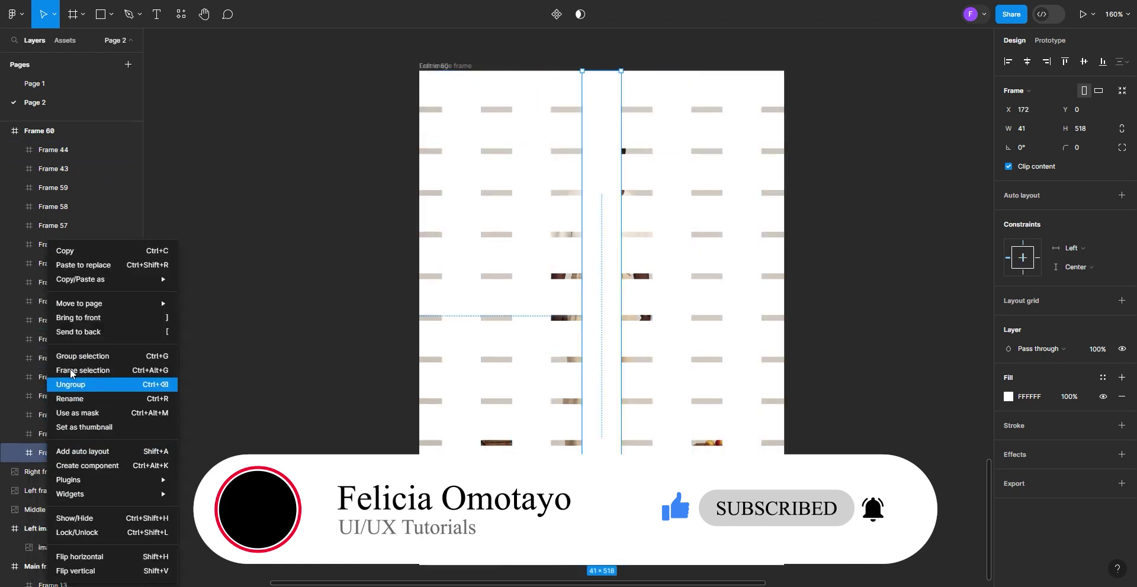
pyautogui.click(77, 316)
pyautogui.click(48, 446)
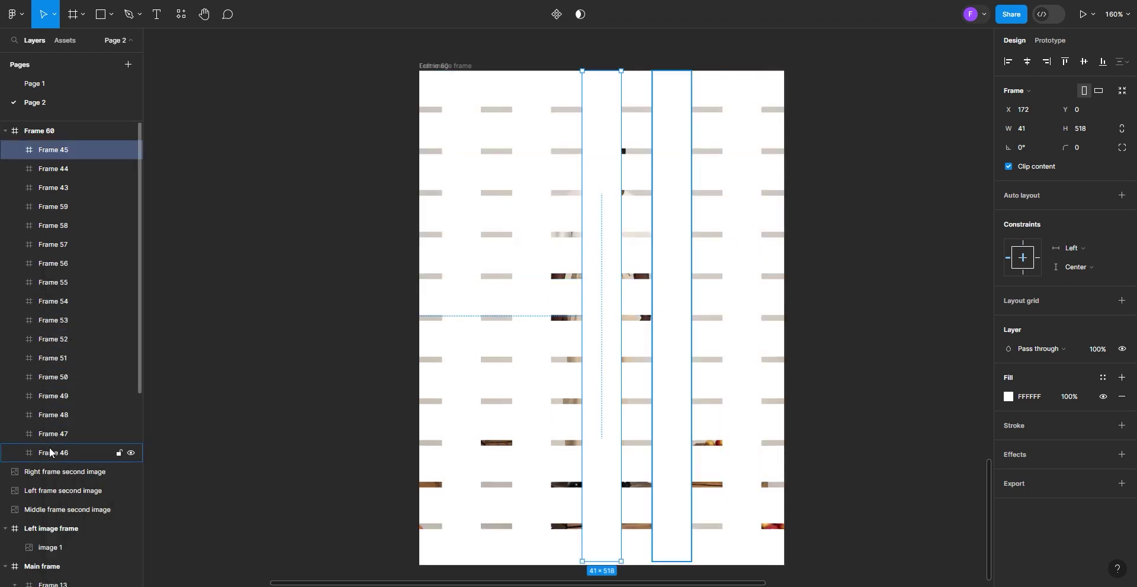
pyautogui.rightClick(48, 446)
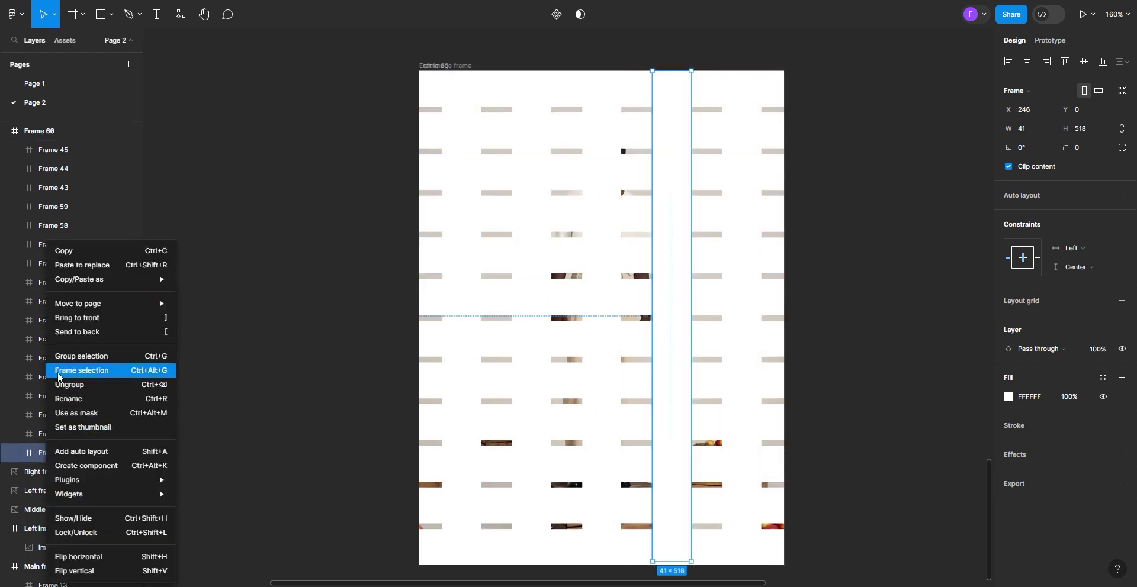
pyautogui.click(76, 318)
pyautogui.click(56, 453)
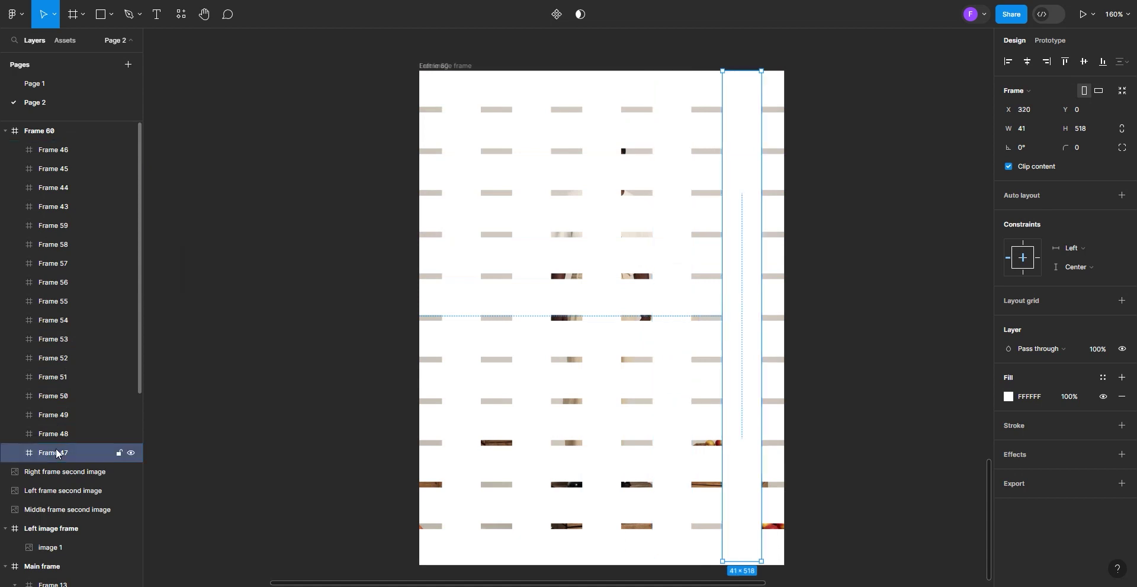
pyautogui.rightClick(56, 454)
pyautogui.click(75, 319)
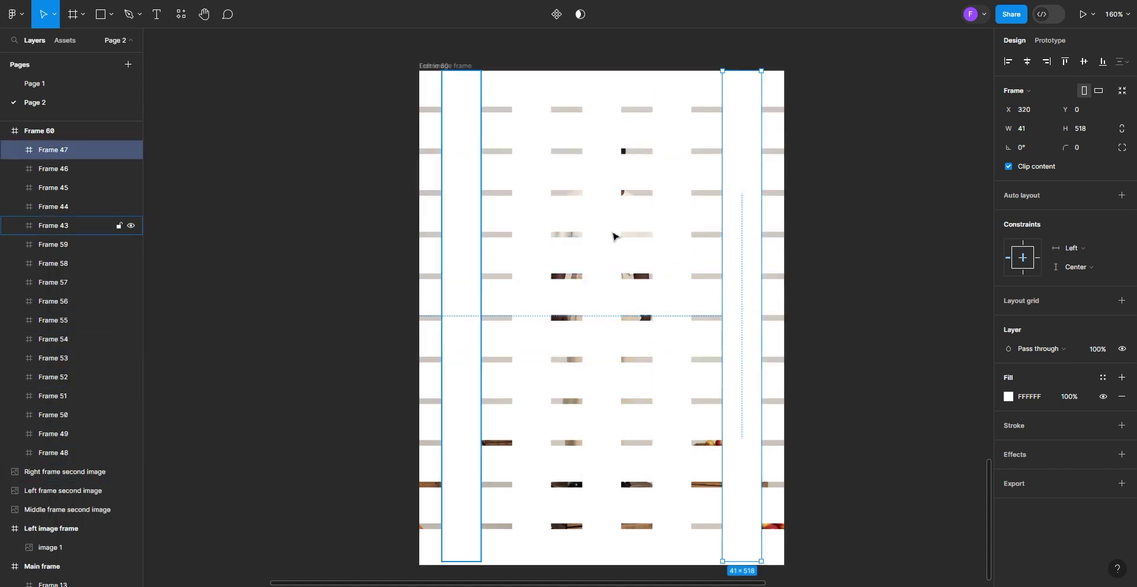
# Move the vertical strips down to Y 2 so they sit vertically centred in the grid frame
pyautogui.click(450, 265)
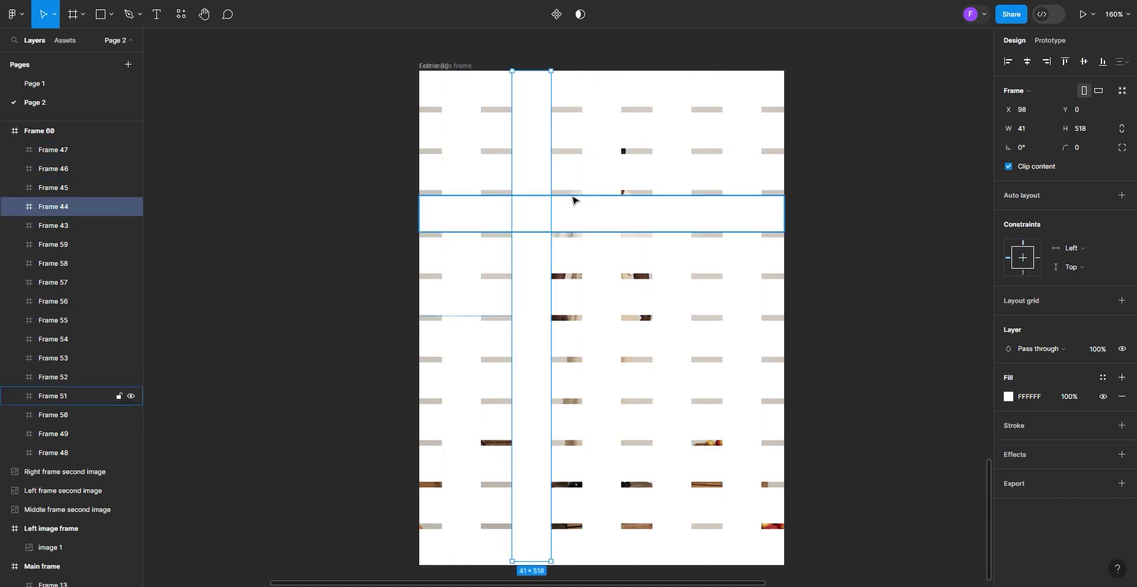
pyautogui.keyDown('shift'); pyautogui.click(605, 212); pyautogui.keyUp('shift')
pyautogui.keyDown('shift'); pyautogui.click(659, 225); pyautogui.keyUp('shift')
pyautogui.keyDown('shift'); pyautogui.click(728, 230); pyautogui.keyUp('shift')
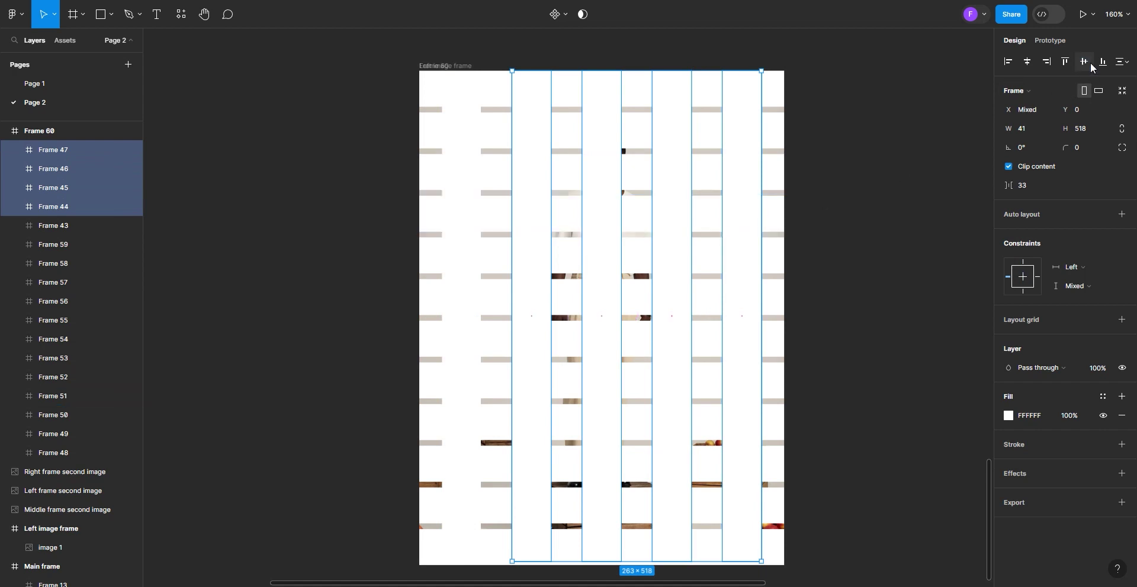
pyautogui.press('Down')
pyautogui.press('Down')
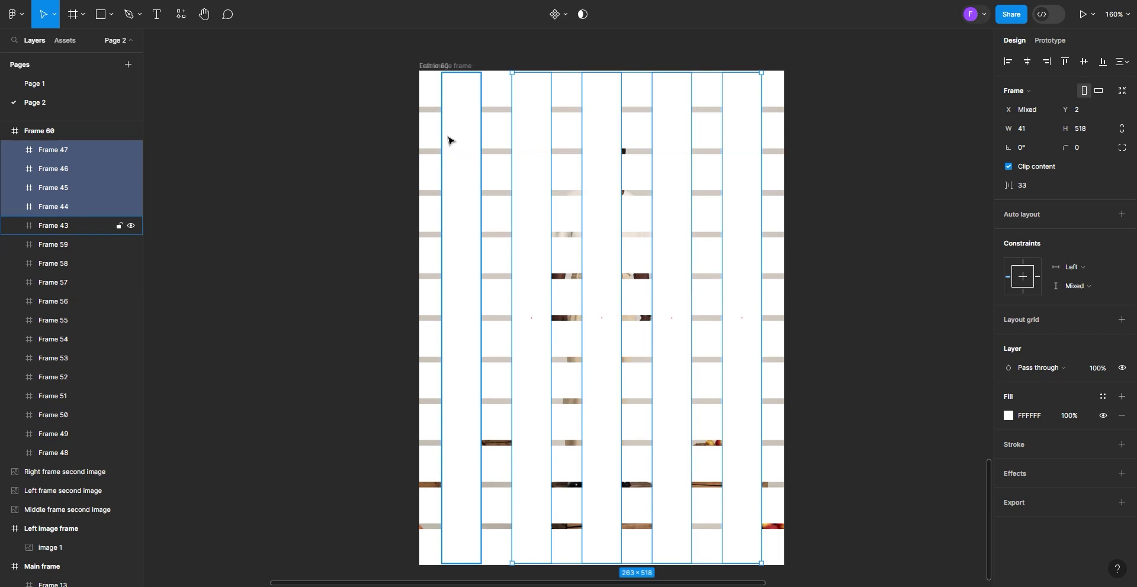
pyautogui.click(448, 140)
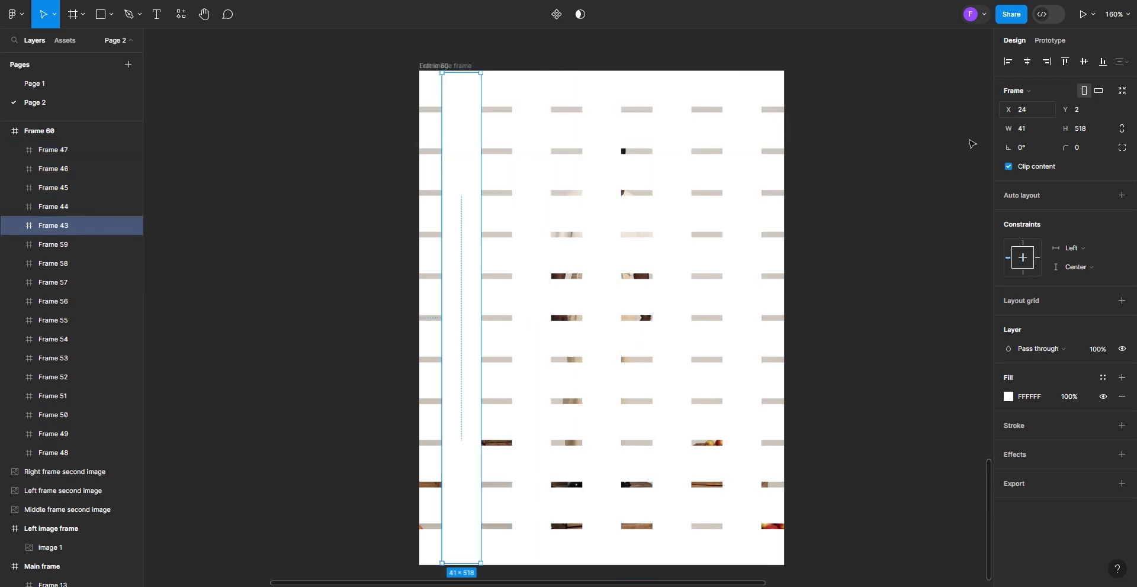
pyautogui.click(810, 267)
# Select every other horizontal strip, Frames 48, 50, 52, 54, 56 and 58, and shift them right off the image to X 530
pyautogui.scroll(-1, 574, 274)
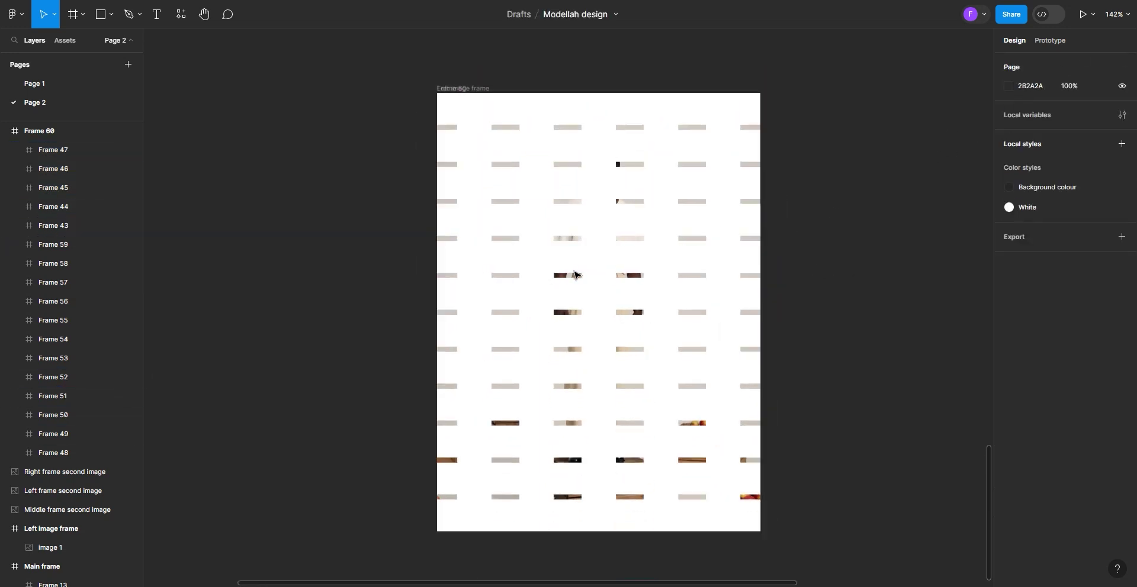
pyautogui.scroll(1, 657, 337)
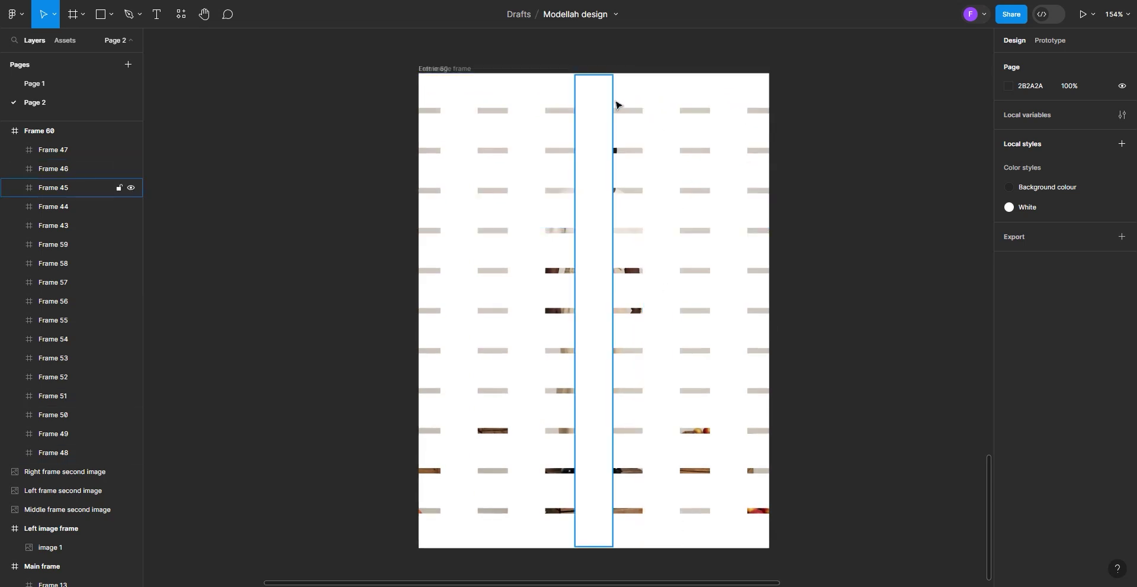
pyautogui.click(625, 103)
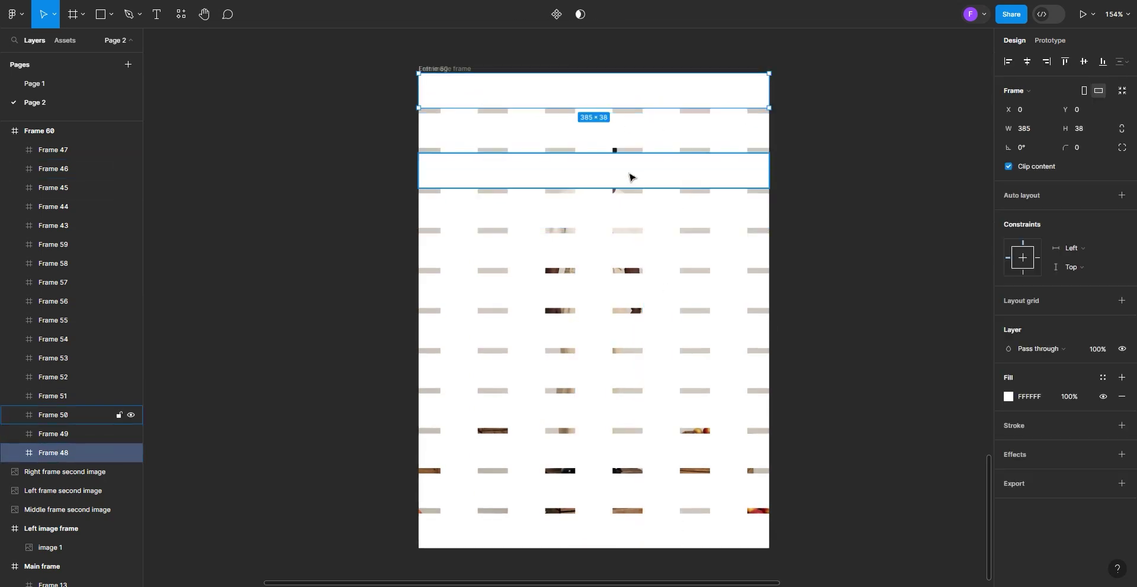
pyautogui.keyDown('shift'); pyautogui.click(629, 177); pyautogui.keyUp('shift')
pyautogui.keyDown('shift'); pyautogui.click(629, 261); pyautogui.keyUp('shift')
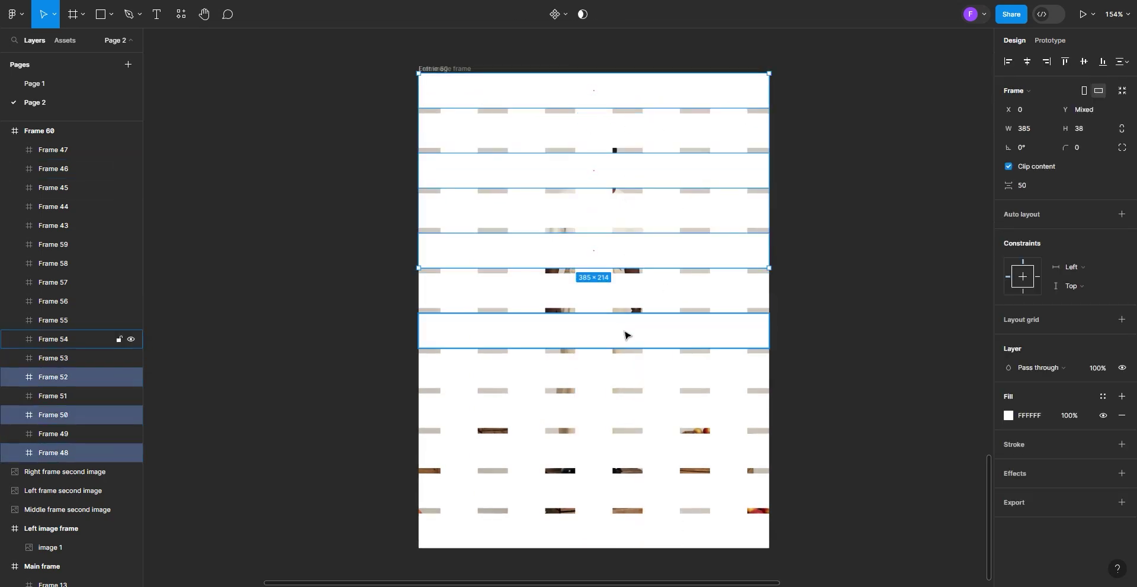
pyautogui.keyDown('shift'); pyautogui.click(626, 336); pyautogui.keyUp('shift')
pyautogui.keyDown('shift'); pyautogui.click(637, 408); pyautogui.keyUp('shift')
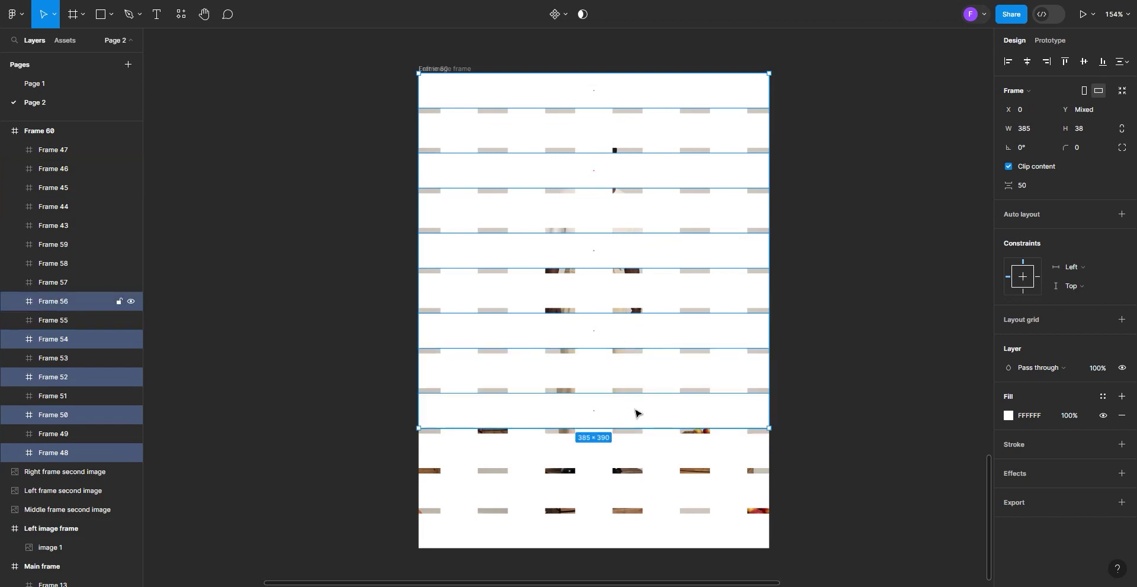
pyautogui.keyDown('shift'); pyautogui.click(639, 500); pyautogui.keyUp('shift')
pyautogui.hotkey('shift', 'Right')
pyautogui.hotkey('shift', 'Right')
pyautogui.hotkey('shift', 'Right')
pyautogui.hotkey('shift', 'Right')
pyautogui.hotkey('shift', 'Right')
pyautogui.hotkey('shift', 'Right')
pyautogui.hotkey('shift', 'Right')
pyautogui.hotkey('shift', 'Right')
pyautogui.hotkey('shift', 'Right')
pyautogui.hotkey('shift', 'Right')
pyautogui.hotkey('shift', 'Right')
pyautogui.hotkey('shift', 'Right')
pyautogui.hotkey('shift', 'Right')
pyautogui.hotkey('shift', 'Right')
pyautogui.hotkey('shift', 'Right')
pyautogui.hotkey('shift', 'Right')
pyautogui.hotkey('shift', 'Right')
pyautogui.hotkey('shift', 'Right')
pyautogui.hotkey('shift', 'Right')
pyautogui.hotkey('shift', 'Right')
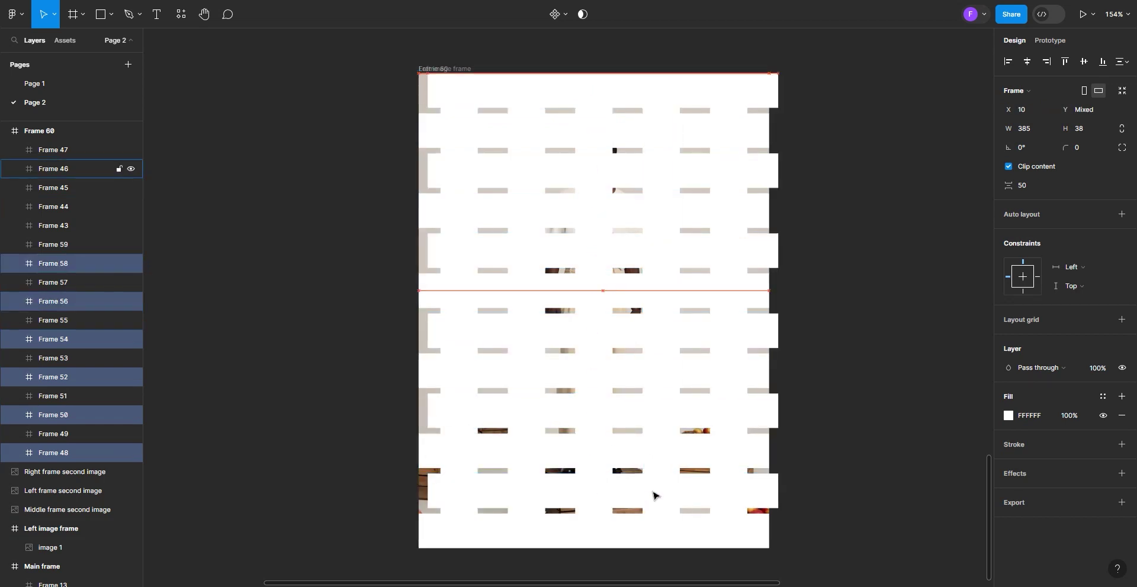
pyautogui.hotkey('shift', 'Right')
pyautogui.hotkey('shift', 'Right')
pyautogui.hotkey('shift', 'Right')
pyautogui.hotkey('shift', 'Right')
pyautogui.hotkey('shift', 'Right')
pyautogui.hotkey('shift', 'Right')
pyautogui.hotkey('shift', 'Right')
pyautogui.hotkey('shift', 'Right')
pyautogui.hotkey('shift', 'Right')
pyautogui.hotkey('shift', 'Right')
pyautogui.hotkey('shift', 'Right')
pyautogui.hotkey('shift', 'Right')
pyautogui.hotkey('shift', 'Right')
pyautogui.hotkey('shift', 'Right')
pyautogui.hotkey('shift', 'Right')
pyautogui.hotkey('shift', 'Right')
pyautogui.hotkey('shift', 'Right')
pyautogui.hotkey('shift', 'Right')
pyautogui.hotkey('shift', 'Right')
pyautogui.hotkey('shift', 'Right')
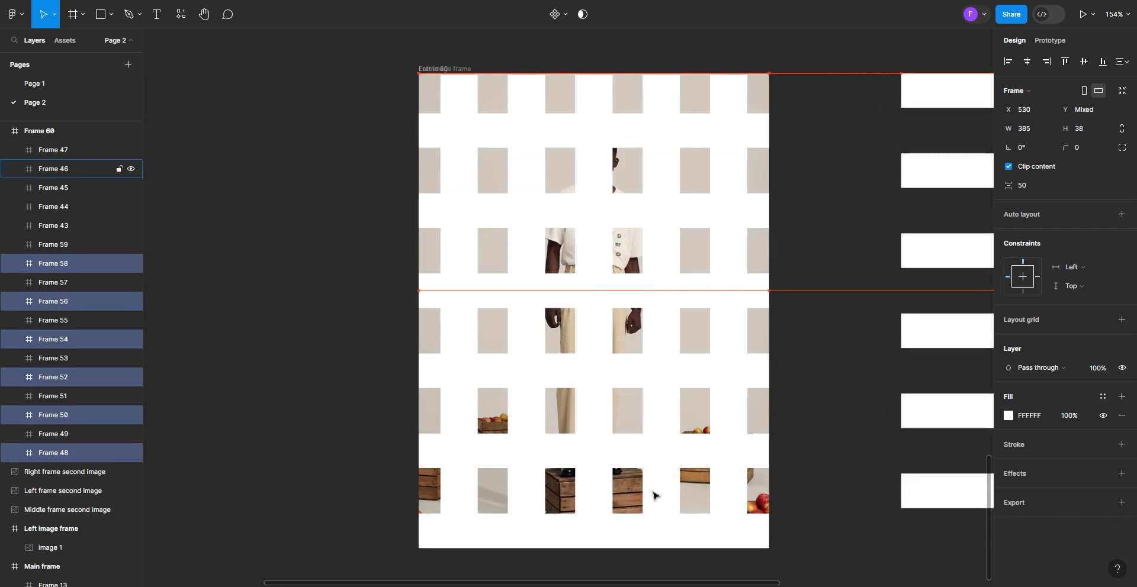
# Nudge the six offset strips back left to X 391, just outside the image's right edge
pyautogui.press('Left')
pyautogui.press('Left')
pyautogui.press('Left')
pyautogui.press('Left')
pyautogui.press('Left')
pyautogui.press('Left')
pyautogui.press('Left')
pyautogui.press('Left')
pyautogui.press('Left')
pyautogui.press('Left')
pyautogui.press('Left')
pyautogui.press('Left')
pyautogui.press('Left')
pyautogui.press('Left')
pyautogui.press('Left')
pyautogui.press('Left')
pyautogui.press('Left')
pyautogui.press('Left')
pyautogui.press('Left')
pyautogui.press('Left')
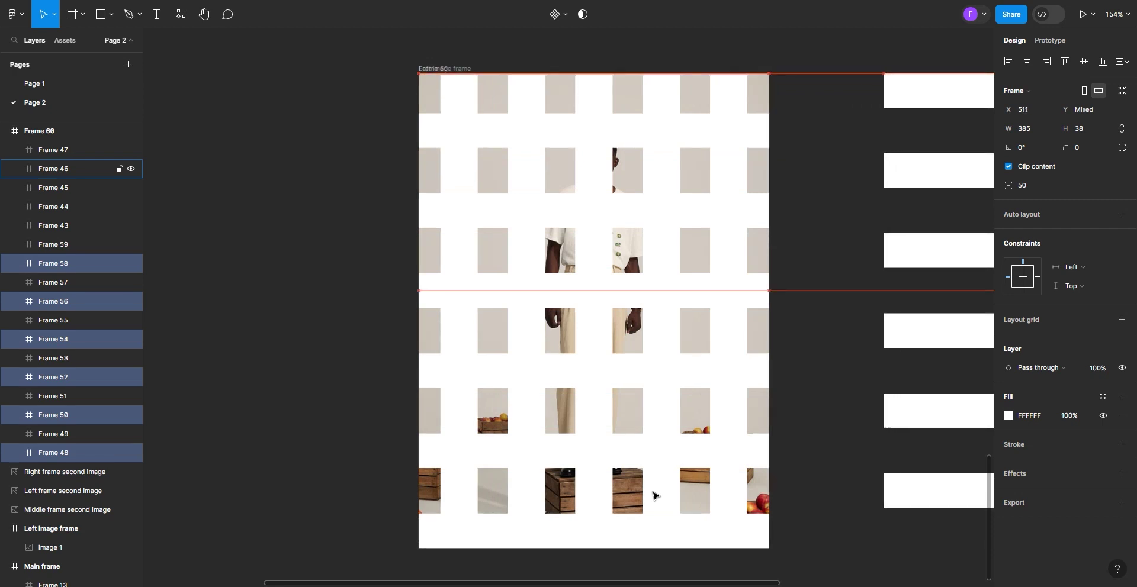
pyautogui.press('Left')
pyautogui.press('Left')
pyautogui.press('Left')
pyautogui.press('Left')
pyautogui.press('Left')
pyautogui.press('Left')
pyautogui.press('Left')
pyautogui.press('Left')
pyautogui.press('Left')
pyautogui.press('Left')
pyautogui.press('Left')
pyautogui.press('Left')
pyautogui.press('Left')
pyautogui.press('Left')
pyautogui.press('Left')
pyautogui.press('Left')
pyautogui.press('Left')
pyautogui.press('Left')
pyautogui.press('Left')
pyautogui.press('Left')
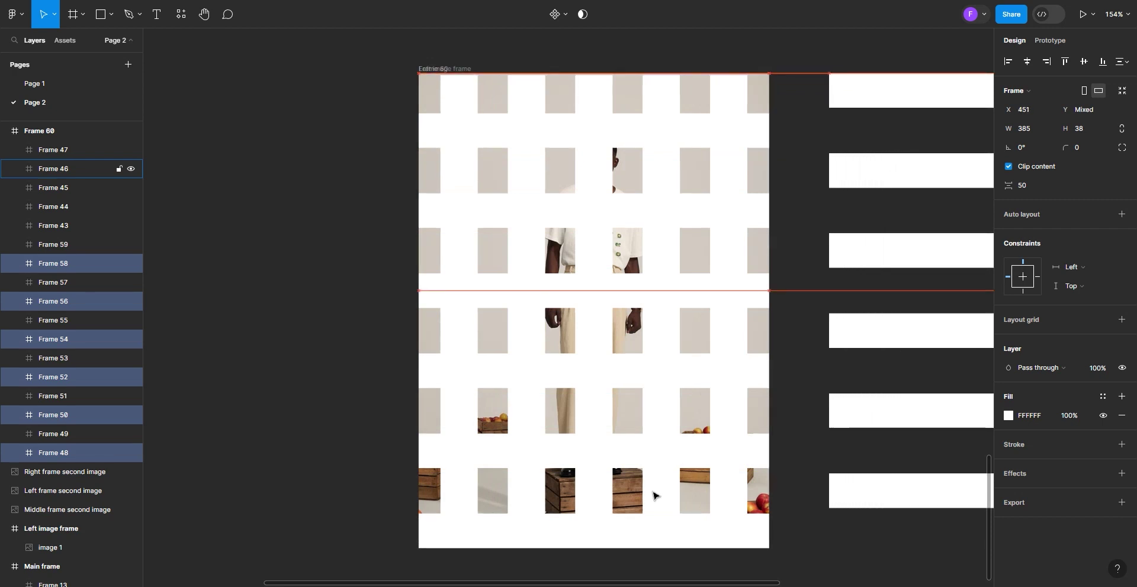
pyautogui.press('Left')
pyautogui.press('Left')
pyautogui.press('Left')
pyautogui.press('Left')
pyautogui.press('Left')
pyautogui.press('Left')
pyautogui.press('Left')
pyautogui.press('Left')
pyautogui.press('Left')
pyautogui.press('Left')
pyautogui.press('Left')
pyautogui.press('Left')
pyautogui.press('Left')
pyautogui.press('Left')
pyautogui.press('Left')
pyautogui.press('Left')
pyautogui.press('Left')
pyautogui.press('Left')
pyautogui.press('Left')
pyautogui.press('Left')
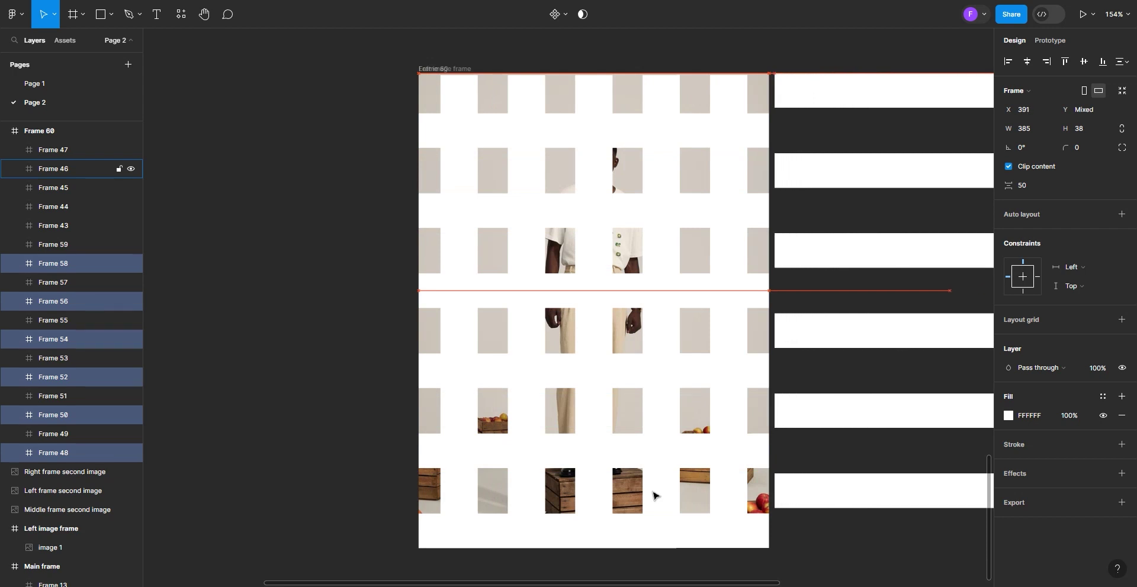
# Select the remaining horizontal strips, Frames 49, 51, 53, 55, 57 and 59, and slide them left off the image to X -391
pyautogui.click(548, 536)
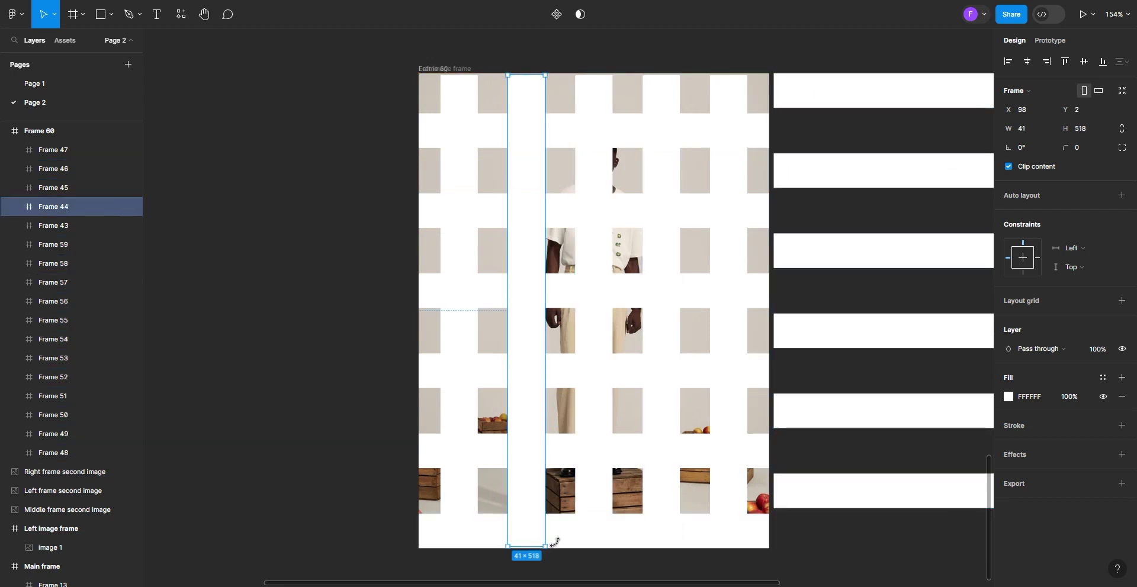
pyautogui.keyDown('shift'); pyautogui.click(560, 449); pyautogui.keyUp('shift')
pyautogui.keyDown('shift'); pyautogui.click(571, 381); pyautogui.keyUp('shift')
pyautogui.keyDown('shift'); pyautogui.click(565, 298); pyautogui.keyUp('shift')
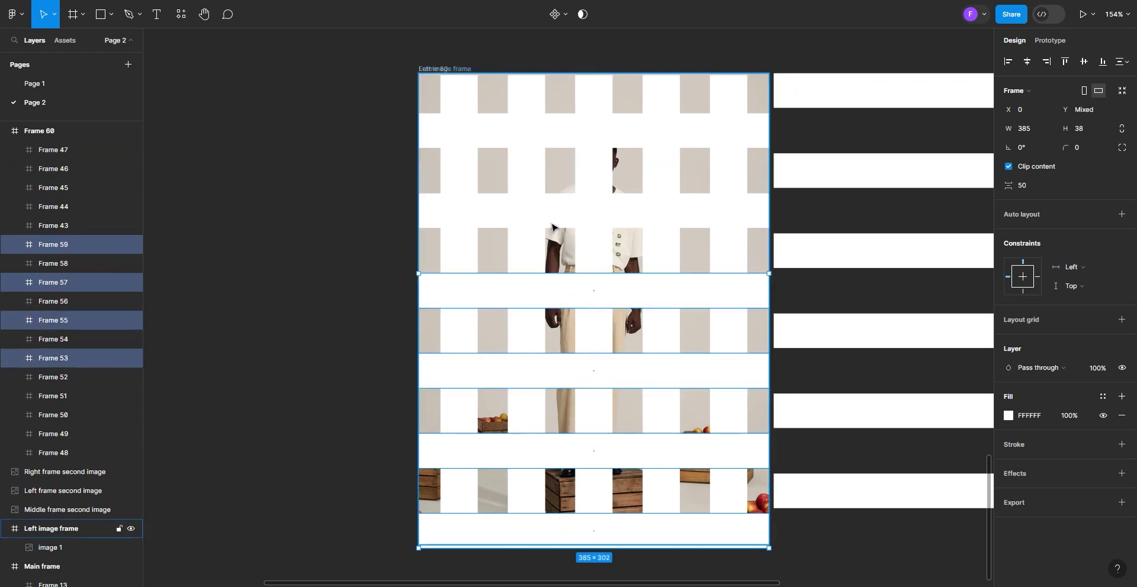
pyautogui.keyDown('shift'); pyautogui.click(562, 212); pyautogui.keyUp('shift')
pyautogui.keyDown('shift'); pyautogui.click(562, 138); pyautogui.keyUp('shift')
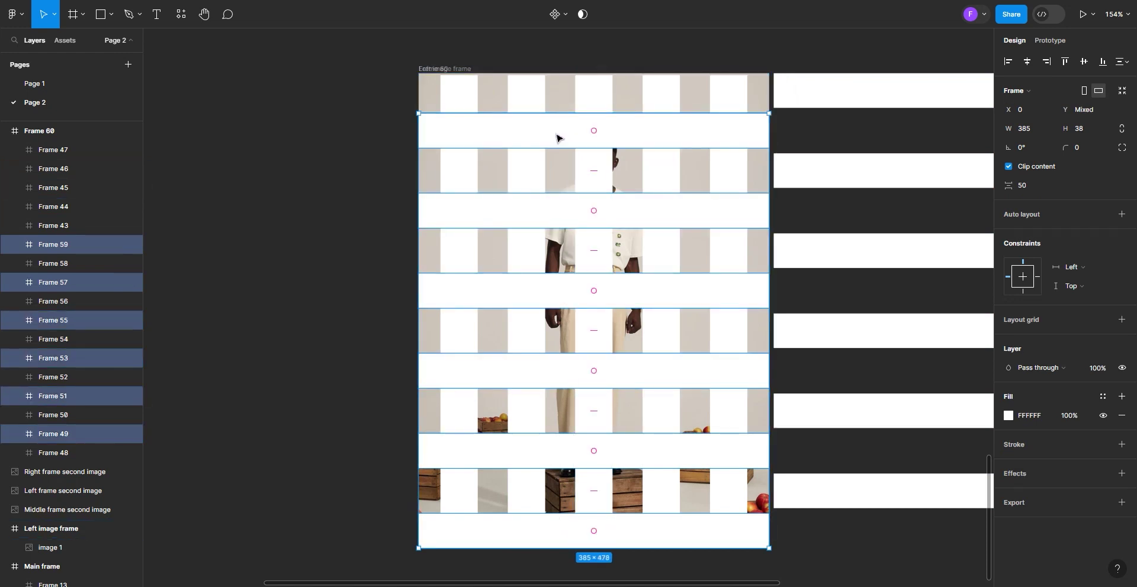
pyautogui.hotkey('shift', 'Left')
pyautogui.hotkey('shift', 'Left')
pyautogui.hotkey('shift', 'Left')
pyautogui.hotkey('shift', 'Left')
pyautogui.hotkey('shift', 'Left')
pyautogui.hotkey('shift', 'Left')
pyautogui.hotkey('shift', 'Left')
pyautogui.hotkey('shift', 'Left')
pyautogui.hotkey('shift', 'Left')
pyautogui.hotkey('shift', 'Left')
pyautogui.hotkey('shift', 'Left')
pyautogui.hotkey('shift', 'Left')
pyautogui.hotkey('shift', 'Left')
pyautogui.hotkey('shift', 'Left')
pyautogui.hotkey('shift', 'Left')
pyautogui.hotkey('shift', 'Left')
pyautogui.hotkey('shift', 'Left')
pyautogui.hotkey('shift', 'Left')
pyautogui.hotkey('shift', 'Left')
pyautogui.hotkey('shift', 'Left')
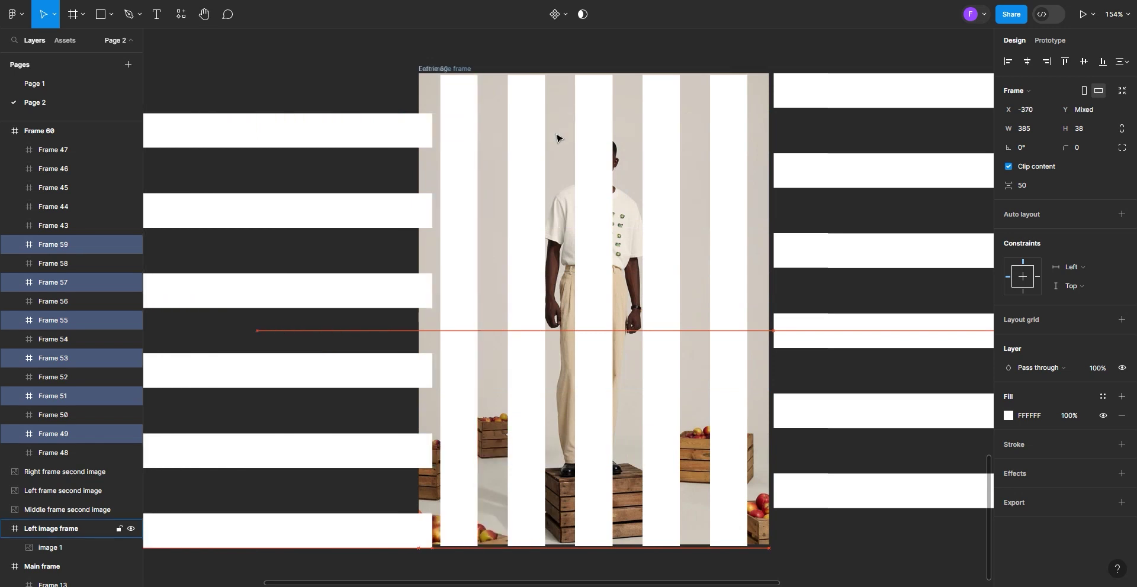
pyautogui.press('Left')
pyautogui.press('Left')
pyautogui.press('Left')
pyautogui.press('Left')
pyautogui.press('Left')
pyautogui.press('Left')
pyautogui.press('Left')
pyautogui.press('Left')
pyautogui.press('Left')
pyautogui.press('Left')
pyautogui.press('Left')
pyautogui.press('Left')
pyautogui.press('Left')
pyautogui.press('Left')
pyautogui.press('Left')
pyautogui.press('Left')
pyautogui.press('Left')
pyautogui.press('Left')
pyautogui.press('Left')
pyautogui.press('Left')
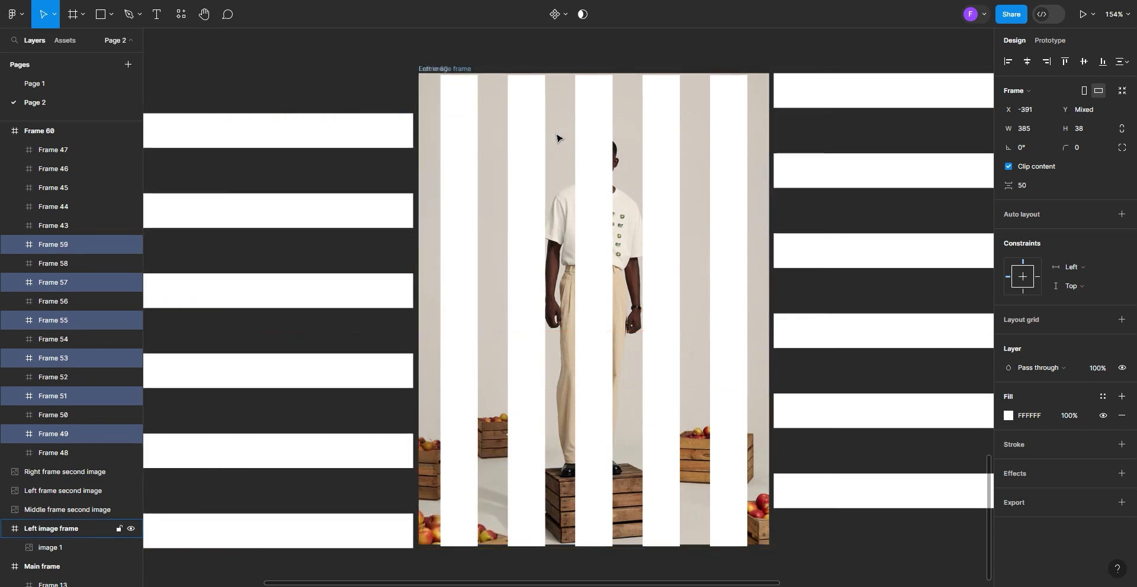
# Select the five vertical strips, Frames 43 to 47, and move them up clear of the image to Y -532
pyautogui.click(462, 193)
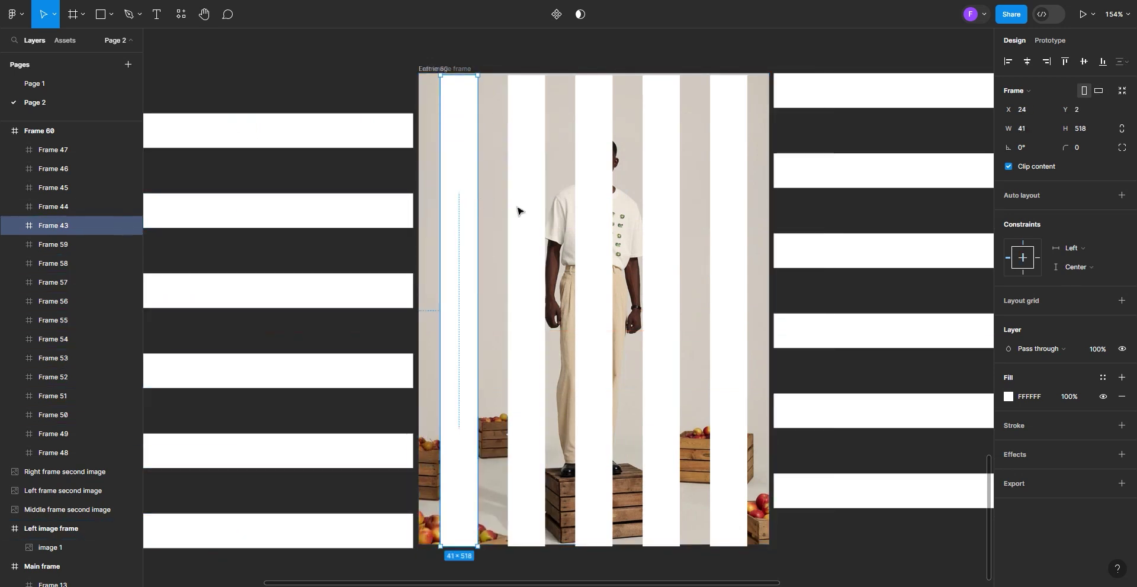
pyautogui.keyDown('shift'); pyautogui.click(523, 212); pyautogui.keyUp('shift')
pyautogui.keyDown('shift'); pyautogui.click(588, 229); pyautogui.keyUp('shift')
pyautogui.keyDown('shift'); pyautogui.click(650, 236); pyautogui.keyUp('shift')
pyautogui.keyDown('shift'); pyautogui.click(729, 247); pyautogui.keyUp('shift')
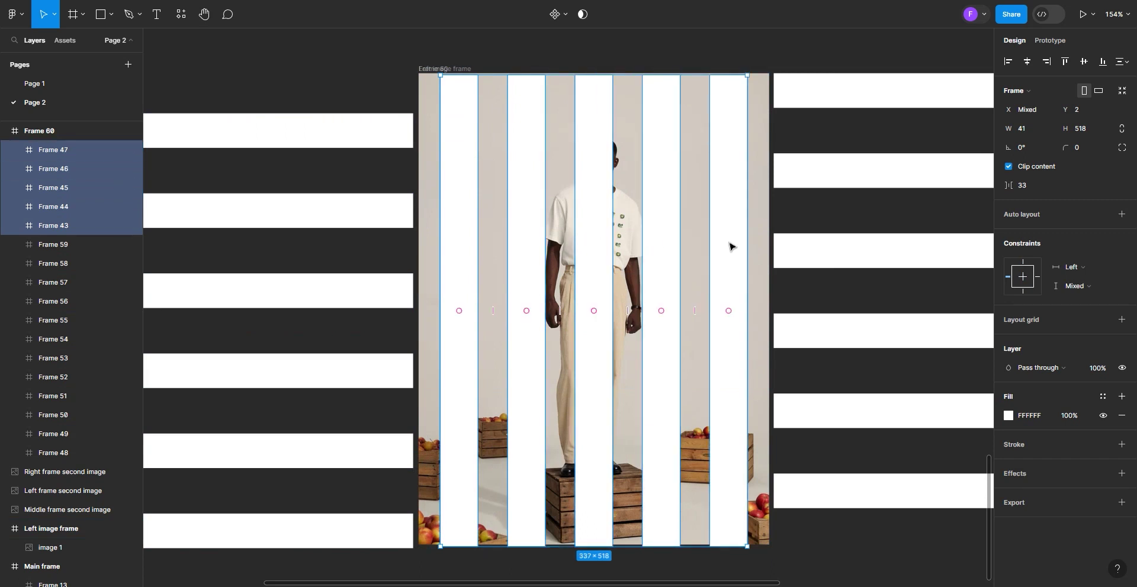
pyautogui.hotkey('shift', 'Up')
pyautogui.hotkey('shift', 'Up')
pyautogui.hotkey('shift', 'Up')
pyautogui.hotkey('shift', 'Up')
pyautogui.hotkey('shift', 'Up')
pyautogui.hotkey('shift', 'Up')
pyautogui.hotkey('shift', 'Up')
pyautogui.hotkey('shift', 'Up')
pyautogui.hotkey('shift', 'Up')
pyautogui.hotkey('shift', 'Up')
pyautogui.hotkey('shift', 'Up')
pyautogui.hotkey('shift', 'Up')
pyautogui.hotkey('shift', 'Up')
pyautogui.hotkey('shift', 'Up')
pyautogui.hotkey('shift', 'Up')
pyautogui.hotkey('shift', 'Up')
pyautogui.hotkey('shift', 'Up')
pyautogui.hotkey('shift', 'Up')
pyautogui.hotkey('shift', 'Up')
pyautogui.hotkey('shift', 'Up')
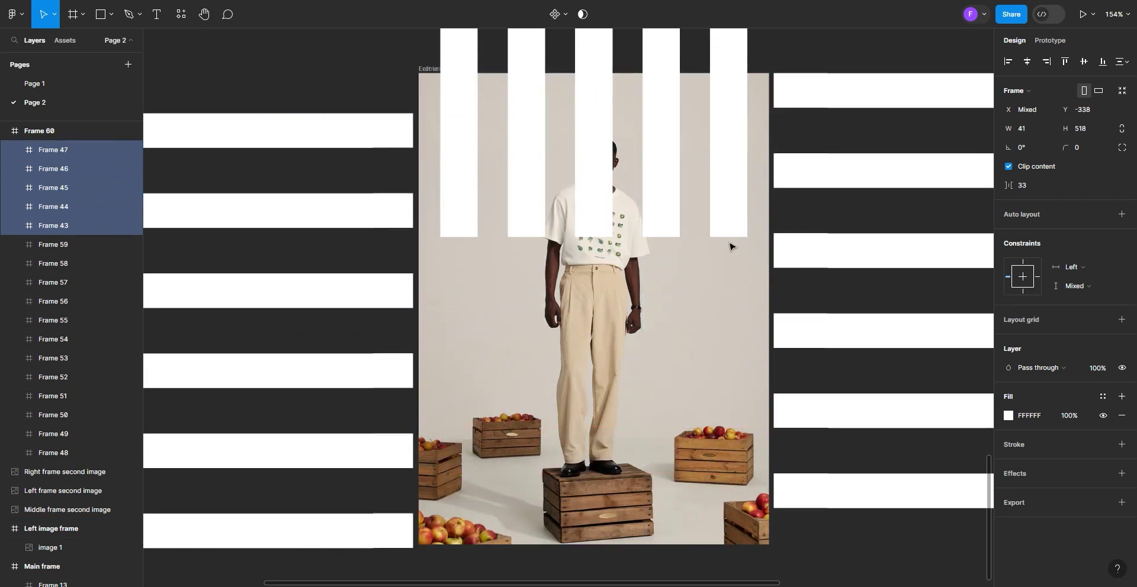
pyautogui.hotkey('shift', 'Up')
pyautogui.hotkey('shift', 'Up')
pyautogui.hotkey('shift', 'Up')
pyautogui.hotkey('shift', 'Up')
pyautogui.hotkey('shift', 'Up')
pyautogui.hotkey('shift', 'Up')
pyautogui.hotkey('shift', 'Up')
pyautogui.hotkey('shift', 'Up')
pyautogui.hotkey('shift', 'Up')
pyautogui.hotkey('shift', 'Up')
pyautogui.hotkey('shift', 'Up')
pyautogui.hotkey('shift', 'Up')
pyautogui.hotkey('shift', 'Up')
pyautogui.hotkey('shift', 'Up')
pyautogui.hotkey('shift', 'Up')
pyautogui.hotkey('shift', 'Up')
pyautogui.hotkey('shift', 'Up')
pyautogui.hotkey('shift', 'Up')
pyautogui.hotkey('shift', 'Up')
pyautogui.hotkey('shift', 'Up')
pyautogui.press('Down')
pyautogui.press('Down')
pyautogui.press('Down')
pyautogui.press('Down')
pyautogui.press('Down')
pyautogui.press('Down')
pyautogui.press('Down')
pyautogui.press('Down')
pyautogui.press('Down')
pyautogui.press('Down')
pyautogui.press('Down')
pyautogui.press('Down')
pyautogui.press('Down')
pyautogui.press('Down')
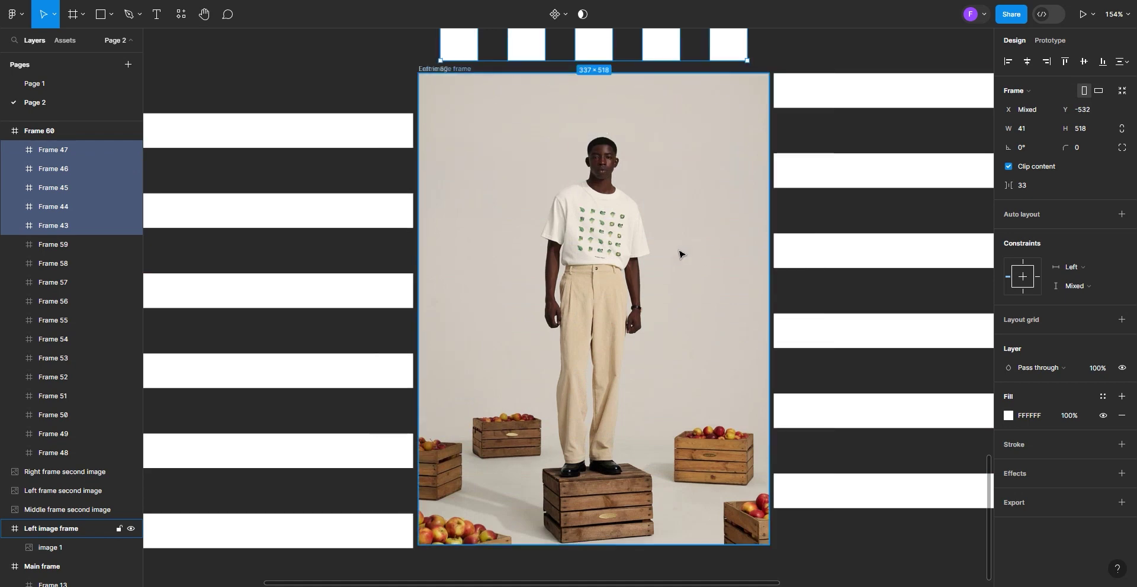
# Collapse and rename Frame 60 as "Sliding frame", and turn on Clip content for it
pyautogui.click(537, 191)
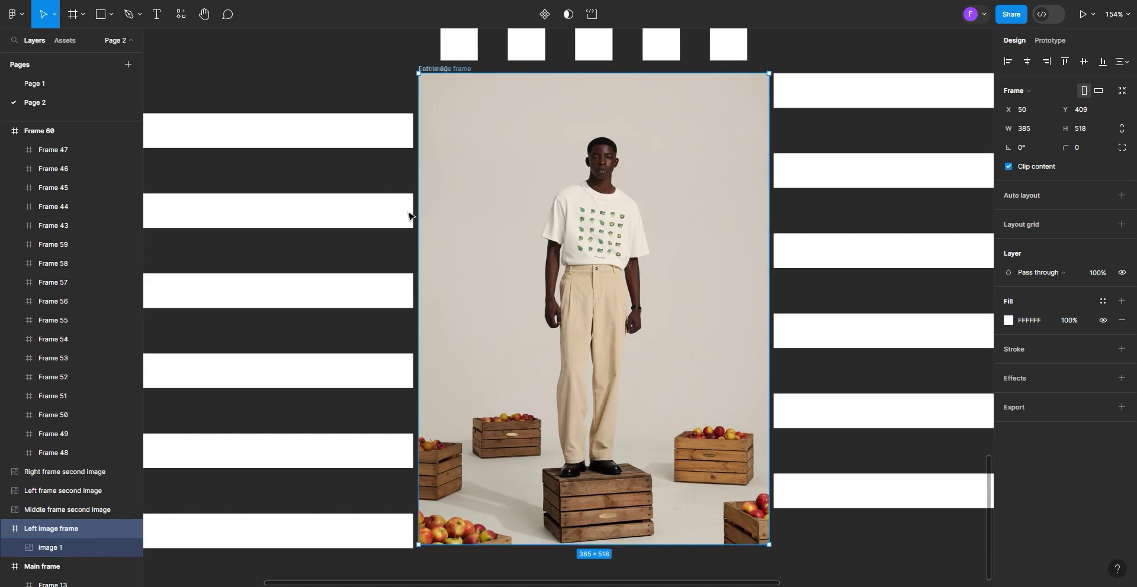
pyautogui.click(52, 131)
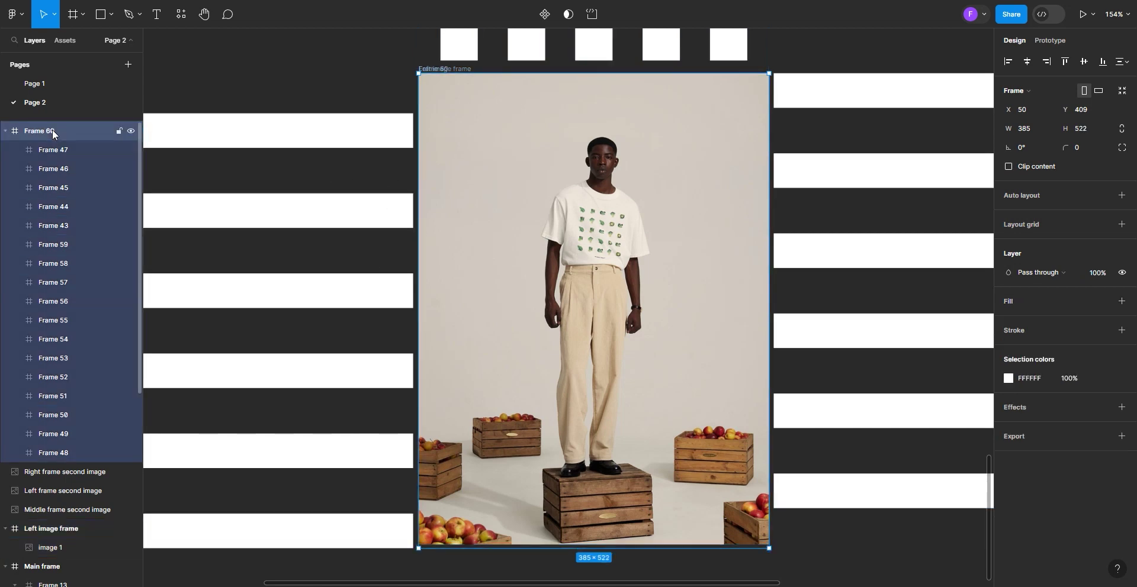
pyautogui.click(4, 132)
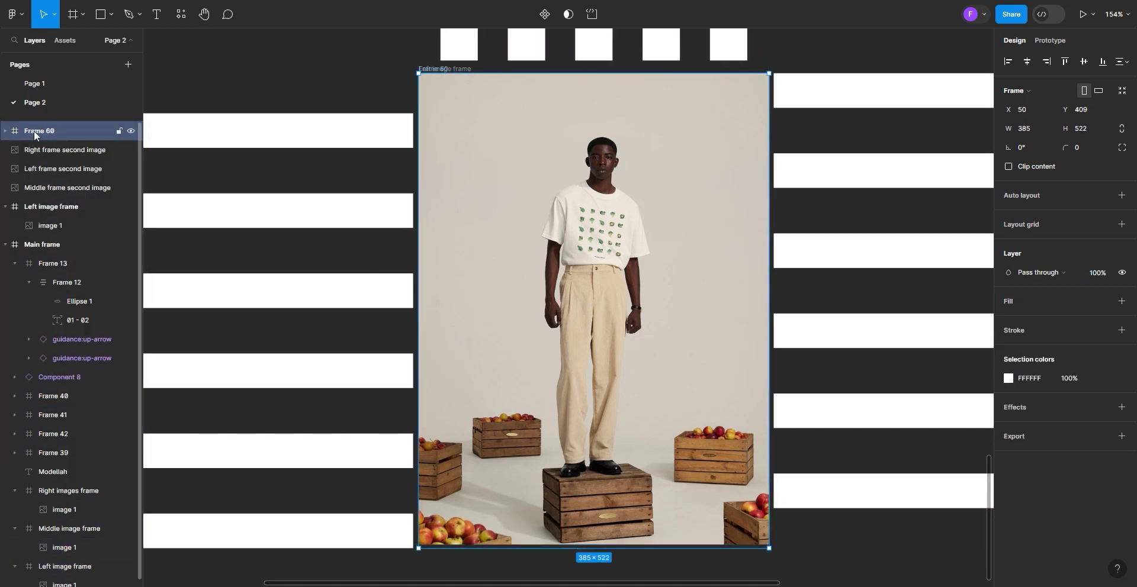
pyautogui.doubleClick(86, 131)
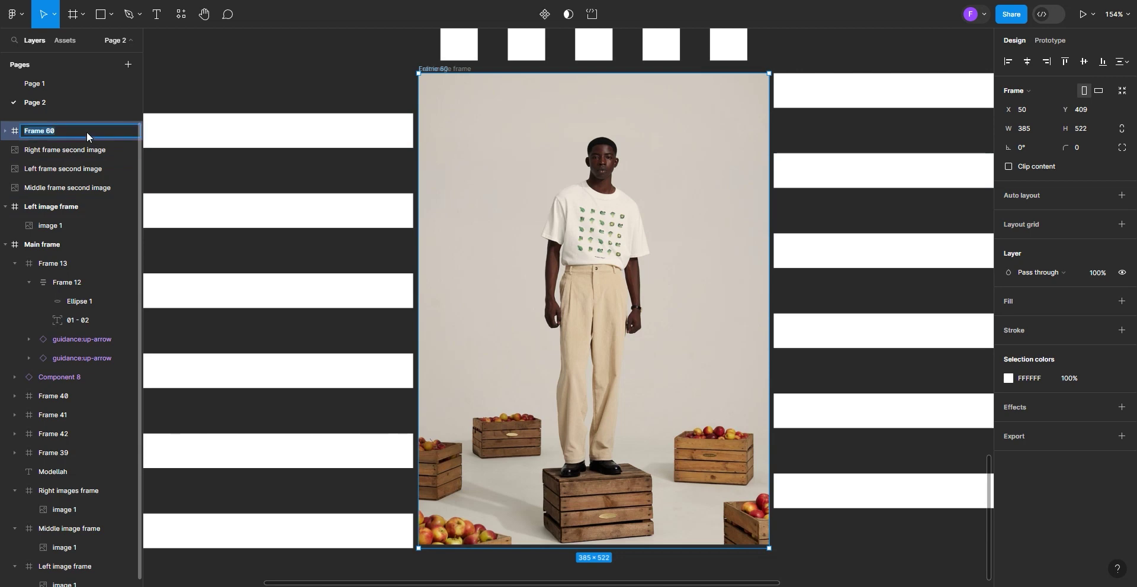
pyautogui.write('Sliding f')
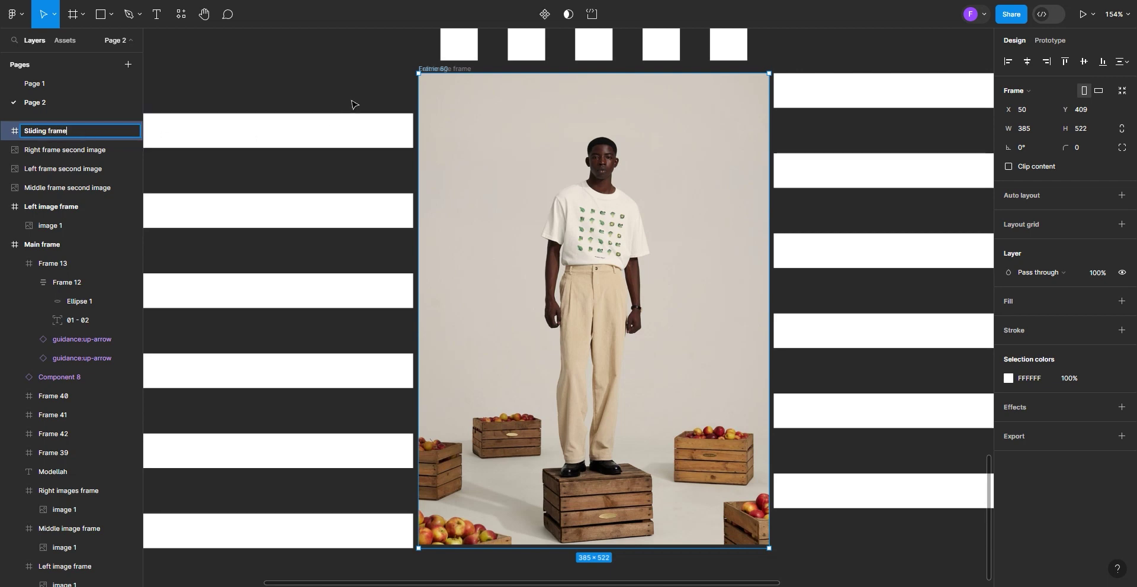
pyautogui.press('Return')
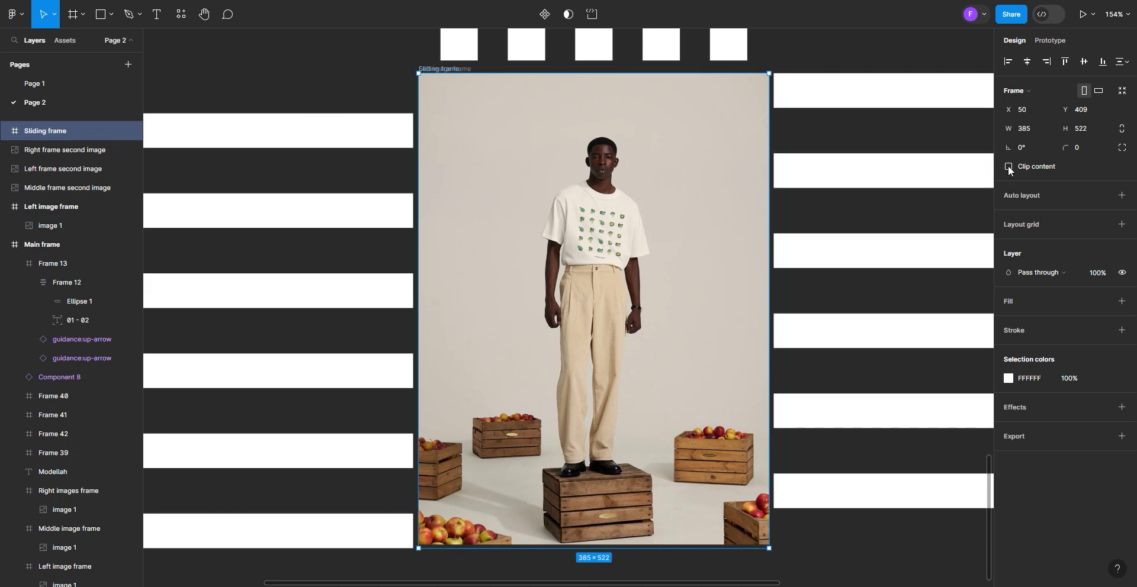
pyautogui.click(1008, 166)
pyautogui.click(526, 222)
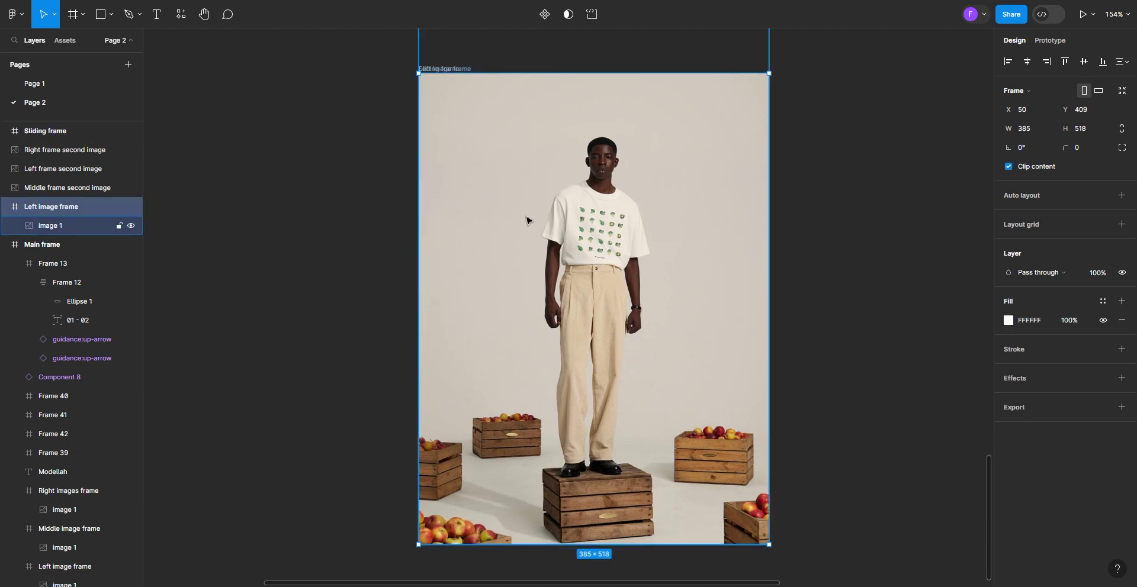
# Move the Sliding frame off the separate Left image frame below the page design, and delete that image frame
pyautogui.scroll(-5, 527, 222)
pyautogui.scroll(5, 527, 222)
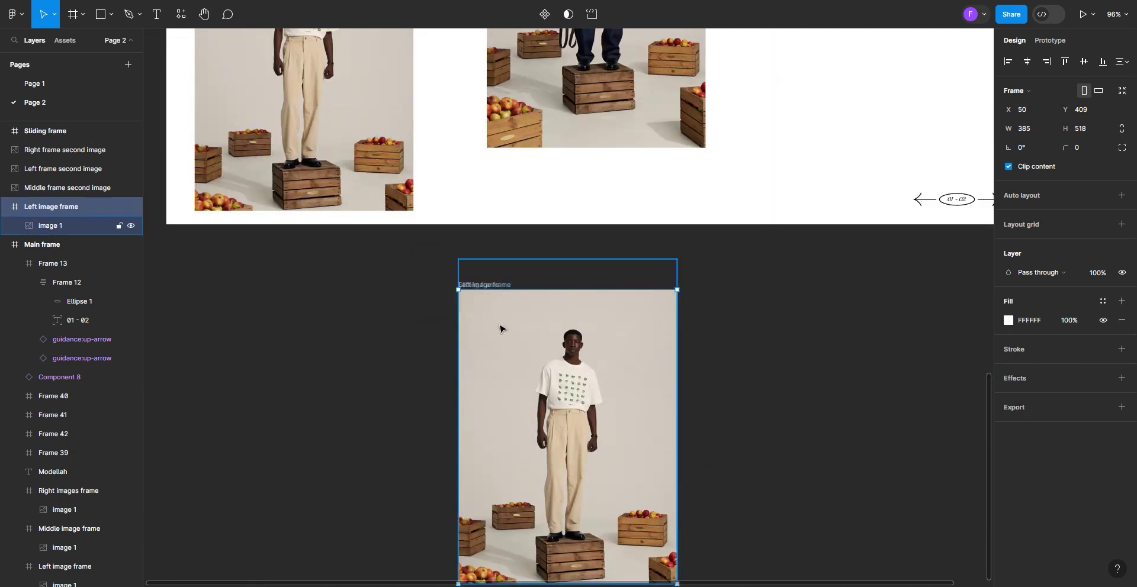
pyautogui.doubleClick(568, 404)
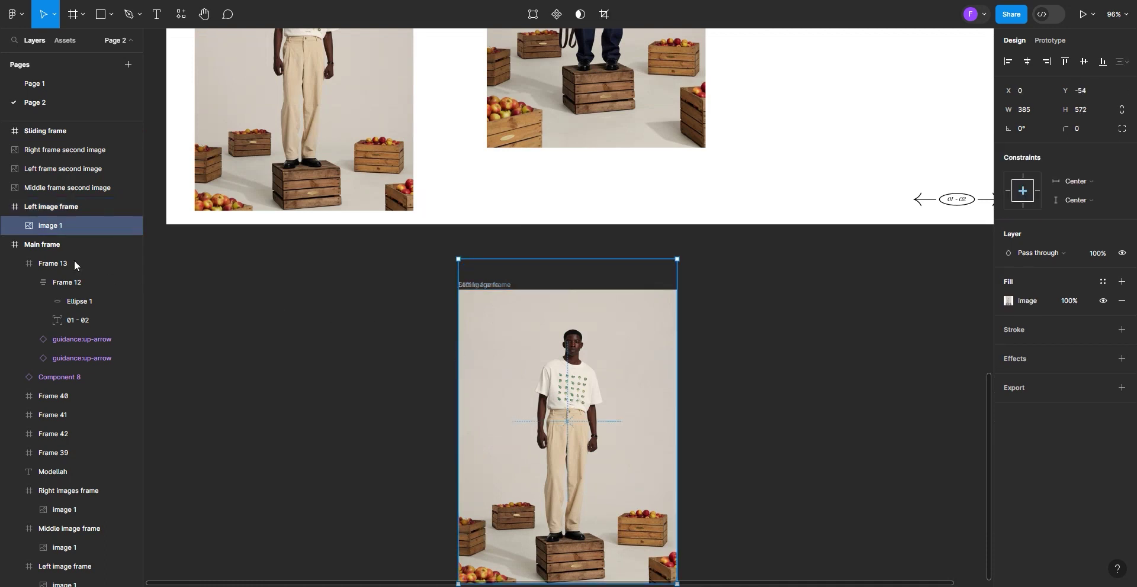
pyautogui.click(45, 131)
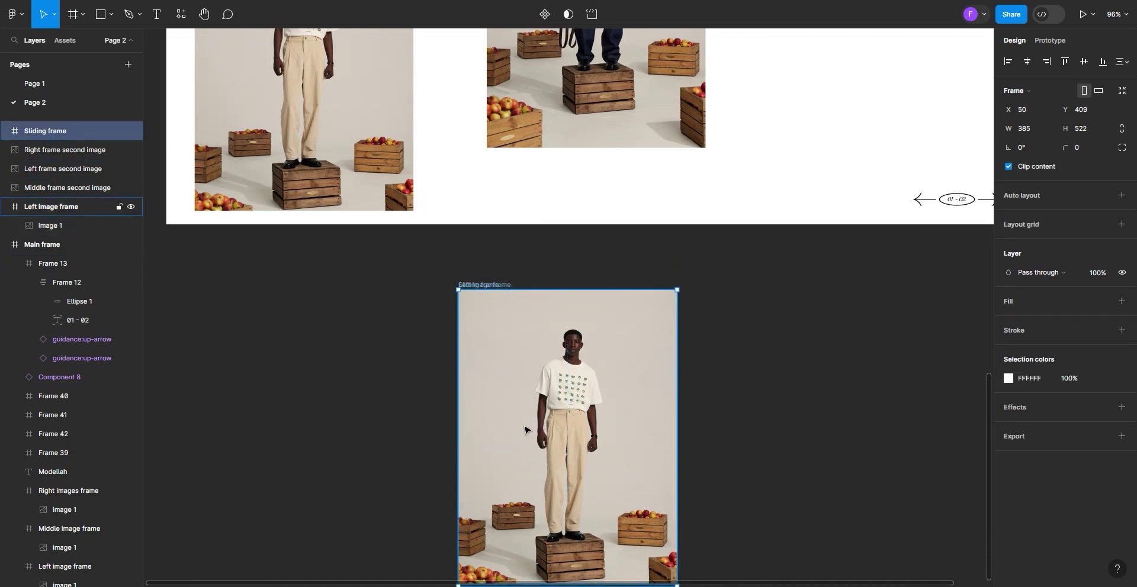
pyautogui.moveTo(525, 430); pyautogui.dragTo(380, 407)
pyautogui.moveTo(280, 396); pyautogui.dragTo(279, 396)
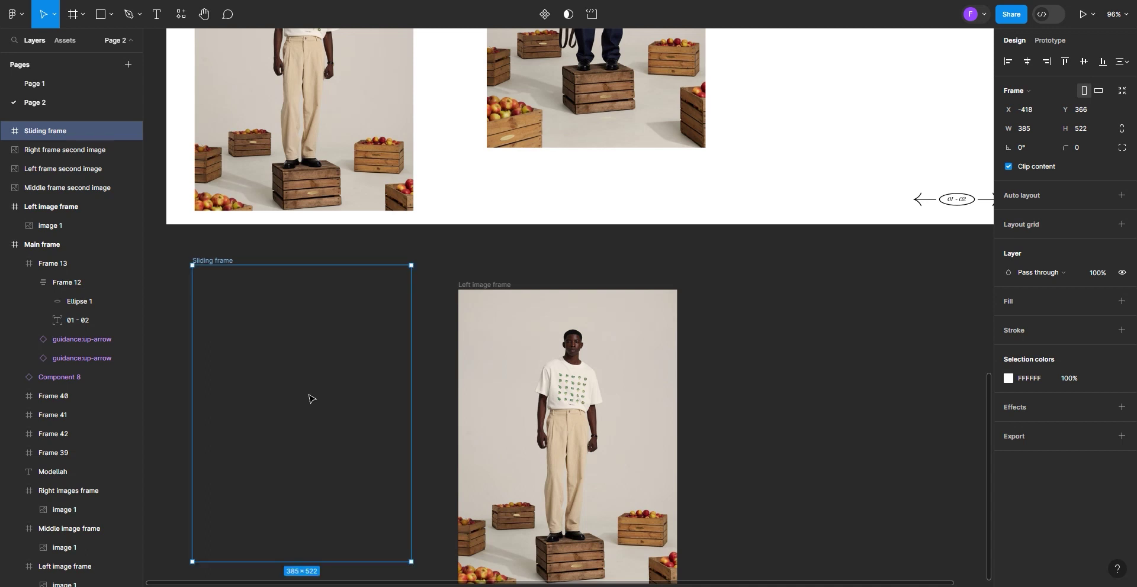
pyautogui.click(496, 289)
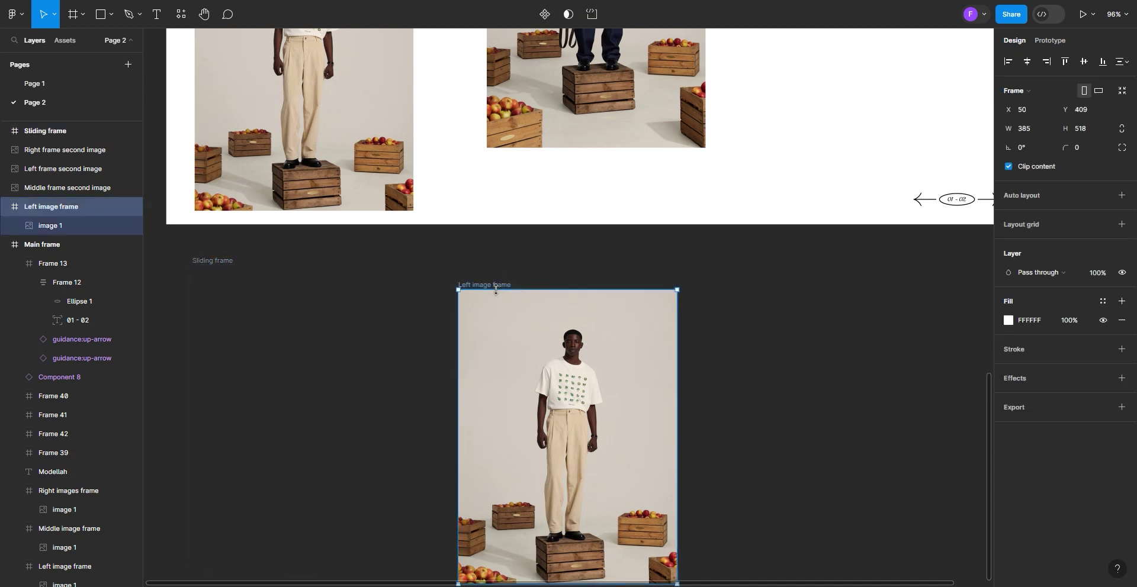
pyautogui.press('Delete')
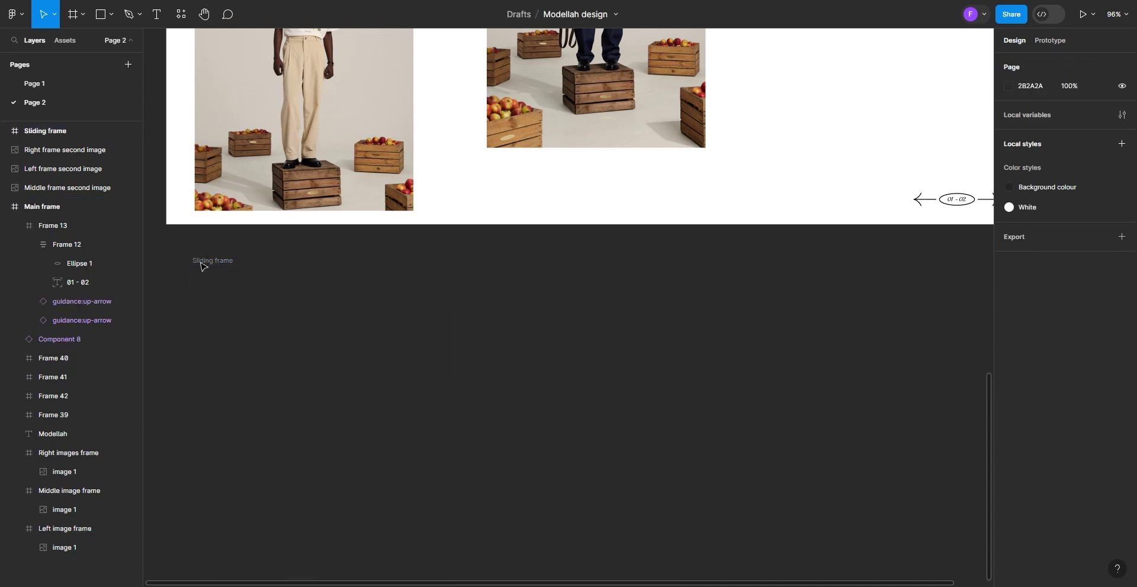
# Move the Sliding frame into the Main frame's Left image frame, above image 1, and centre it there at X 0, Y -2
pyautogui.moveTo(200, 267); pyautogui.dragTo(188, 214)
pyautogui.moveTo(187, 37); pyautogui.dragTo(441, 148)
pyautogui.moveTo(439, 186); pyautogui.dragTo(413, 244)
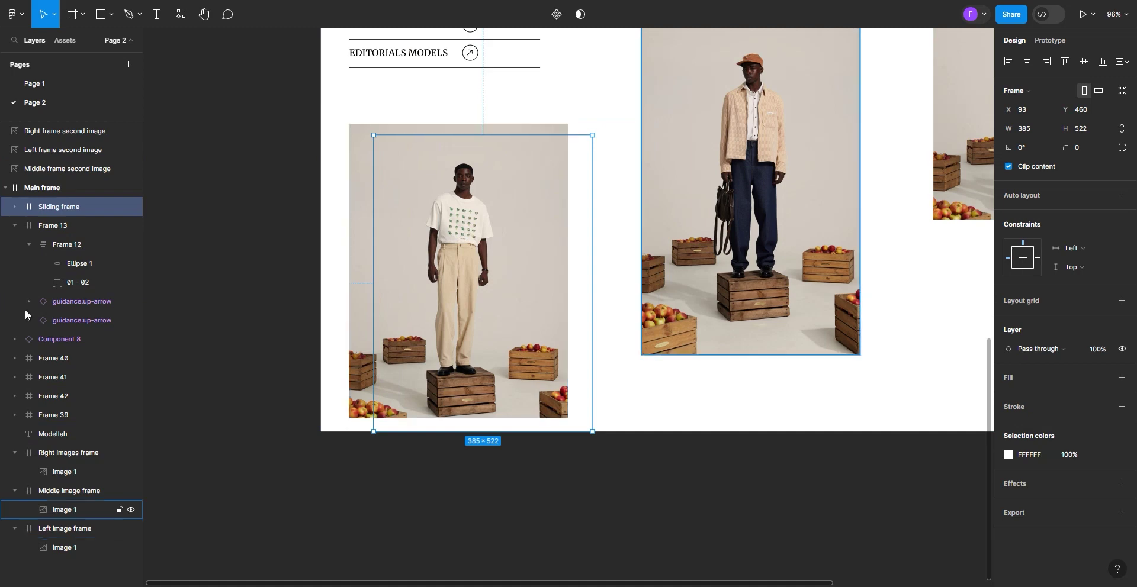
pyautogui.moveTo(50, 205); pyautogui.dragTo(55, 531)
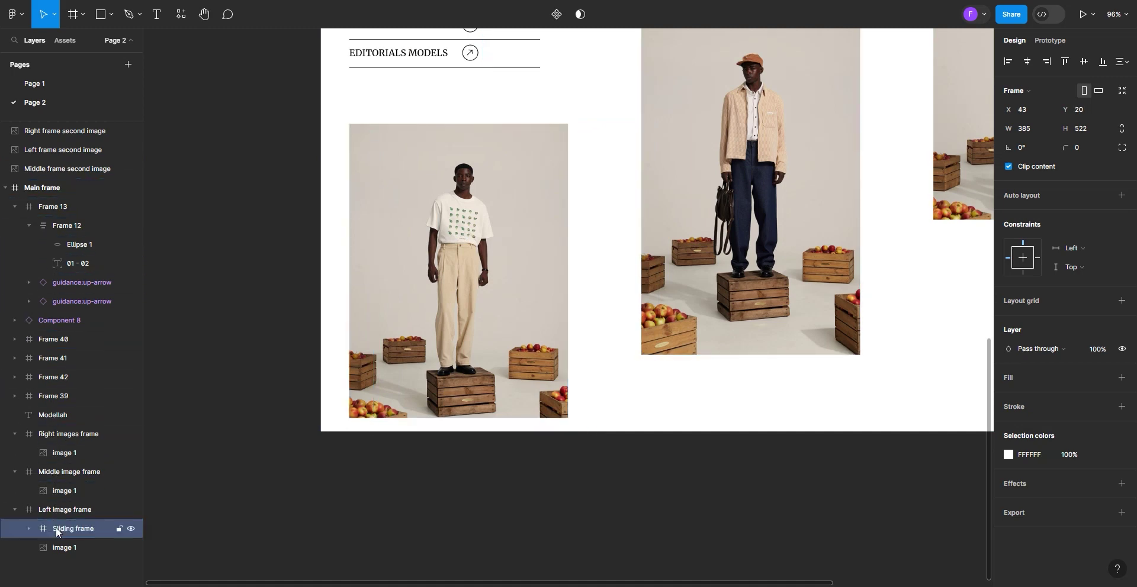
pyautogui.click(1030, 62)
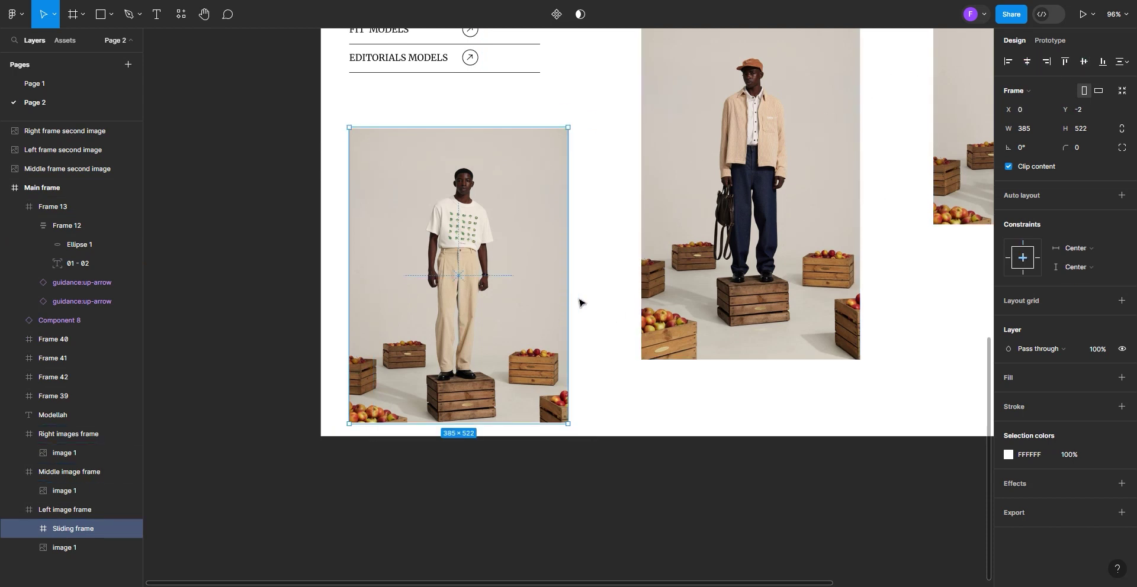
# Duplicate the Sliding frame and place the copy over the right image in the Main frame
pyautogui.scroll(2, 579, 301)
pyautogui.scroll(-3, 405, 256)
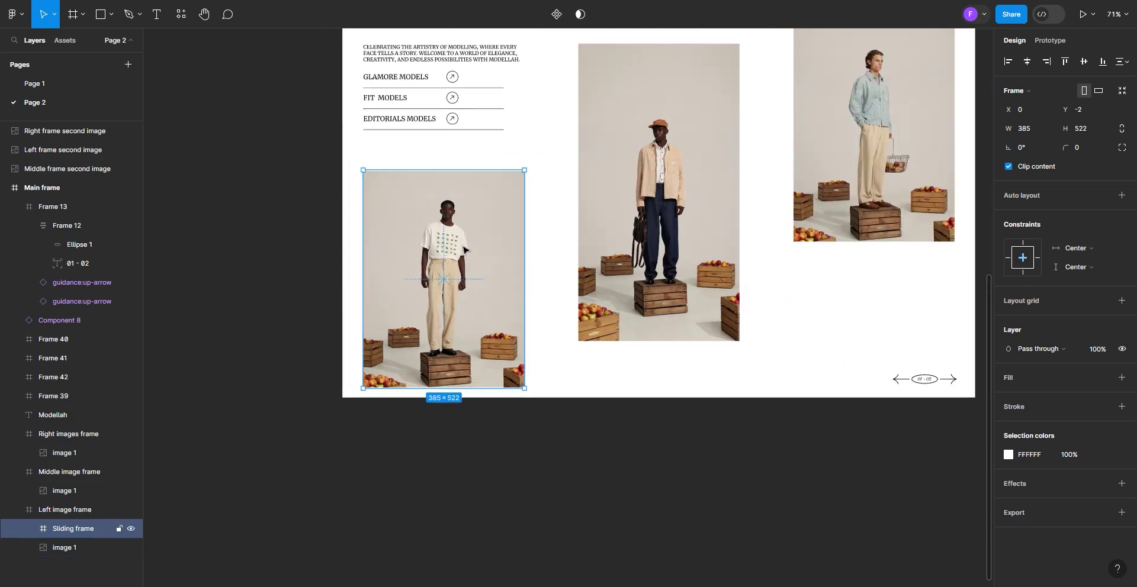
pyautogui.moveTo(470, 274); pyautogui.dragTo(703, 454)
pyautogui.scroll(3, 704, 454)
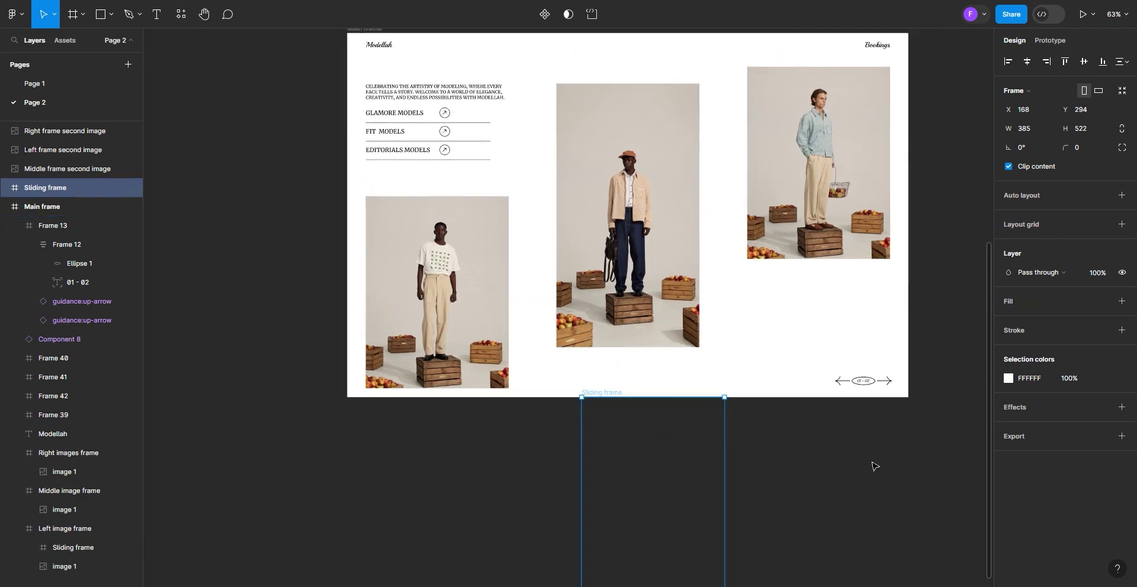
pyautogui.moveTo(570, 497); pyautogui.dragTo(728, 315)
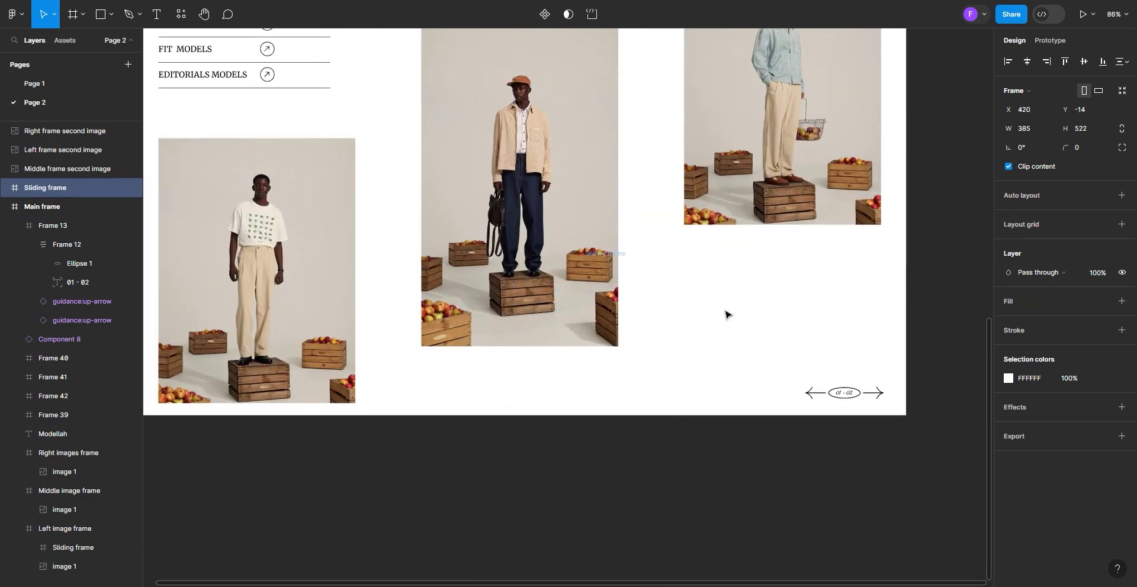
pyautogui.moveTo(912, 44); pyautogui.dragTo(788, 181)
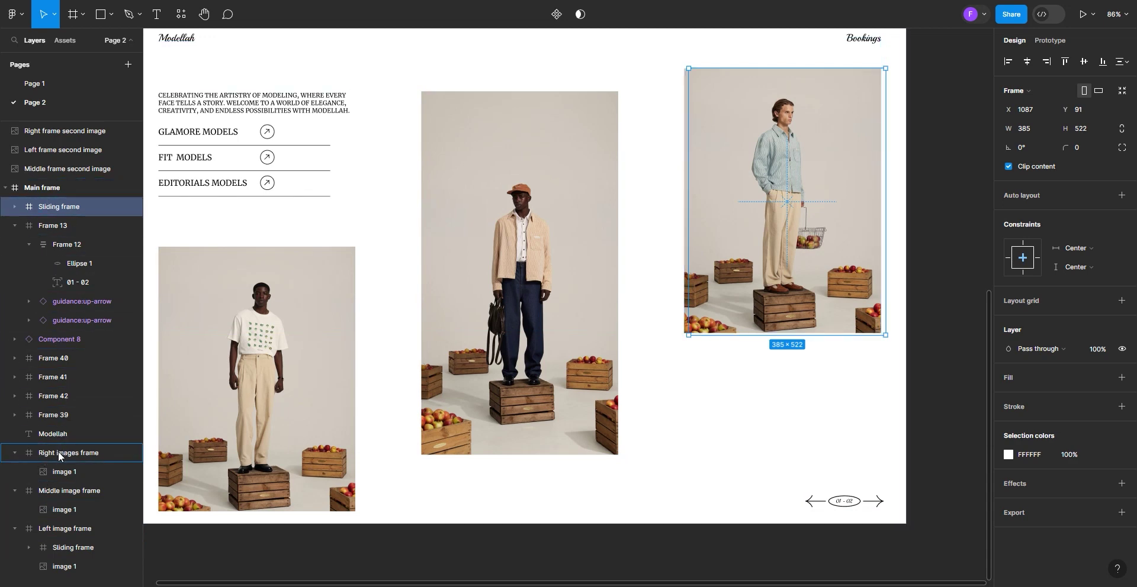
# Nest the copied Sliding frame in the Right images frame above image 1 and align it to X 0, Y -2
pyautogui.moveTo(58, 451); pyautogui.dragTo(58, 451)
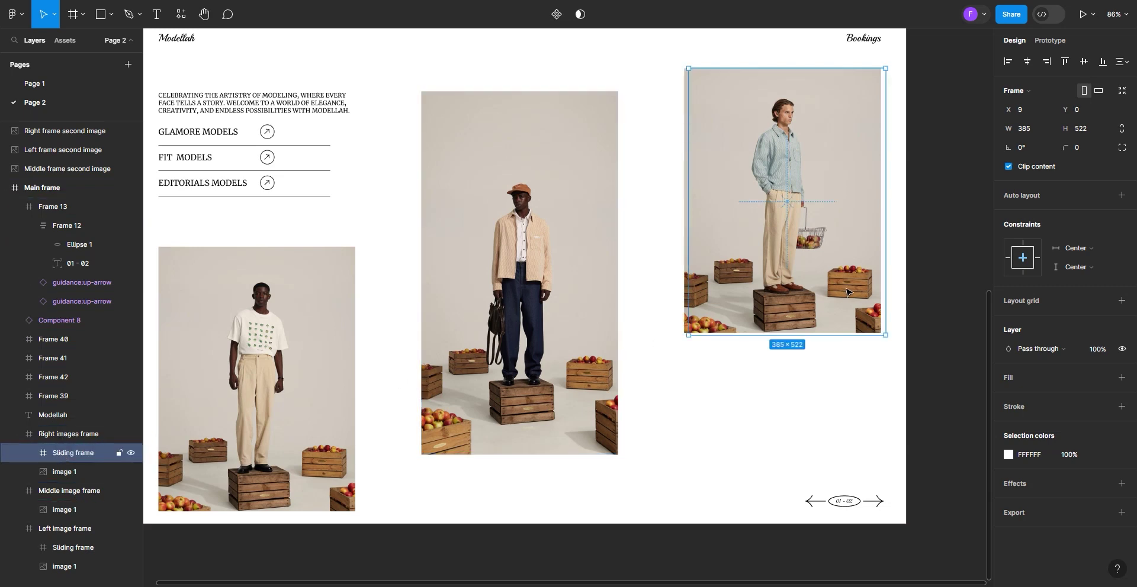
pyautogui.click(1048, 62)
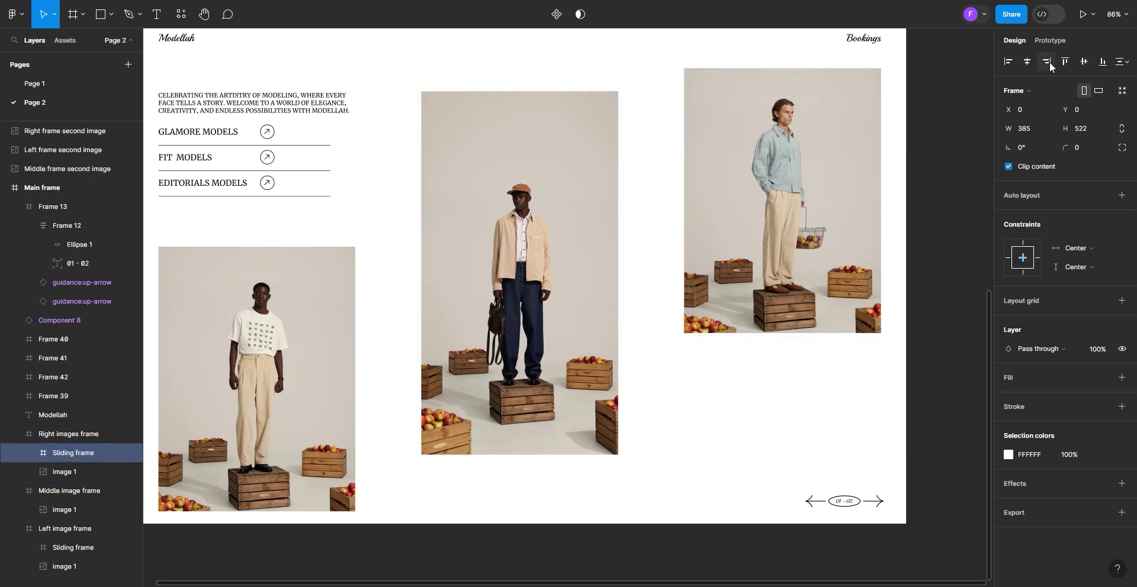
pyautogui.click(1084, 62)
# Duplicate the Middle image frame and place the copy below the Main frame
pyautogui.scroll(-3, 824, 225)
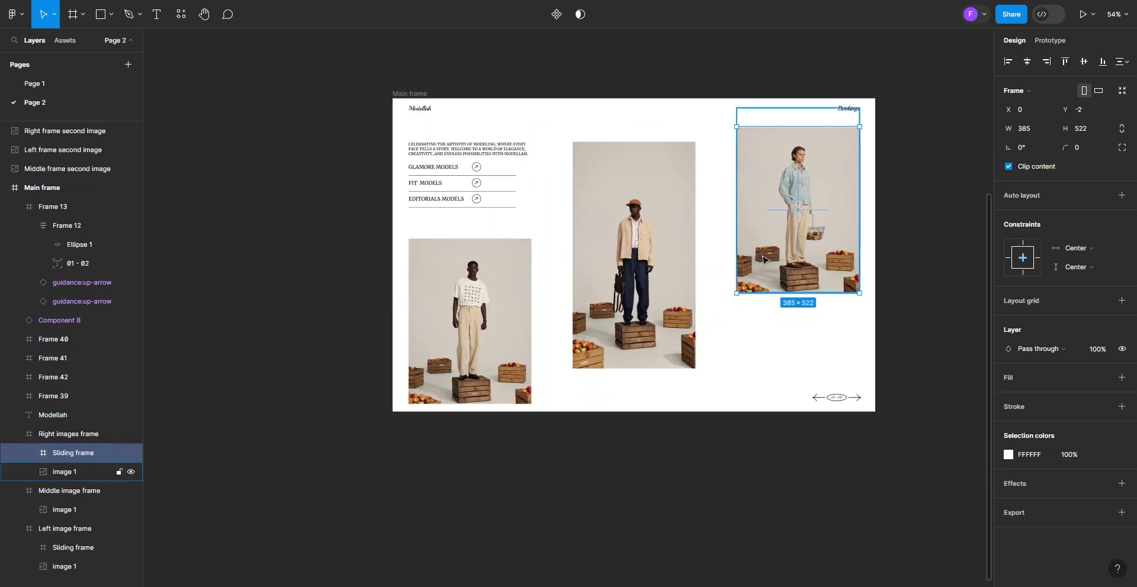
pyautogui.scroll(3, 762, 259)
pyautogui.click(583, 243)
pyautogui.moveTo(583, 271); pyautogui.dragTo(577, 389)
pyautogui.scroll(-5, 577, 384)
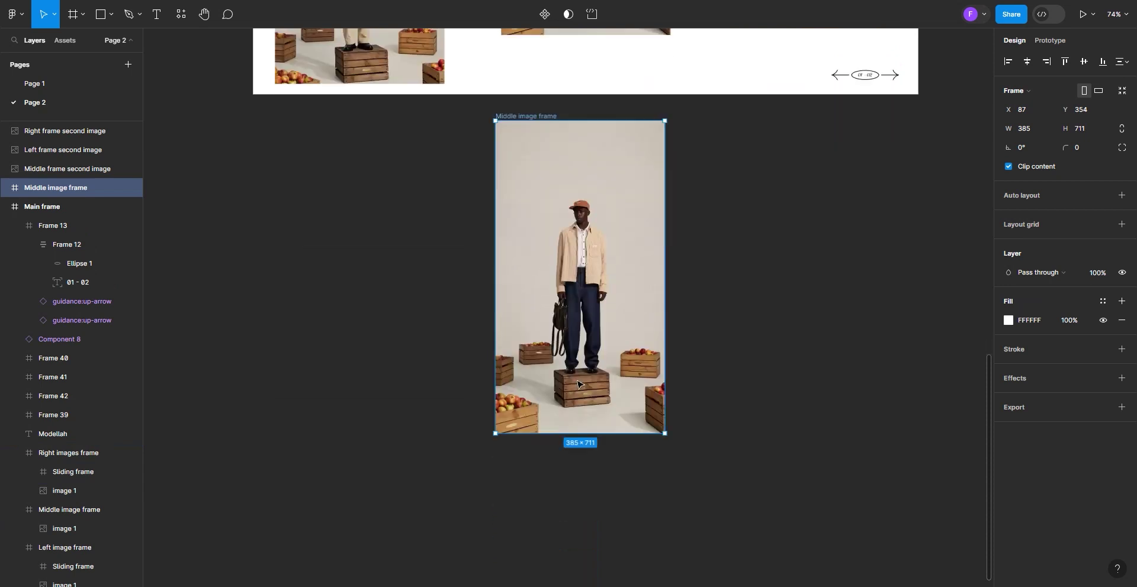
pyautogui.scroll(3, 637, 311)
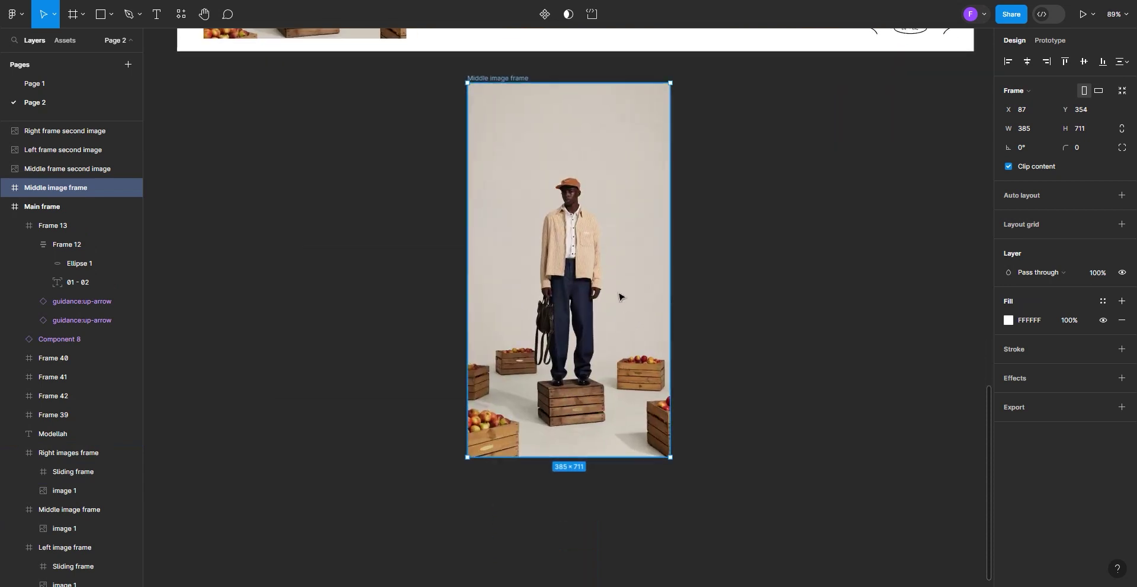
# Draw a tall vertical frame strip about 53 by 698 to the left of the Middle image frame copy
pyautogui.click(79, 20)
pyautogui.moveTo(402, 74)
pyautogui.mouseDown()
pyautogui.moveTo(431, 301)
pyautogui.moveTo(432, 472)
pyautogui.mouseUp()
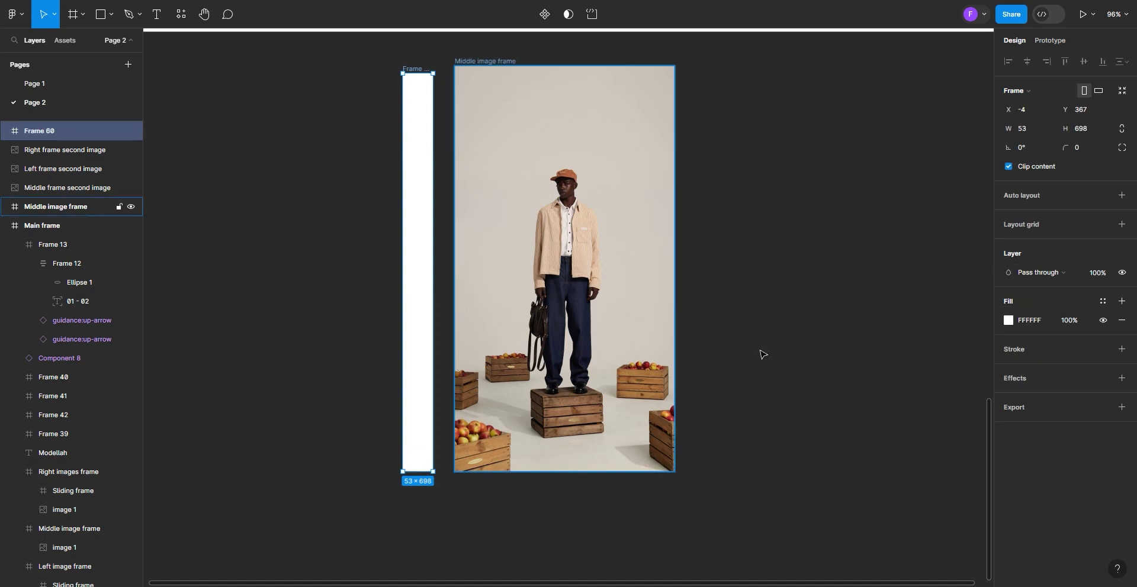
# Set the vertical strip's size to 41 wide by 711 high
pyautogui.click(1033, 131)
pyautogui.write('41')
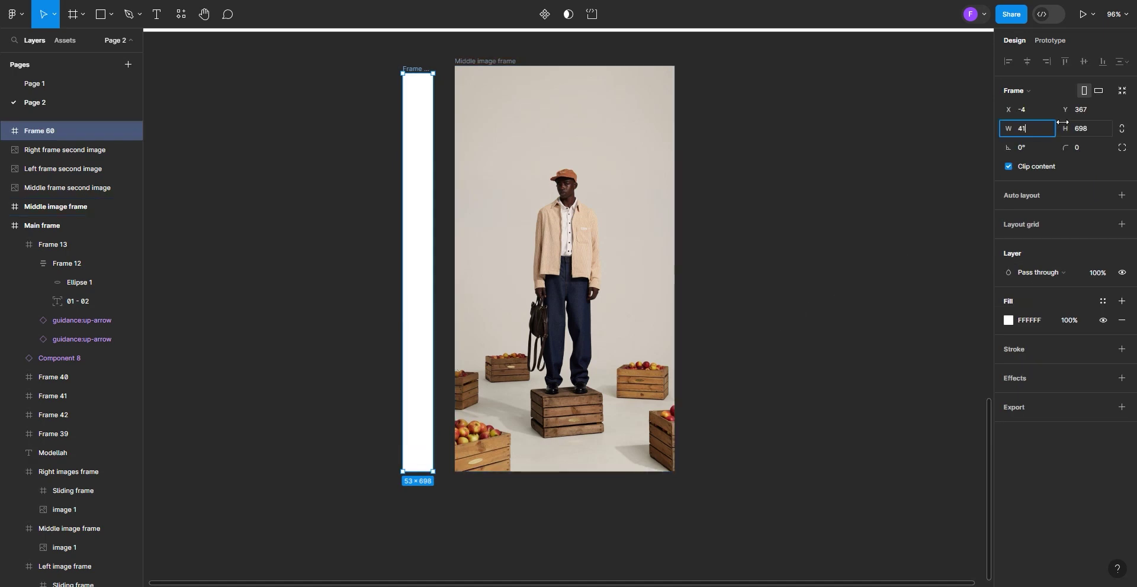
pyautogui.click(1098, 131)
pyautogui.write('711')
pyautogui.press('Return')
pyautogui.press('Escape')
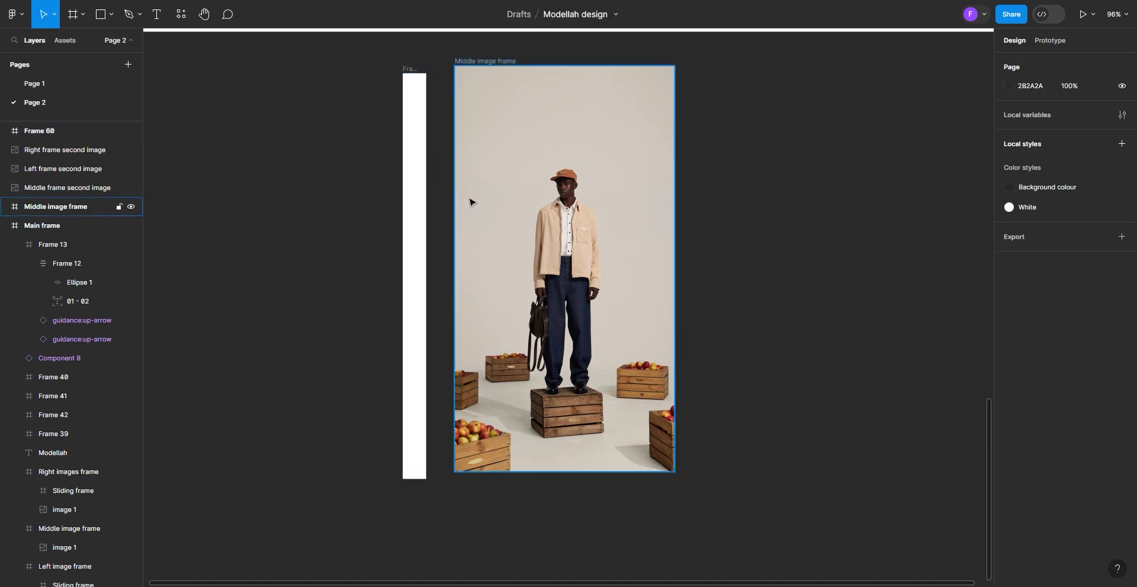
# Duplicate the vertical strip into five copies across the Middle image frame copy, tidy them to even spacing and align their vertical centers
pyautogui.moveTo(419, 222); pyautogui.dragTo(624, 227)
pyautogui.keyDown('shift'); pyautogui.click(497, 306); pyautogui.keyUp('shift')
pyautogui.keyDown('shift'); pyautogui.click(527, 312); pyautogui.keyUp('shift')
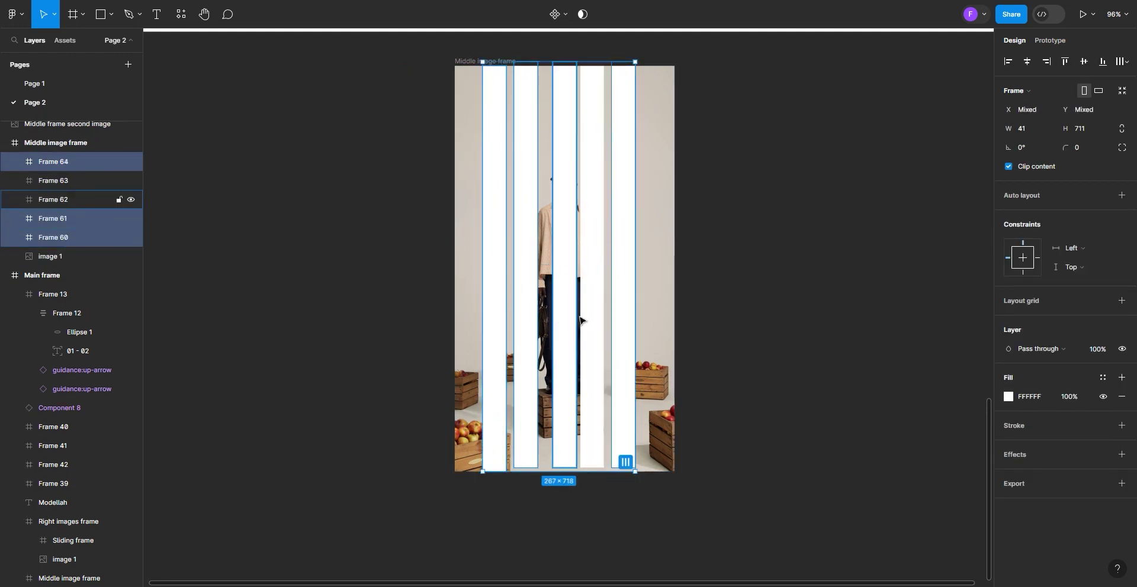
pyautogui.keyDown('shift'); pyautogui.click(572, 318); pyautogui.keyUp('shift')
pyautogui.keyDown('shift'); pyautogui.click(593, 326); pyautogui.keyUp('shift')
pyautogui.click(626, 464)
pyautogui.click(1083, 62)
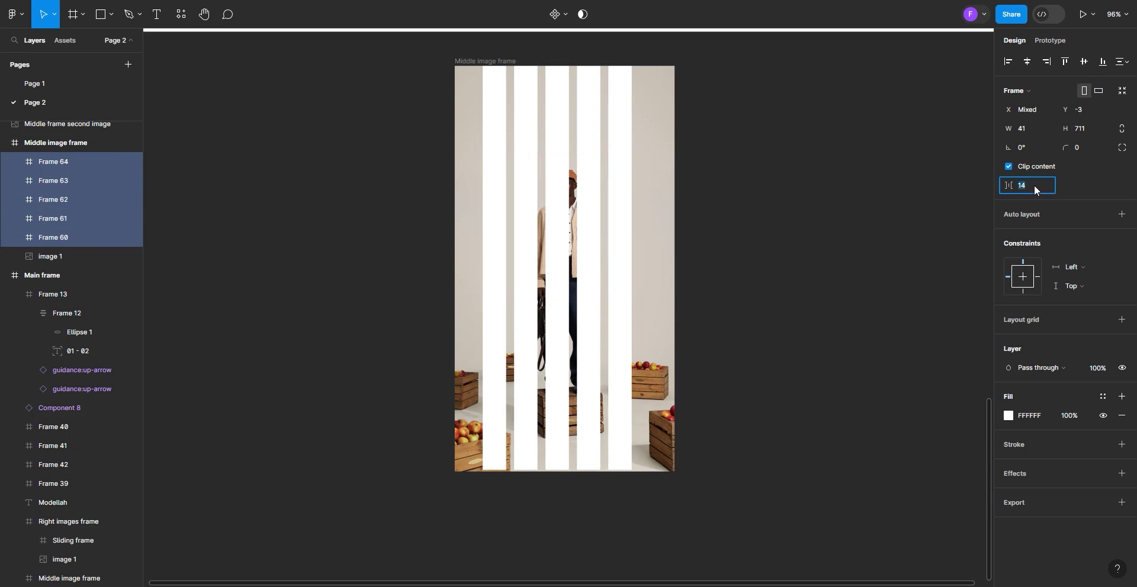
# Set the spacing between the five vertical strips to 33 and center them as a set over the image at Y 0
pyautogui.write('33')
pyautogui.press('Return')
pyautogui.click(500, 274)
pyautogui.keyDown('shift'); pyautogui.click(536, 278); pyautogui.keyUp('shift')
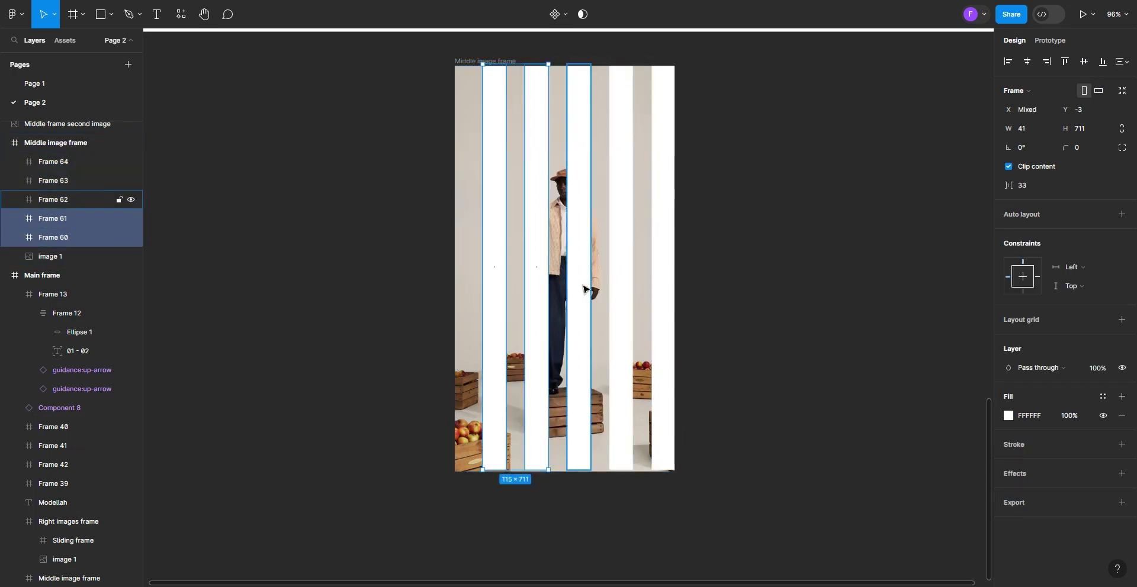
pyautogui.keyDown('shift'); pyautogui.click(583, 290); pyautogui.keyUp('shift')
pyautogui.keyDown('shift'); pyautogui.click(618, 287); pyautogui.keyUp('shift')
pyautogui.keyDown('shift'); pyautogui.click(659, 285); pyautogui.keyUp('shift')
pyautogui.moveTo(608, 285); pyautogui.dragTo(594, 287)
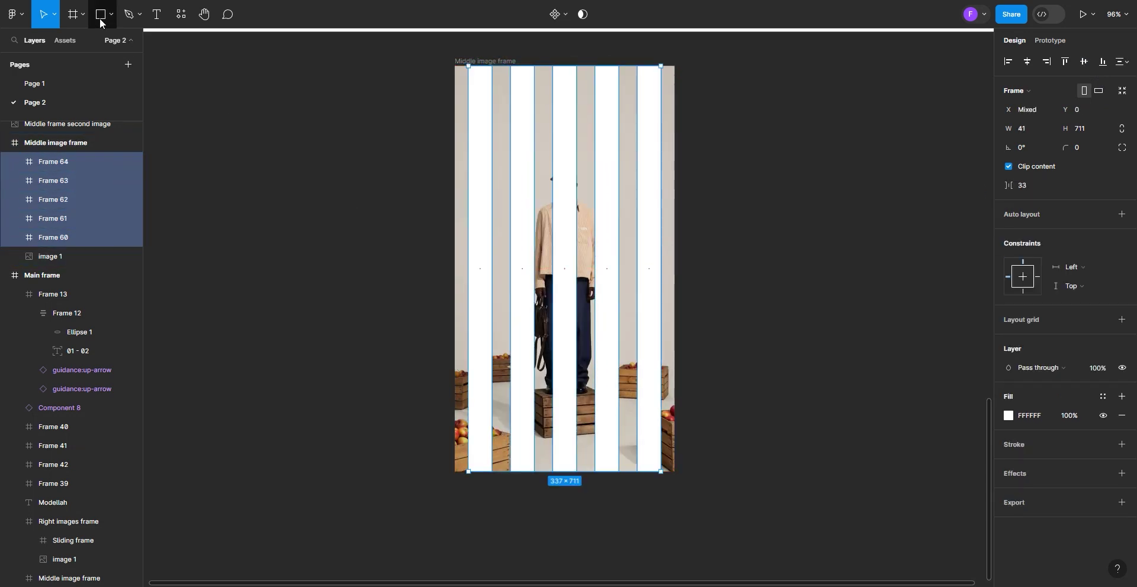
# Draw a horizontal frame strip 385 wide and about 38 high, and place it along the image's top edge at X 87, Y 354
pyautogui.press('f')
pyautogui.moveTo(269, 93); pyautogui.dragTo(422, 114)
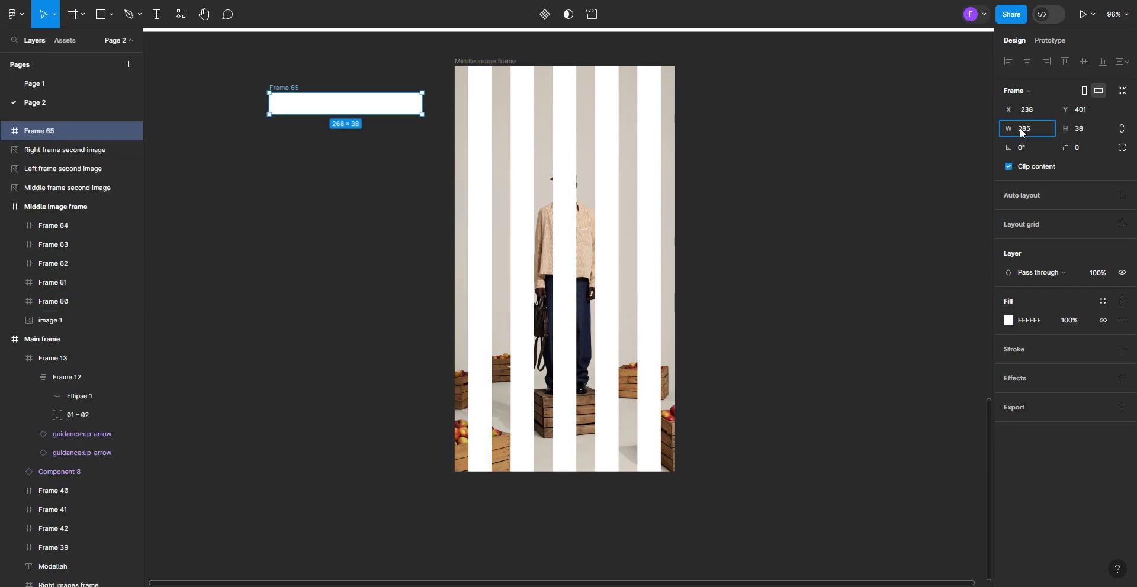
pyautogui.click(337, 211)
pyautogui.moveTo(274, 95); pyautogui.dragTo(461, 62)
pyautogui.scroll(5, 572, 108)
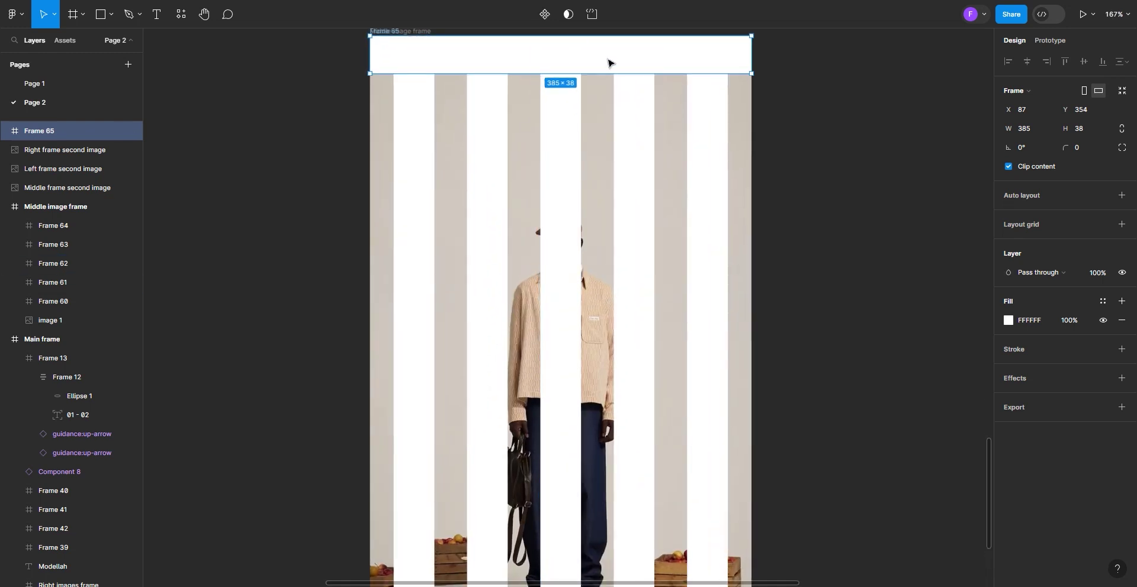
# Bring the five vertical strips to the front
pyautogui.click(415, 130)
pyautogui.keyDown('shift'); pyautogui.click(484, 155); pyautogui.keyUp('shift')
pyautogui.keyDown('shift'); pyautogui.click(557, 172); pyautogui.keyUp('shift')
pyautogui.keyDown('shift'); pyautogui.click(632, 187); pyautogui.keyUp('shift')
pyautogui.keyDown('shift'); pyautogui.click(698, 198); pyautogui.keyUp('shift')
pyautogui.rightClick(595, 186)
pyautogui.click(621, 294)
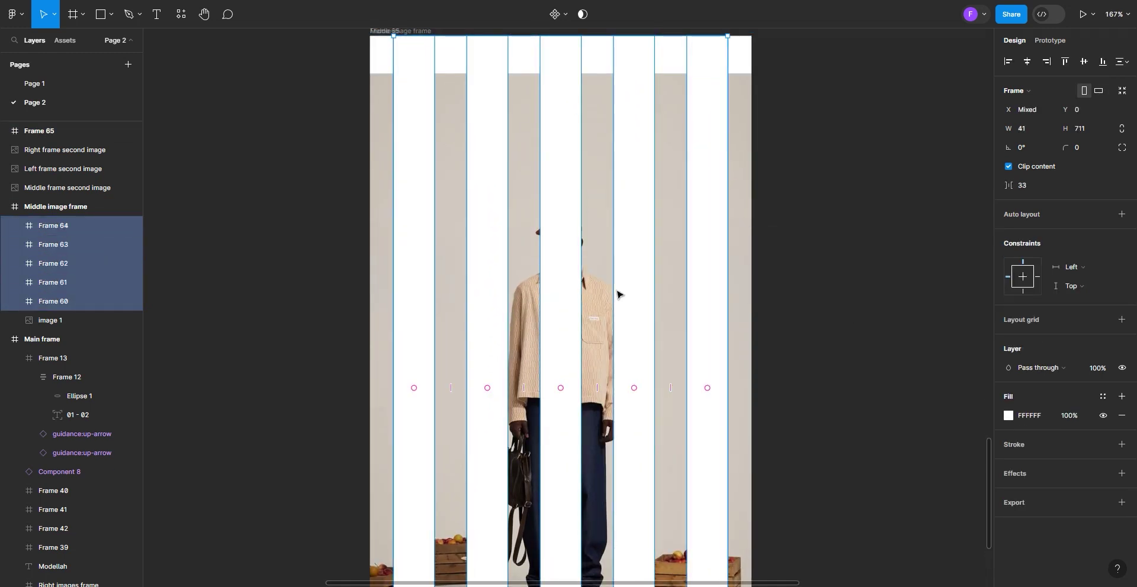
# Duplicate the horizontal strip down the whole image at 44 px intervals until the last copy is at Y 1058
pyautogui.click(594, 64)
pyautogui.moveTo(594, 74); pyautogui.dragTo(588, 305)
pyautogui.scroll(-3, 592, 254)
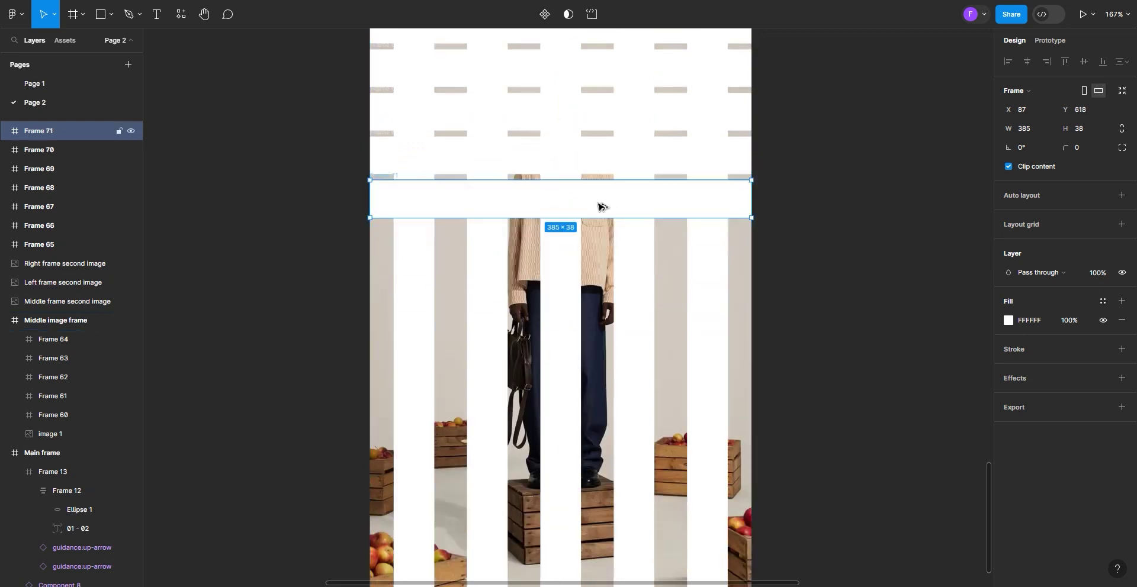
pyautogui.moveTo(599, 206); pyautogui.dragTo(599, 376)
pyautogui.scroll(-3, 596, 262)
pyautogui.moveTo(596, 263); pyautogui.dragTo(596, 348)
pyautogui.scroll(1, 589, 347)
pyautogui.moveTo(589, 372); pyautogui.dragTo(586, 440)
pyautogui.moveTo(586, 440); pyautogui.dragTo(581, 535)
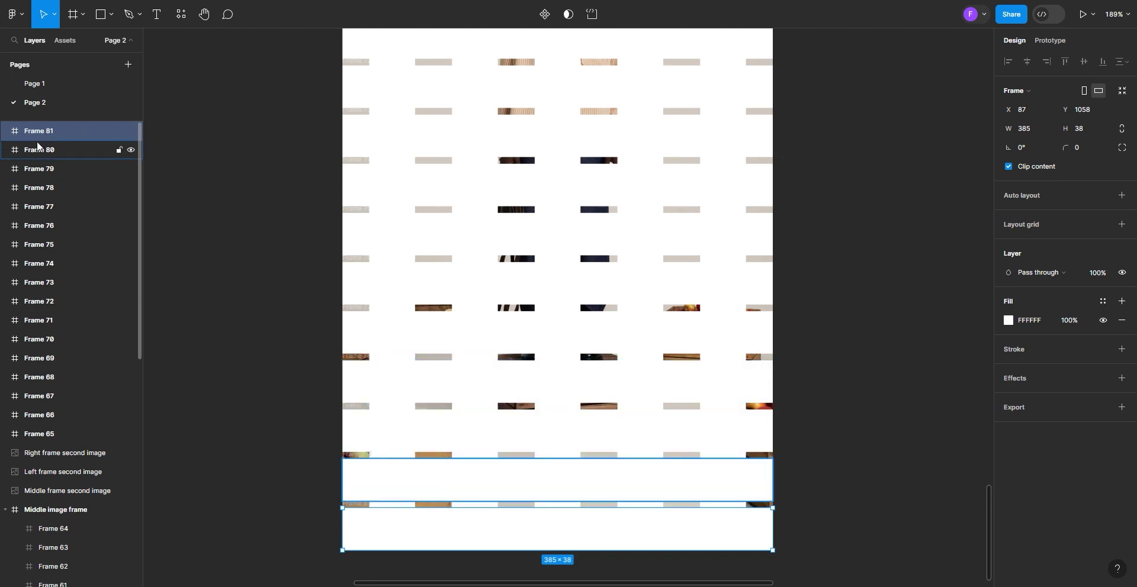
# Move the lowest horizontal strip's layer into the Middle image frame copy
pyautogui.moveTo(47, 195); pyautogui.dragTo(46, 434)
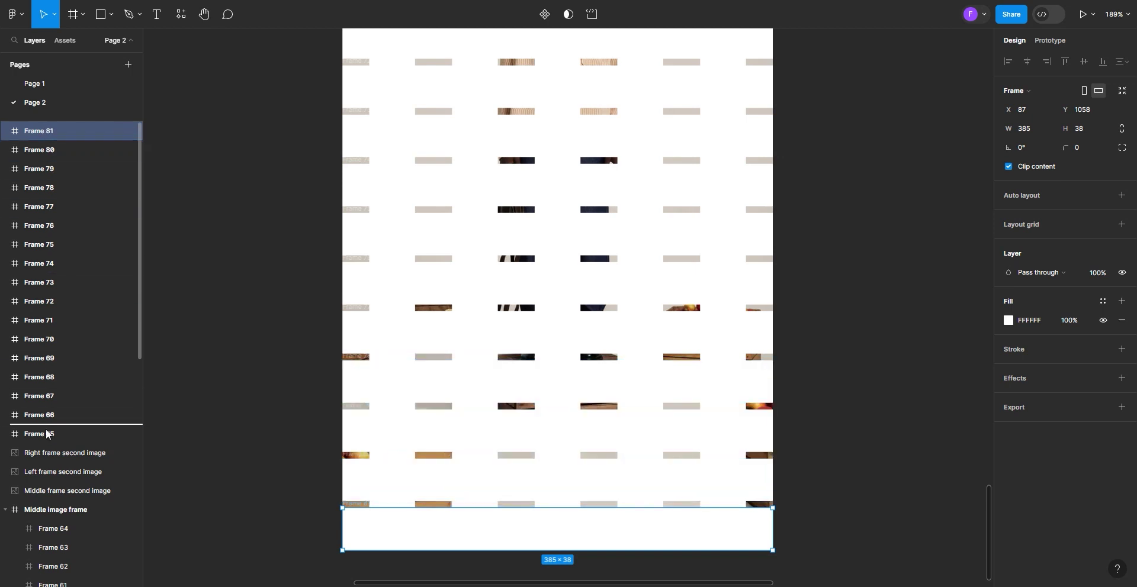
pyautogui.moveTo(49, 502); pyautogui.dragTo(48, 510)
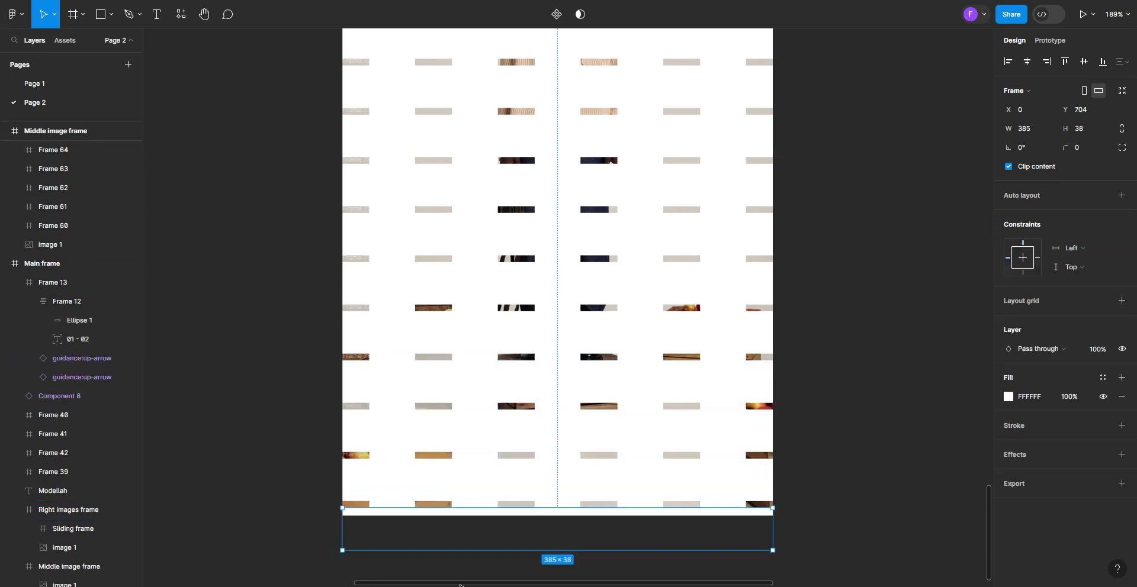
# Wrap all the horizontal strips and the five vertical strips together in one new frame with Frame selection
pyautogui.keyDown('shift'); pyautogui.click(394, 490); pyautogui.keyUp('shift')
pyautogui.keyDown('shift'); pyautogui.click(396, 435); pyautogui.keyUp('shift')
pyautogui.keyDown('shift'); pyautogui.click(399, 391); pyautogui.keyUp('shift')
pyautogui.keyDown('shift'); pyautogui.click(408, 340); pyautogui.keyUp('shift')
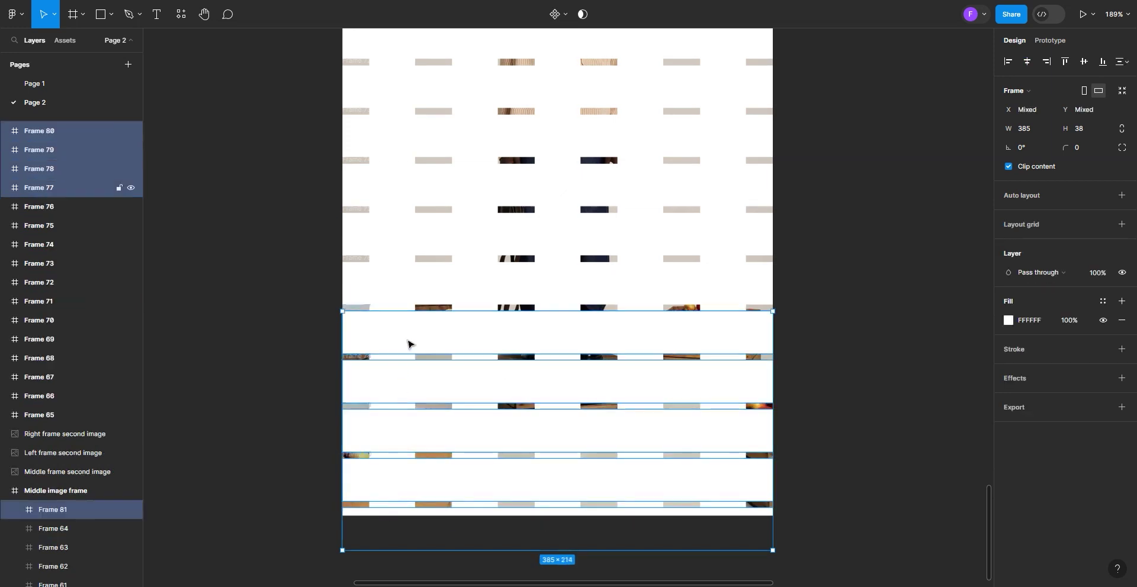
pyautogui.keyDown('shift'); pyautogui.click(414, 288); pyautogui.keyUp('shift')
pyautogui.keyDown('shift'); pyautogui.click(426, 239); pyautogui.keyUp('shift')
pyautogui.keyDown('shift'); pyautogui.click(437, 185); pyautogui.keyUp('shift')
pyautogui.keyDown('shift'); pyautogui.click(451, 139); pyautogui.keyUp('shift')
pyautogui.scroll(2, 462, 157)
pyautogui.keyDown('shift'); pyautogui.click(447, 192); pyautogui.keyUp('shift')
pyautogui.keyDown('shift'); pyautogui.click(433, 151); pyautogui.keyUp('shift')
pyautogui.keyDown('shift'); pyautogui.click(437, 110); pyautogui.keyUp('shift')
pyautogui.scroll(2, 440, 118)
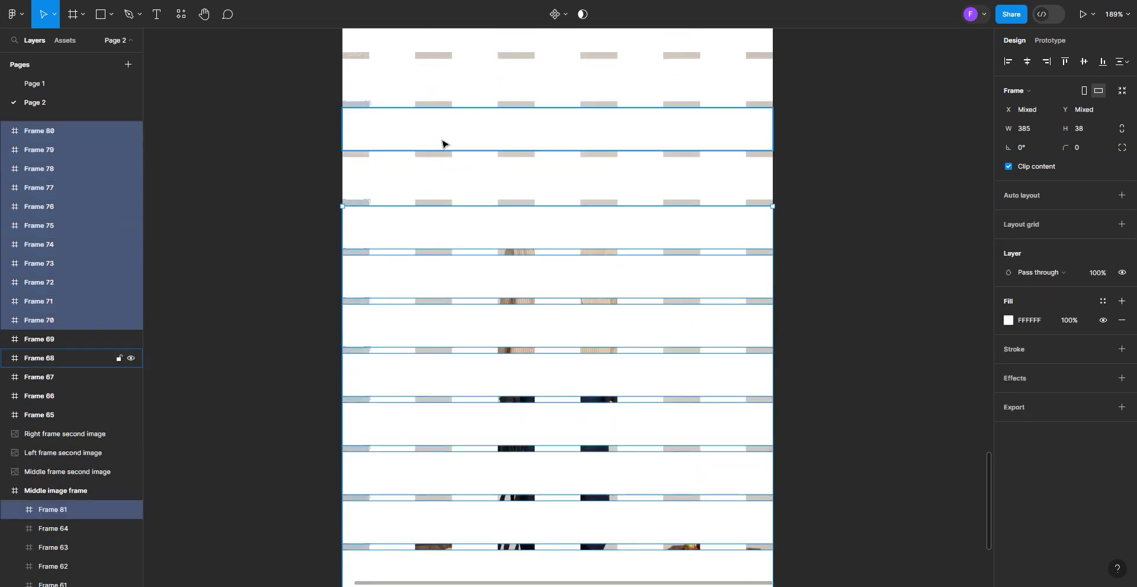
pyautogui.keyDown('shift'); pyautogui.click(441, 172); pyautogui.keyUp('shift')
pyautogui.keyDown('shift'); pyautogui.click(442, 107); pyautogui.keyUp('shift')
pyautogui.scroll(2, 444, 95)
pyautogui.keyDown('shift'); pyautogui.click(445, 82); pyautogui.keyUp('shift')
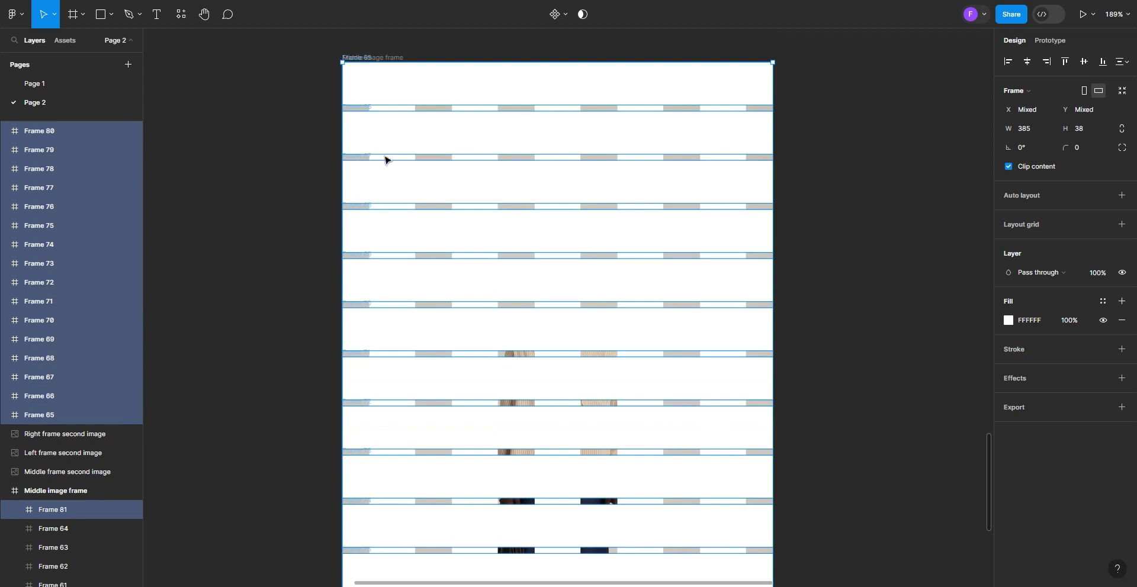
pyautogui.click(73, 524)
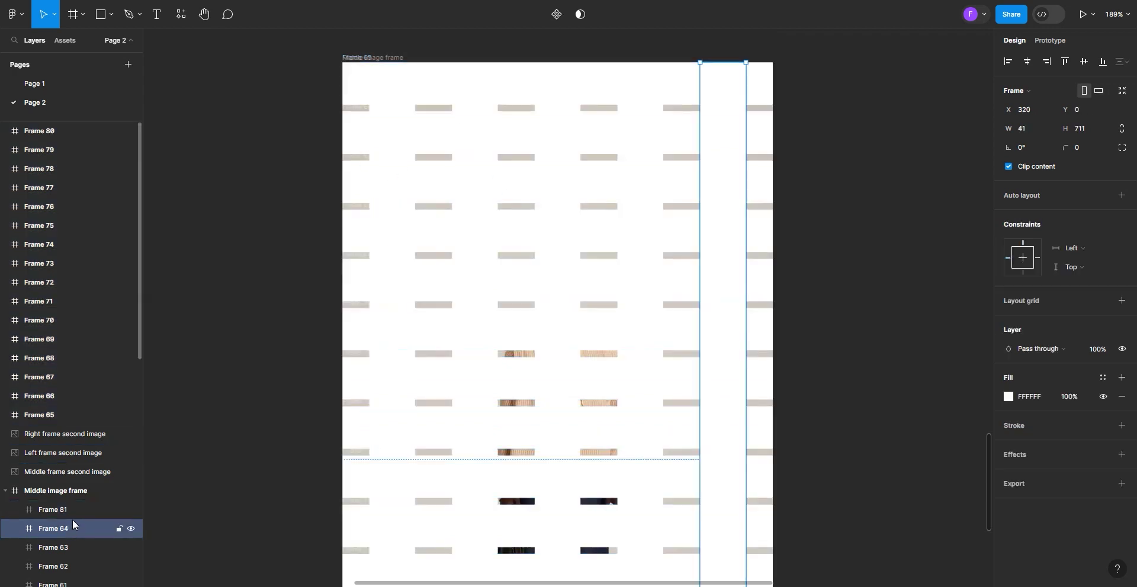
pyautogui.hotkey('ctrl', 'z')
pyautogui.keyDown('shift'); pyautogui.click(65, 530); pyautogui.keyUp('shift')
pyautogui.scroll(-3, 82, 461)
pyautogui.keyDown('shift'); pyautogui.click(61, 371); pyautogui.keyUp('shift')
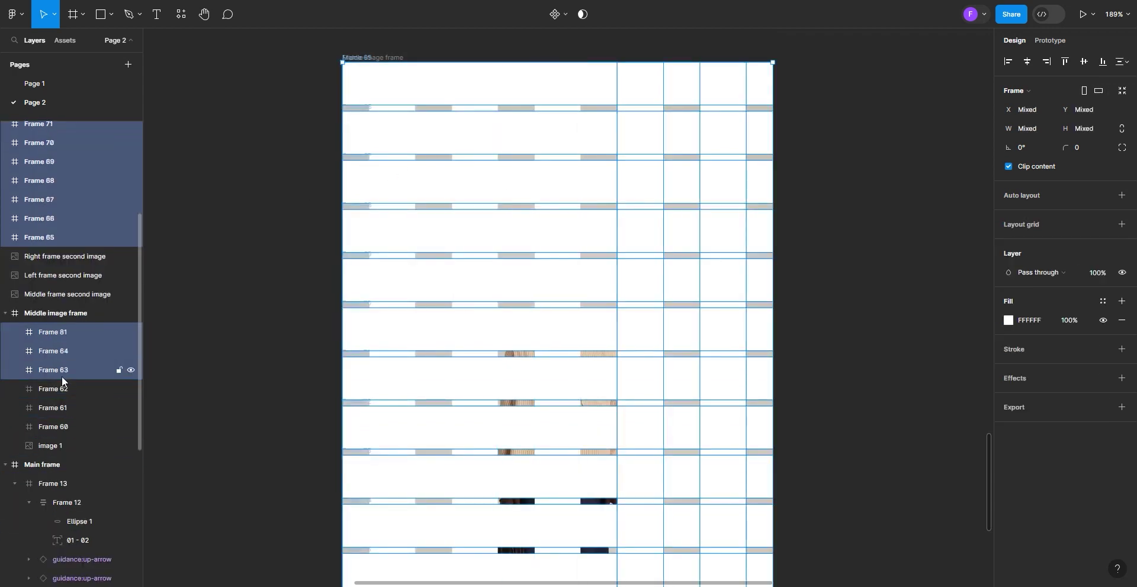
pyautogui.keyDown('shift'); pyautogui.click(62, 389); pyautogui.keyUp('shift')
pyautogui.keyDown('shift'); pyautogui.click(62, 409); pyautogui.keyUp('shift')
pyautogui.keyDown('shift'); pyautogui.click(59, 435); pyautogui.keyUp('shift')
pyautogui.rightClick(546, 185)
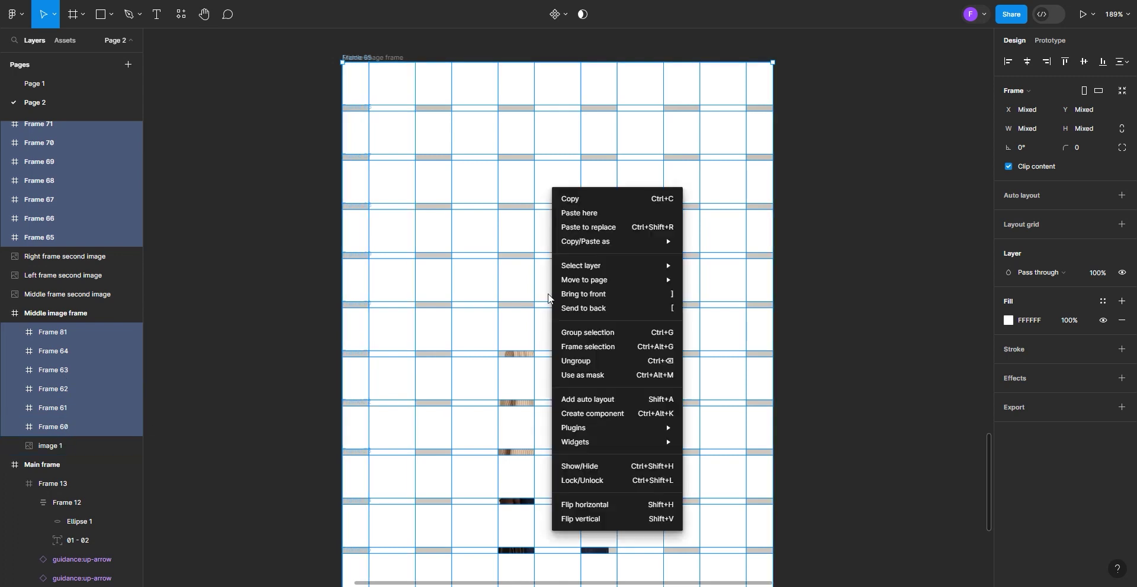
pyautogui.click(586, 330)
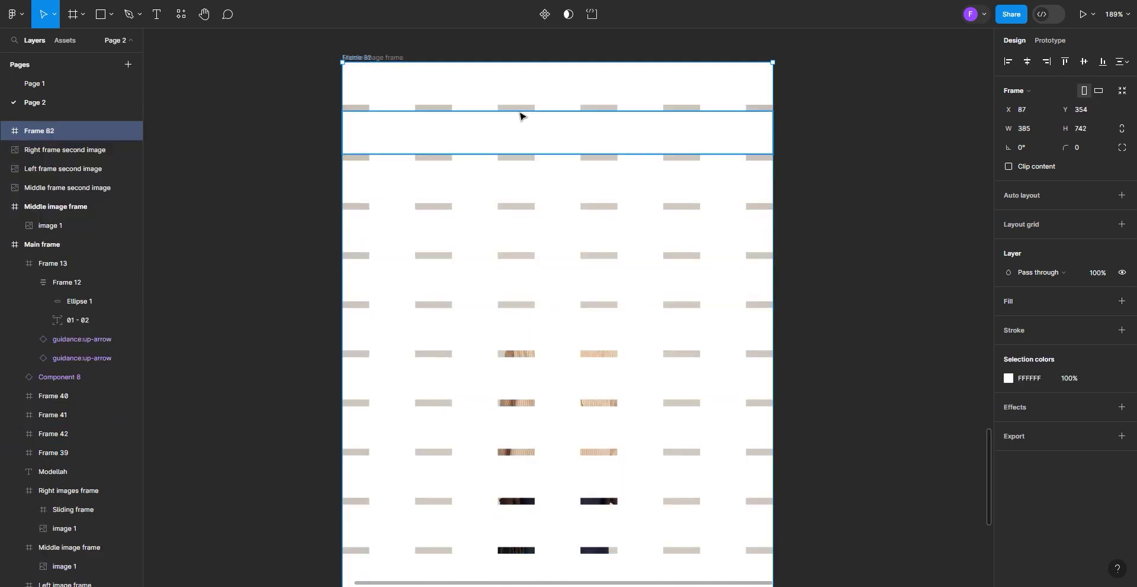
# Rename the new strips frame as Middle sliding frame
pyautogui.doubleClick(62, 134)
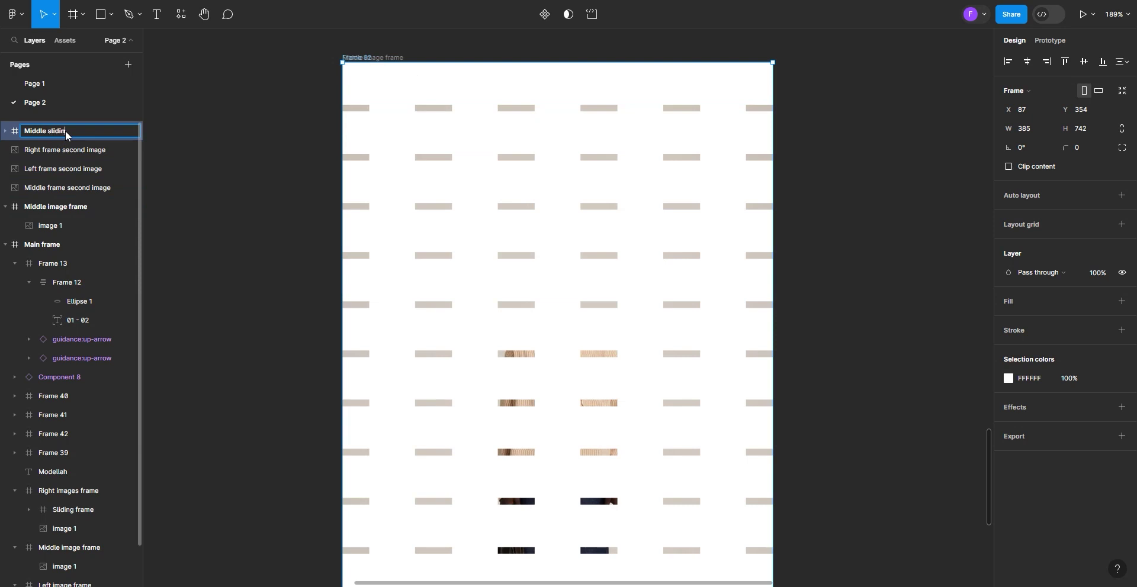
pyautogui.write('Middle sliding frame')
pyautogui.press('Return')
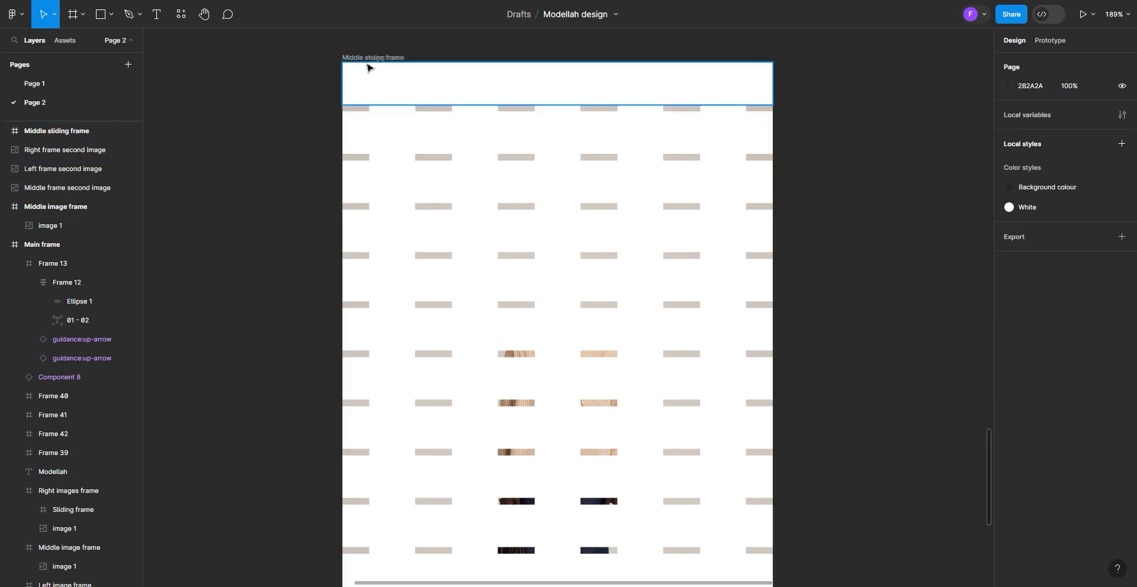
# Move every other horizontal strip, starting with the topmost and ending with the lowest, right beyond the image to X 404
pyautogui.scroll(-3, 367, 66)
pyautogui.click(465, 90)
pyautogui.keyDown('shift'); pyautogui.click(470, 155); pyautogui.keyUp('shift')
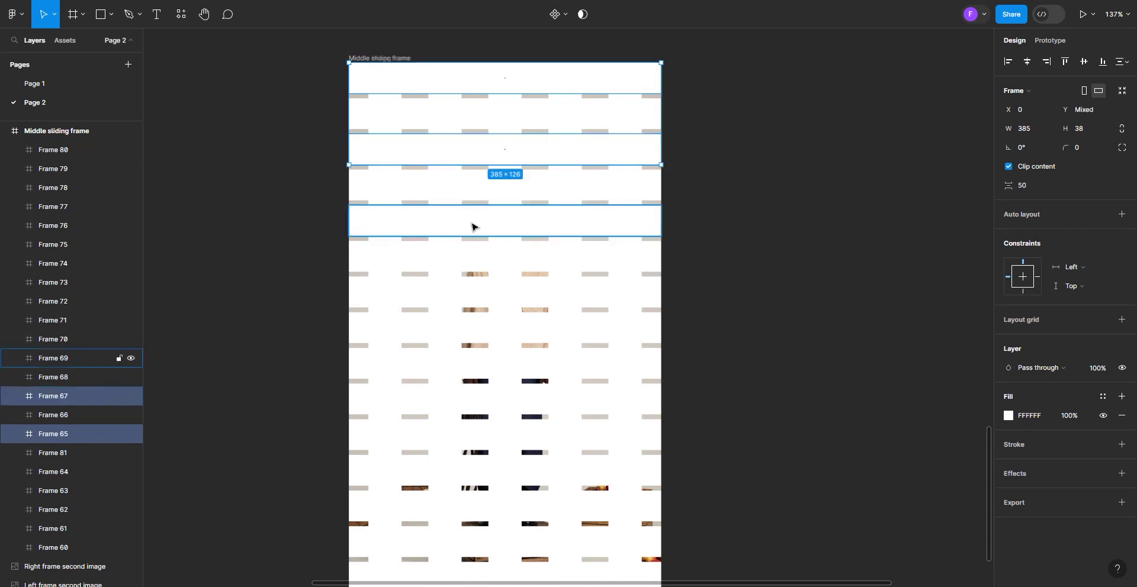
pyautogui.keyDown('shift'); pyautogui.click(471, 225); pyautogui.keyUp('shift')
pyautogui.keyDown('shift'); pyautogui.click(474, 293); pyautogui.keyUp('shift')
pyautogui.keyDown('shift'); pyautogui.click(480, 367); pyautogui.keyUp('shift')
pyautogui.keyDown('shift'); pyautogui.click(527, 426); pyautogui.keyUp('shift')
pyautogui.scroll(-2, 529, 400)
pyautogui.keyDown('shift'); pyautogui.click(495, 381); pyautogui.keyUp('shift')
pyautogui.keyDown('shift'); pyautogui.click(492, 465); pyautogui.keyUp('shift')
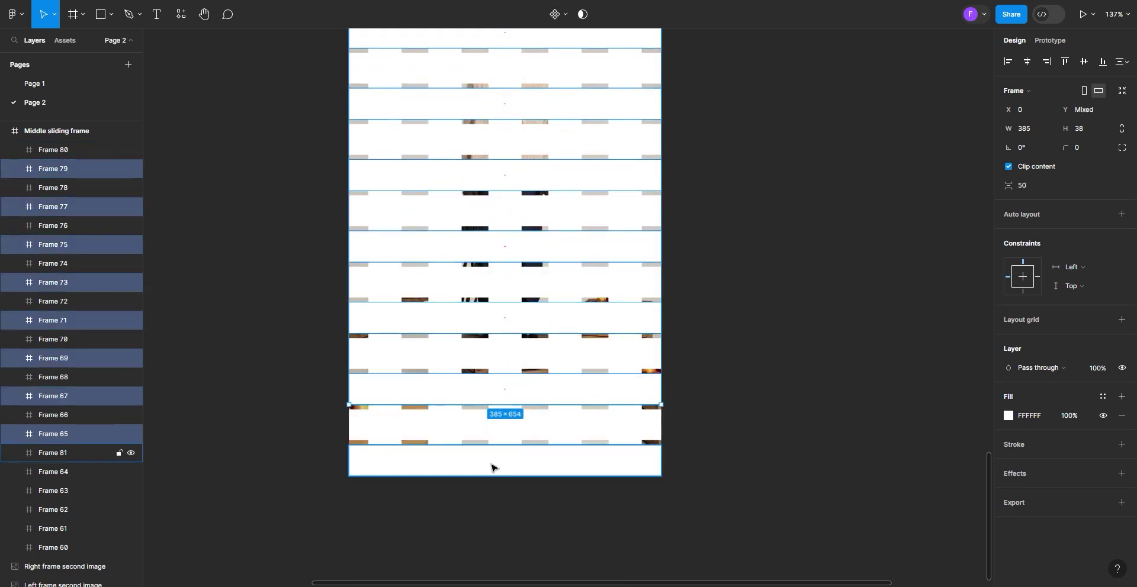
pyautogui.keyDown('shift'); pyautogui.click(491, 467); pyautogui.keyUp('shift')
pyautogui.hotkey('shift', 'Right')
pyautogui.hotkey('shift', 'Right')
pyautogui.hotkey('shift', 'Right')
pyautogui.hotkey('shift', 'Right')
pyautogui.hotkey('shift', 'Right')
pyautogui.hotkey('shift', 'Right')
pyautogui.hotkey('shift', 'Right')
pyautogui.hotkey('shift', 'Right')
pyautogui.hotkey('shift', 'Right')
pyautogui.hotkey('shift', 'Right')
pyautogui.hotkey('shift', 'Right')
pyautogui.hotkey('shift', 'Right')
pyautogui.hotkey('shift', 'Right')
pyautogui.hotkey('shift', 'Right')
pyautogui.hotkey('shift', 'Right')
pyautogui.hotkey('shift', 'Right')
pyautogui.hotkey('shift', 'Right')
pyautogui.hotkey('shift', 'Right')
pyautogui.hotkey('shift', 'Right')
pyautogui.hotkey('shift', 'Right')
pyautogui.hotkey('shift', 'Right')
pyautogui.hotkey('shift', 'Right')
pyautogui.hotkey('shift', 'Right')
pyautogui.hotkey('shift', 'Right')
pyautogui.hotkey('shift', 'Right')
pyautogui.hotkey('shift', 'Right')
pyautogui.hotkey('shift', 'Right')
pyautogui.hotkey('shift', 'Right')
pyautogui.hotkey('shift', 'Right')
pyautogui.hotkey('shift', 'Right')
pyautogui.hotkey('shift', 'Right')
pyautogui.hotkey('shift', 'Right')
pyautogui.hotkey('shift', 'Right')
pyautogui.hotkey('shift', 'Right')
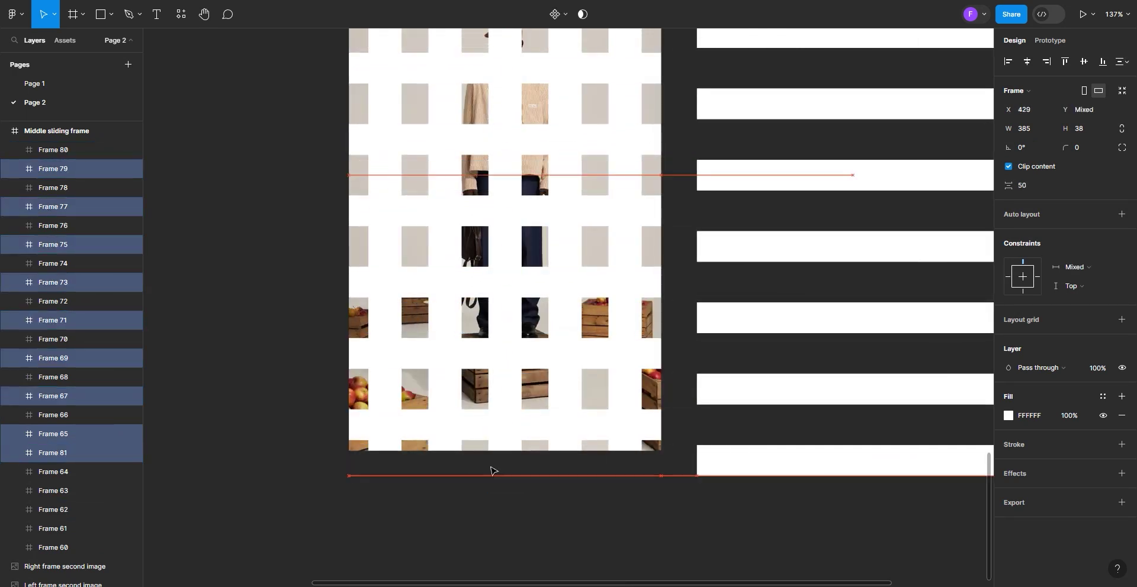
pyautogui.scroll(-1, 480, 453)
pyautogui.scroll(2, 480, 453)
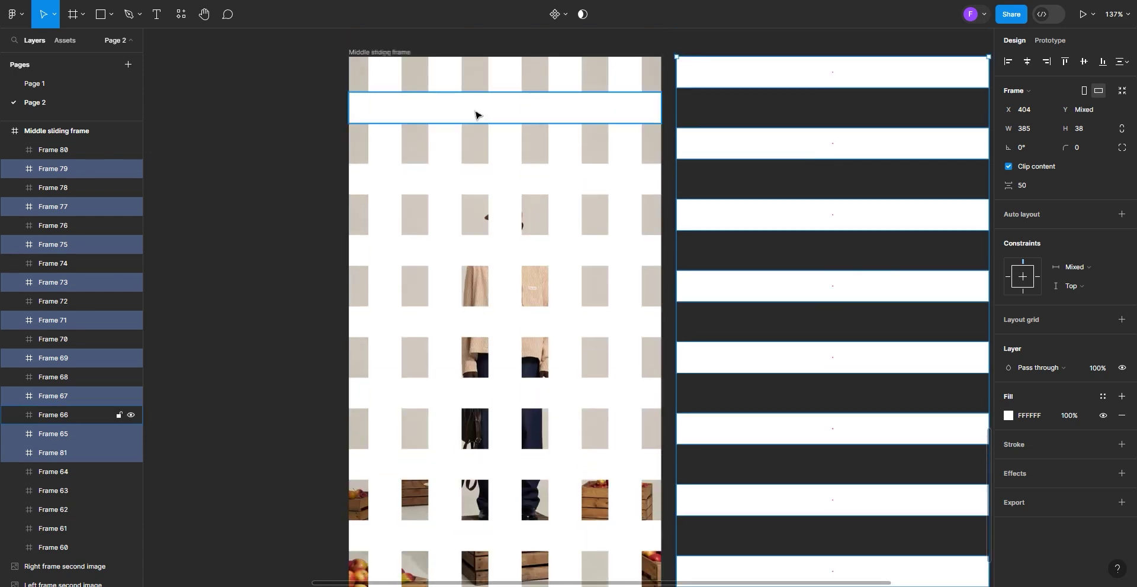
# Move the remaining eight horizontal strips left beyond the image to X -400
pyautogui.click(475, 110)
pyautogui.keyDown('shift'); pyautogui.click(479, 179); pyautogui.keyUp('shift')
pyautogui.keyDown('shift'); pyautogui.click(482, 250); pyautogui.keyUp('shift')
pyautogui.keyDown('shift'); pyautogui.click(483, 322); pyautogui.keyUp('shift')
pyautogui.keyDown('shift'); pyautogui.click(484, 402); pyautogui.keyUp('shift')
pyautogui.scroll(-4, 484, 401)
pyautogui.keyDown('shift'); pyautogui.click(482, 332); pyautogui.keyUp('shift')
pyautogui.keyDown('shift'); pyautogui.click(482, 401); pyautogui.keyUp('shift')
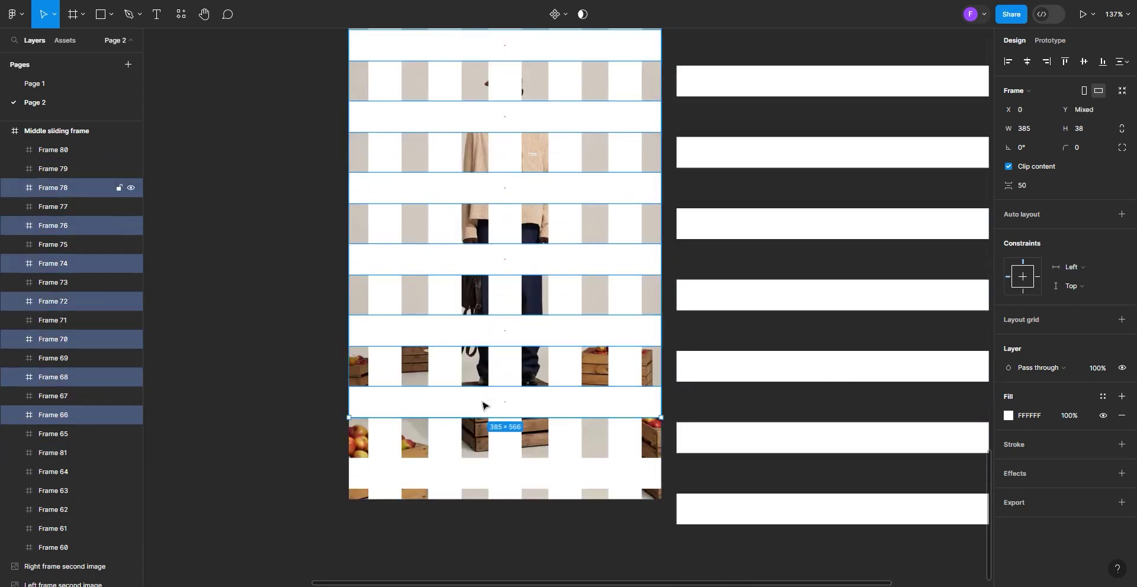
pyautogui.keyDown('shift'); pyautogui.click(483, 474); pyautogui.keyUp('shift')
pyautogui.hotkey('shift', 'Left')
pyautogui.hotkey('shift', 'Left')
pyautogui.hotkey('shift', 'Left')
pyautogui.hotkey('shift', 'Left')
pyautogui.hotkey('shift', 'Left')
pyautogui.hotkey('shift', 'Left')
pyautogui.hotkey('shift', 'Left')
pyautogui.hotkey('shift', 'Left')
pyautogui.hotkey('shift', 'Left')
pyautogui.hotkey('shift', 'Left')
pyautogui.hotkey('shift', 'Left')
pyautogui.hotkey('shift', 'Left')
pyautogui.hotkey('shift', 'Left')
pyautogui.hotkey('shift', 'Left')
pyautogui.hotkey('shift', 'Left')
pyautogui.hotkey('shift', 'Left')
pyautogui.hotkey('shift', 'Left')
pyautogui.hotkey('shift', 'Left')
pyautogui.hotkey('shift', 'Left')
pyautogui.hotkey('shift', 'Left')
pyautogui.hotkey('shift', 'Left')
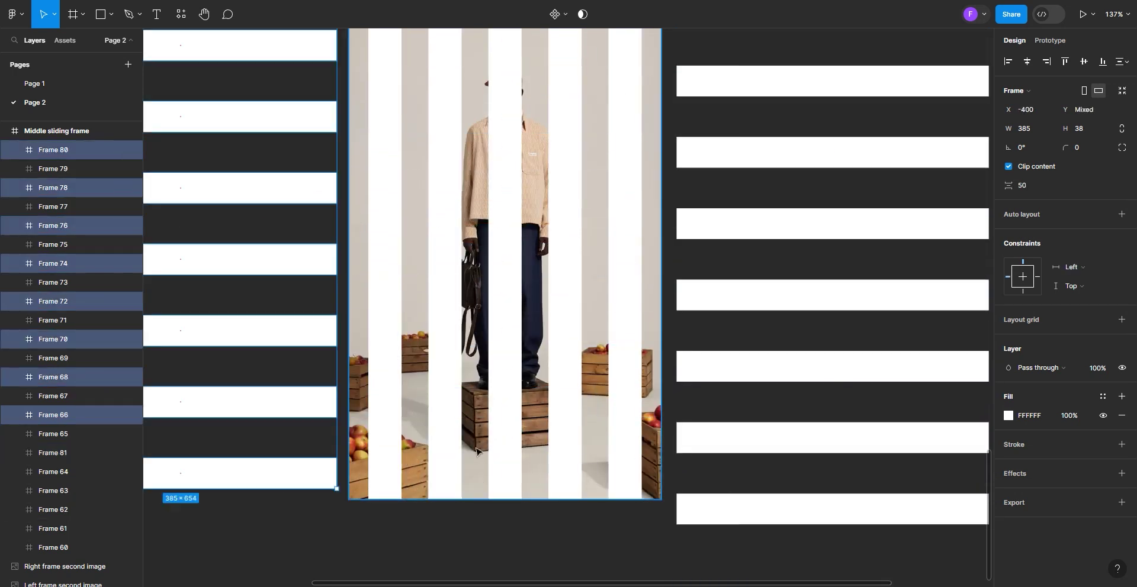
# Move the five vertical strips up until they clear the top edge of the middle image
pyautogui.scroll(4, 482, 482)
pyautogui.click(377, 398)
pyautogui.keyDown('shift'); pyautogui.click(444, 389); pyautogui.keyUp('shift')
pyautogui.keyDown('shift'); pyautogui.click(504, 382); pyautogui.keyUp('shift')
pyautogui.keyDown('shift'); pyautogui.click(565, 383); pyautogui.keyUp('shift')
pyautogui.keyDown('shift'); pyautogui.click(625, 388); pyautogui.keyUp('shift')
pyautogui.hotkey('shift', 'Up')
pyautogui.hotkey('shift', 'Up')
pyautogui.hotkey('shift', 'Up')
pyautogui.hotkey('shift', 'Up')
pyautogui.hotkey('shift', 'Up')
pyautogui.hotkey('shift', 'Up')
pyautogui.hotkey('shift', 'Up')
pyautogui.hotkey('shift', 'Up')
pyautogui.hotkey('shift', 'Up')
pyautogui.hotkey('shift', 'Up')
pyautogui.hotkey('shift', 'Up')
pyautogui.hotkey('shift', 'Up')
pyautogui.hotkey('shift', 'Up')
pyautogui.hotkey('shift', 'Up')
pyautogui.hotkey('shift', 'Up')
pyautogui.hotkey('shift', 'Up')
pyautogui.hotkey('shift', 'Up')
pyautogui.hotkey('shift', 'Up')
pyautogui.hotkey('shift', 'Up')
pyautogui.hotkey('shift', 'Up')
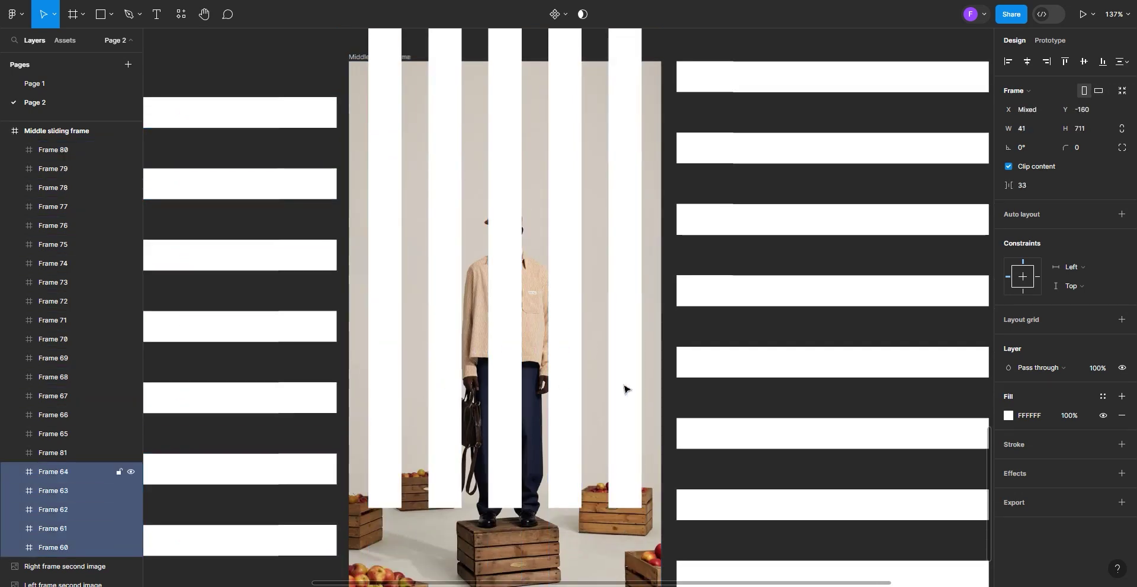
# Select the Middle sliding frame, collapse its layers and turn on Clip content so the strips outside it are hidden
pyautogui.click(385, 57)
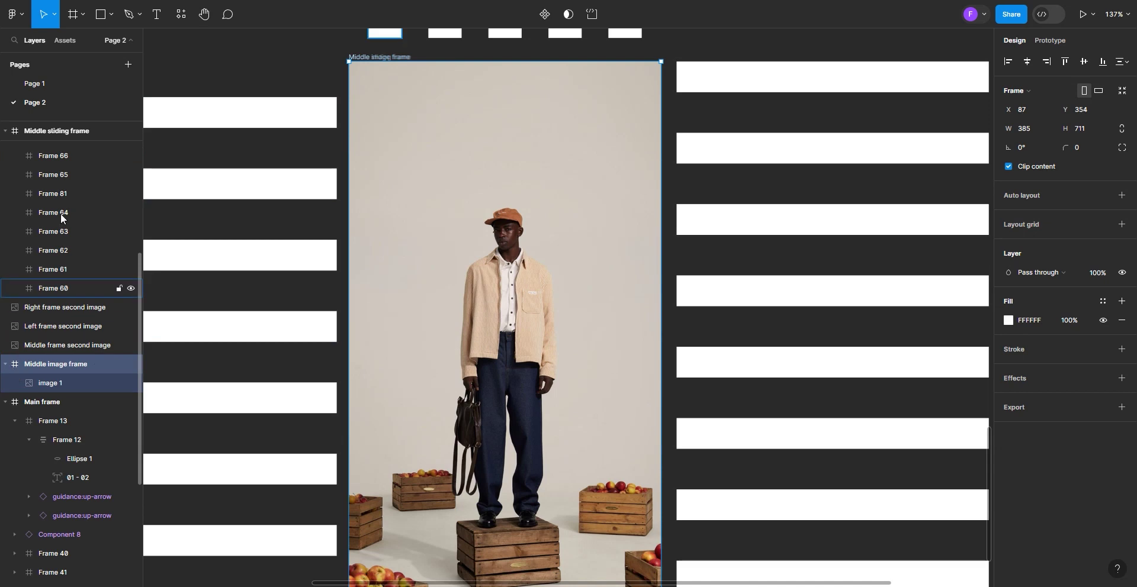
pyautogui.click(49, 127)
pyautogui.click(5, 131)
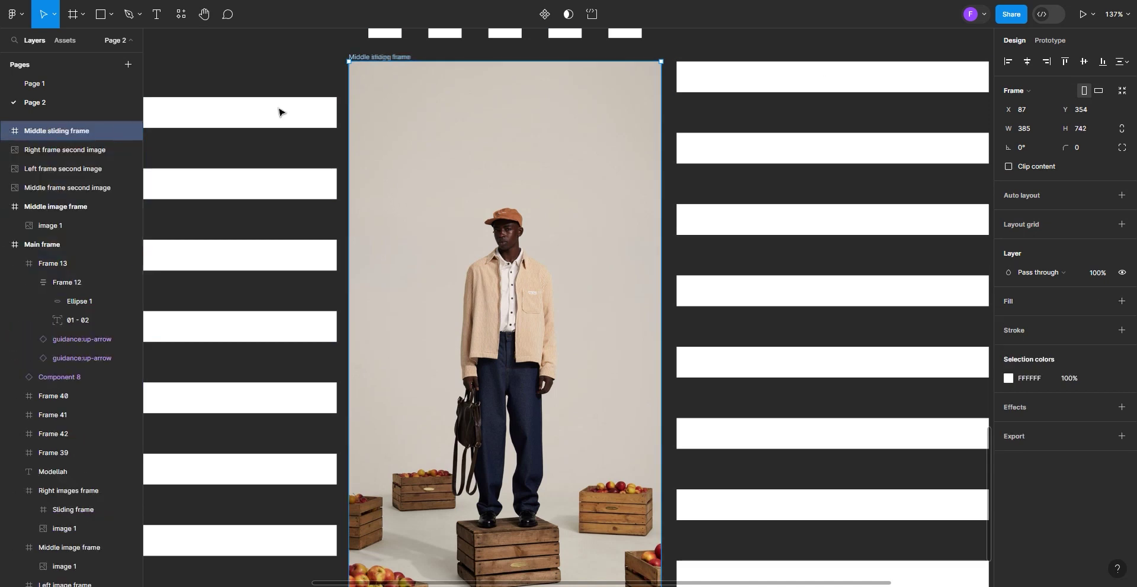
pyautogui.click(1008, 168)
# Move the Middle sliding frame right, clear of the image, to about X 481, Y 339, and delete the standalone Middle image frame
pyautogui.moveTo(627, 188); pyautogui.dragTo(945, 176)
pyautogui.scroll(-3, 598, 144)
pyautogui.scroll(2, 715, 151)
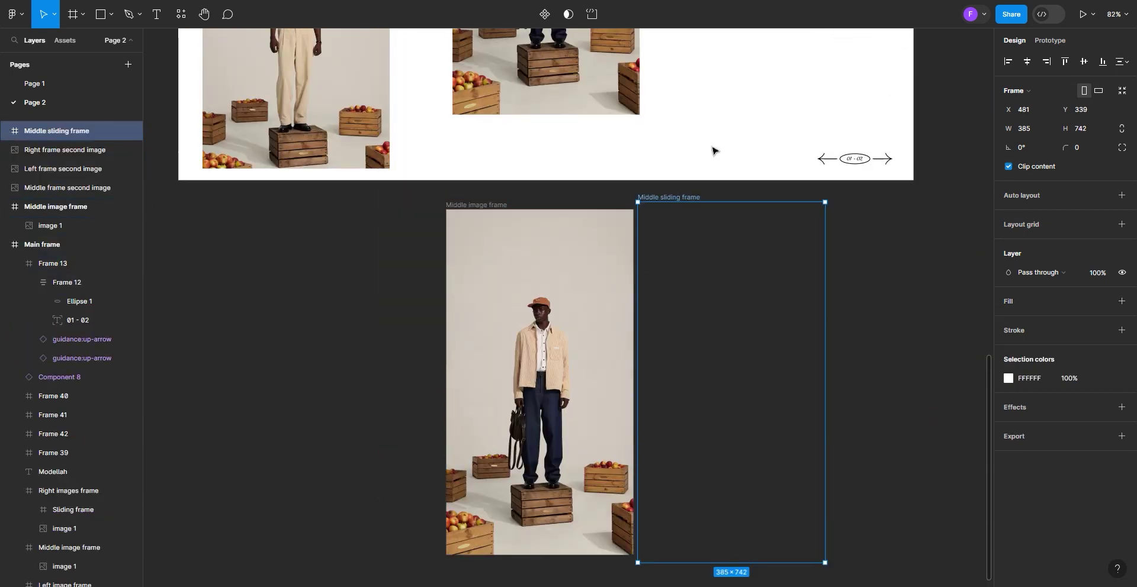
pyautogui.click(491, 205)
pyautogui.press('Delete')
# Move the Middle sliding frame into the Main frame over its middle image at about Y 136, and centre it horizontally
pyautogui.click(687, 201)
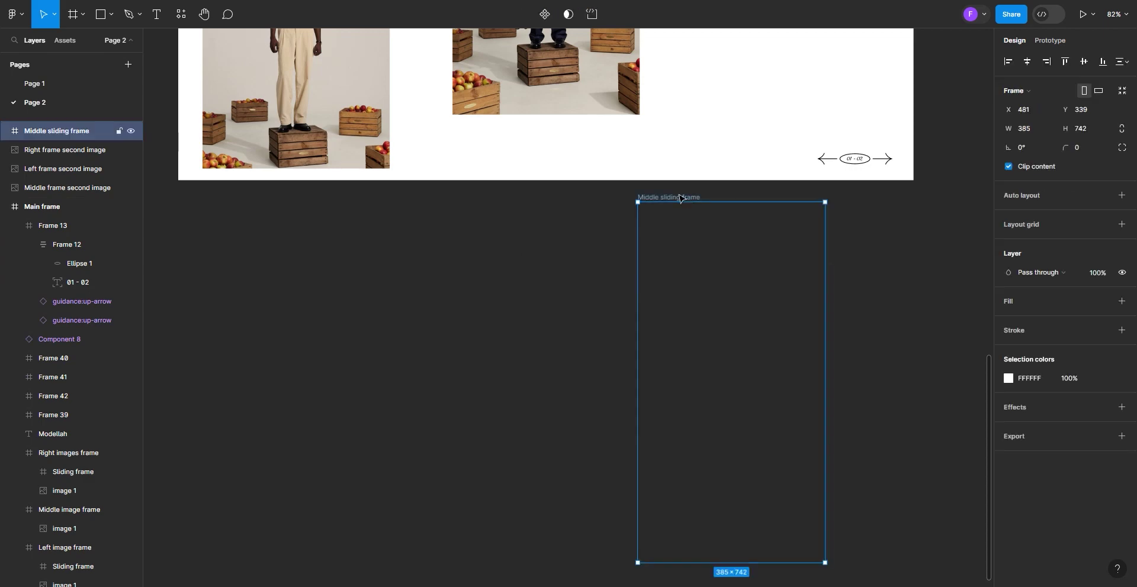
pyautogui.scroll(4, 502, 158)
pyautogui.moveTo(681, 198); pyautogui.dragTo(502, 58)
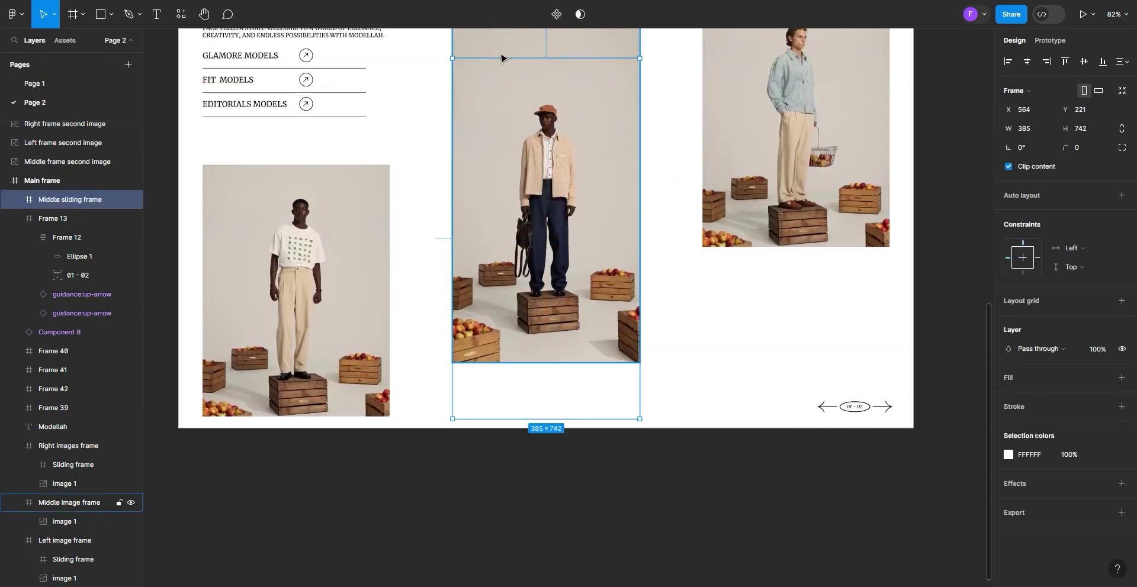
pyautogui.scroll(3, 503, 59)
pyautogui.moveTo(515, 288); pyautogui.dragTo(519, 247)
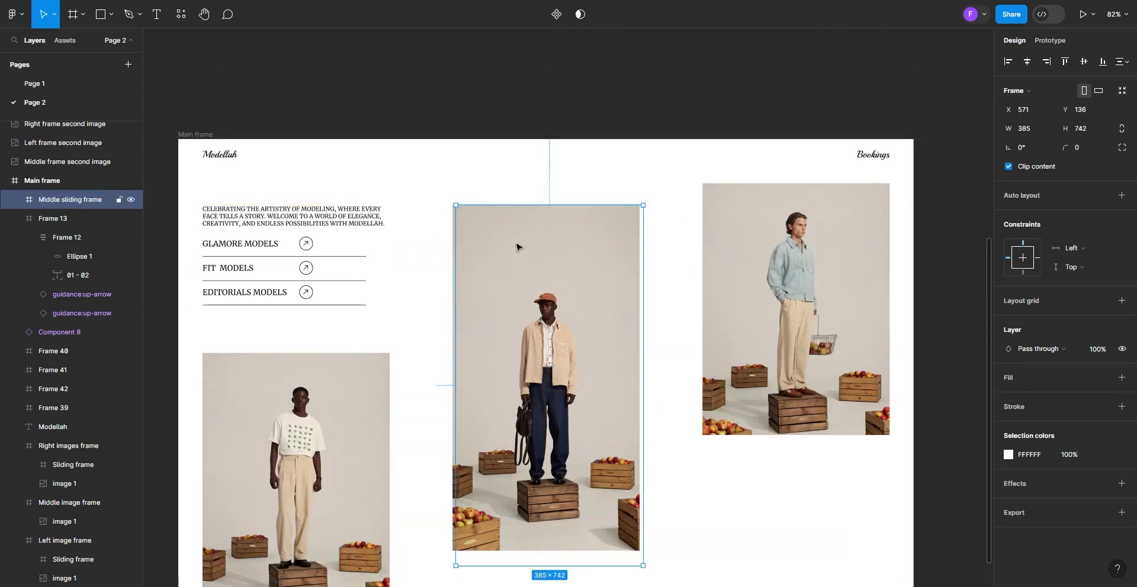
pyautogui.click(1026, 63)
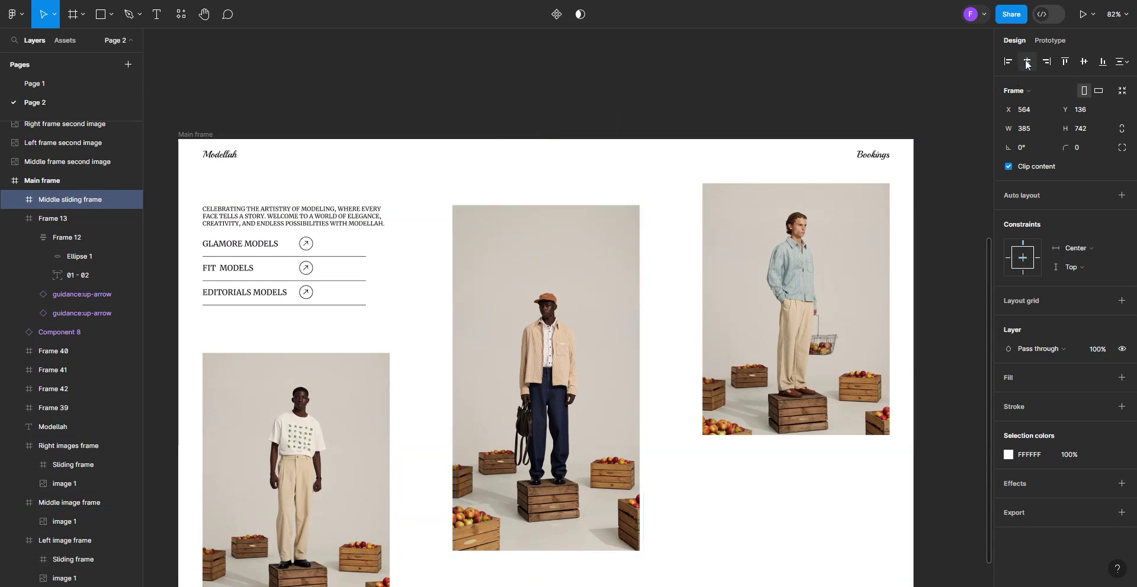
pyautogui.scroll(-1, 483, 286)
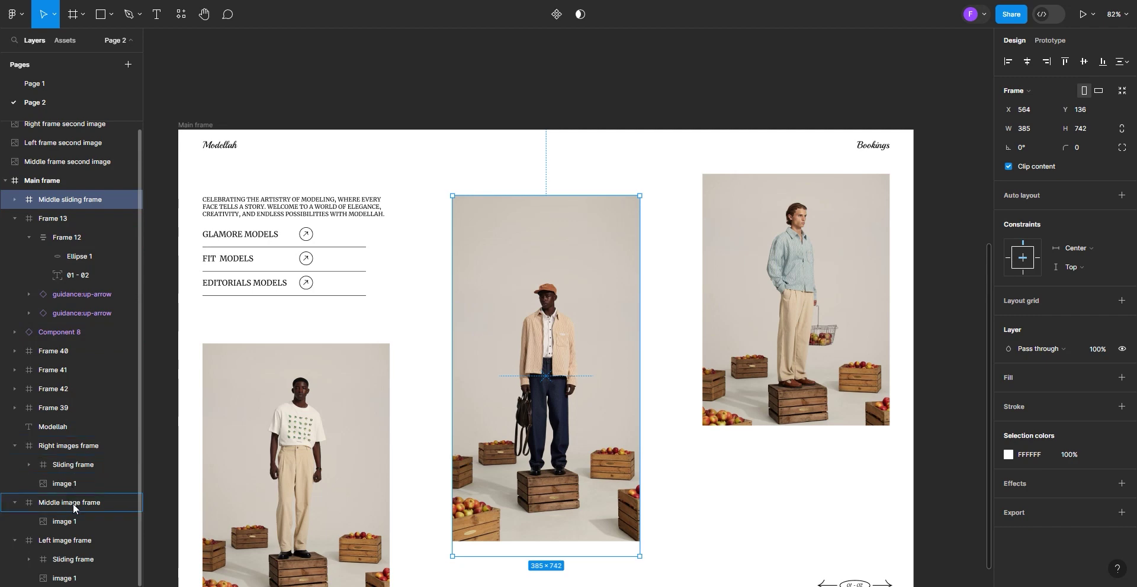
# Nest the Middle sliding frame inside the Middle image frame, above image 1, and centre it vertically
pyautogui.moveTo(73, 507); pyautogui.dragTo(74, 508)
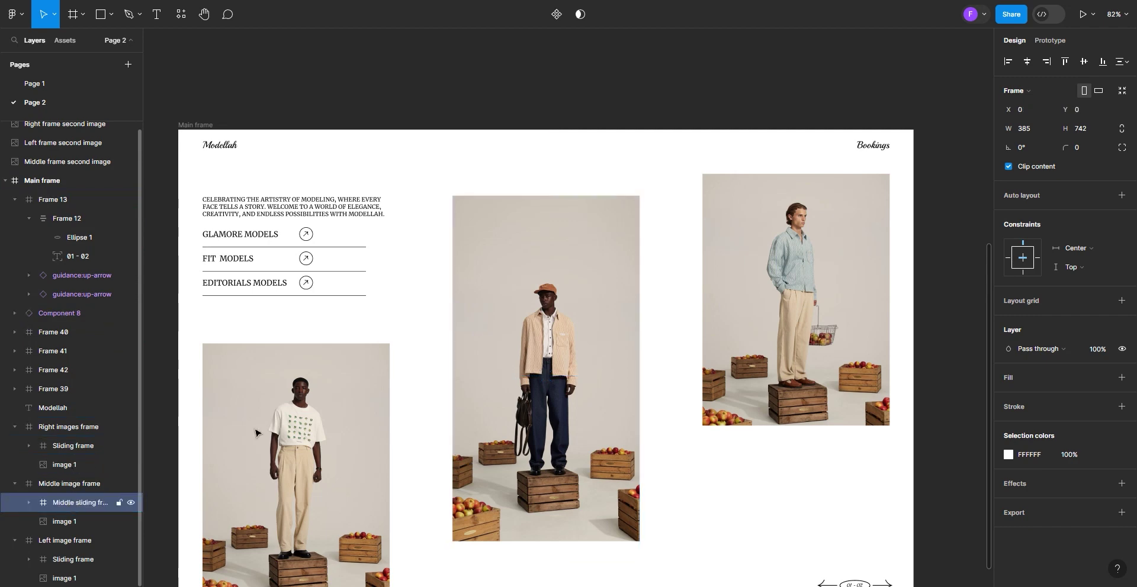
pyautogui.click(1081, 64)
pyautogui.scroll(-3, 571, 361)
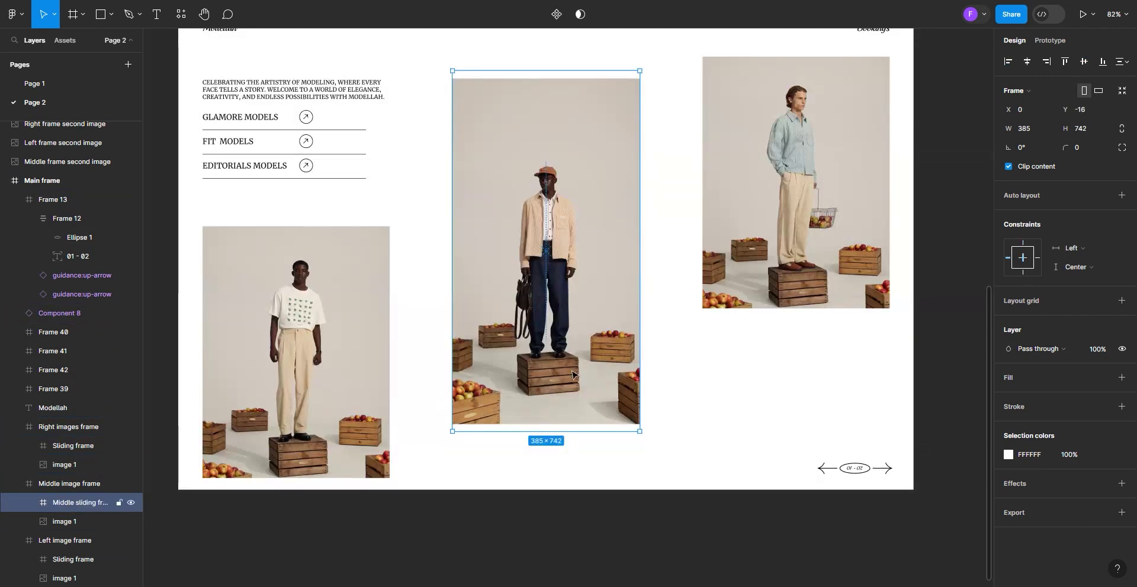
pyautogui.scroll(3, 540, 444)
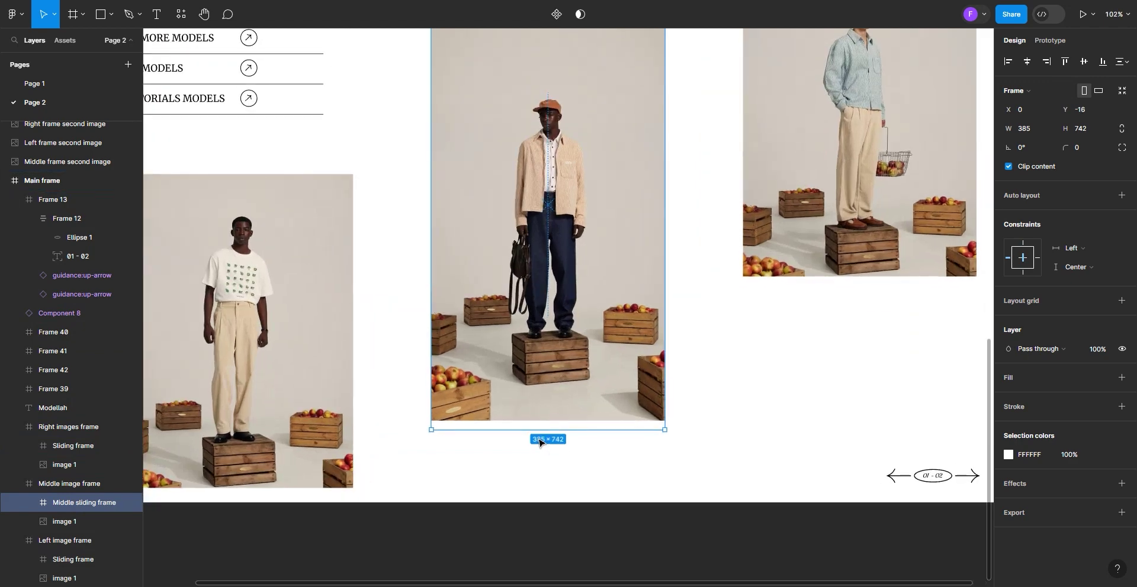
# Set the Middle sliding frame's height to 711 and centre it vertically again within the Middle image frame
pyautogui.scroll(1, 539, 443)
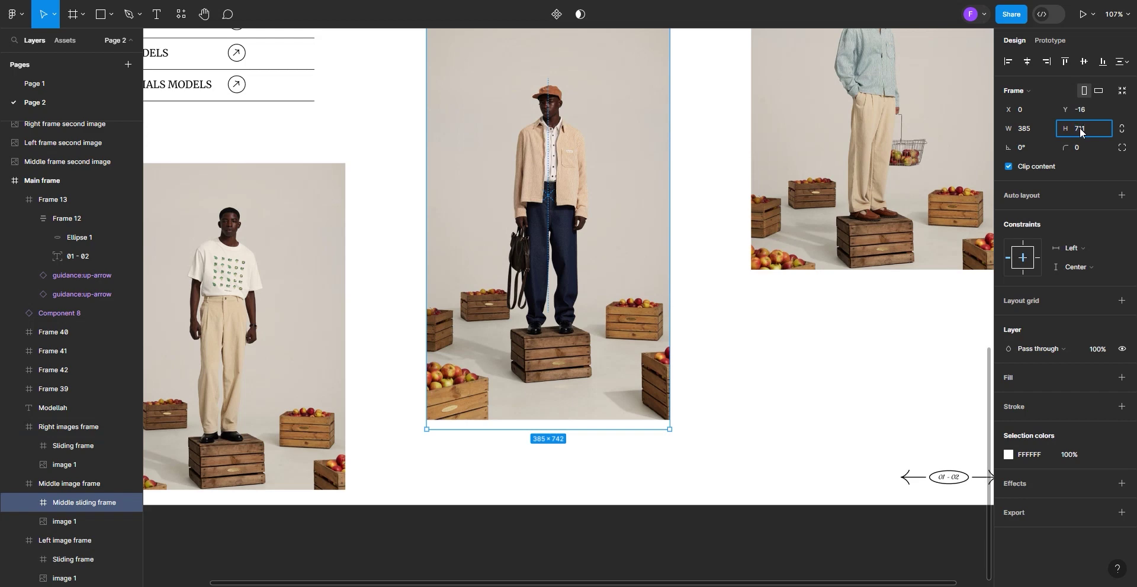
pyautogui.click(754, 552)
pyautogui.scroll(-3, 698, 446)
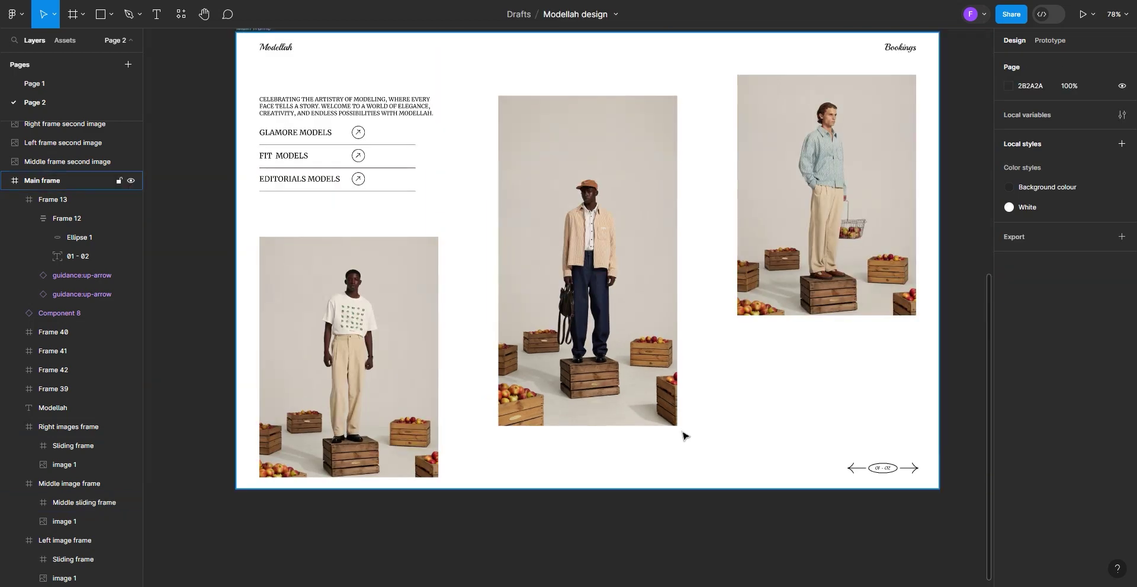
pyautogui.scroll(1, 681, 435)
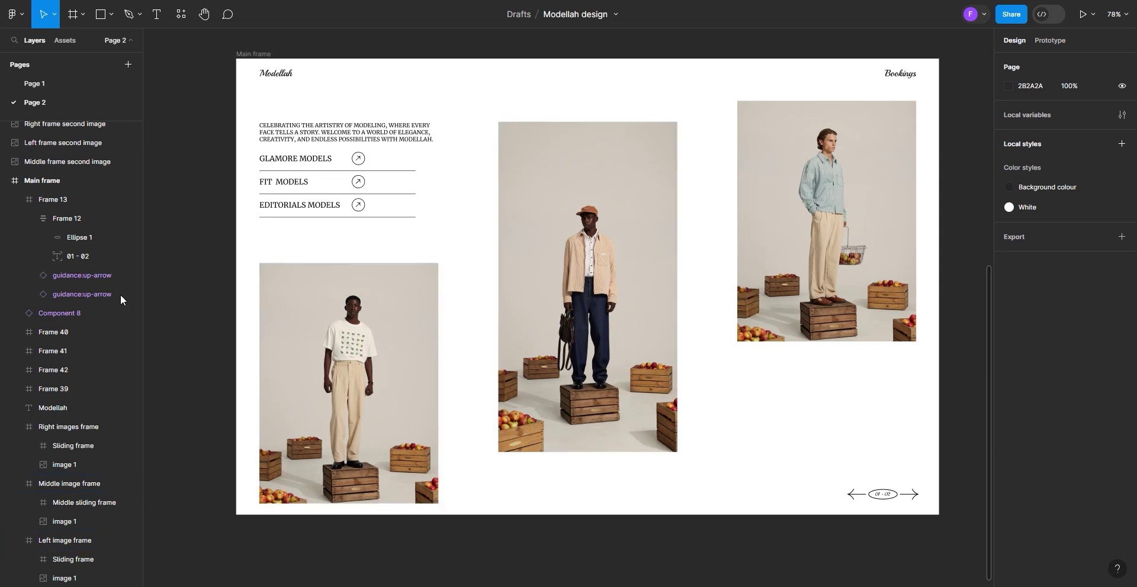
pyautogui.click(62, 506)
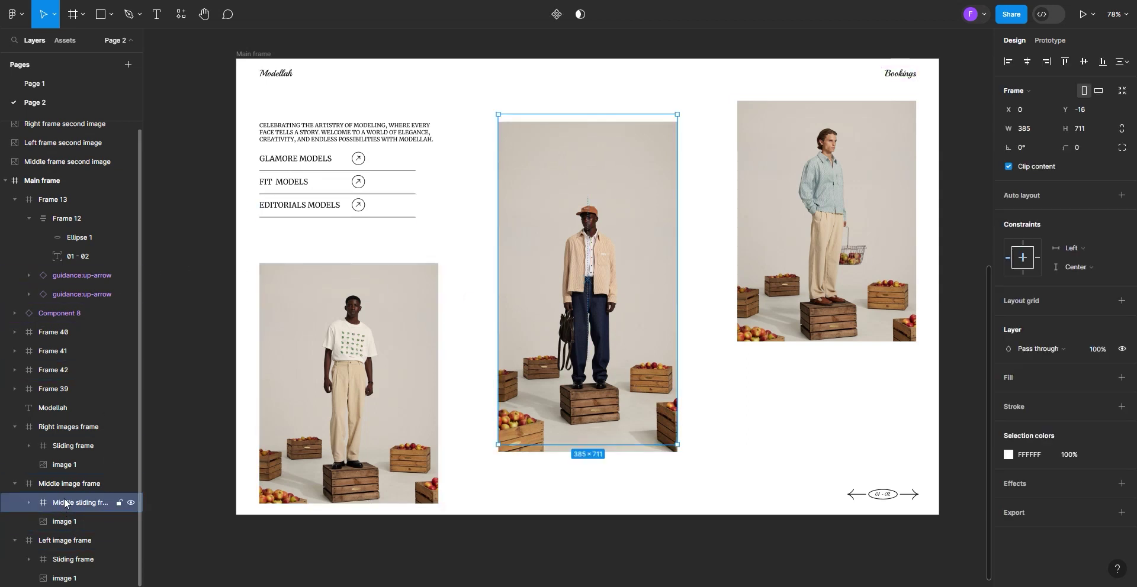
pyautogui.click(1083, 64)
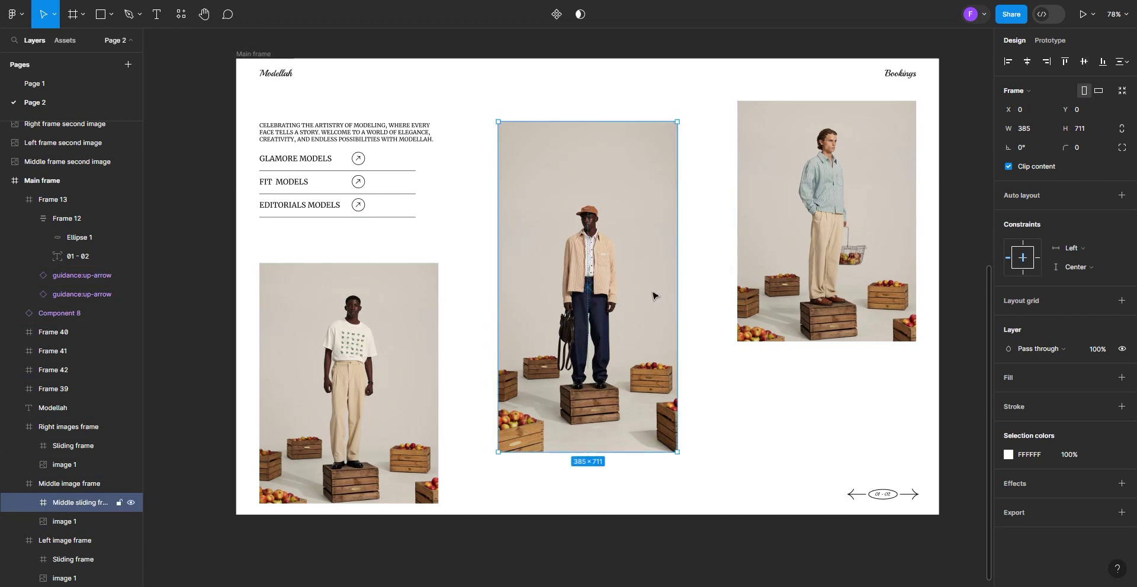
# Move the three second images together from above the Main frame to just below it
pyautogui.scroll(-2, 650, 290)
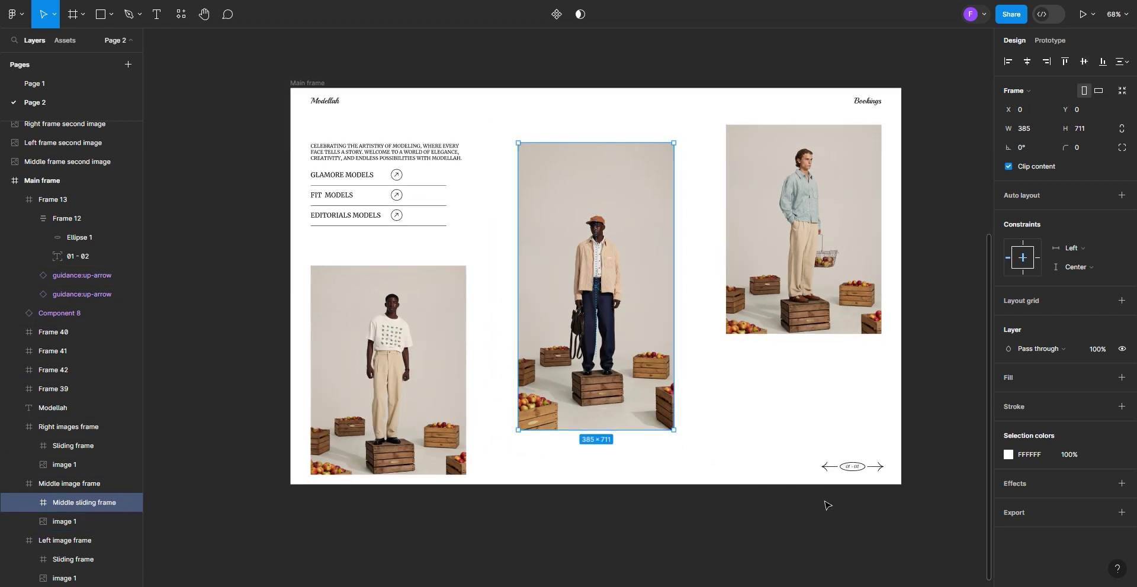
pyautogui.scroll(1, 826, 502)
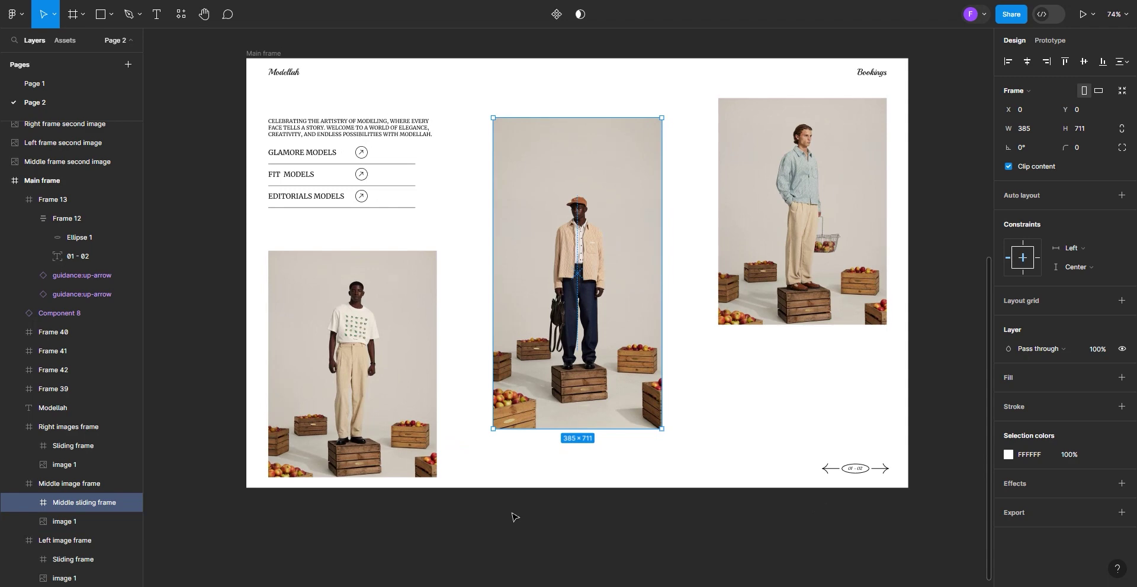
pyautogui.scroll(-4, 526, 402)
pyautogui.scroll(-1, 526, 403)
pyautogui.scroll(2, 526, 403)
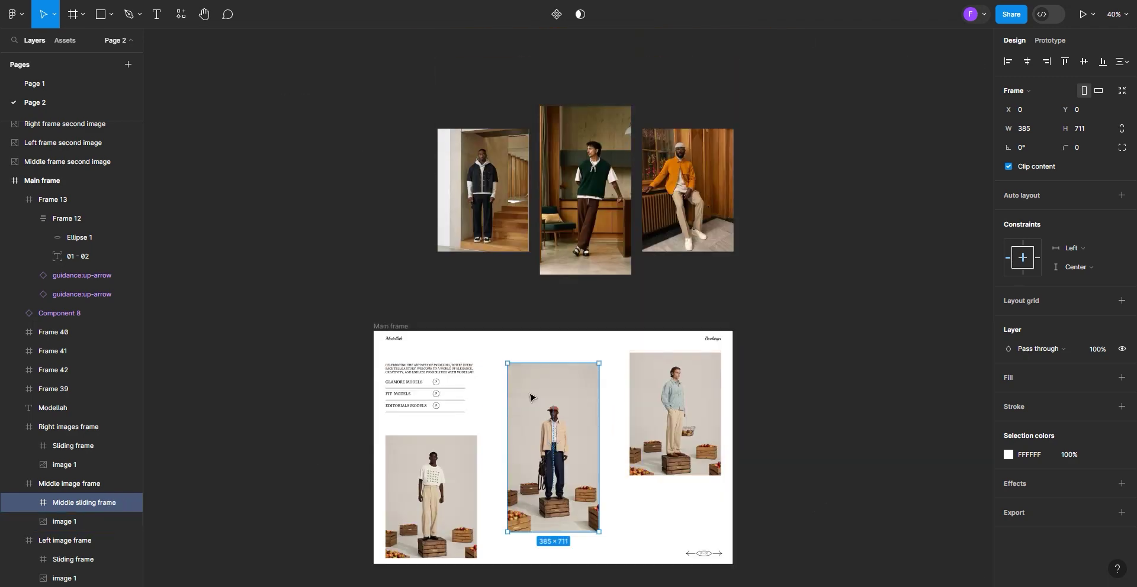
pyautogui.moveTo(411, 109); pyautogui.dragTo(743, 261)
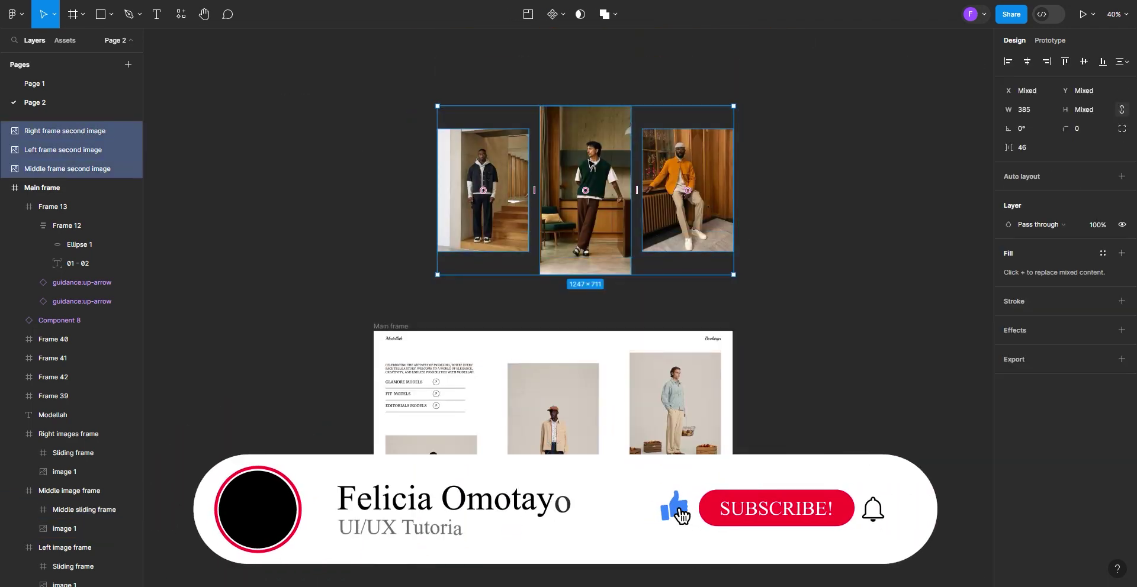
pyautogui.moveTo(681, 213); pyautogui.dragTo(642, 553)
pyautogui.moveTo(547, 490); pyautogui.dragTo(522, 406)
pyautogui.scroll(5, 456, 372)
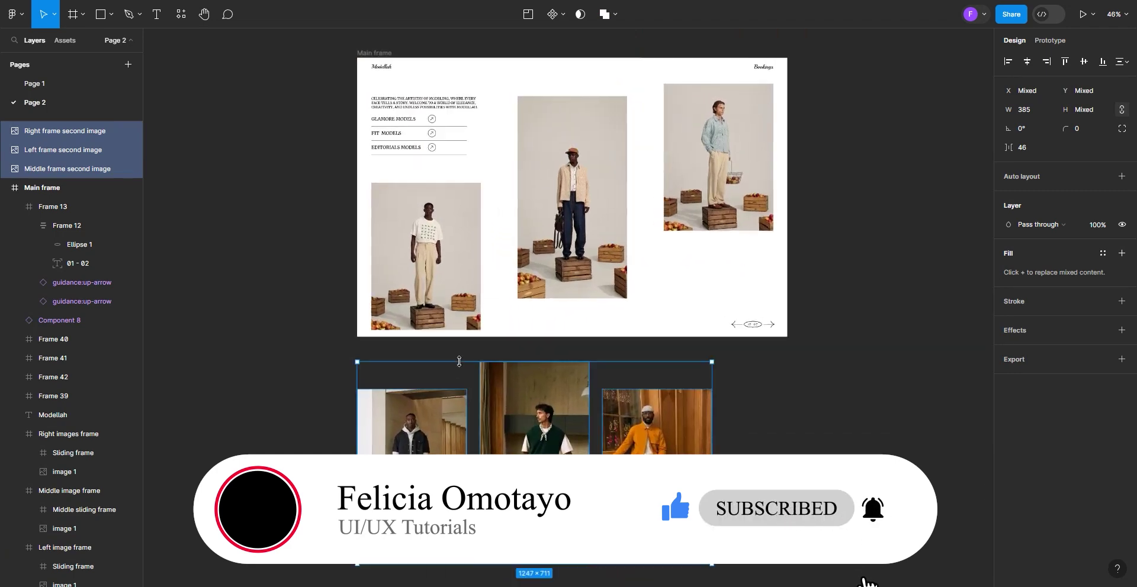
# Place the Left frame second image over the left image in the Main frame, centred at X 0, Y 0
pyautogui.click(62, 149)
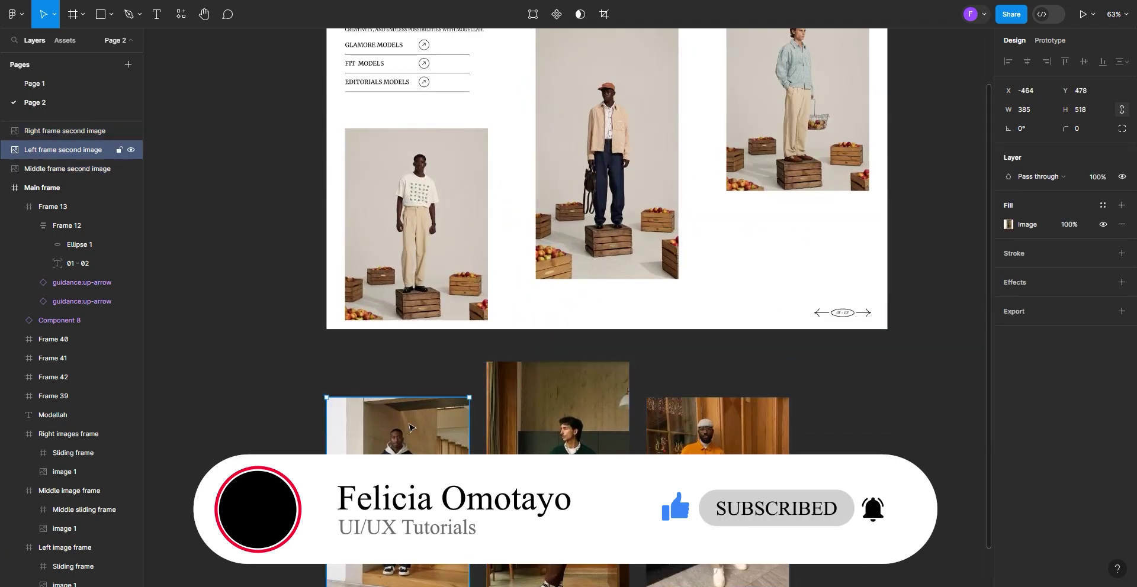
pyautogui.moveTo(410, 428); pyautogui.dragTo(429, 303)
pyautogui.scroll(1, 405, 232)
pyautogui.scroll(5, 406, 233)
pyautogui.scroll(3, 418, 234)
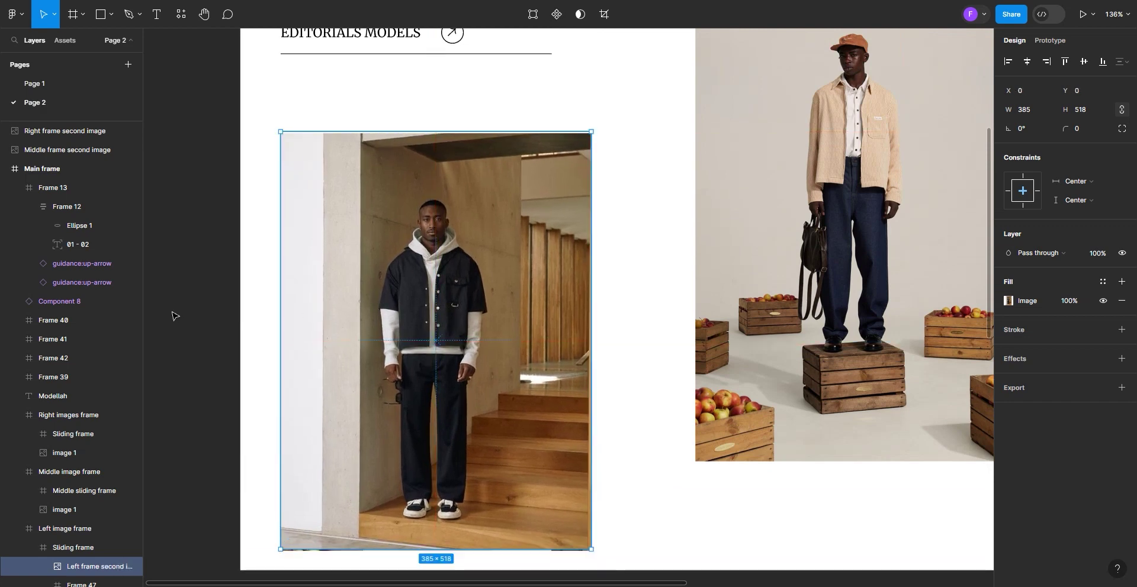
# Move the Left frame second image out of Sliding frame to directly inside the Left image frame, and centre it vertically
pyautogui.scroll(-6, 109, 302)
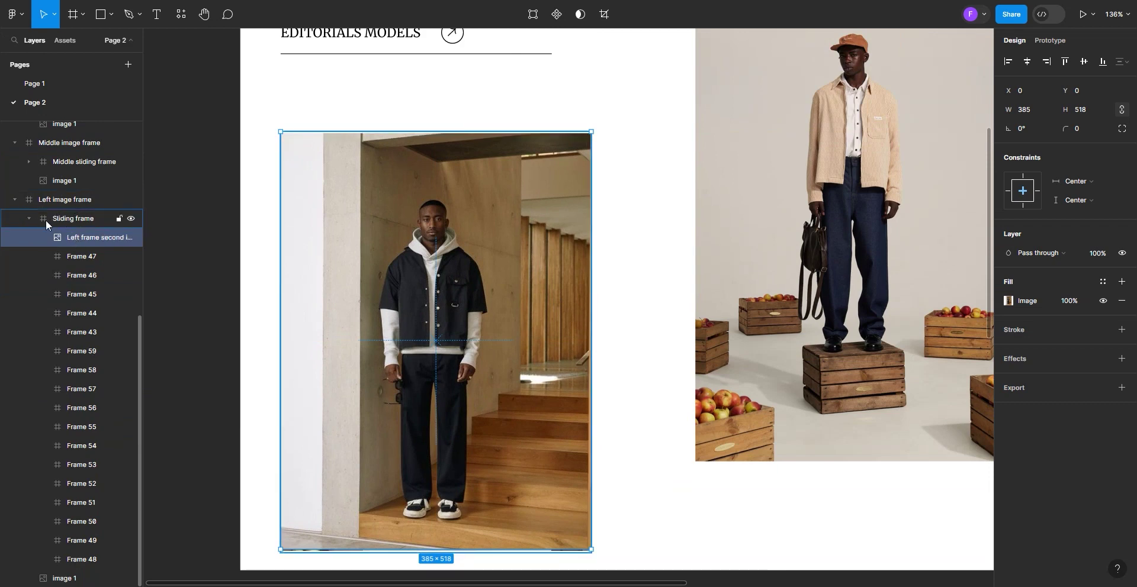
pyautogui.moveTo(67, 218); pyautogui.dragTo(67, 210)
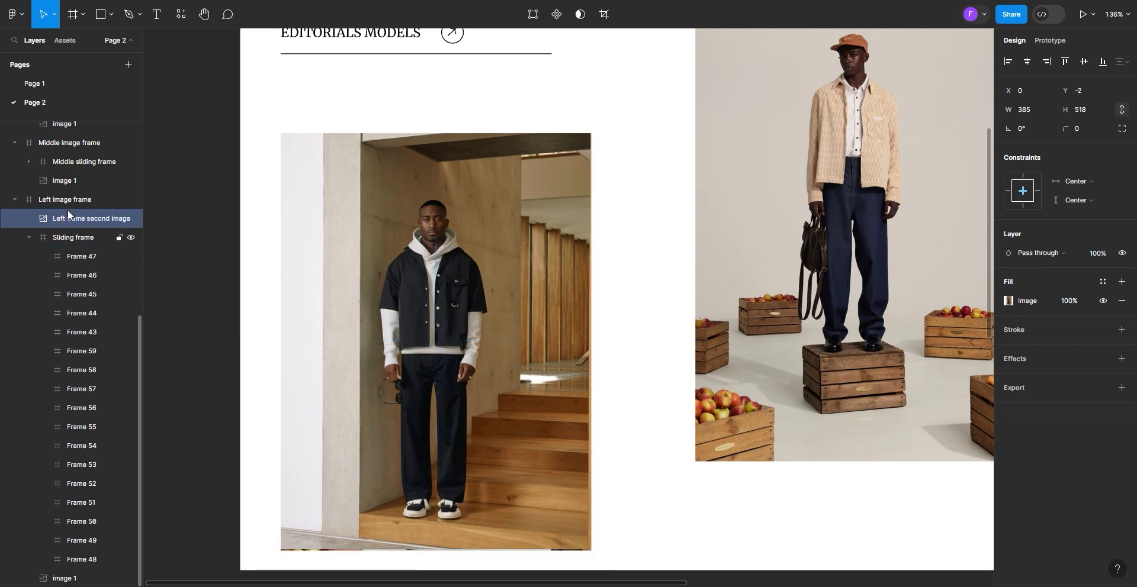
pyautogui.click(29, 237)
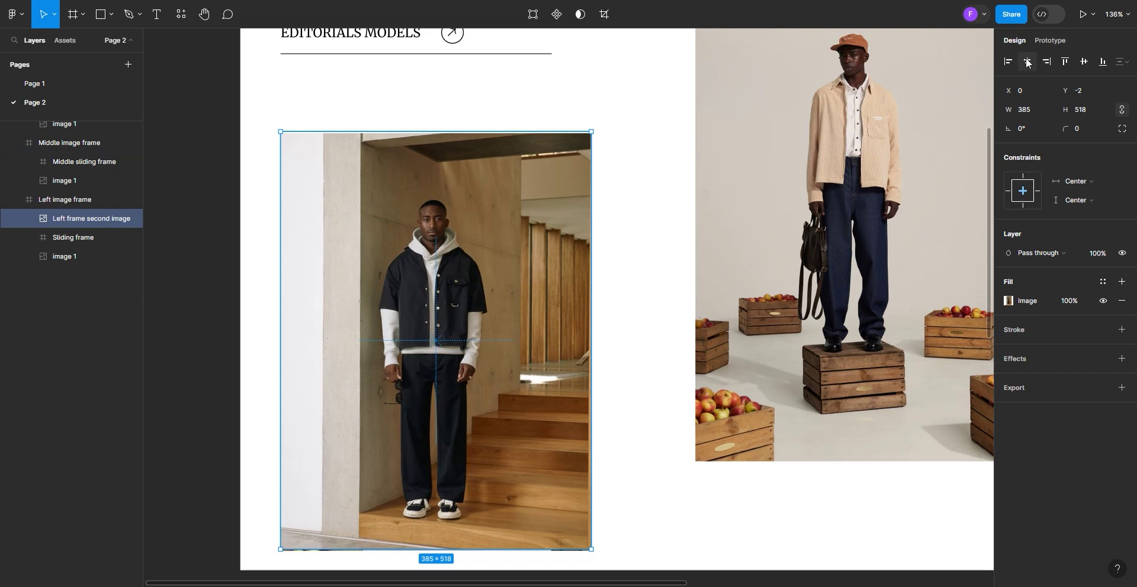
pyautogui.click(1083, 66)
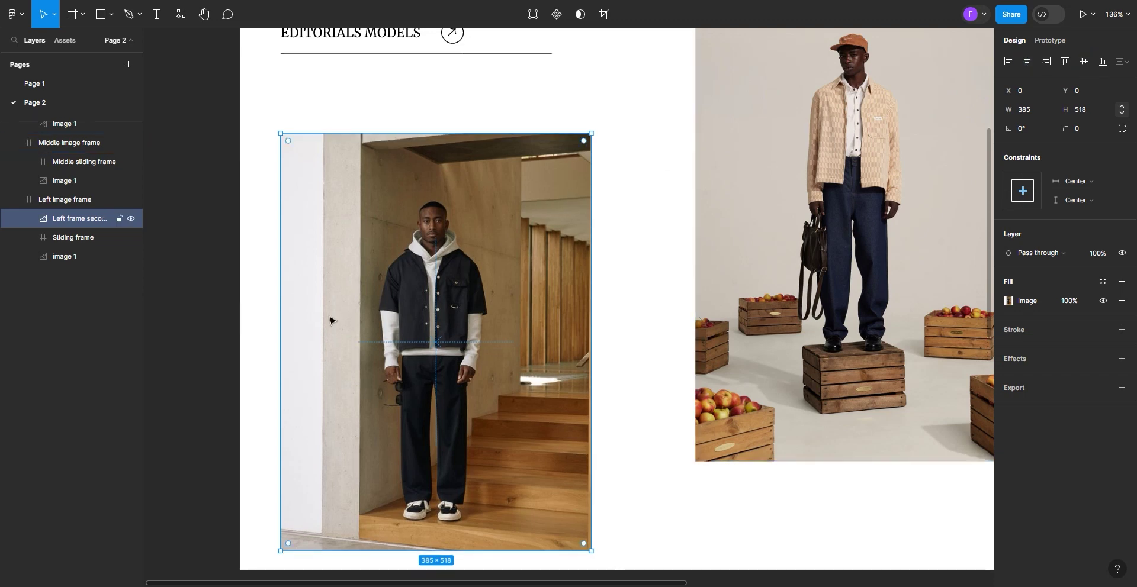
# Send the Left frame second image behind image 1 in the Left image frame and set its layer opacity to 0
pyautogui.rightClick(390, 303)
pyautogui.click(404, 347)
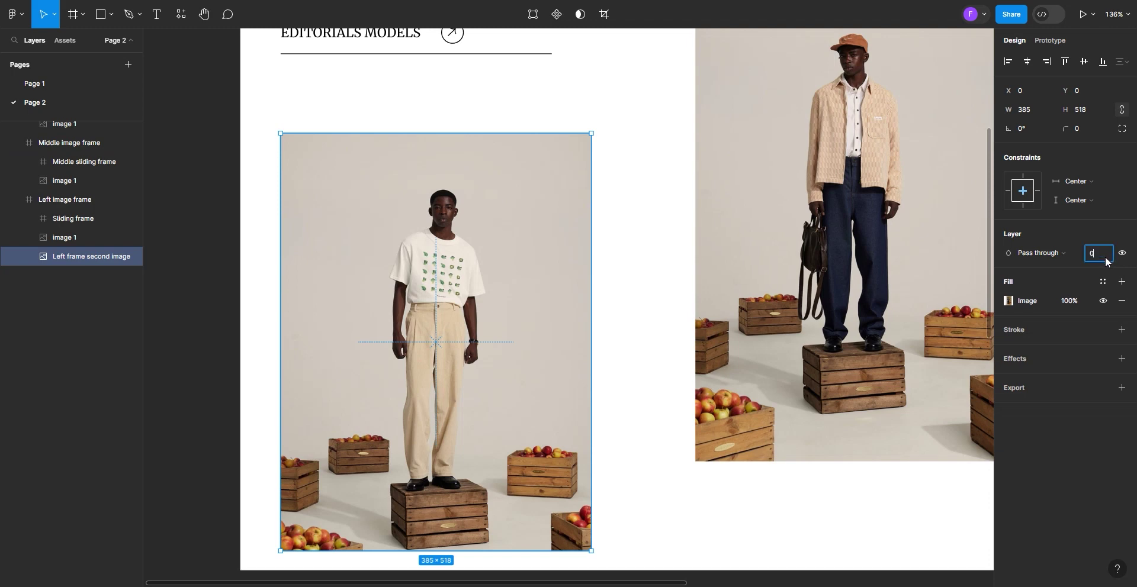
pyautogui.press('Escape')
pyautogui.hotkey('shift', '0')
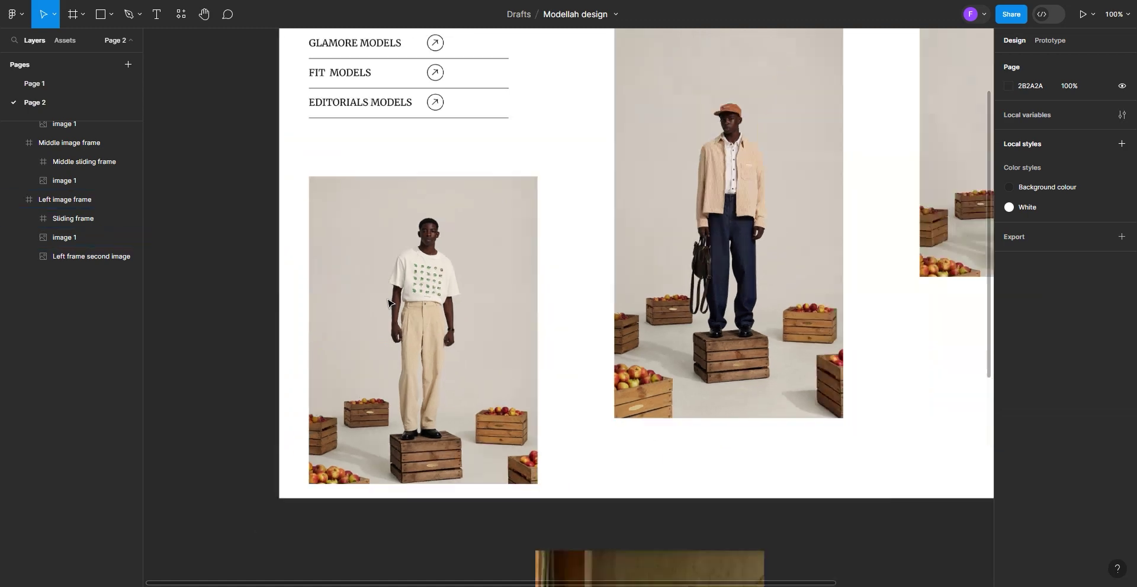
# Place the Middle frame second image over the middle image in the Main frame and centre it vertically
pyautogui.keyDown('ctrl'); pyautogui.scroll(-3, 388, 303); pyautogui.keyUp('ctrl')
pyautogui.scroll(2, 698, 355)
pyautogui.click(605, 570)
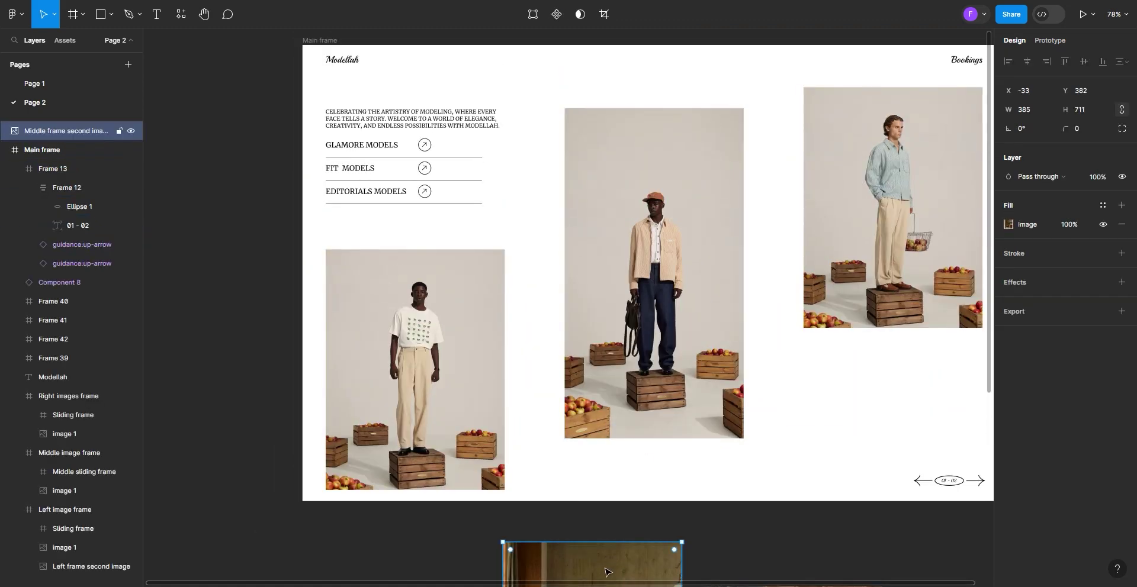
pyautogui.moveTo(606, 570); pyautogui.dragTo(667, 146)
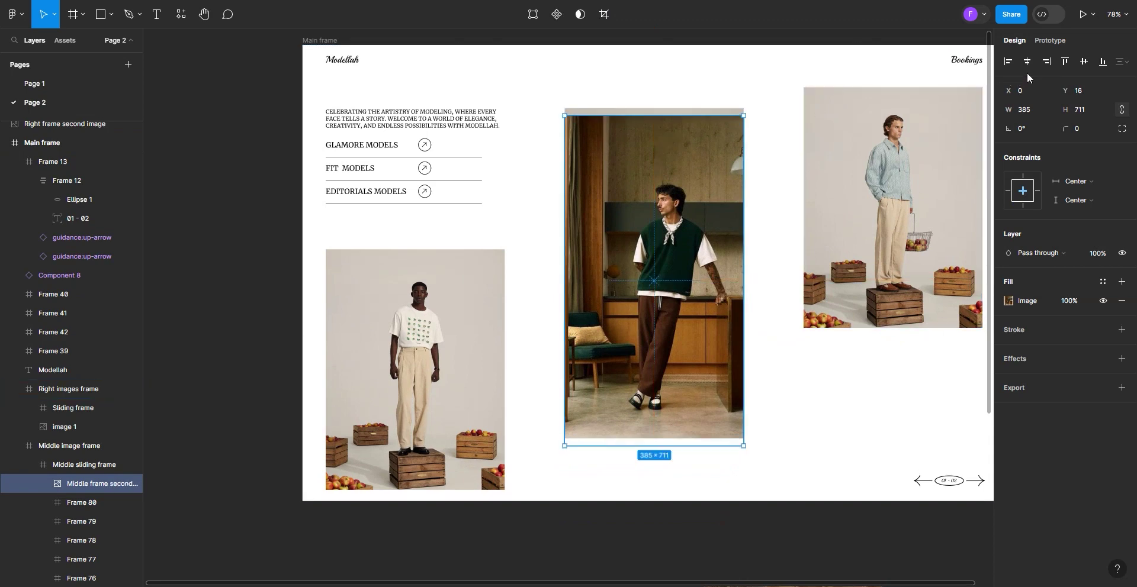
pyautogui.click(1082, 65)
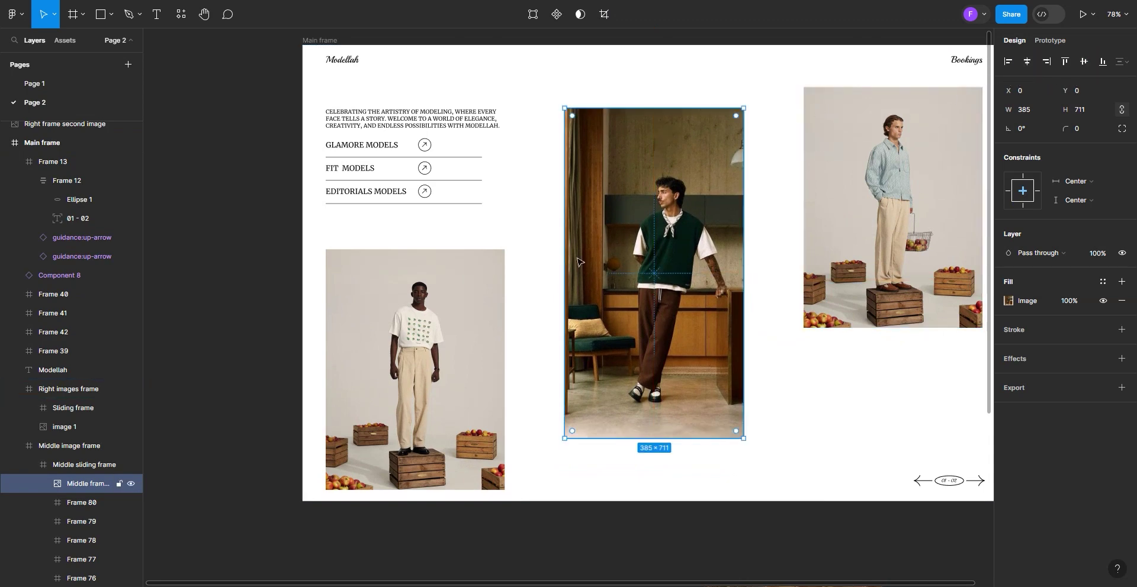
# Move the Middle frame second image out of the Middle sliding frame to directly inside the Middle image frame
pyautogui.scroll(-3, 66, 491)
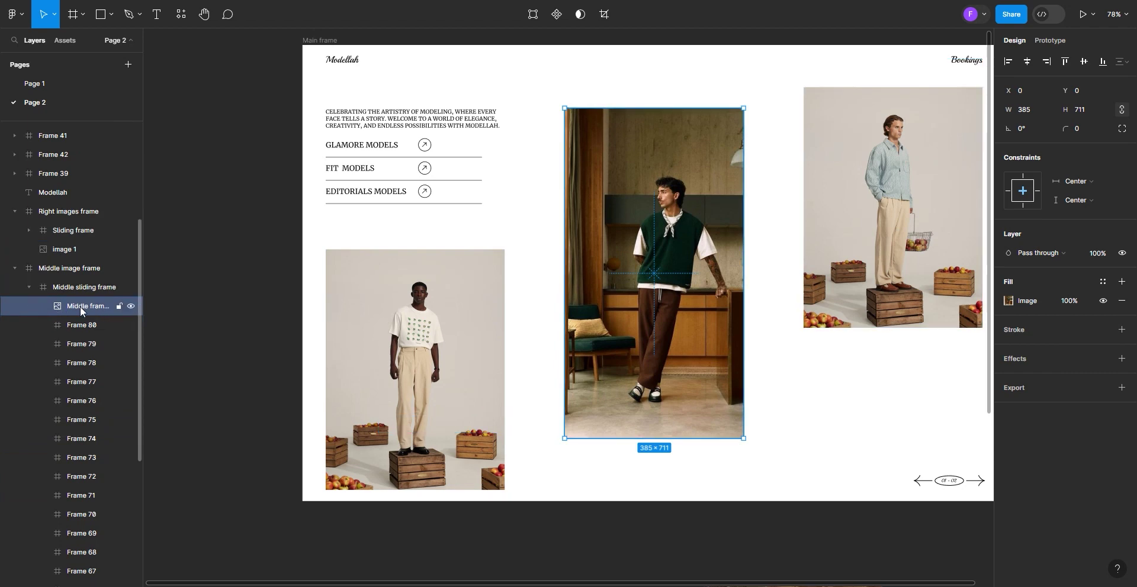
pyautogui.moveTo(80, 307); pyautogui.dragTo(80, 282)
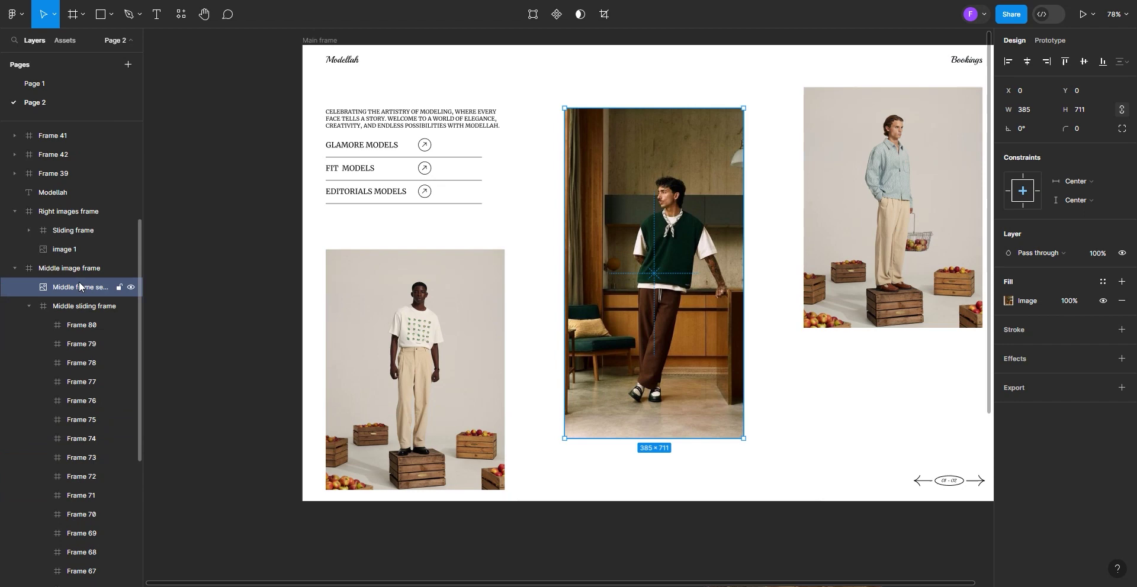
# Send the Middle frame second image behind image 1 in the Middle image frame and set its layer opacity to 0
pyautogui.click(29, 305)
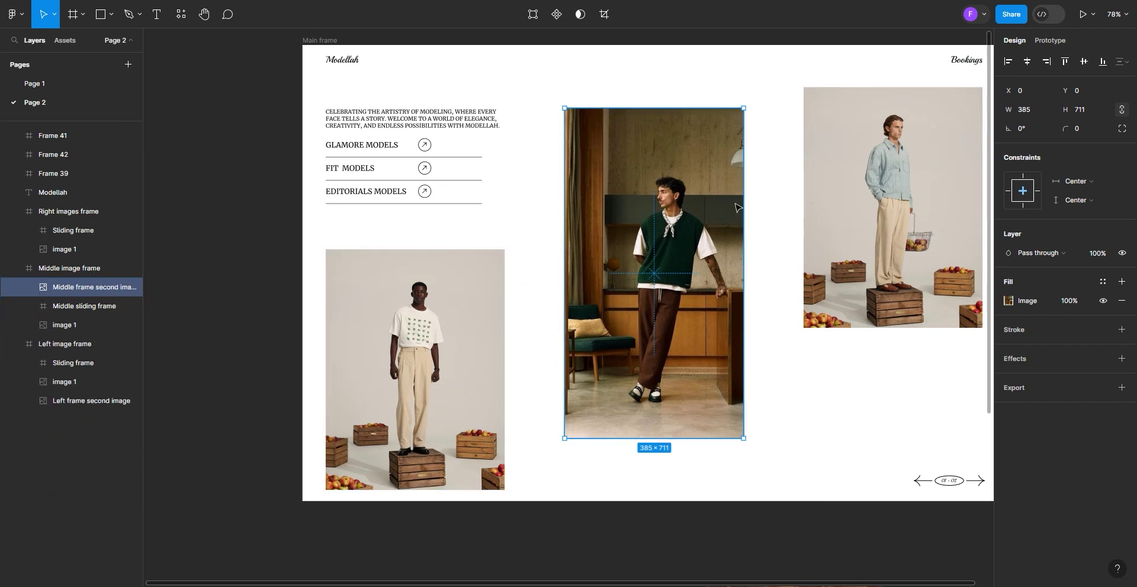
pyautogui.rightClick(646, 194)
pyautogui.click(663, 311)
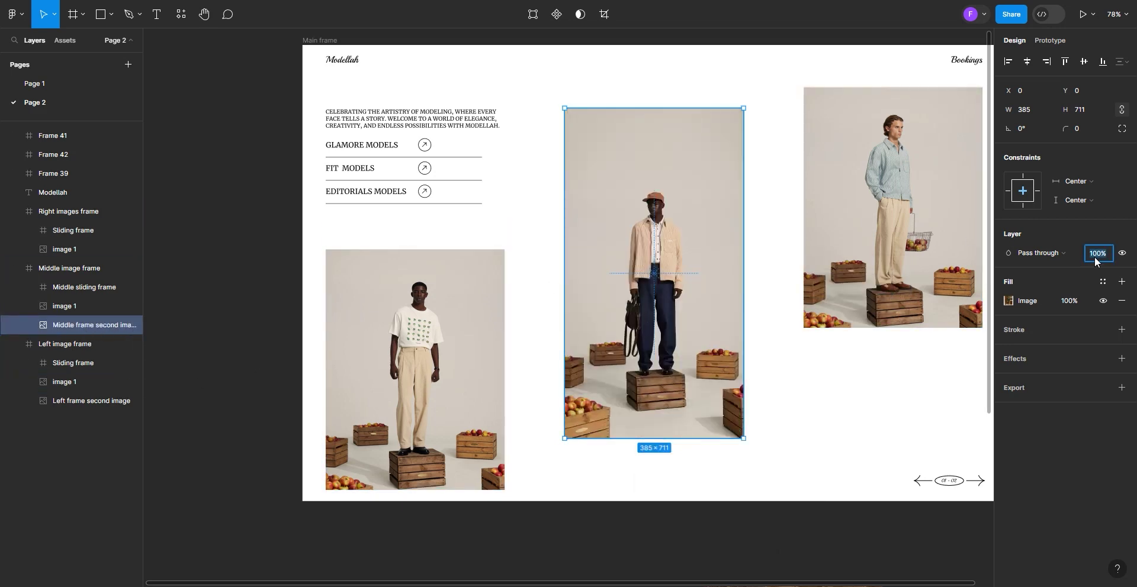
pyautogui.write('0')
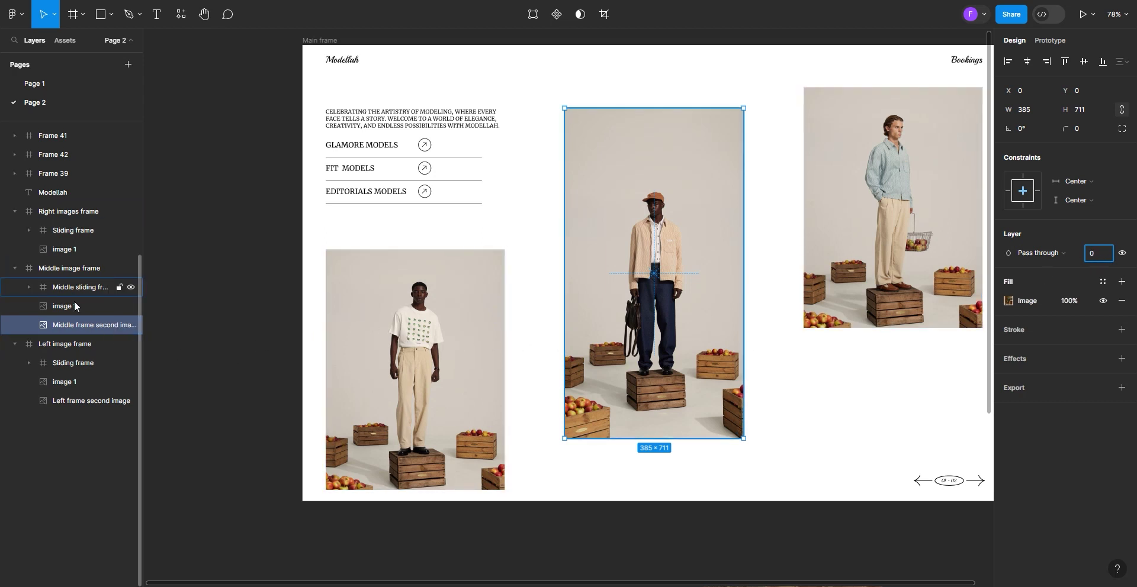
pyautogui.click(247, 332)
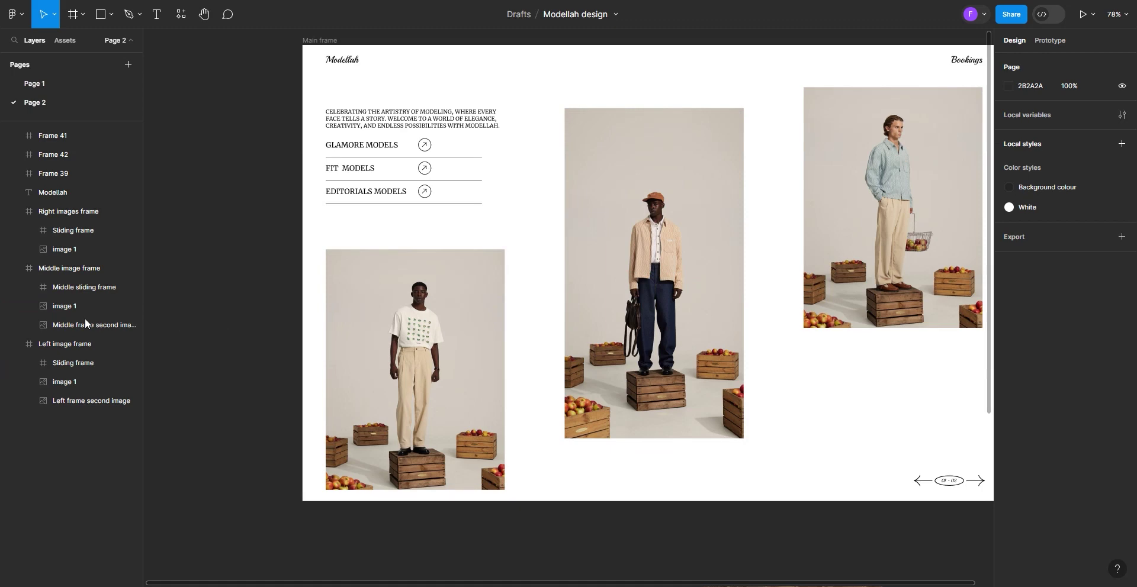
pyautogui.scroll(-3, 290, 356)
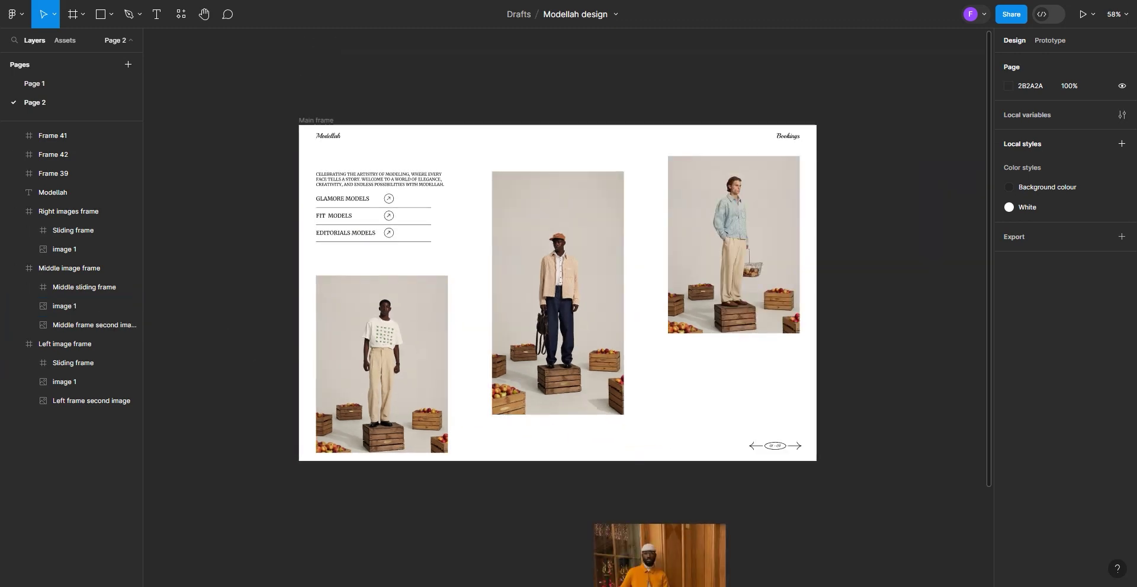
# Place the Right frame second image over the right image in the Main frame and centre it vertically
pyautogui.doubleClick(675, 550)
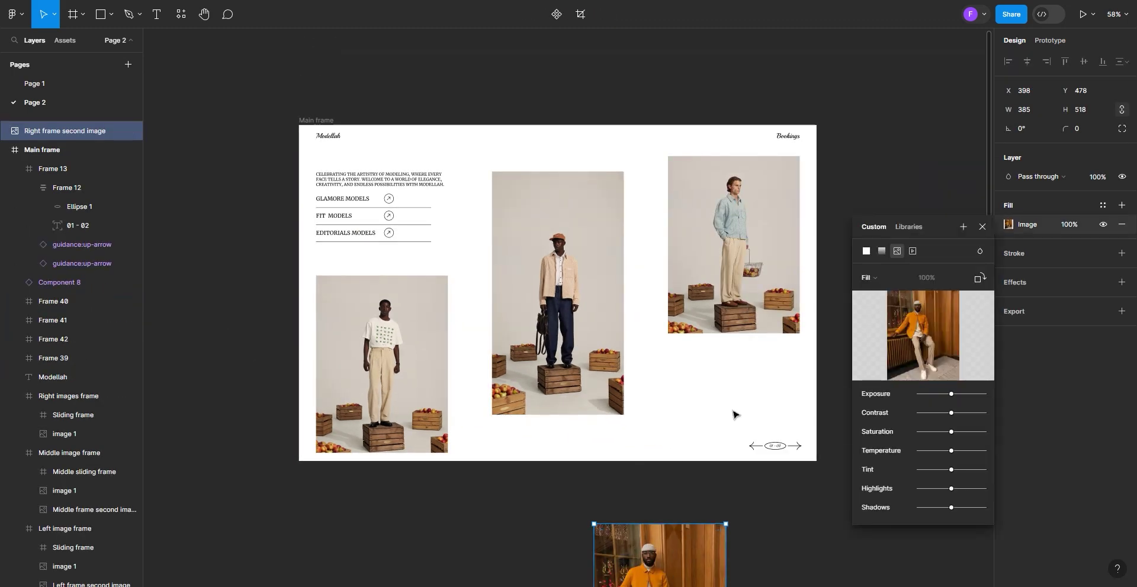
pyautogui.click(982, 227)
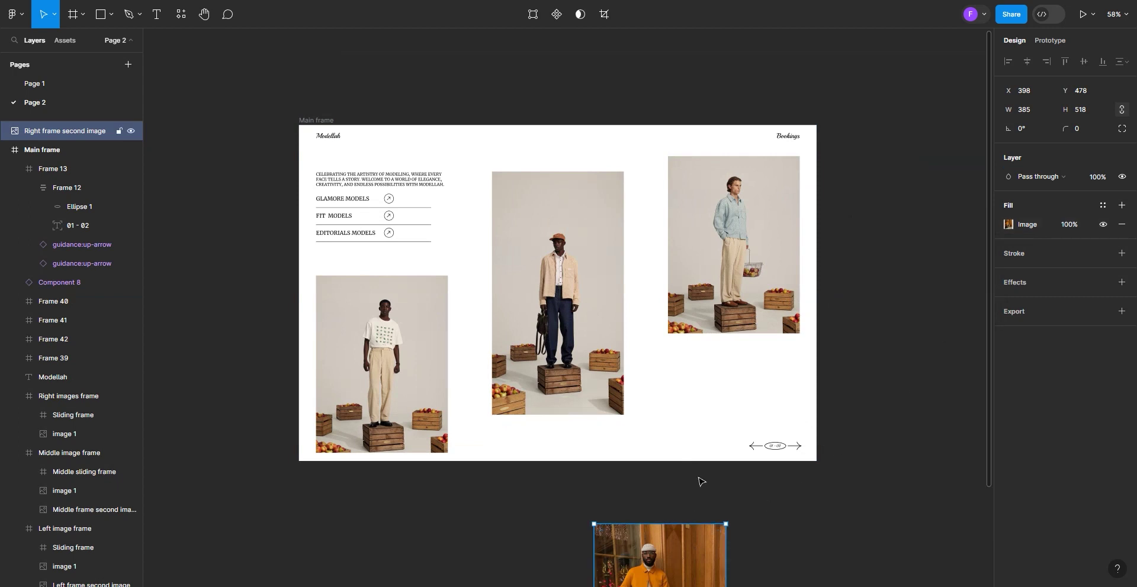
pyautogui.moveTo(699, 551); pyautogui.dragTo(706, 377)
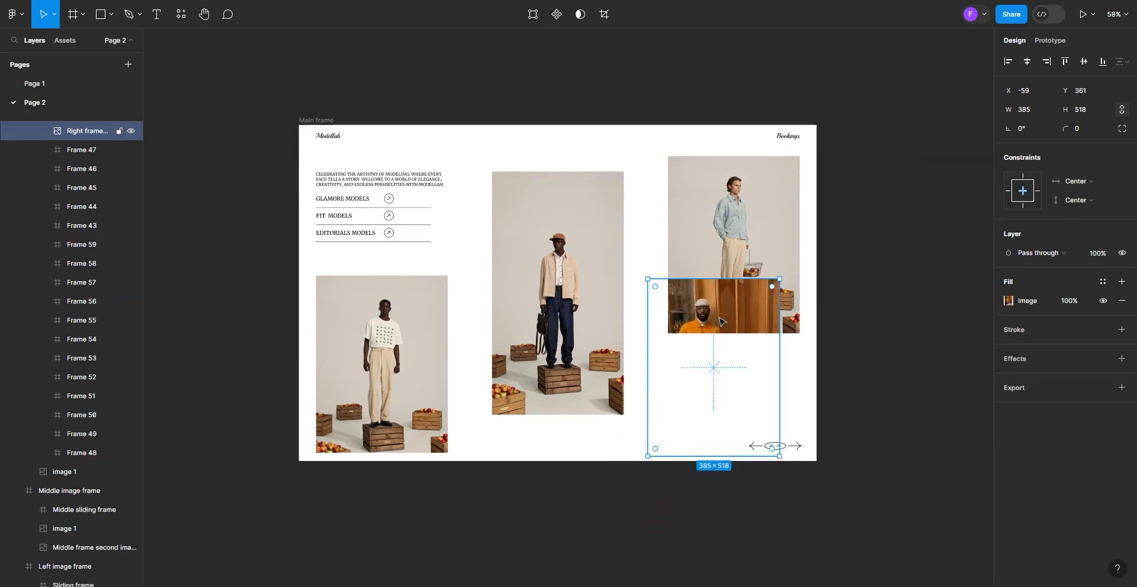
pyautogui.moveTo(721, 321); pyautogui.dragTo(744, 203)
pyautogui.scroll(5, 749, 237)
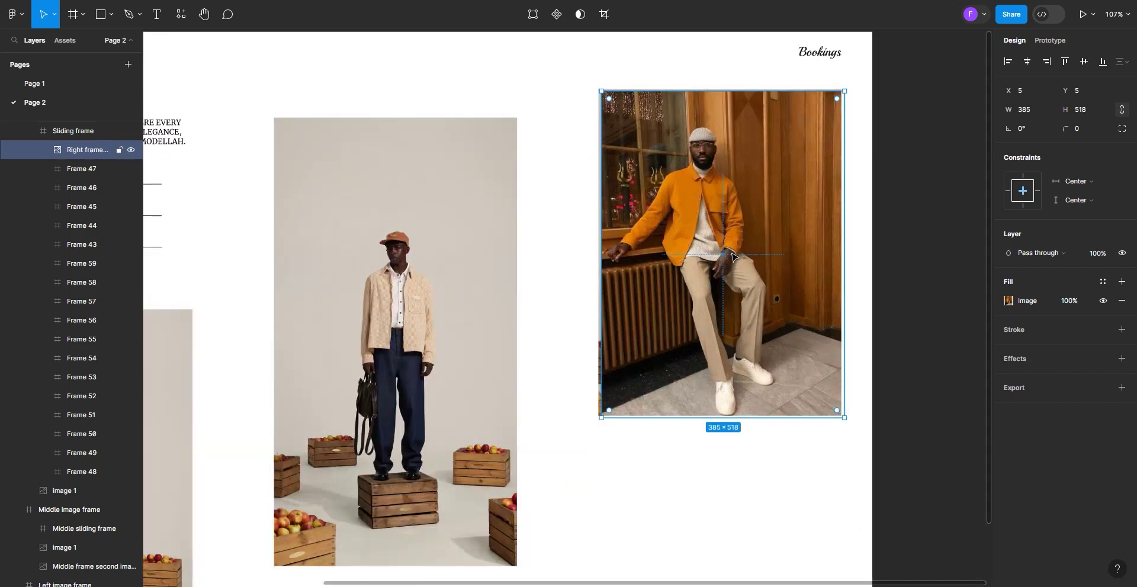
pyautogui.moveTo(730, 257); pyautogui.dragTo(729, 255)
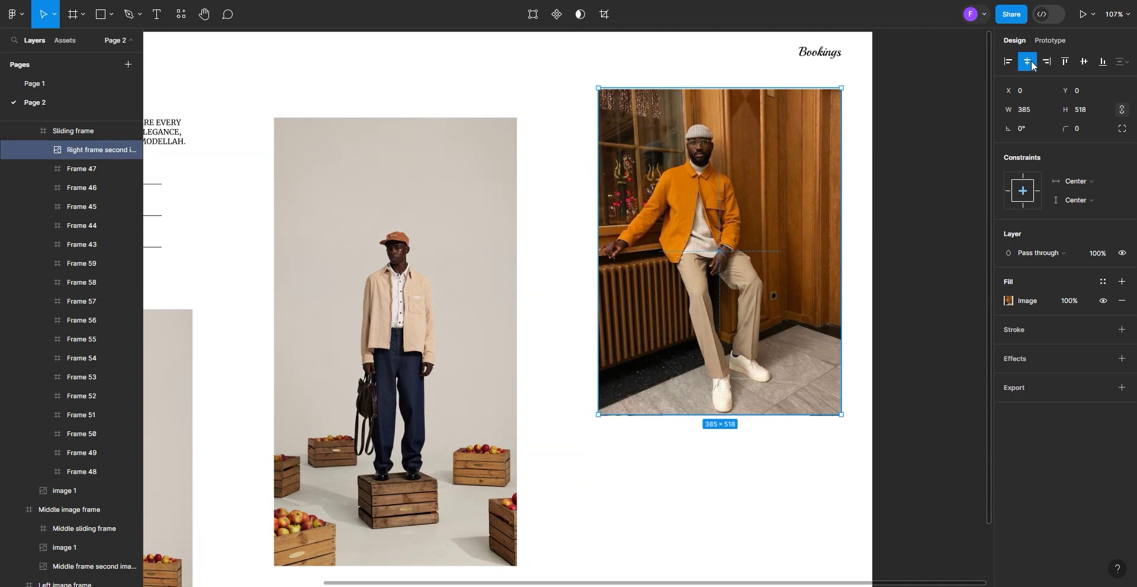
pyautogui.click(1083, 65)
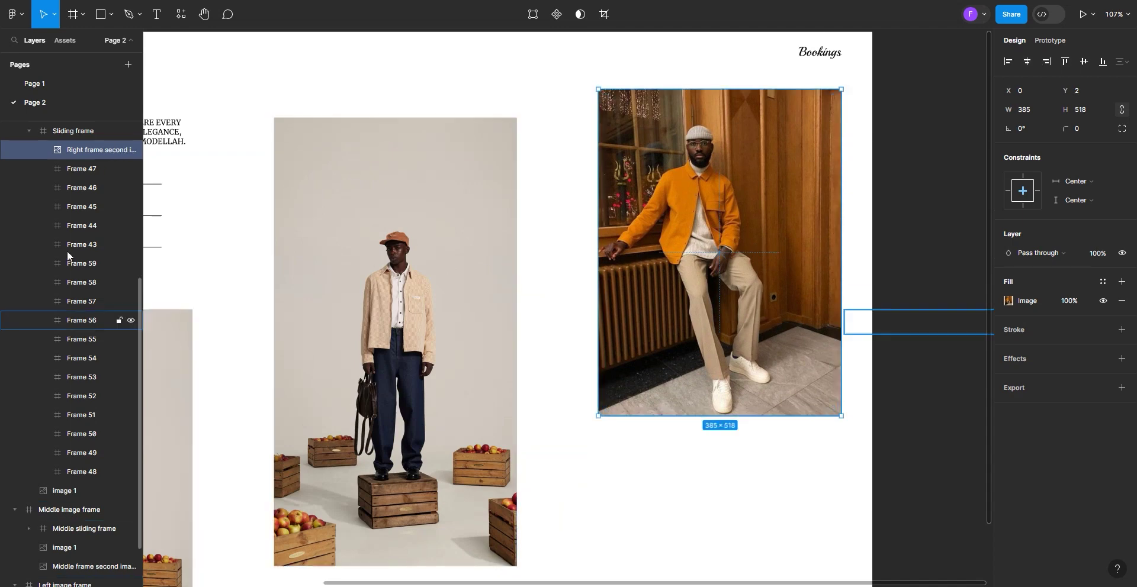
# Move the Right frame second image out of Sliding frame to directly inside the Right images frame, and centre it vertically
pyautogui.scroll(3, 40, 155)
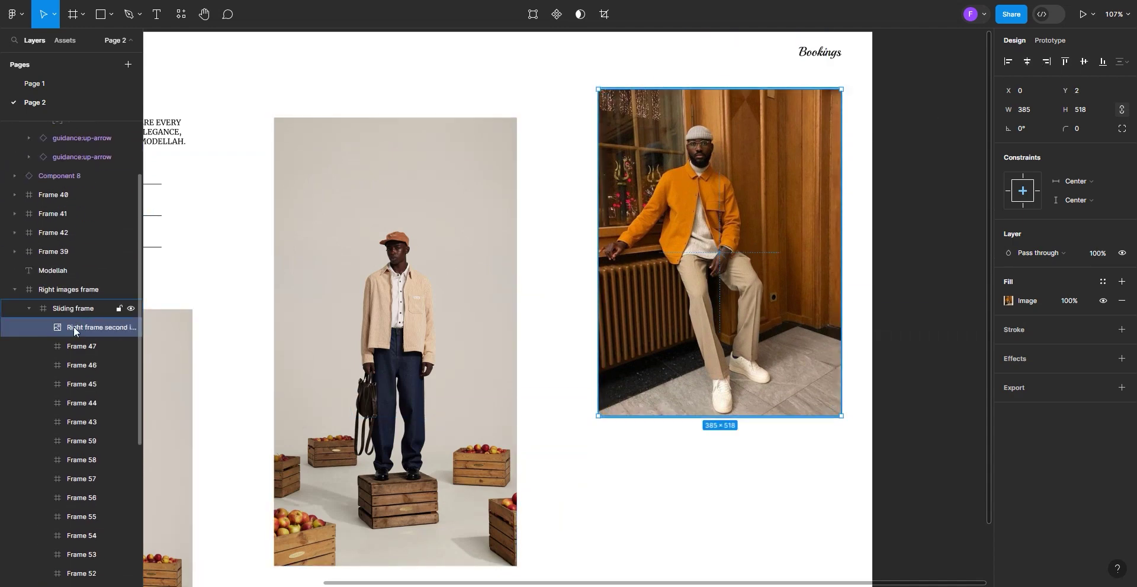
pyautogui.moveTo(76, 338); pyautogui.dragTo(73, 299)
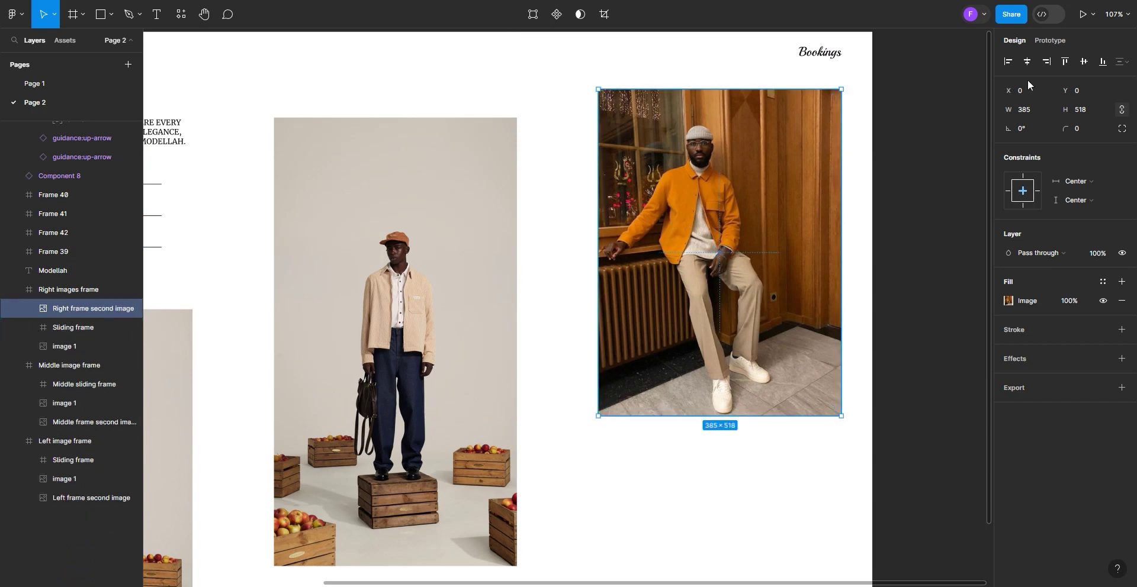
# Send the Right frame second image behind image 1 in the Right images frame and set its layer opacity to 0
pyautogui.rightClick(644, 238)
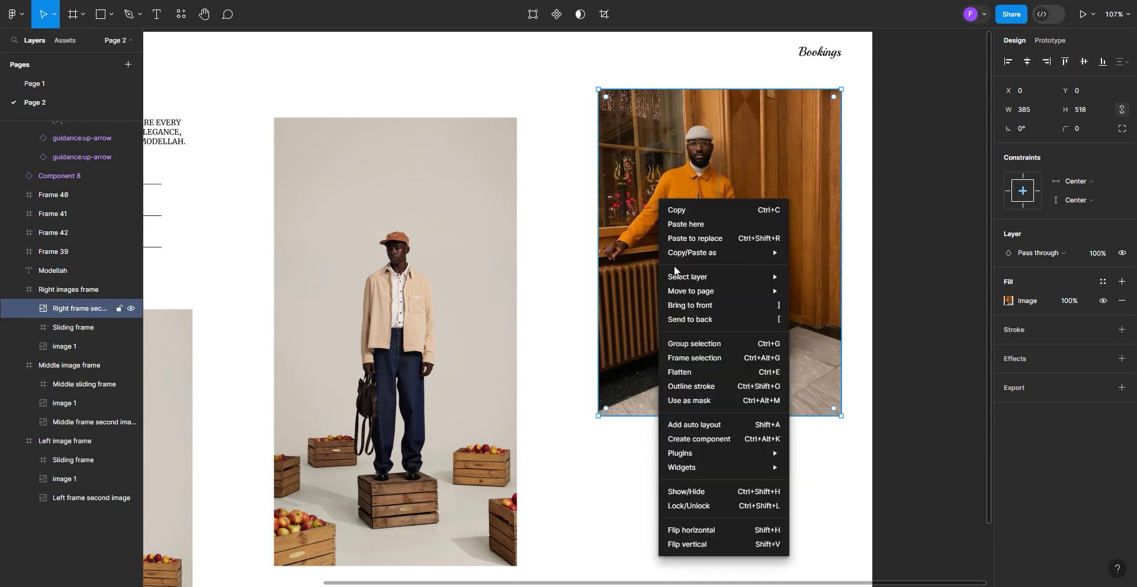
pyautogui.click(678, 318)
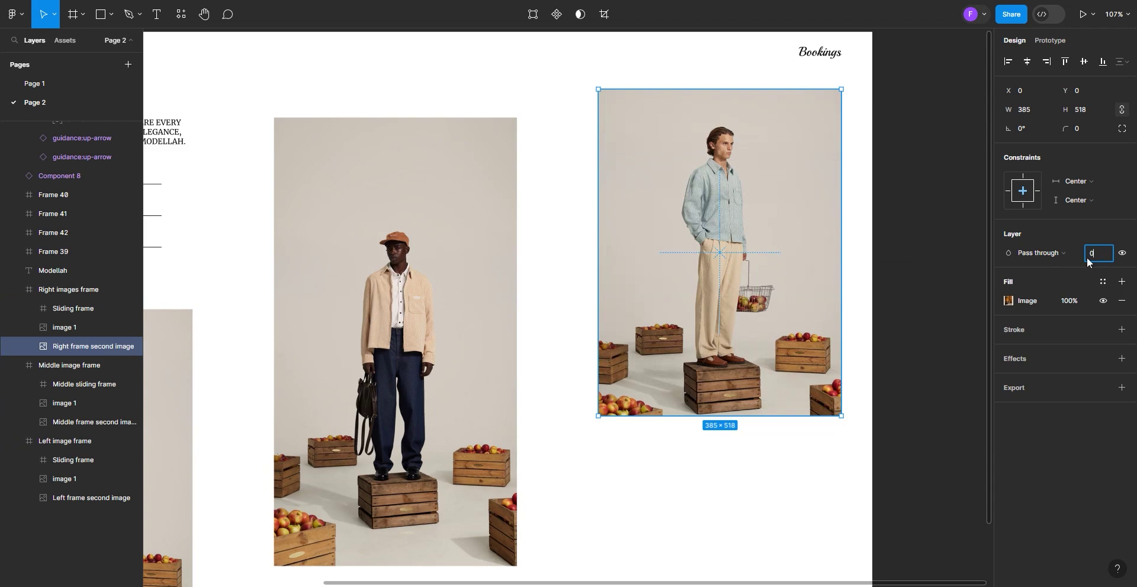
pyautogui.click(886, 358)
# Duplicate the Main frame beside the original and rename the copy Second frame
pyautogui.scroll(-3, 467, 251)
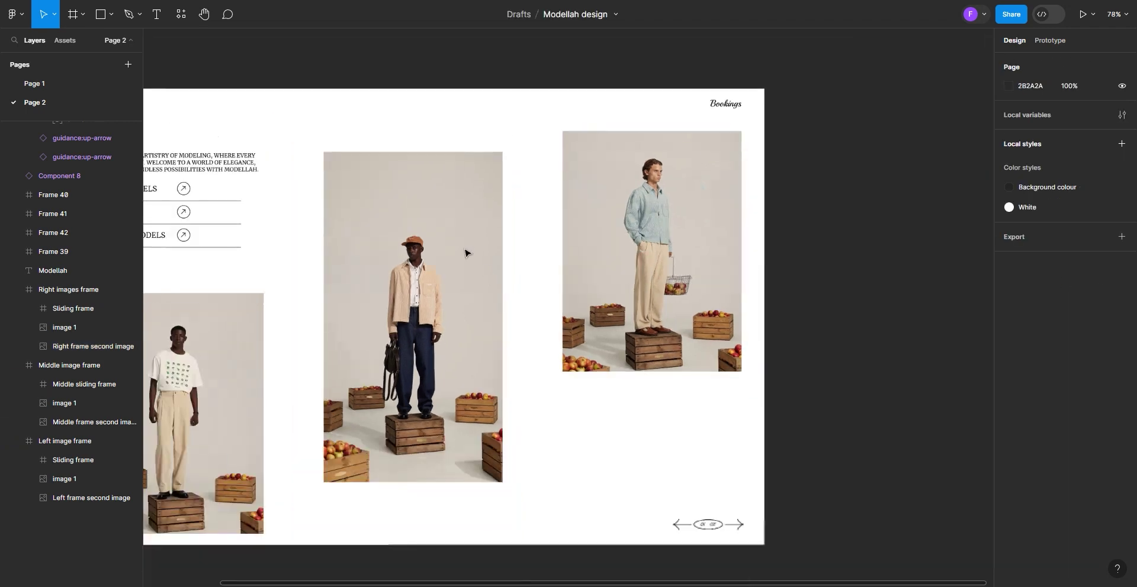
pyautogui.scroll(-2, 465, 253)
pyautogui.scroll(1, 290, 267)
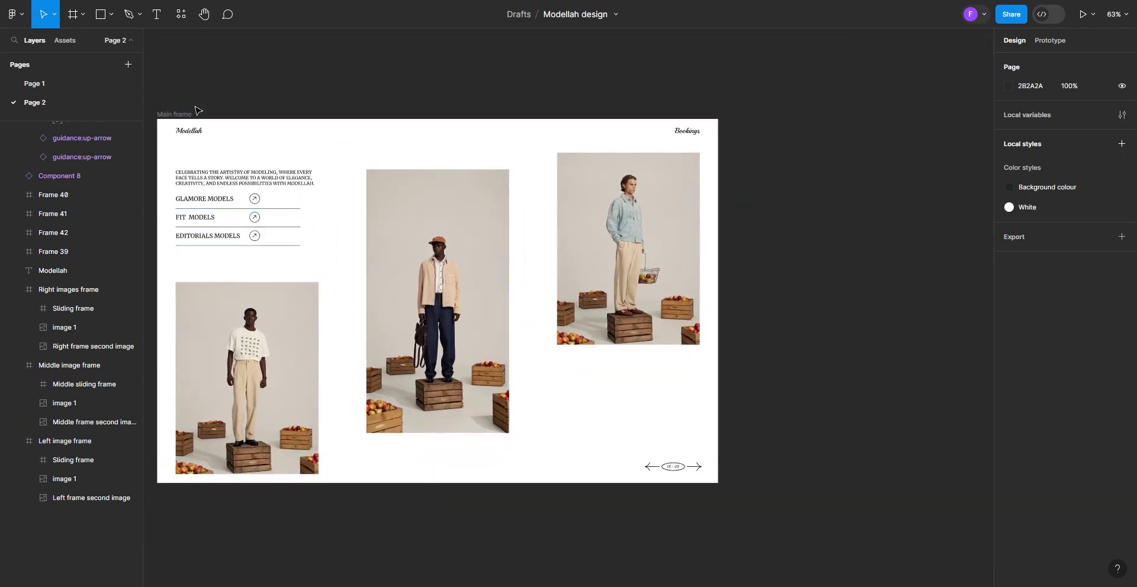
pyautogui.moveTo(184, 116); pyautogui.dragTo(758, 115)
pyautogui.scroll(5, 782, 114)
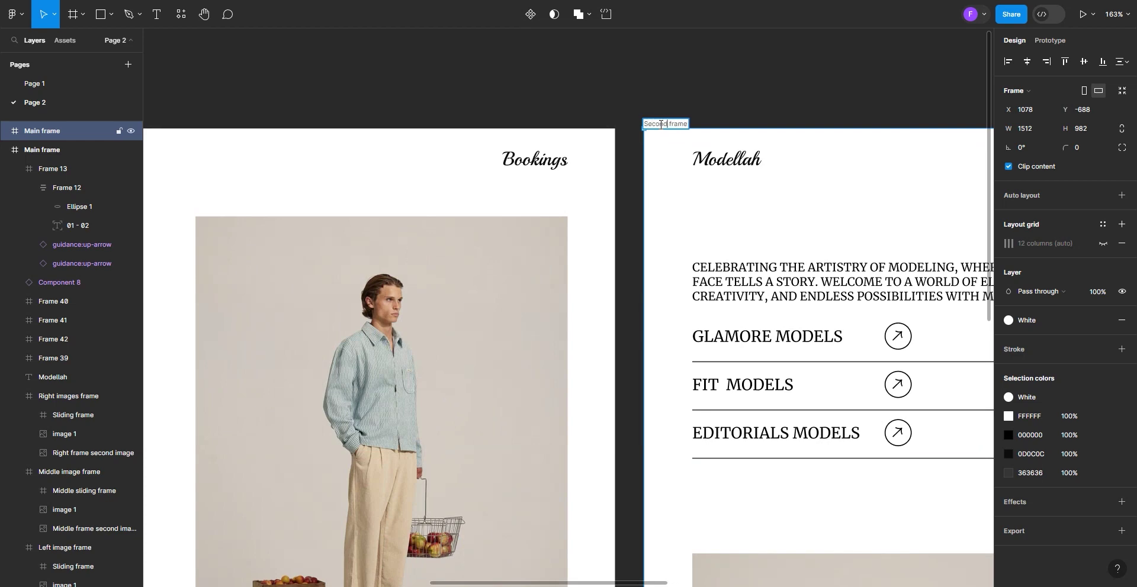
pyautogui.click(633, 163)
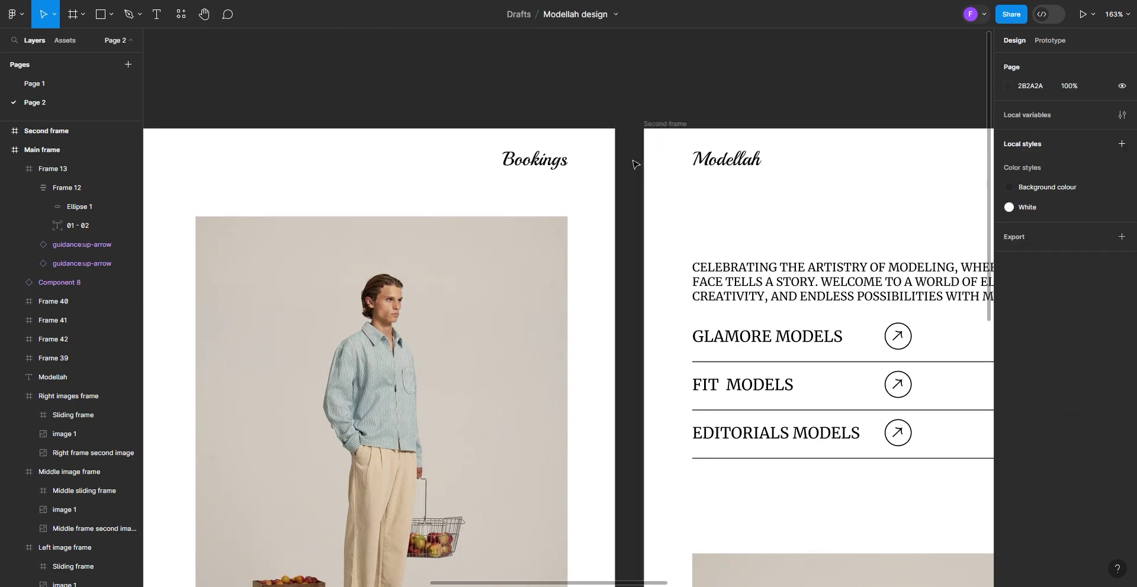
pyautogui.scroll(-10, 633, 160)
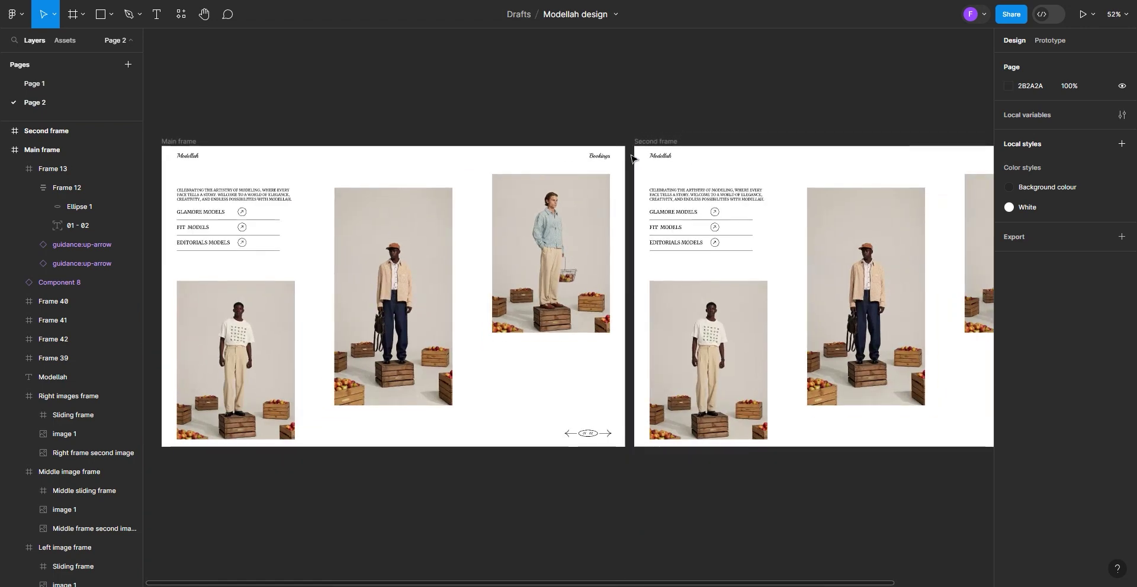
pyautogui.scroll(-3, 632, 158)
pyautogui.click(851, 350)
pyautogui.scroll(4, 851, 350)
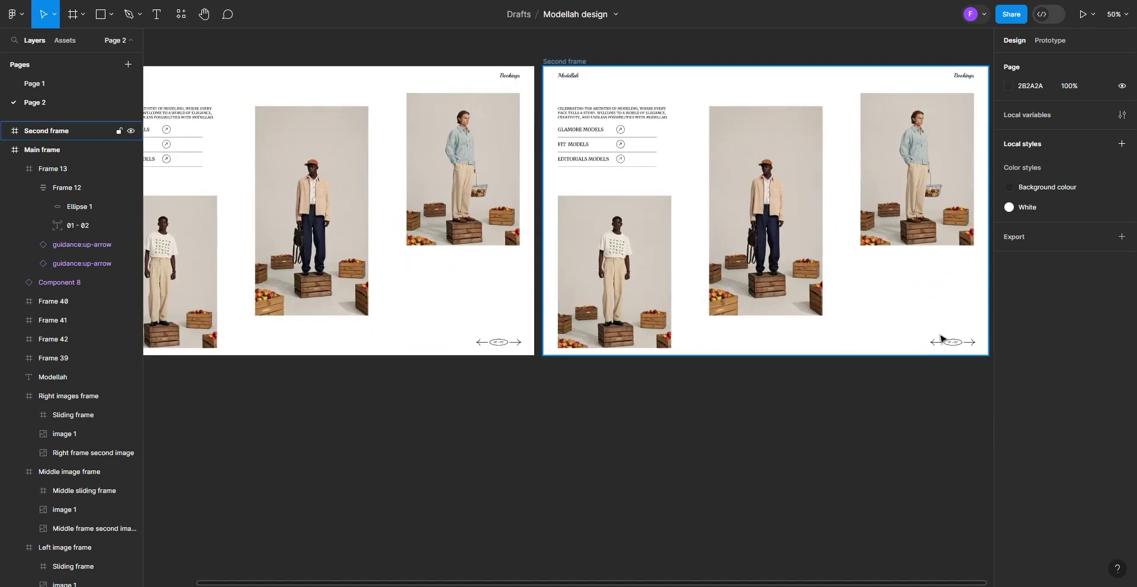
pyautogui.press('Escape')
pyautogui.scroll(-2, 674, 164)
pyautogui.scroll(3, 957, 135)
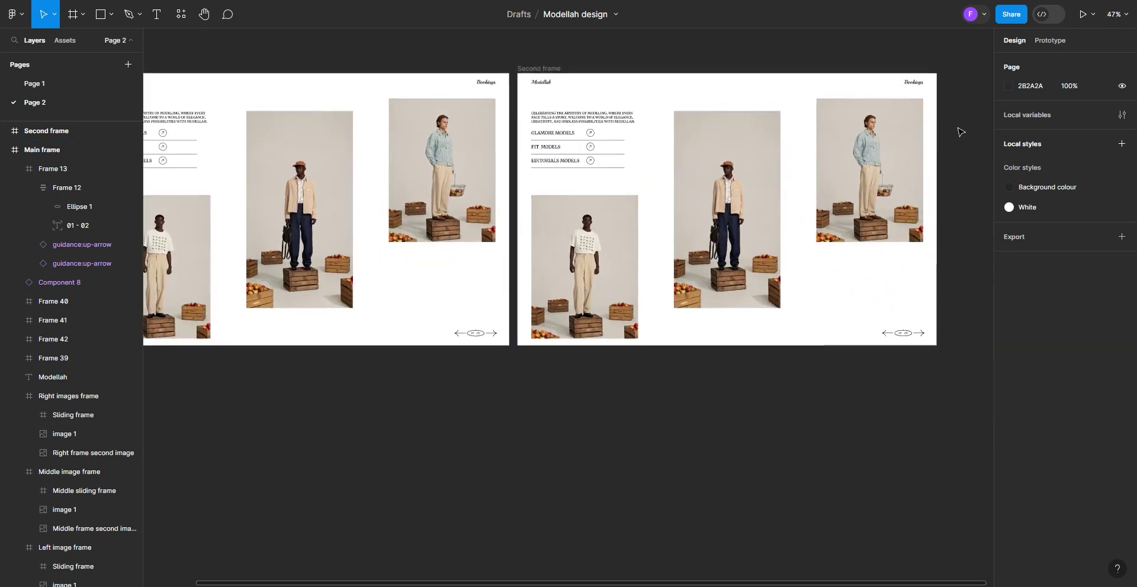
pyautogui.scroll(3, 776, 61)
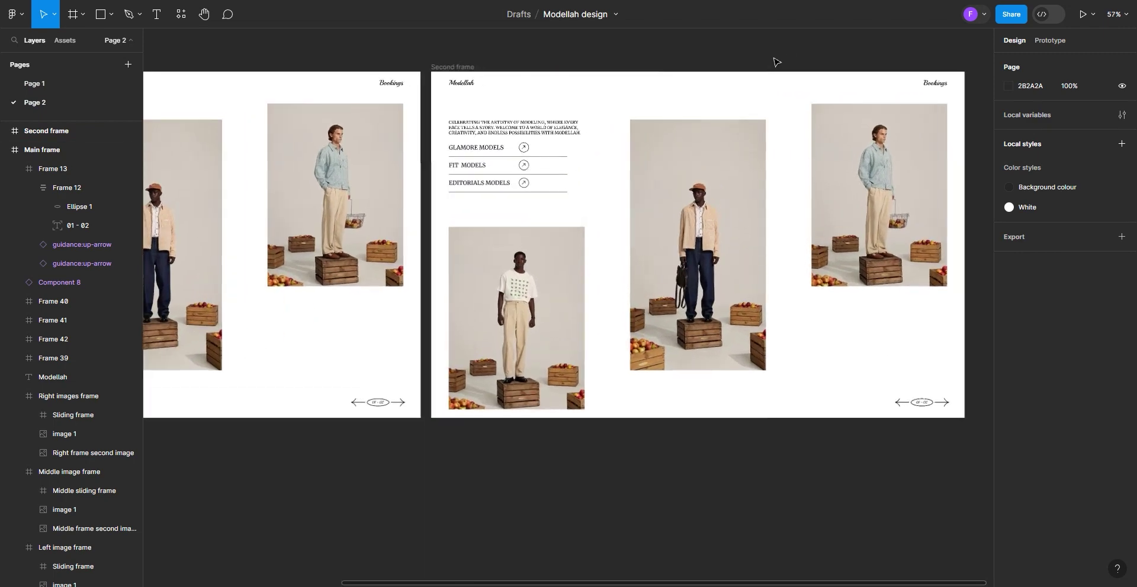
pyautogui.scroll(2, 755, 65)
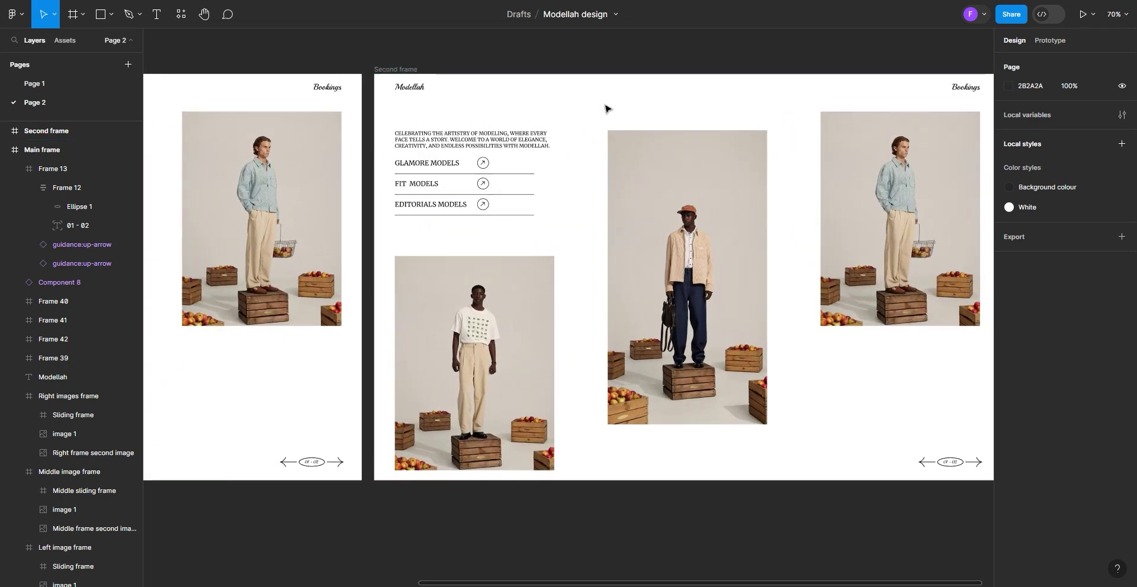
pyautogui.scroll(-3, 367, 82)
pyautogui.scroll(2, 468, 77)
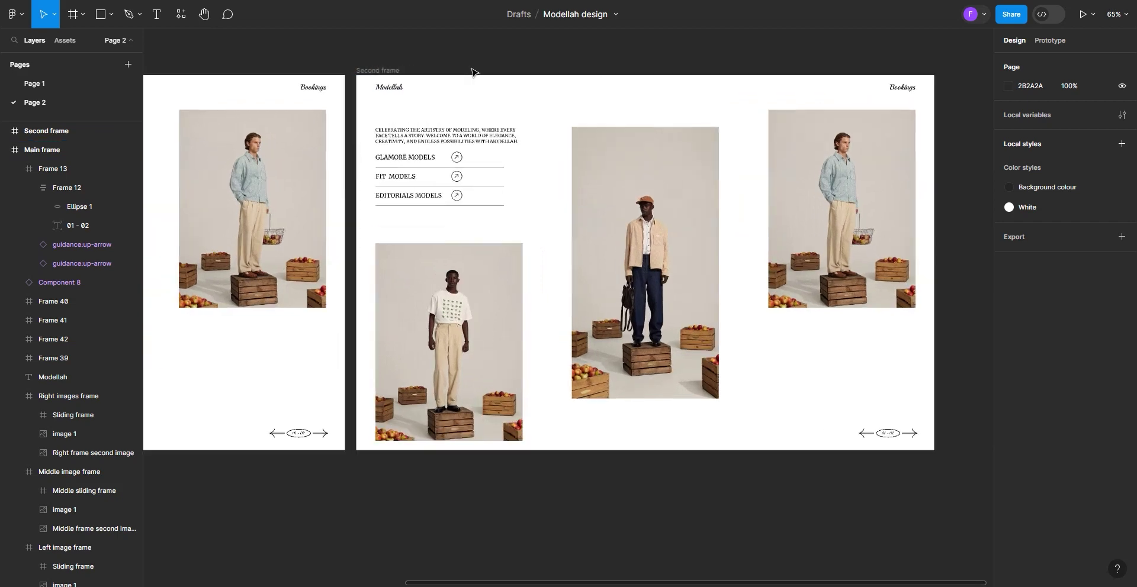
# Widen the gap between the two frames by moving Second frame to X 1112, and set its fill to the Background colour style
pyautogui.moveTo(391, 71); pyautogui.dragTo(418, 79)
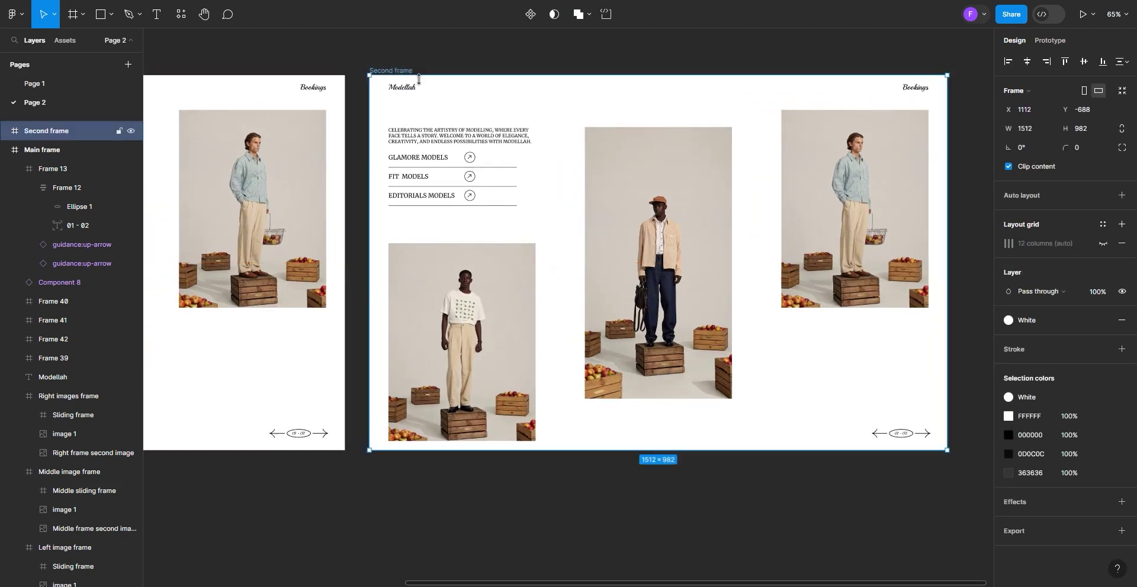
pyautogui.scroll(1, 555, 97)
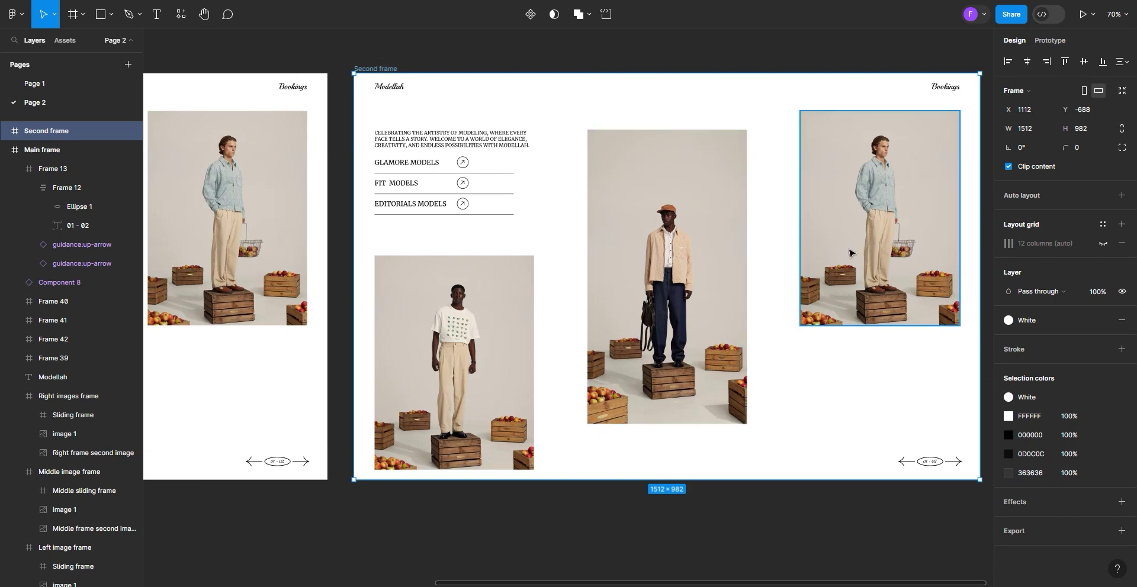
pyautogui.click(1032, 319)
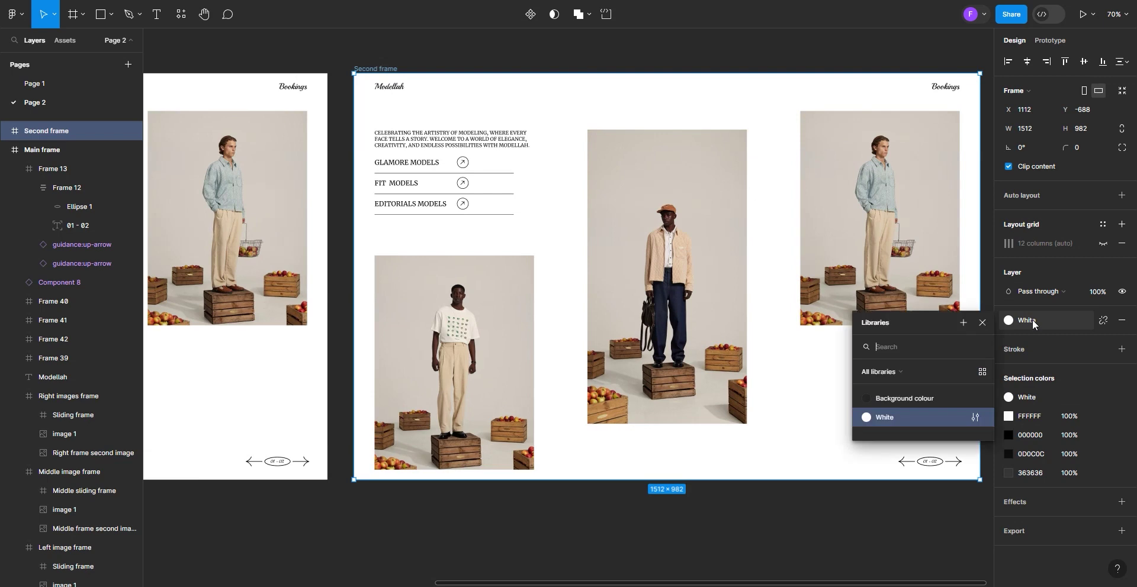
pyautogui.click(906, 399)
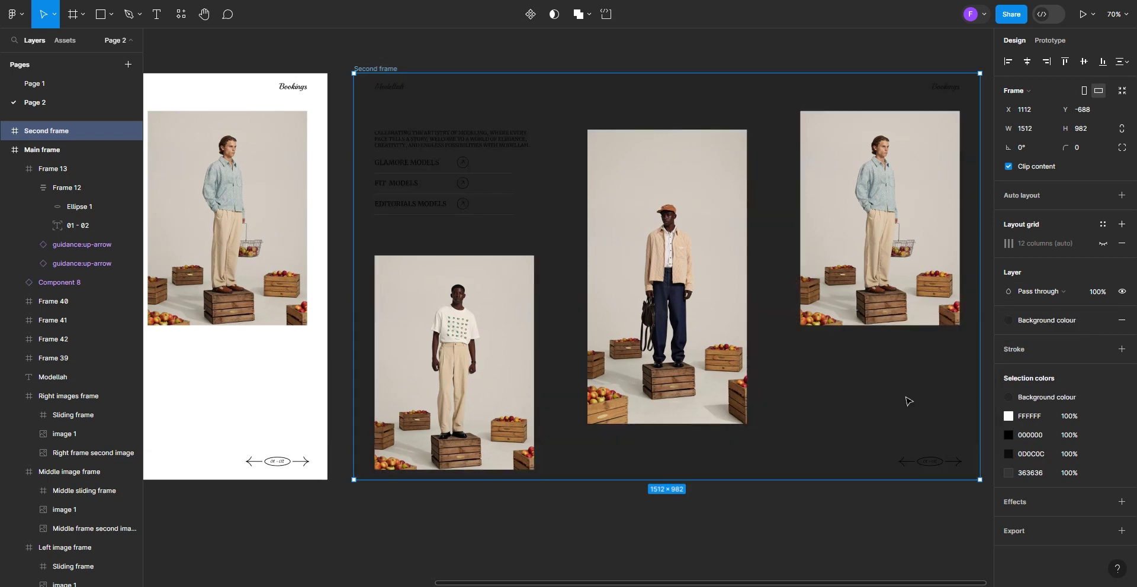
# Turn off Clip content for the Left image frame in Second frame and for the Sliding frame nested inside it
pyautogui.scroll(2, 711, 333)
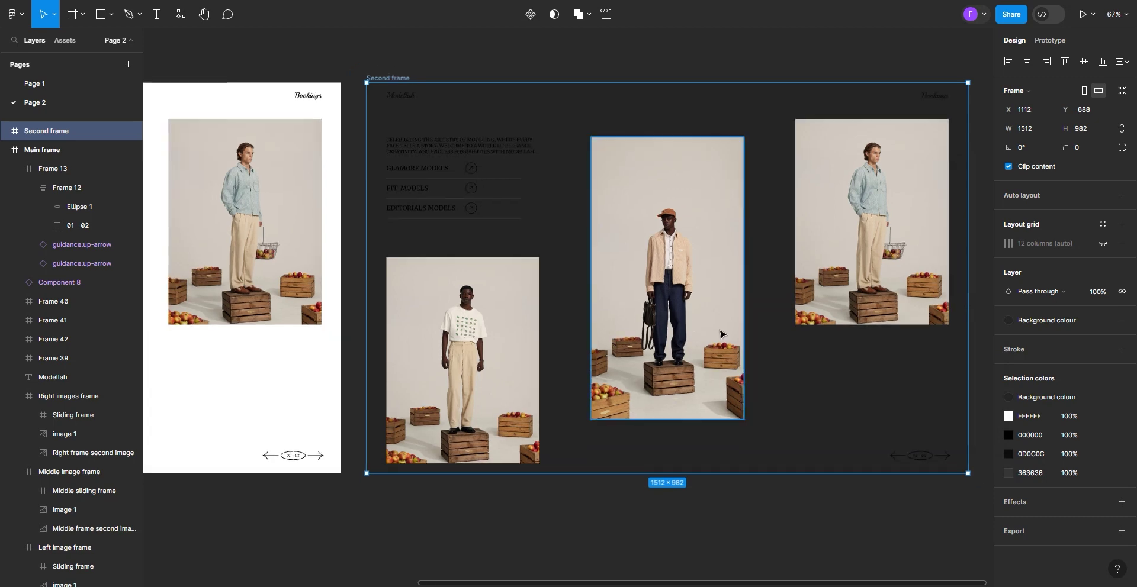
pyautogui.scroll(3, 720, 334)
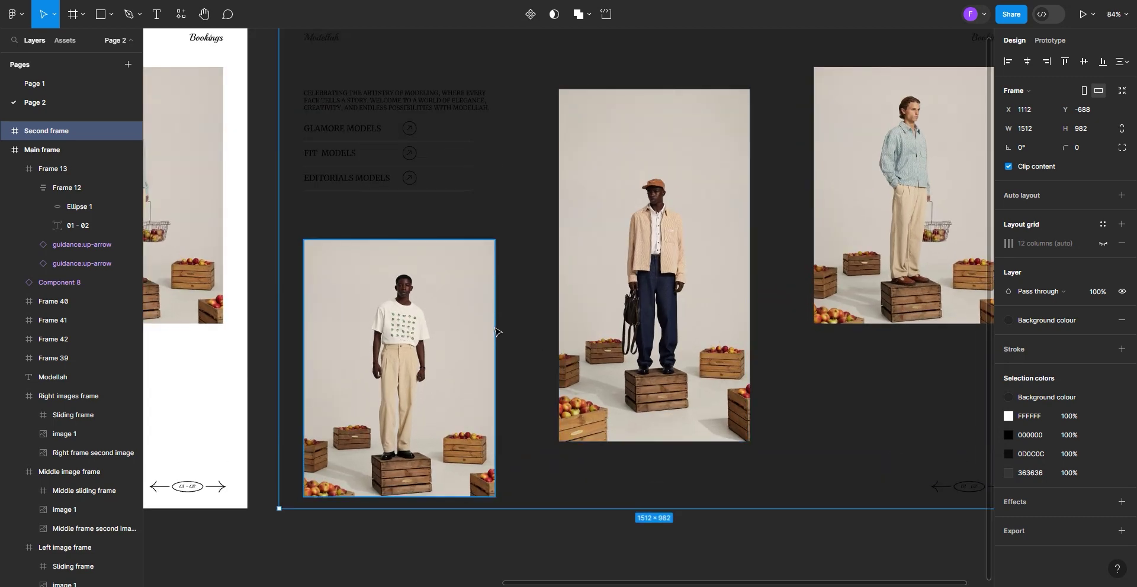
pyautogui.click(428, 323)
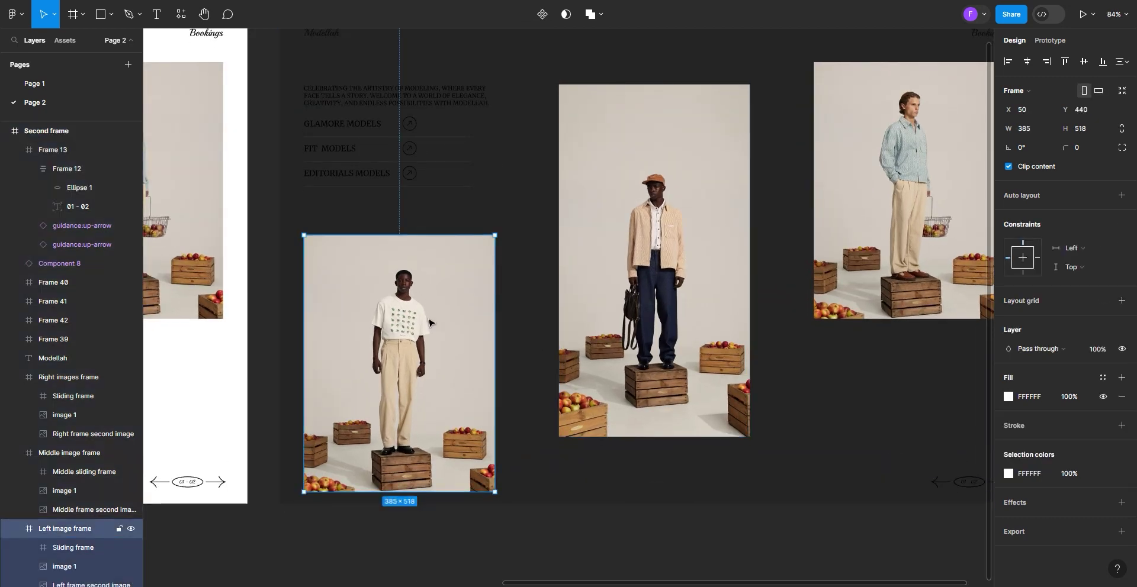
pyautogui.click(1009, 167)
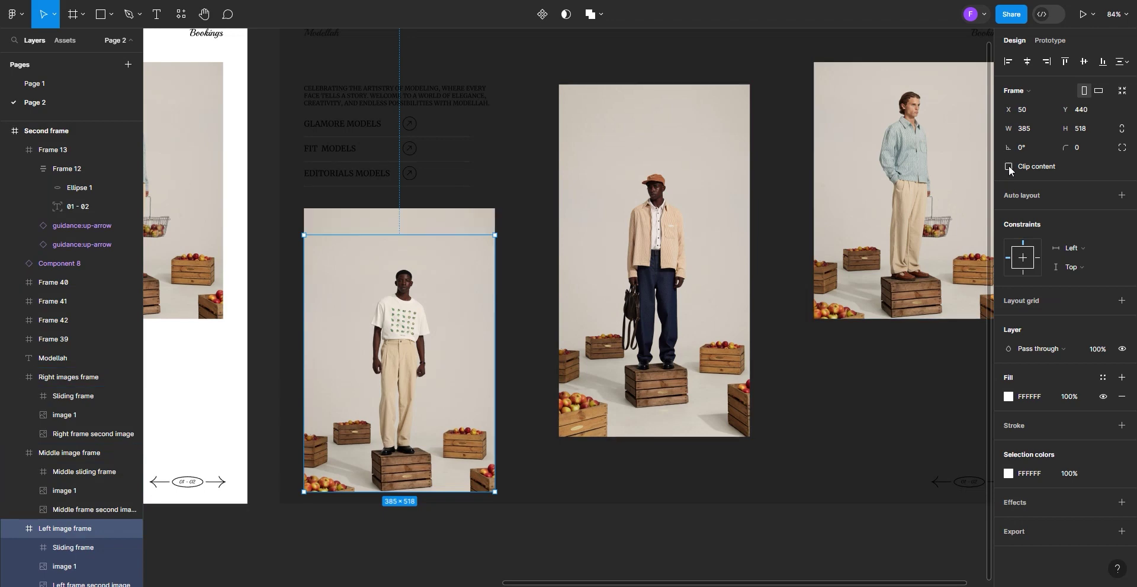
pyautogui.scroll(-5, 99, 403)
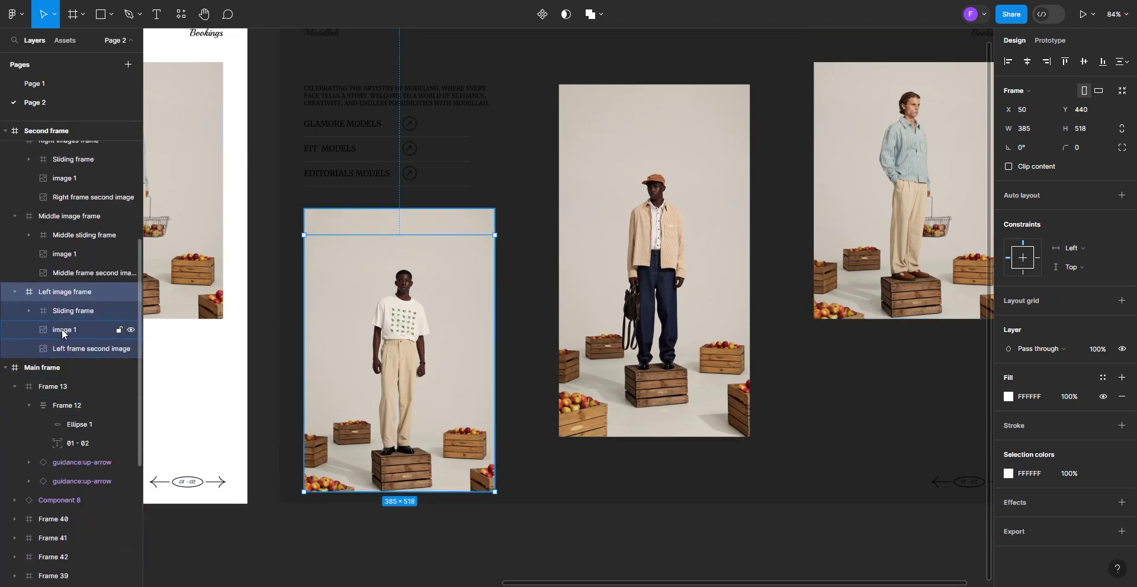
pyautogui.click(70, 312)
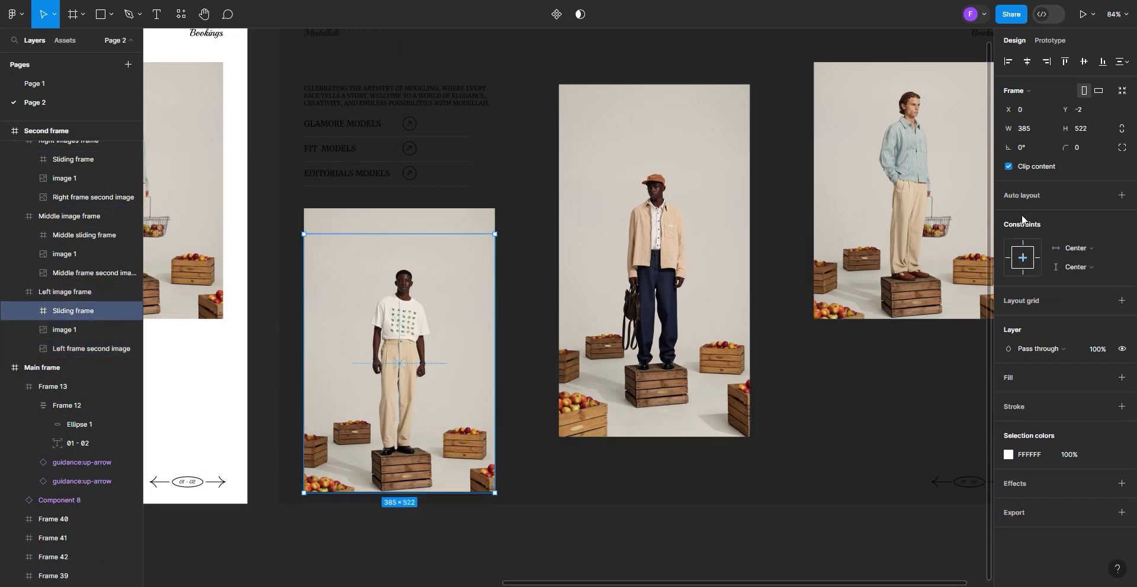
pyautogui.click(1009, 167)
# Select the five vertical strips above the left image (Frames 43 to 47) and move them straight down to just below the image
pyautogui.scroll(-1, 403, 328)
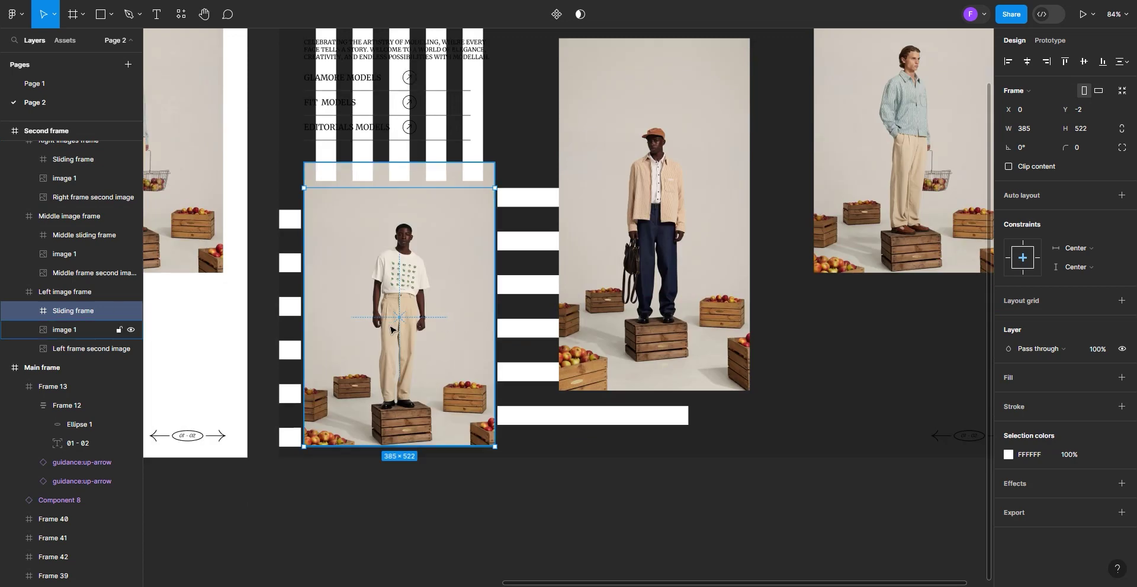
pyautogui.scroll(2, 391, 330)
pyautogui.click(316, 146)
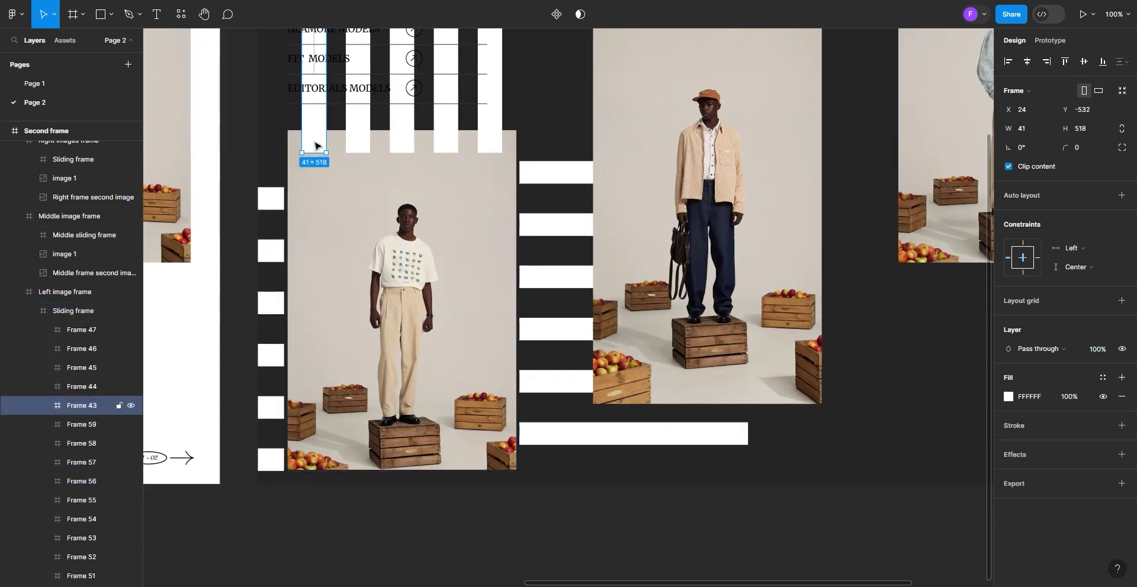
pyautogui.keyDown('shift'); pyautogui.click(357, 146); pyautogui.keyUp('shift')
pyautogui.keyDown('shift'); pyautogui.click(402, 146); pyautogui.keyUp('shift')
pyautogui.keyDown('shift'); pyautogui.click(446, 148); pyautogui.keyUp('shift')
pyautogui.keyDown('shift'); pyautogui.click(491, 149); pyautogui.keyUp('shift')
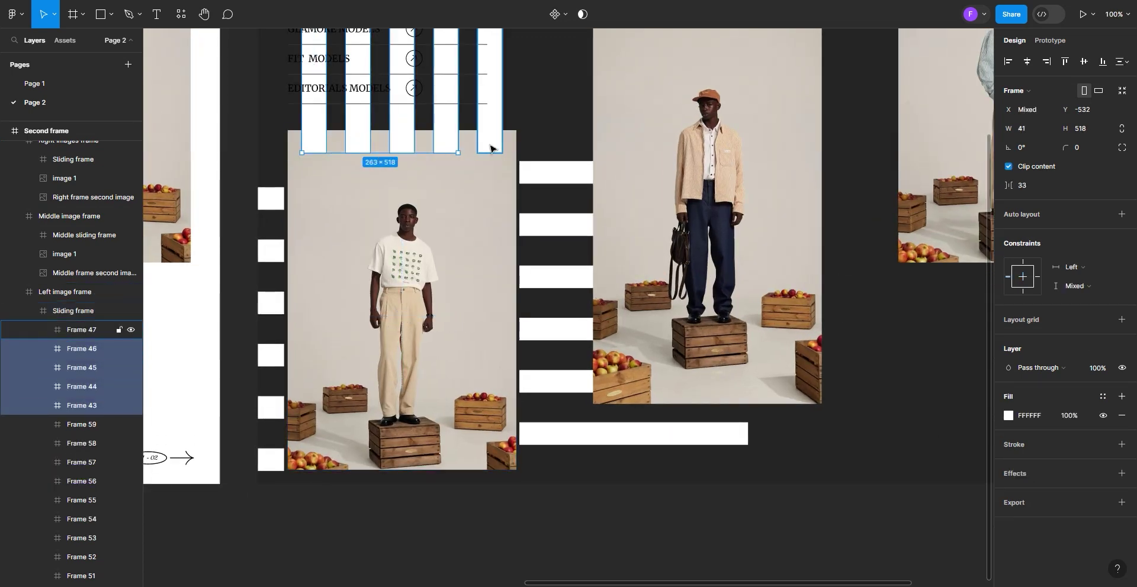
pyautogui.keyDown('shift'); pyautogui.click(490, 148); pyautogui.keyUp('shift')
pyautogui.hotkey('shift', 'Down')
pyautogui.hotkey('shift', 'Down')
pyautogui.hotkey('shift', 'Down')
pyautogui.hotkey('shift', 'Down')
pyautogui.hotkey('shift', 'Down')
pyautogui.hotkey('shift', 'Down')
pyautogui.hotkey('shift', 'Down')
pyautogui.hotkey('shift', 'Down')
pyautogui.hotkey('shift', 'Down')
pyautogui.hotkey('shift', 'Down')
pyautogui.hotkey('shift', 'Down')
pyautogui.hotkey('shift', 'Down')
pyautogui.hotkey('shift', 'Down')
pyautogui.hotkey('shift', 'Down')
pyautogui.hotkey('shift', 'Down')
pyautogui.hotkey('shift', 'Down')
pyautogui.hotkey('shift', 'Down')
pyautogui.hotkey('shift', 'Down')
pyautogui.hotkey('shift', 'Down')
pyautogui.hotkey('shift', 'Down')
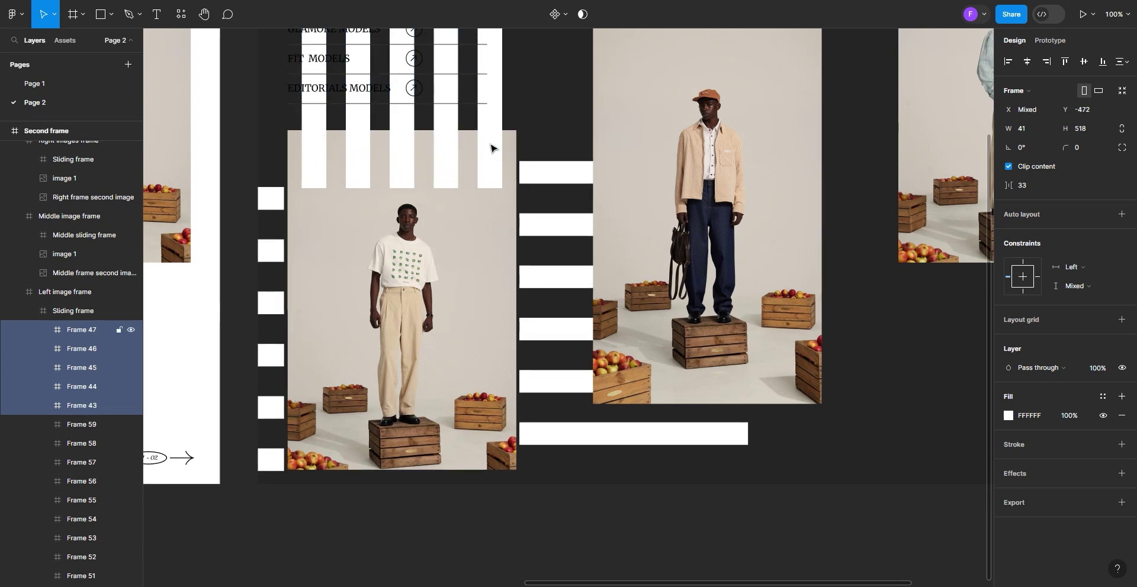
pyautogui.hotkey('shift', 'Down')
pyautogui.hotkey('shift', 'Down')
pyautogui.hotkey('shift', 'Down')
pyautogui.hotkey('shift', 'Down')
pyautogui.hotkey('shift', 'Down')
pyautogui.hotkey('shift', 'Down')
pyautogui.hotkey('shift', 'Down')
pyautogui.hotkey('shift', 'Down')
pyautogui.hotkey('shift', 'Down')
pyautogui.hotkey('shift', 'Down')
pyautogui.hotkey('shift', 'Down')
pyautogui.hotkey('shift', 'Down')
pyautogui.hotkey('shift', 'Down')
pyautogui.hotkey('shift', 'Down')
pyautogui.hotkey('shift', 'Down')
pyautogui.hotkey('shift', 'Down')
pyautogui.hotkey('shift', 'Down')
pyautogui.hotkey('shift', 'Down')
pyautogui.hotkey('shift', 'Down')
pyautogui.hotkey('shift', 'Down')
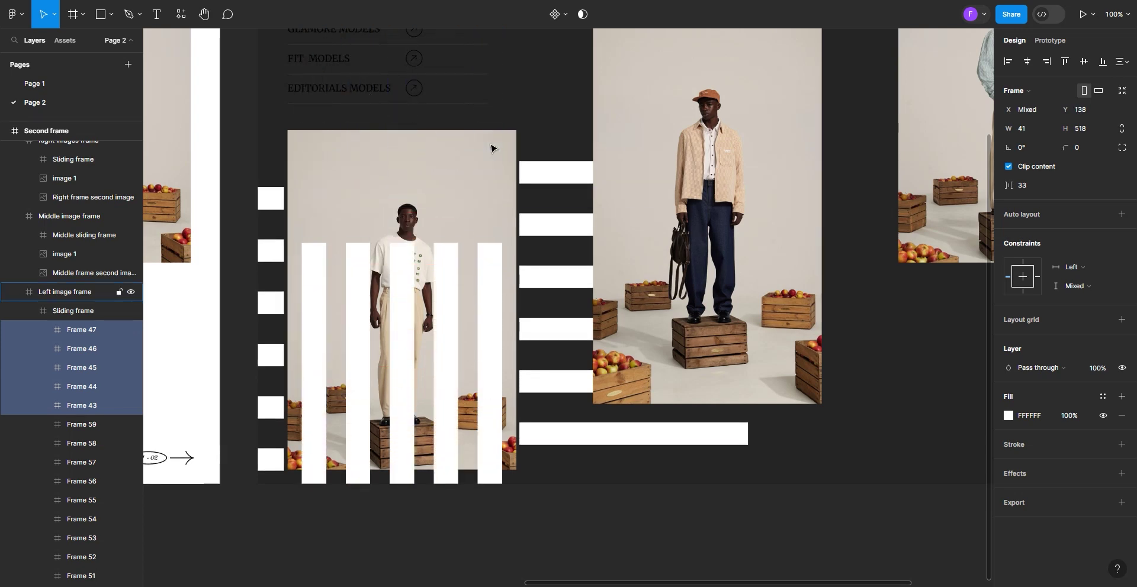
pyautogui.hotkey('shift', 'Down')
pyautogui.hotkey('shift', 'Down')
pyautogui.hotkey('shift', 'Down')
pyautogui.hotkey('shift', 'Down')
pyautogui.hotkey('shift', 'Down')
pyautogui.hotkey('shift', 'Down')
pyautogui.hotkey('shift', 'Down')
pyautogui.hotkey('shift', 'Down')
pyautogui.hotkey('shift', 'Down')
pyautogui.hotkey('shift', 'Down')
pyautogui.hotkey('shift', 'Down')
pyautogui.hotkey('shift', 'Down')
pyautogui.hotkey('shift', 'Down')
pyautogui.hotkey('shift', 'Down')
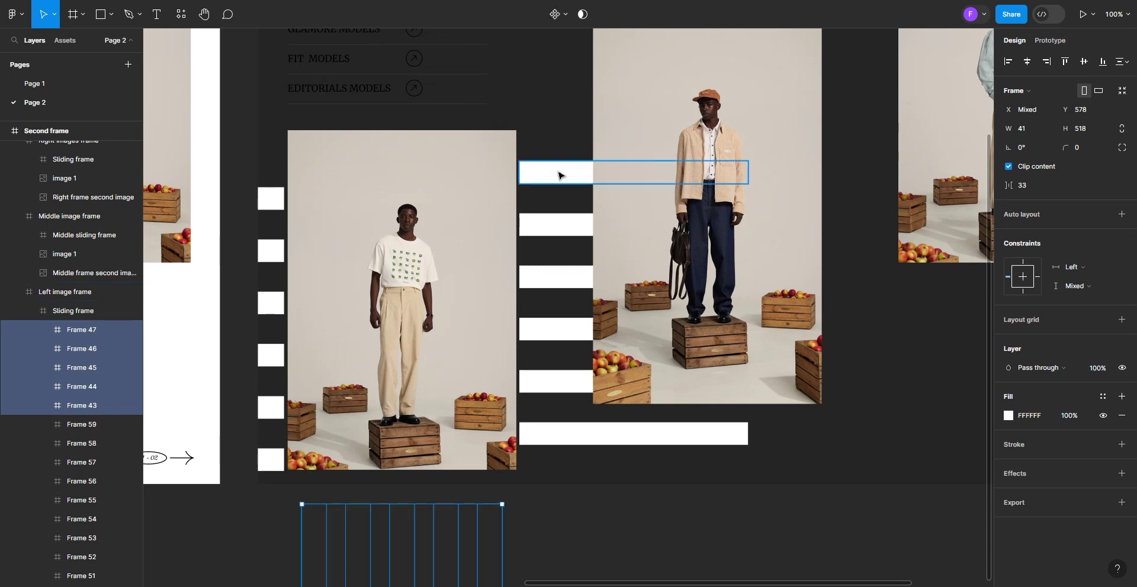
pyautogui.press('Up')
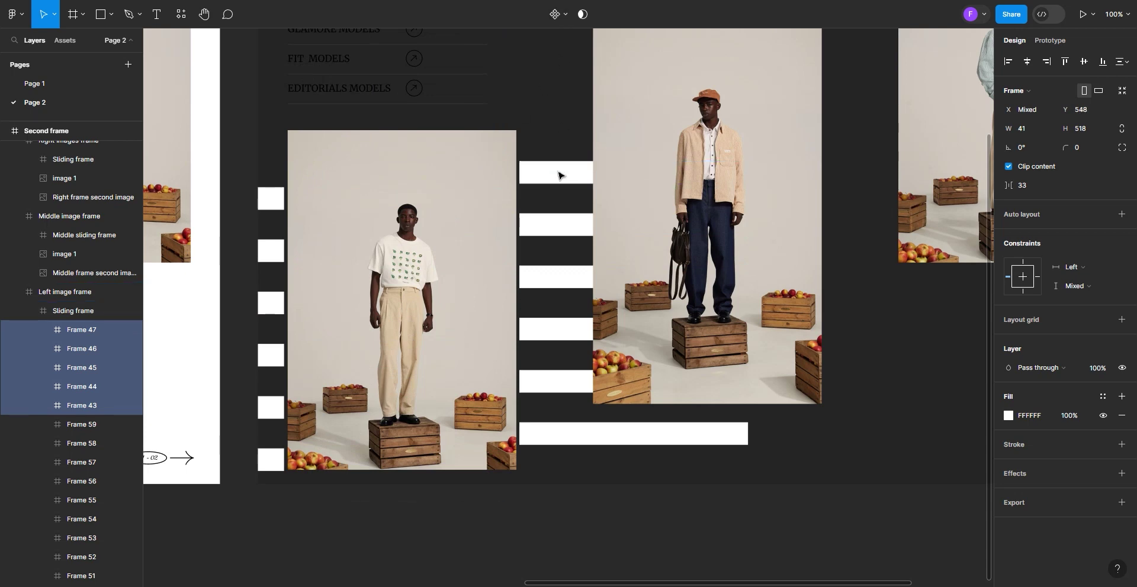
# Select the six horizontal strips on the right of the left image and move them across to its left side, at X -411
pyautogui.click(566, 169)
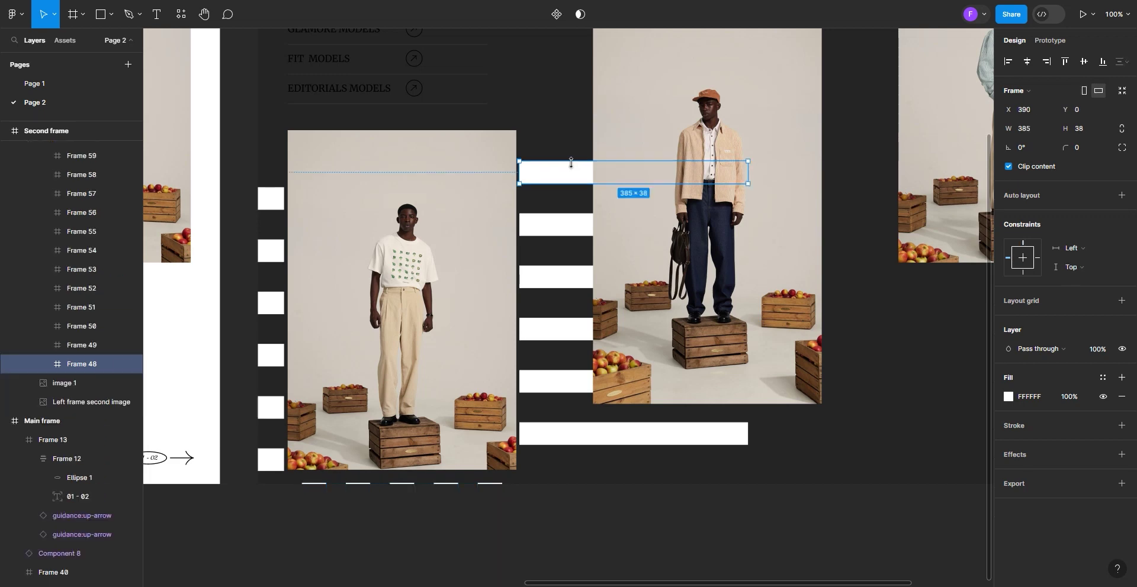
pyautogui.keyDown('shift'); pyautogui.click(569, 225); pyautogui.keyUp('shift')
pyautogui.keyDown('shift'); pyautogui.click(543, 284); pyautogui.keyUp('shift')
pyautogui.keyDown('shift'); pyautogui.click(550, 330); pyautogui.keyUp('shift')
pyautogui.keyDown('shift'); pyautogui.click(553, 382); pyautogui.keyUp('shift')
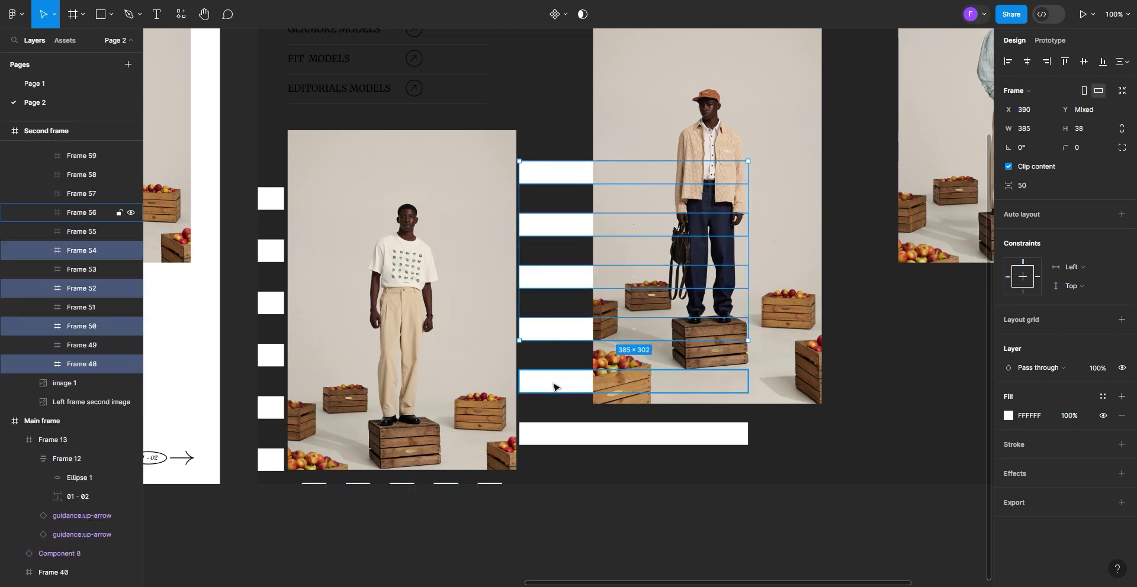
pyautogui.keyDown('shift'); pyautogui.click(559, 436); pyautogui.keyUp('shift')
pyautogui.hotkey('shift', 'Left')
pyautogui.hotkey('shift', 'Left')
pyautogui.hotkey('shift', 'Left')
pyautogui.hotkey('shift', 'Left')
pyautogui.hotkey('shift', 'Left')
pyautogui.hotkey('shift', 'Left')
pyautogui.hotkey('shift', 'Left')
pyautogui.hotkey('shift', 'Left')
pyautogui.hotkey('shift', 'Left')
pyautogui.hotkey('shift', 'Left')
pyautogui.hotkey('shift', 'Left')
pyautogui.hotkey('shift', 'Left')
pyautogui.hotkey('shift', 'Left')
pyautogui.hotkey('shift', 'Left')
pyautogui.hotkey('shift', 'Left')
pyautogui.hotkey('shift', 'Left')
pyautogui.hotkey('shift', 'Left')
pyautogui.hotkey('shift', 'Left')
pyautogui.hotkey('shift', 'Left')
pyautogui.hotkey('shift', 'Left')
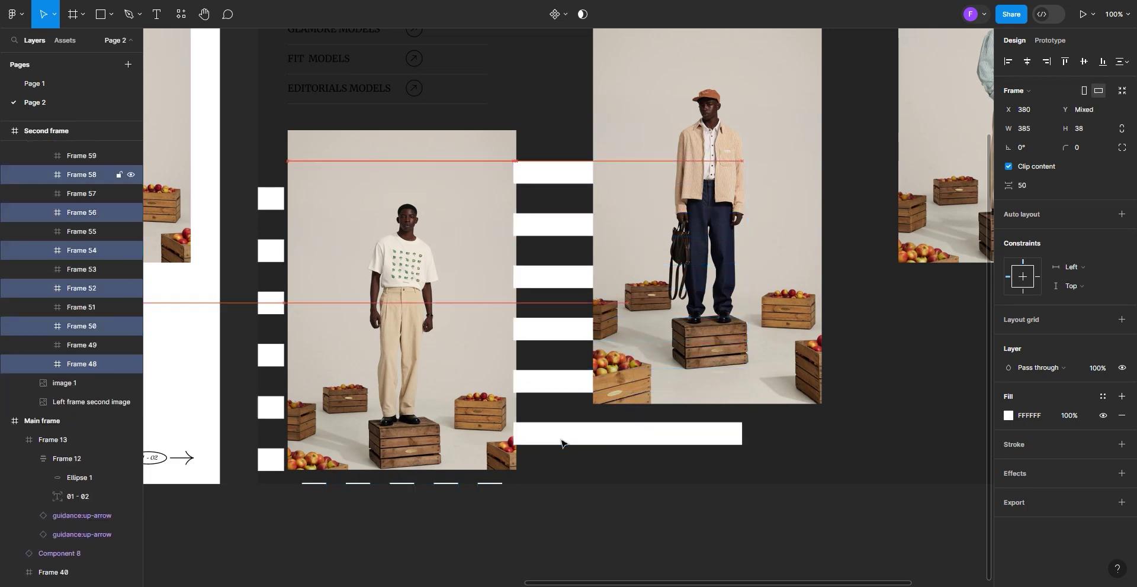
pyautogui.hotkey('shift', 'Left')
pyautogui.hotkey('shift', 'Left')
pyautogui.hotkey('shift', 'Left')
pyautogui.hotkey('shift', 'Left')
pyautogui.hotkey('shift', 'Left')
pyautogui.hotkey('shift', 'Left')
pyautogui.hotkey('shift', 'Left')
pyautogui.hotkey('shift', 'Left')
pyautogui.hotkey('shift', 'Left')
pyautogui.hotkey('shift', 'Left')
pyautogui.hotkey('shift', 'Left')
pyautogui.hotkey('shift', 'Left')
pyautogui.hotkey('shift', 'Left')
pyautogui.hotkey('shift', 'Left')
pyautogui.hotkey('shift', 'Left')
pyautogui.hotkey('shift', 'Left')
pyautogui.hotkey('shift', 'Left')
pyautogui.hotkey('shift', 'Left')
pyautogui.hotkey('shift', 'Left')
pyautogui.hotkey('shift', 'Left')
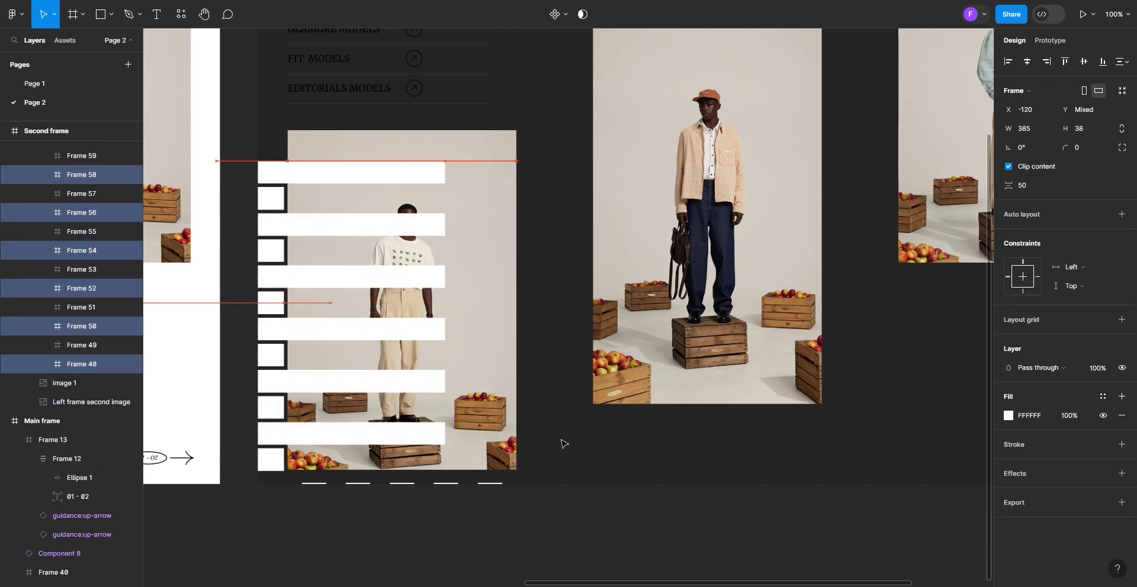
pyautogui.press('Right')
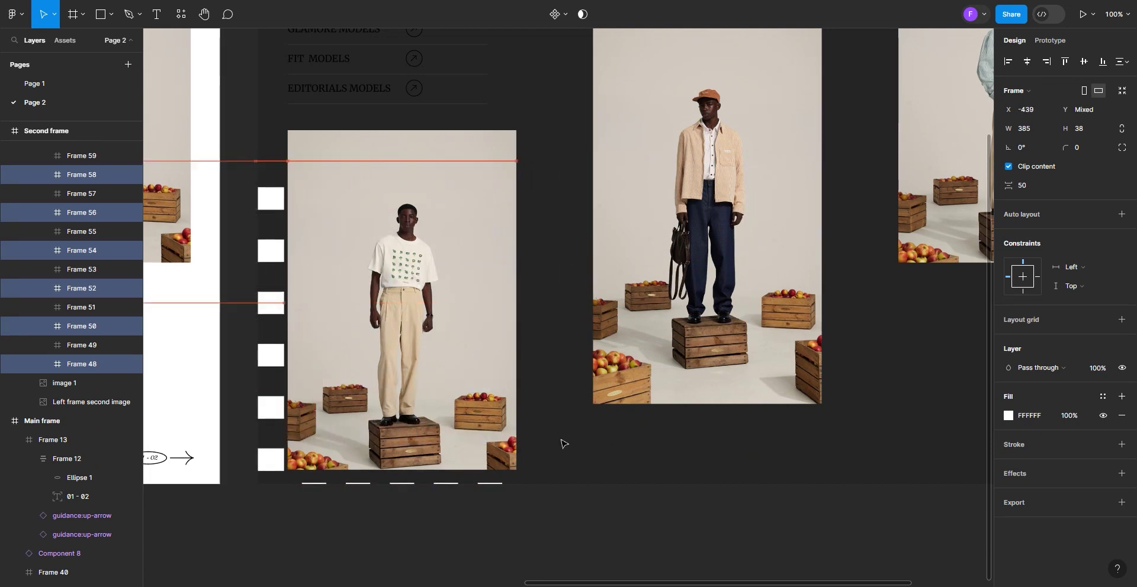
pyautogui.press('Right')
pyautogui.press('Right')
pyautogui.press('Right')
pyautogui.press('Right')
pyautogui.press('Right')
pyautogui.press('Right')
pyautogui.press('Right')
pyautogui.press('Right')
pyautogui.press('Right')
pyautogui.press('Right')
pyautogui.press('Right')
pyautogui.press('Right')
pyautogui.press('Right')
pyautogui.press('Right')
pyautogui.press('Right')
pyautogui.press('Right')
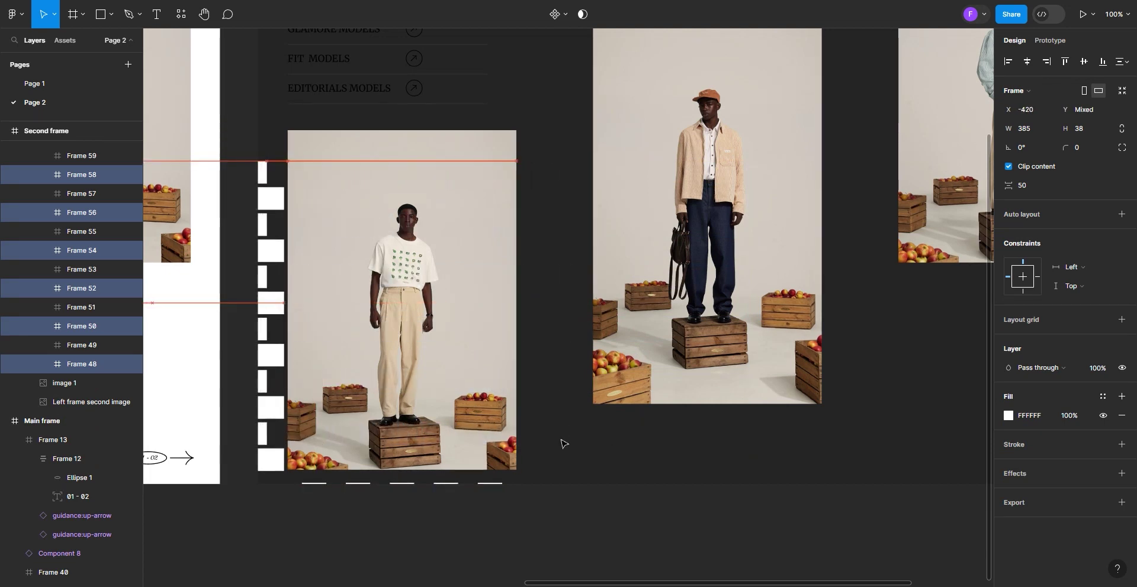
pyautogui.press('Right')
pyautogui.press('Right')
pyautogui.press('Right')
pyautogui.press('Right')
pyautogui.press('Right')
pyautogui.press('Right')
pyautogui.press('Right')
pyautogui.press('Right')
pyautogui.press('Right')
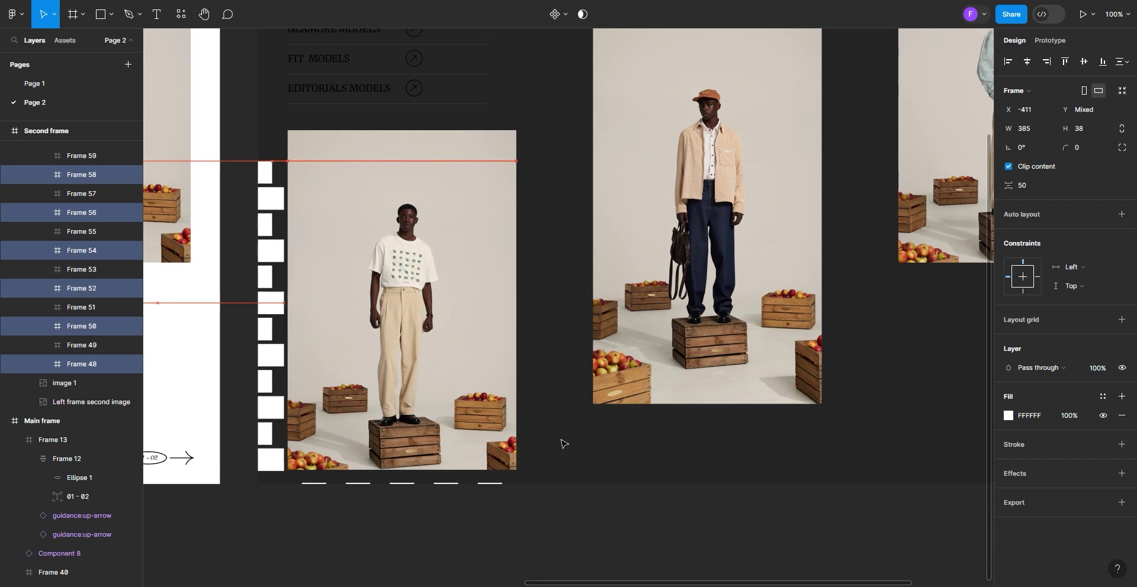
# Select the six horizontal strips to the left of the left image (odd-numbered Frames 49 to 59) and move them across to its right side, at X 411
pyautogui.click(279, 205)
pyautogui.keyDown('shift'); pyautogui.click(276, 250); pyautogui.keyUp('shift')
pyautogui.keyDown('shift'); pyautogui.click(276, 301); pyautogui.keyUp('shift')
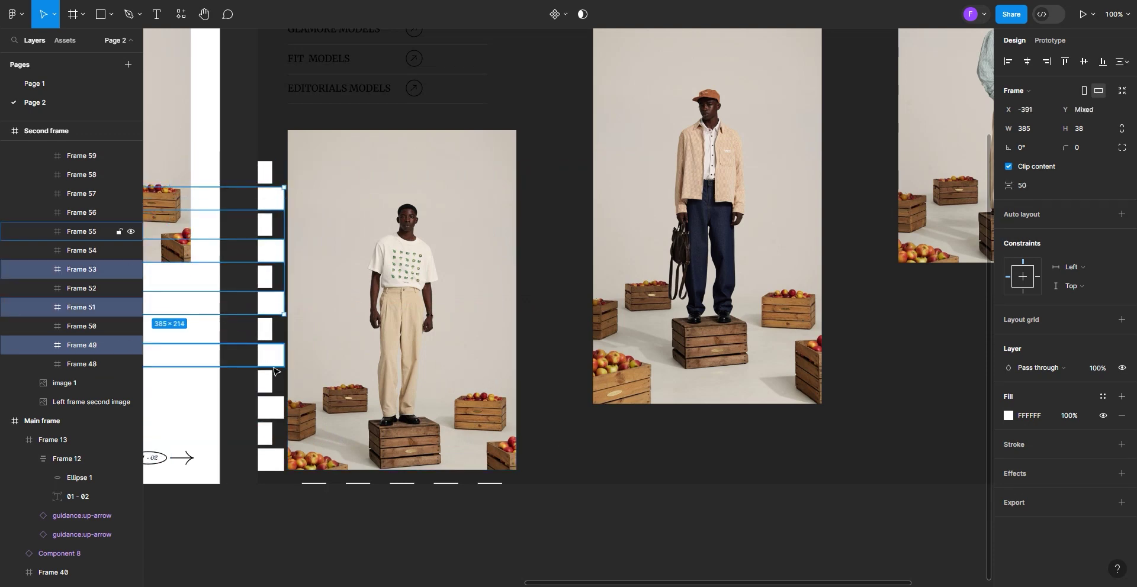
pyautogui.keyDown('shift'); pyautogui.click(273, 369); pyautogui.keyUp('shift')
pyautogui.keyDown('shift'); pyautogui.click(279, 405); pyautogui.keyUp('shift')
pyautogui.keyDown('shift'); pyautogui.click(282, 458); pyautogui.keyUp('shift')
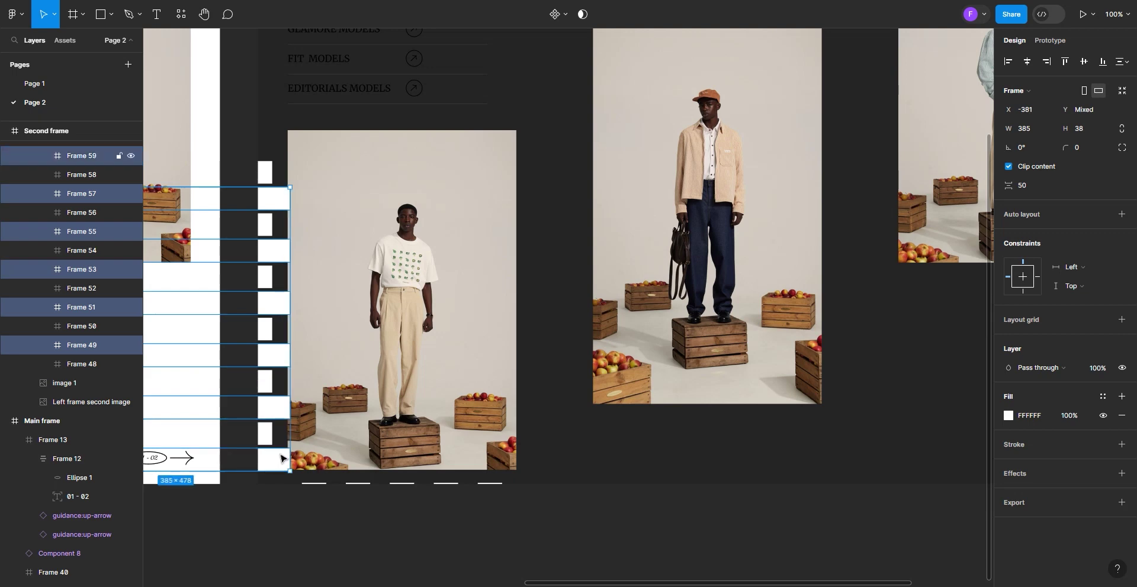
pyautogui.hotkey('shift', 'Right')
pyautogui.hotkey('shift', 'Right')
pyautogui.hotkey('shift', 'Right')
pyautogui.hotkey('shift', 'Right')
pyautogui.hotkey('shift', 'Right')
pyautogui.hotkey('shift', 'Right')
pyautogui.hotkey('shift', 'Right')
pyautogui.hotkey('shift', 'Right')
pyautogui.hotkey('shift', 'Right')
pyautogui.hotkey('shift', 'Right')
pyautogui.hotkey('shift', 'Right')
pyautogui.hotkey('shift', 'Right')
pyautogui.hotkey('shift', 'Right')
pyautogui.hotkey('shift', 'Right')
pyautogui.hotkey('shift', 'Right')
pyautogui.hotkey('shift', 'Right')
pyautogui.hotkey('shift', 'Right')
pyautogui.hotkey('shift', 'Right')
pyautogui.hotkey('shift', 'Right')
pyautogui.hotkey('shift', 'Right')
pyautogui.hotkey('shift', 'Right')
pyautogui.hotkey('shift', 'Right')
pyautogui.hotkey('shift', 'Right')
pyautogui.hotkey('shift', 'Right')
pyautogui.hotkey('shift', 'Right')
pyautogui.hotkey('shift', 'Right')
pyautogui.hotkey('shift', 'Right')
pyautogui.hotkey('shift', 'Right')
pyautogui.hotkey('shift', 'Right')
pyautogui.hotkey('shift', 'Right')
pyautogui.hotkey('shift', 'Right')
pyautogui.hotkey('shift', 'Right')
pyautogui.hotkey('shift', 'Right')
pyautogui.hotkey('shift', 'Right')
pyautogui.hotkey('shift', 'Right')
pyautogui.hotkey('shift', 'Right')
pyautogui.hotkey('shift', 'Right')
pyautogui.hotkey('shift', 'Right')
pyautogui.hotkey('shift', 'Right')
pyautogui.hotkey('shift', 'Right')
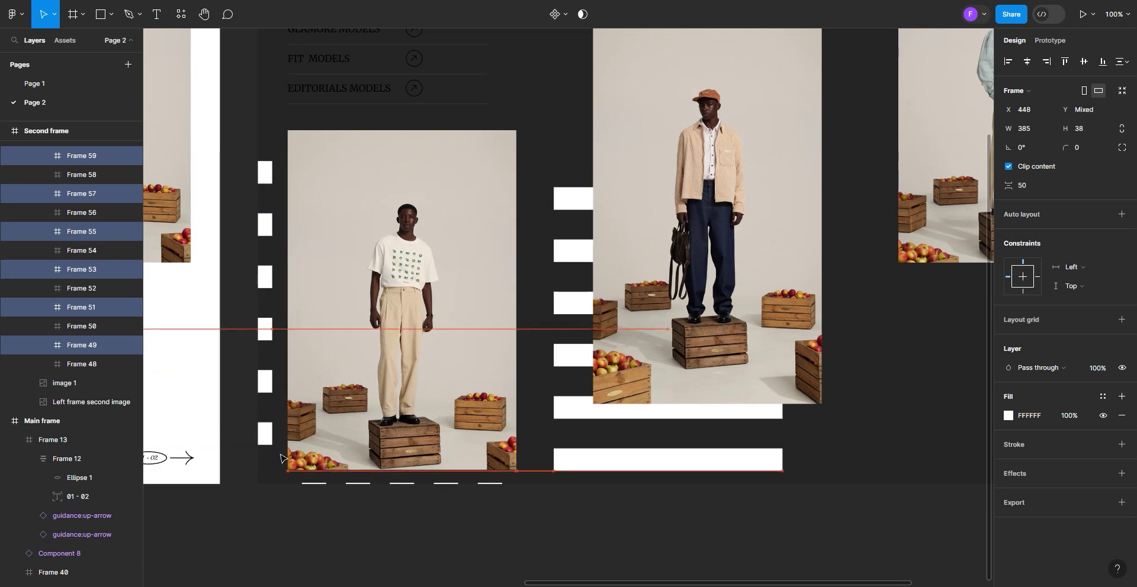
pyautogui.press('Left')
pyautogui.press('Left')
pyautogui.press('Left')
pyautogui.press('Left')
pyautogui.press('Left')
pyautogui.press('Left')
pyautogui.press('Left')
pyautogui.press('Left')
pyautogui.press('Left')
pyautogui.press('Left')
pyautogui.press('Left')
pyautogui.press('Left')
pyautogui.press('Left')
pyautogui.press('Left')
pyautogui.press('Left')
pyautogui.press('Left')
pyautogui.press('Left')
pyautogui.press('Left')
pyautogui.press('Left')
pyautogui.press('Left')
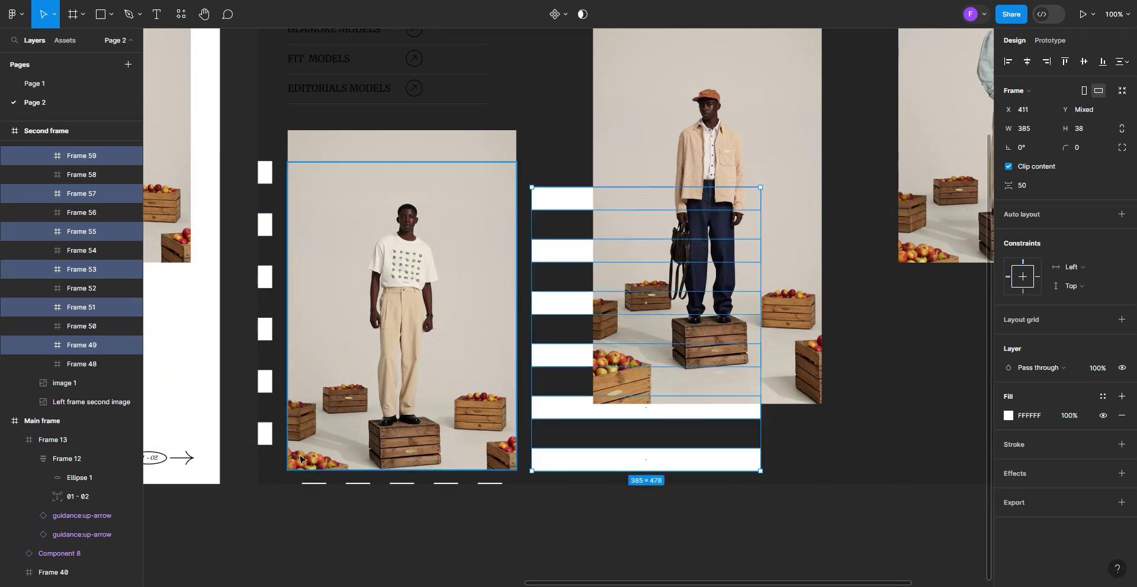
# Turn Clip content back on for the Sliding frame inside Second frame's Left image frame and for the Left image frame itself
pyautogui.click(331, 334)
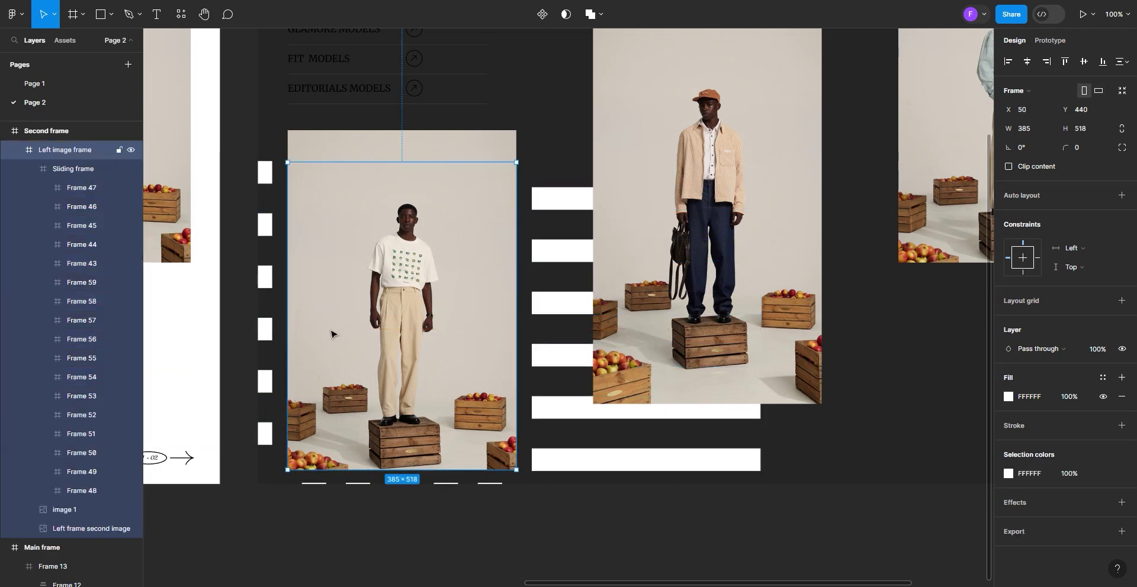
pyautogui.click(15, 150)
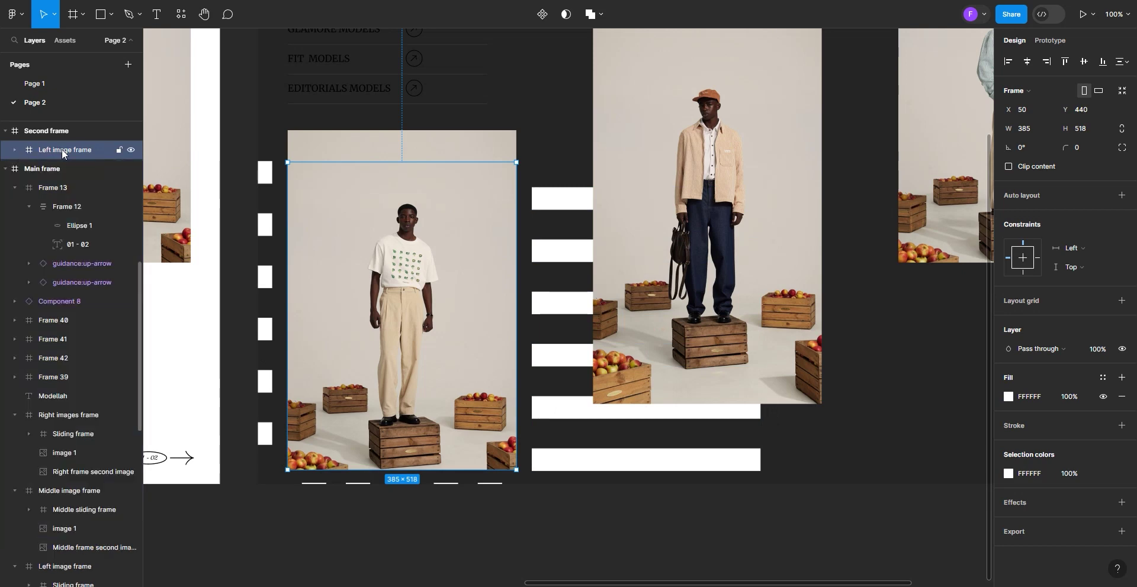
pyautogui.scroll(2, 62, 149)
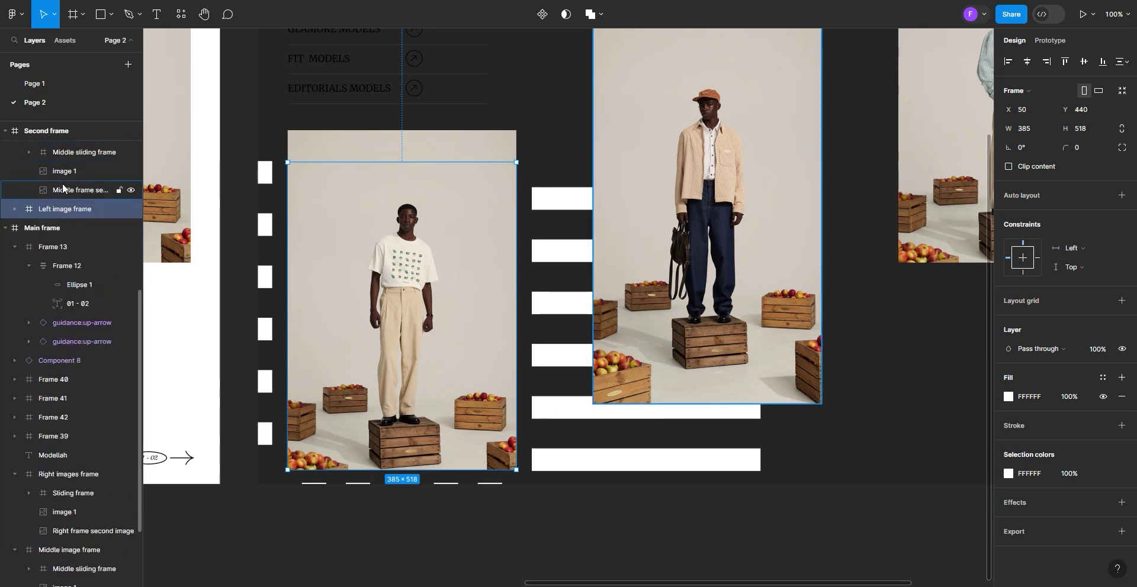
pyautogui.click(16, 209)
pyautogui.click(30, 228)
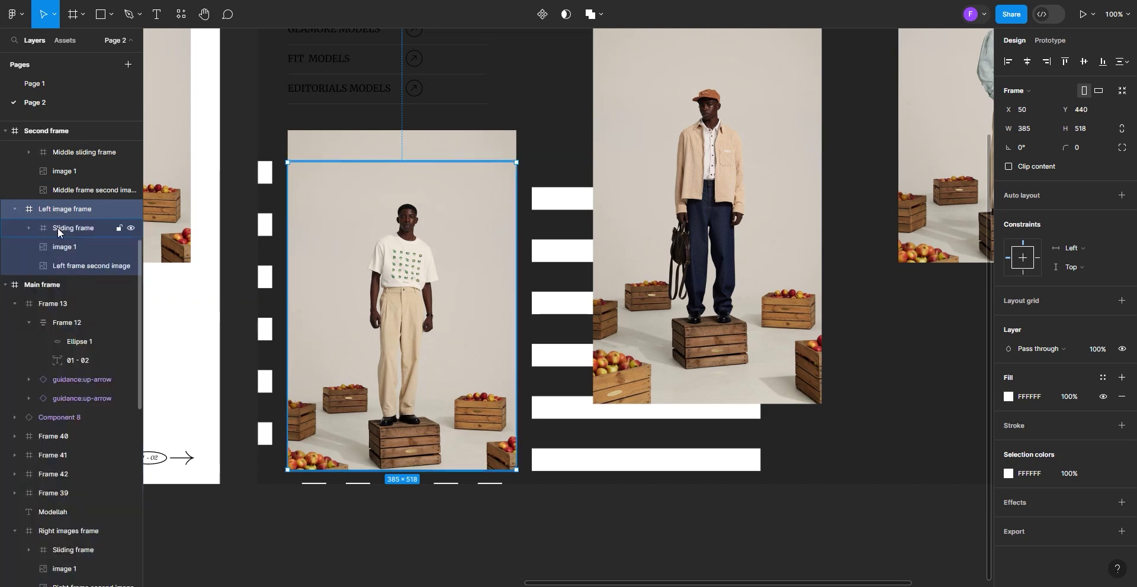
pyautogui.click(58, 227)
pyautogui.click(1009, 166)
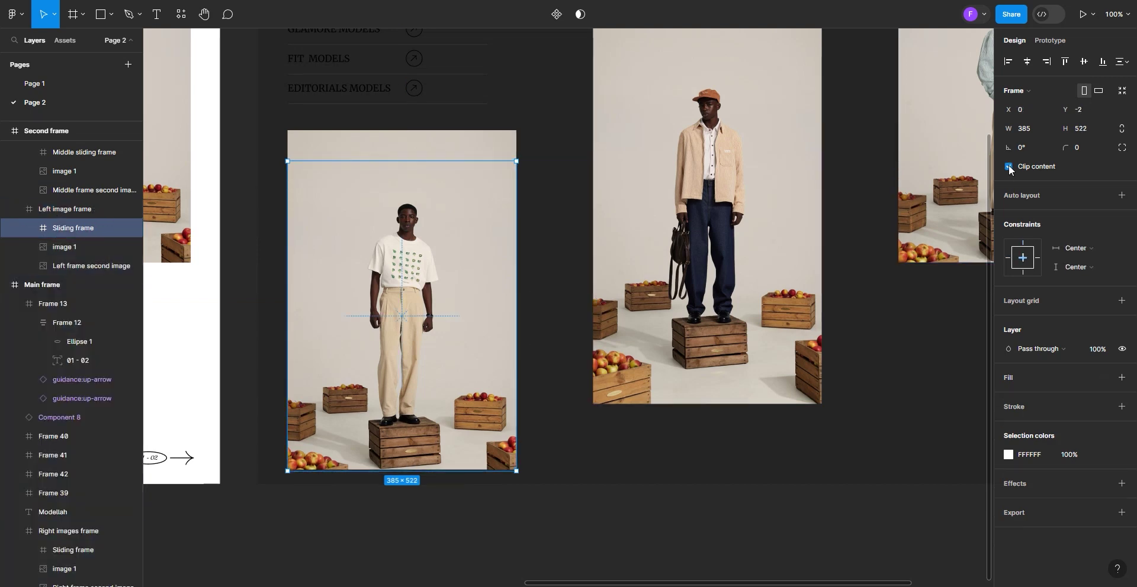
pyautogui.click(57, 209)
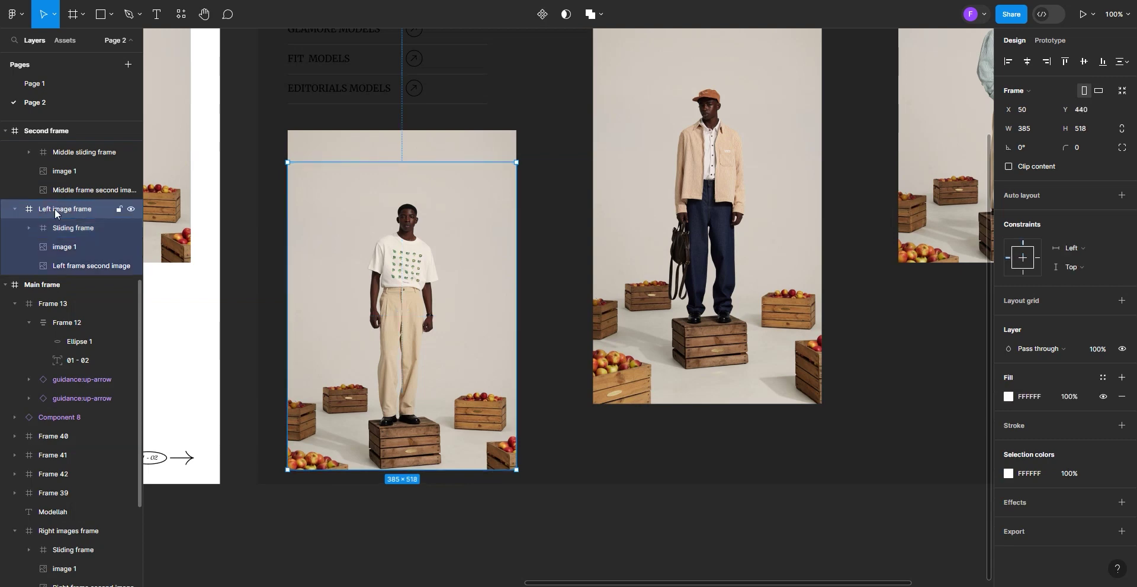
pyautogui.click(1009, 168)
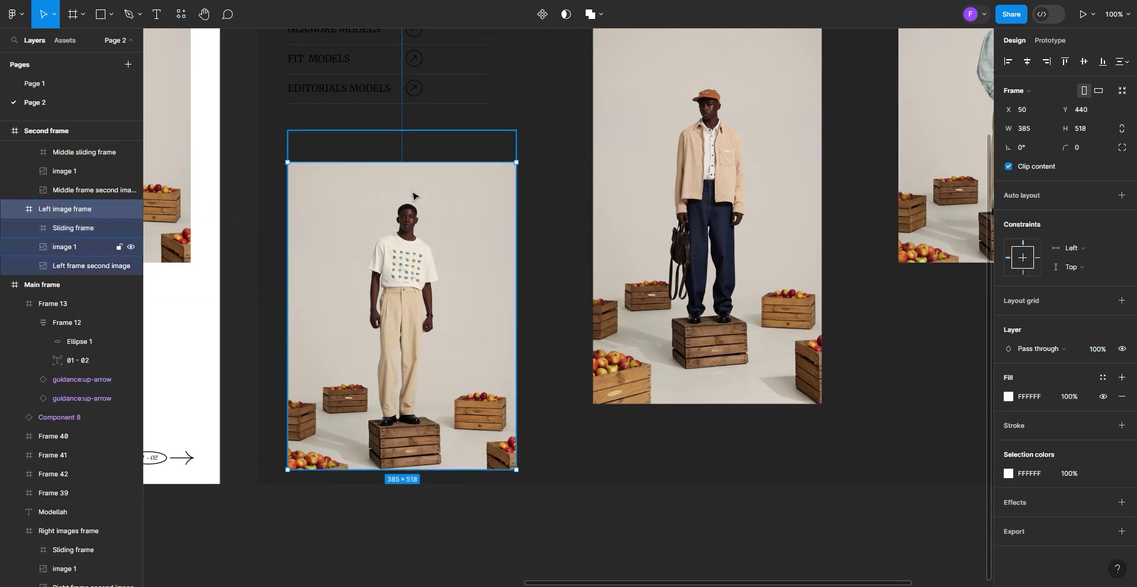
# In Second frame, turn off Clip content for the Middle sliding frame and for the Middle image frame that contains it
pyautogui.scroll(-3, 412, 197)
pyautogui.scroll(5, 702, 271)
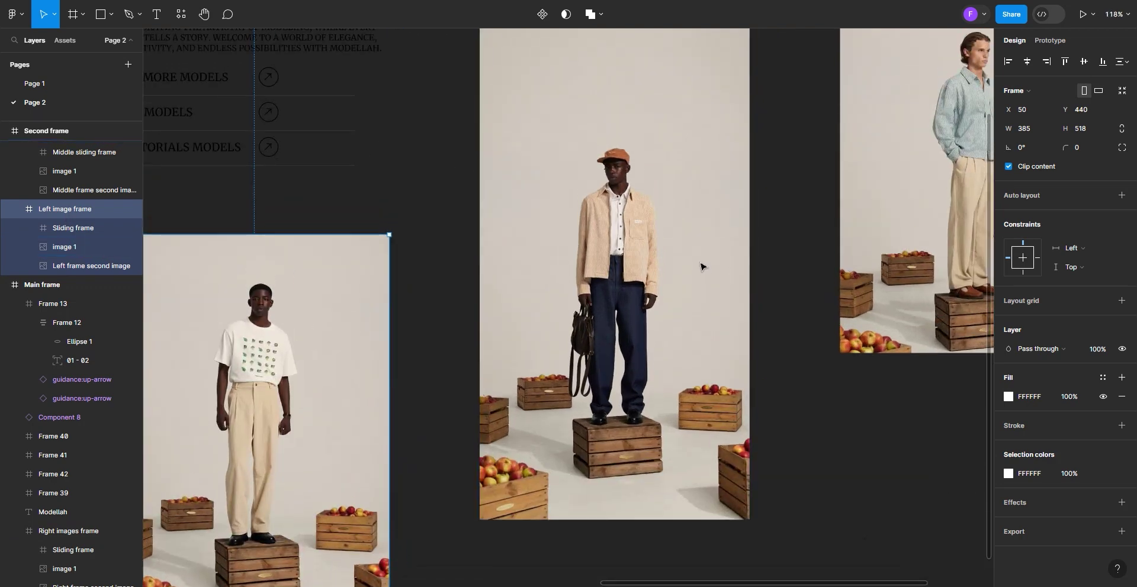
pyautogui.click(643, 272)
pyautogui.scroll(-1, 643, 272)
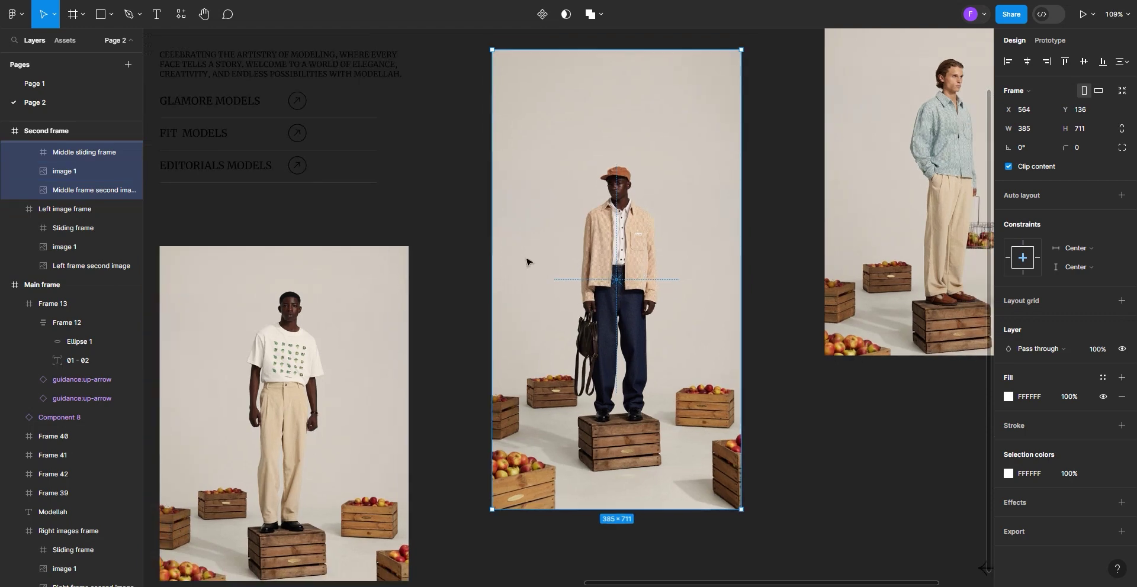
pyautogui.click(63, 152)
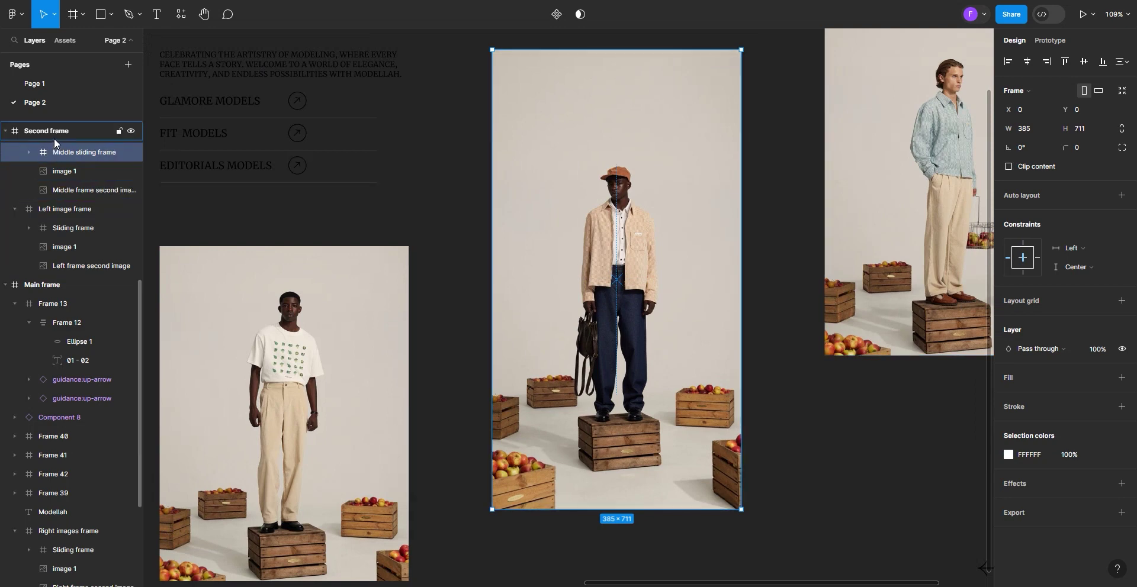
pyautogui.scroll(1, 48, 152)
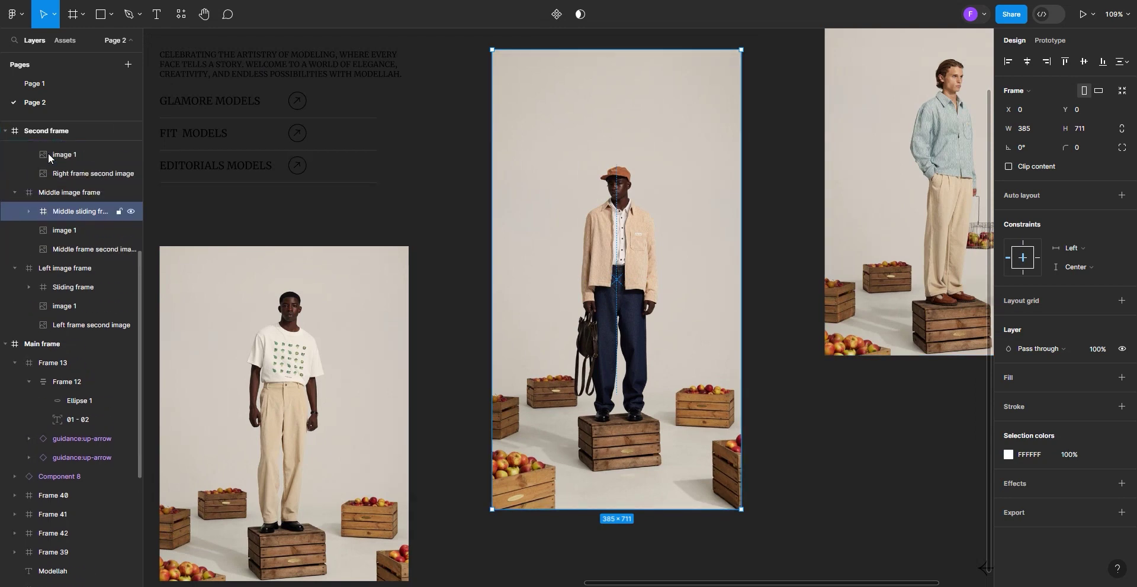
pyautogui.click(55, 192)
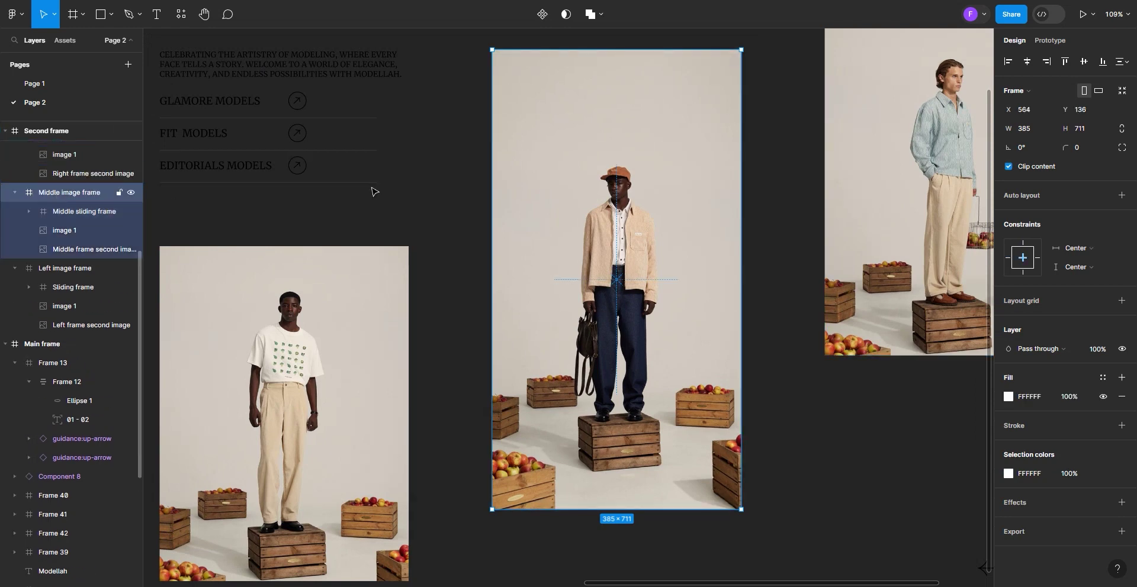
pyautogui.click(1008, 167)
pyautogui.scroll(2, 661, 215)
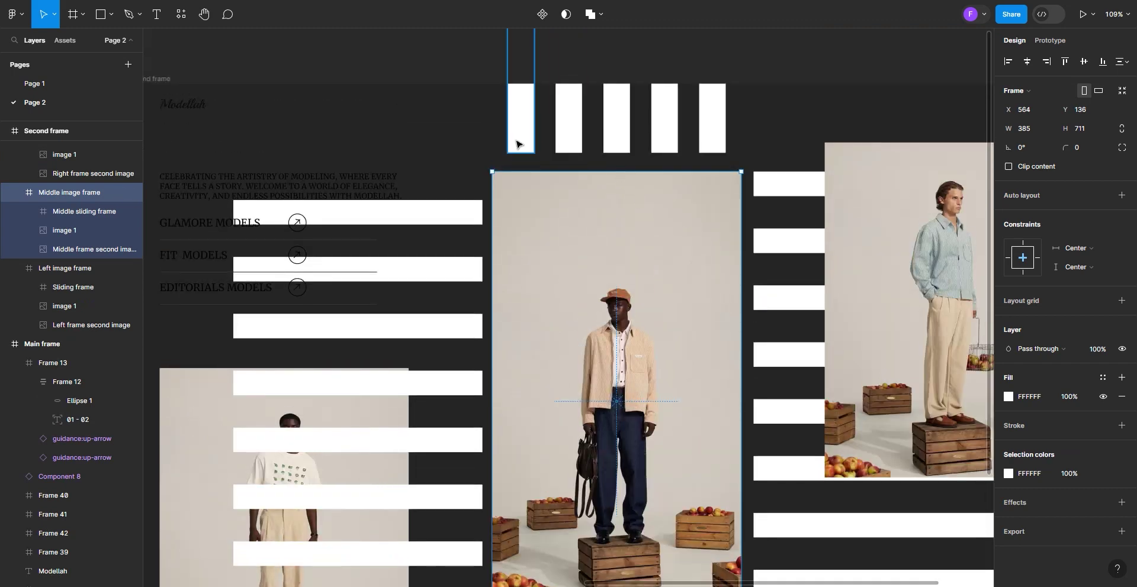
# Select the five vertical strips above the middle image (Frames 60 to 64) and move them straight down to just below it, at Y 711
pyautogui.click(515, 144)
pyautogui.keyDown('shift'); pyautogui.click(565, 142); pyautogui.keyUp('shift')
pyautogui.keyDown('shift'); pyautogui.click(616, 142); pyautogui.keyUp('shift')
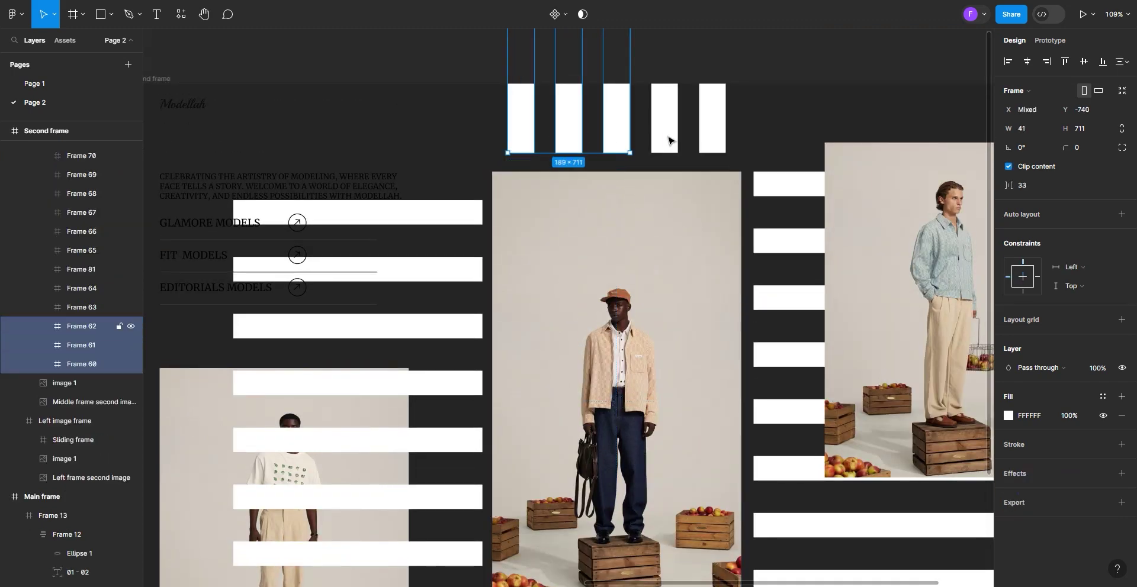
pyautogui.keyDown('shift'); pyautogui.click(663, 142); pyautogui.keyUp('shift')
pyautogui.keyDown('shift'); pyautogui.click(702, 143); pyautogui.keyUp('shift')
pyautogui.press('Down')
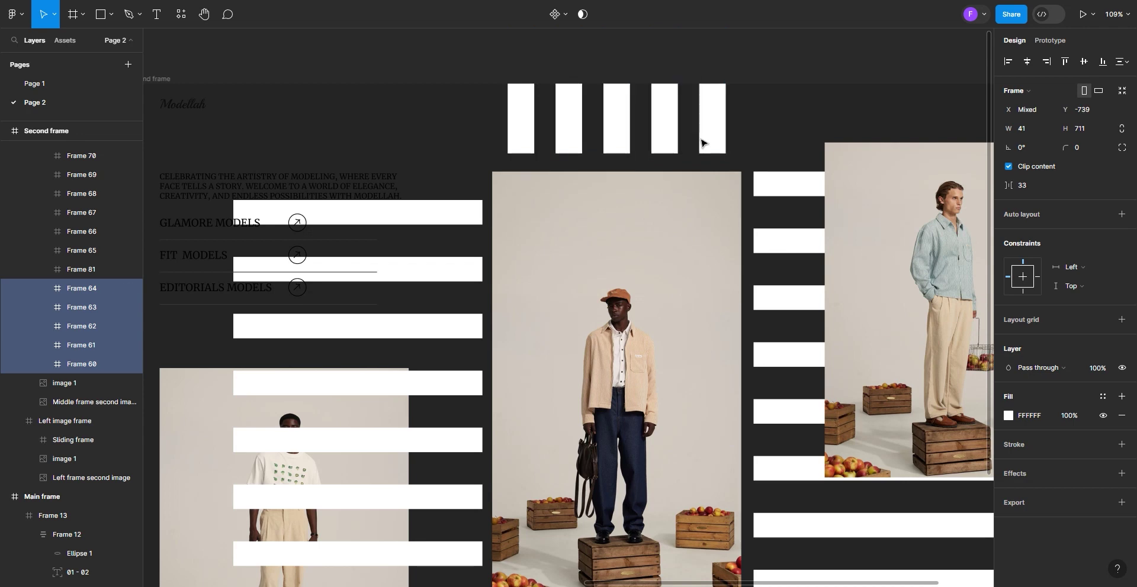
pyautogui.hotkey('shift', 'Down')
pyautogui.hotkey('shift', 'Down')
pyautogui.hotkey('shift', 'Down')
pyautogui.hotkey('shift', 'Down')
pyautogui.hotkey('shift', 'Down')
pyautogui.hotkey('shift', 'Down')
pyautogui.hotkey('shift', 'Down')
pyautogui.hotkey('shift', 'Down')
pyautogui.hotkey('shift', 'Down')
pyautogui.hotkey('shift', 'Down')
pyautogui.hotkey('shift', 'Down')
pyautogui.hotkey('shift', 'Down')
pyautogui.hotkey('shift', 'Down')
pyautogui.hotkey('shift', 'Down')
pyautogui.hotkey('shift', 'Down')
pyautogui.hotkey('shift', 'Down')
pyautogui.hotkey('shift', 'Down')
pyautogui.hotkey('shift', 'Down')
pyautogui.hotkey('shift', 'Down')
pyautogui.hotkey('shift', 'Down')
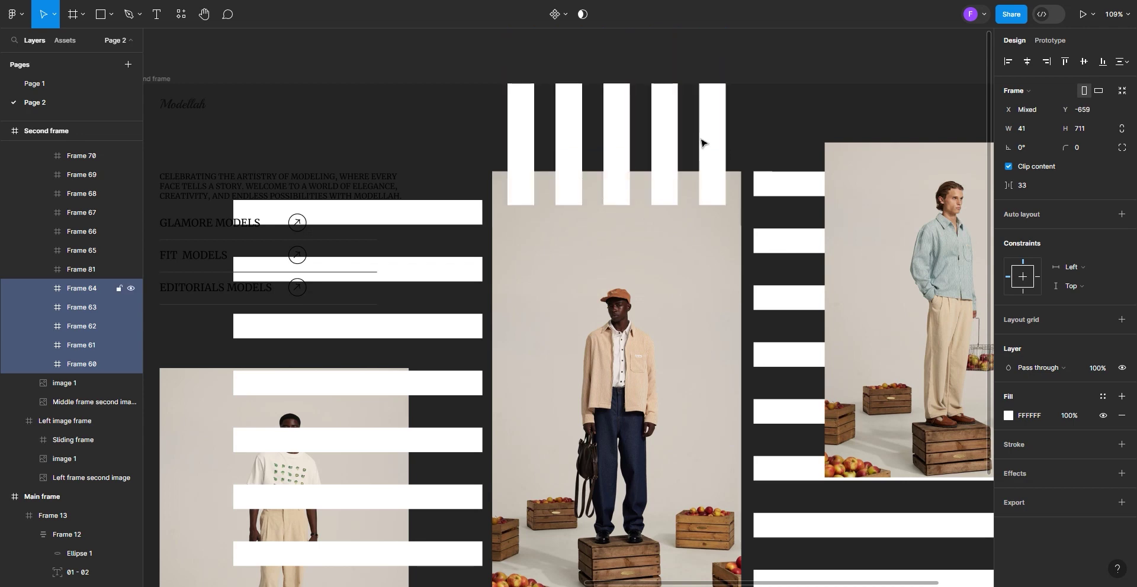
pyautogui.hotkey('shift', 'Down')
pyautogui.hotkey('shift', 'Down')
pyautogui.hotkey('shift', 'Down')
pyautogui.hotkey('shift', 'Down')
pyautogui.hotkey('shift', 'Down')
pyautogui.hotkey('shift', 'Down')
pyautogui.hotkey('shift', 'Down')
pyautogui.hotkey('shift', 'Down')
pyautogui.hotkey('shift', 'Down')
pyautogui.hotkey('shift', 'Down')
pyautogui.hotkey('shift', 'Down')
pyautogui.hotkey('shift', 'Down')
pyautogui.hotkey('shift', 'Down')
pyautogui.hotkey('shift', 'Down')
pyautogui.hotkey('shift', 'Down')
pyautogui.hotkey('shift', 'Down')
pyautogui.hotkey('shift', 'Down')
pyautogui.hotkey('shift', 'Down')
pyautogui.hotkey('shift', 'Down')
pyautogui.hotkey('shift', 'Down')
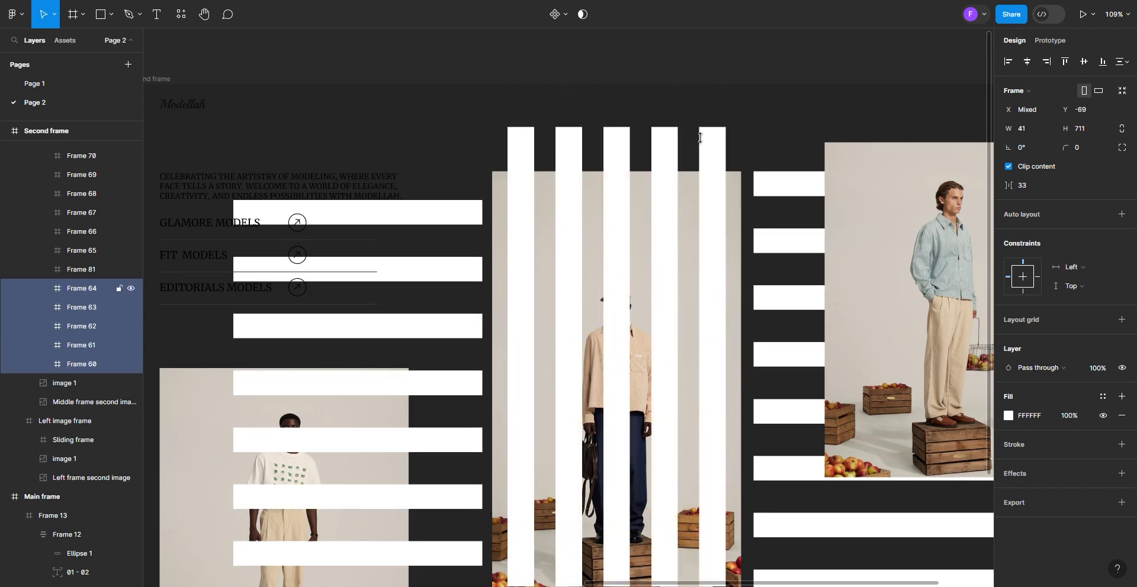
pyautogui.hotkey('shift', 'Down')
pyautogui.hotkey('shift', 'Down')
pyautogui.hotkey('shift', 'Down')
pyautogui.hotkey('shift', 'Down')
pyautogui.hotkey('shift', 'Down')
pyautogui.hotkey('shift', 'Down')
pyautogui.hotkey('shift', 'Down')
pyautogui.hotkey('shift', 'Down')
pyautogui.hotkey('shift', 'Down')
pyautogui.hotkey('shift', 'Down')
pyautogui.hotkey('shift', 'Down')
pyautogui.hotkey('shift', 'Down')
pyautogui.hotkey('shift', 'Down')
pyautogui.hotkey('shift', 'Down')
pyautogui.hotkey('shift', 'Down')
pyautogui.hotkey('shift', 'Down')
pyautogui.hotkey('shift', 'Down')
pyautogui.hotkey('shift', 'Down')
pyautogui.hotkey('shift', 'Down')
pyautogui.hotkey('shift', 'Down')
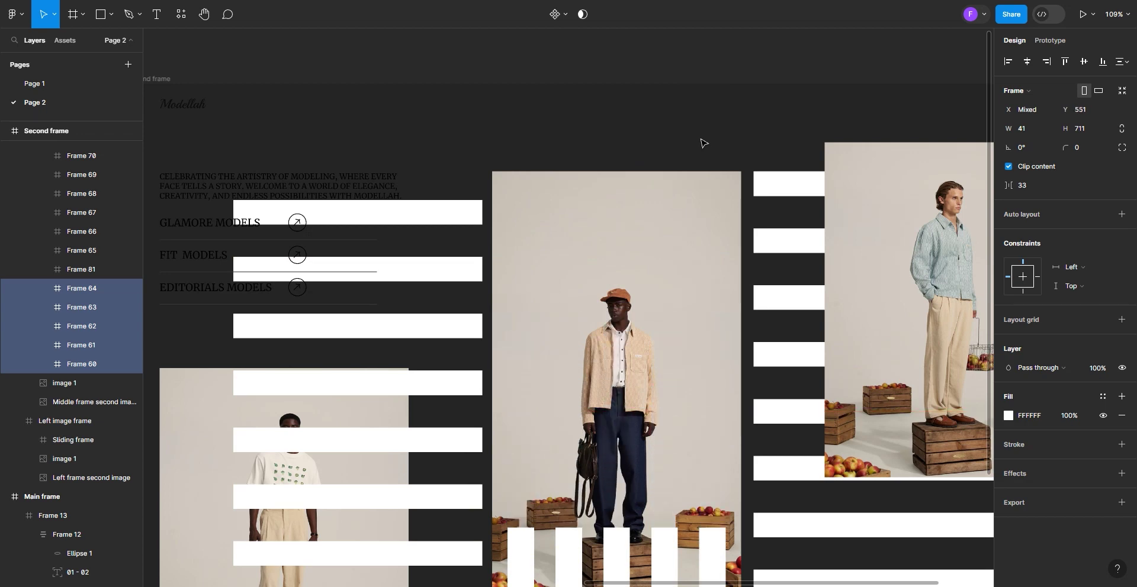
pyautogui.scroll(-4, 703, 144)
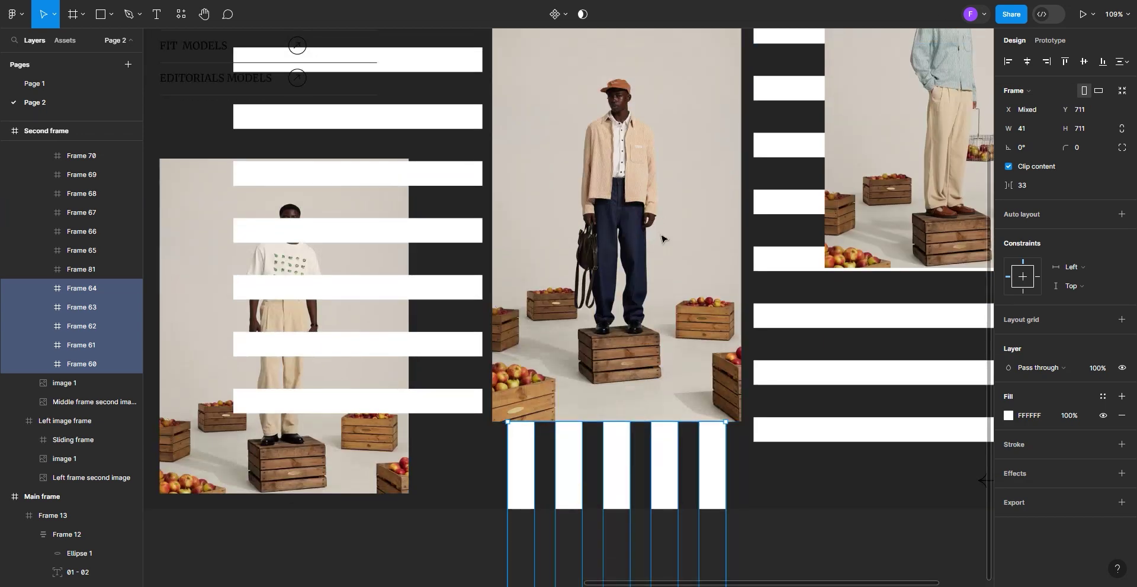
# Nudge the five vertical strips (Frames 60 to 64) further down from the middle image, to Y 723
pyautogui.press('Down')
pyautogui.press('Down')
pyautogui.press('Down')
pyautogui.press('Down')
pyautogui.press('Down')
pyautogui.press('Down')
pyautogui.press('Down')
pyautogui.press('Down')
pyautogui.press('Down')
pyautogui.press('Down')
pyautogui.press('Down')
pyautogui.press('Down')
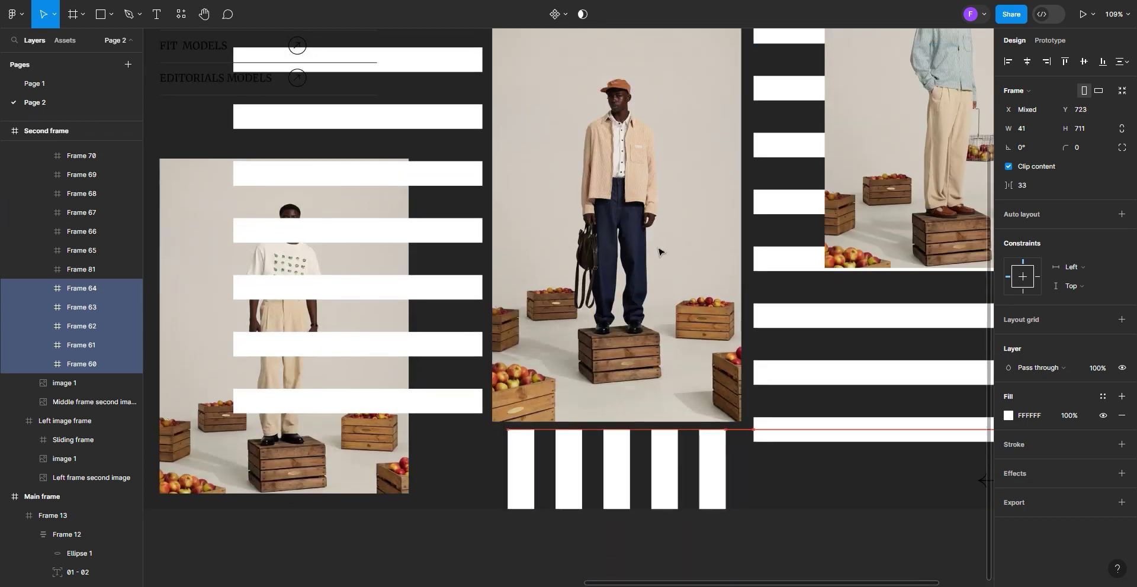
# Select the nine horizontal strips to the right of the middle image (odd-numbered Frames 65 to 81) and move them across to its left side, at X -417
pyautogui.click(768, 428)
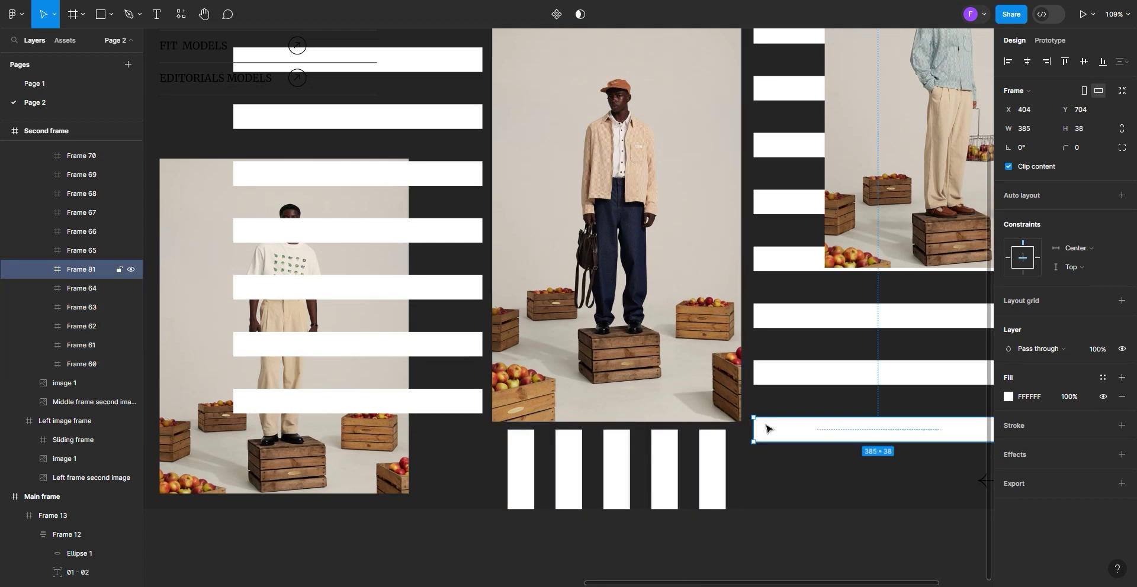
pyautogui.keyDown('shift'); pyautogui.click(774, 370); pyautogui.keyUp('shift')
pyautogui.keyDown('shift'); pyautogui.click(776, 313); pyautogui.keyUp('shift')
pyautogui.keyDown('shift'); pyautogui.click(786, 269); pyautogui.keyUp('shift')
pyautogui.keyDown('shift'); pyautogui.click(787, 208); pyautogui.keyUp('shift')
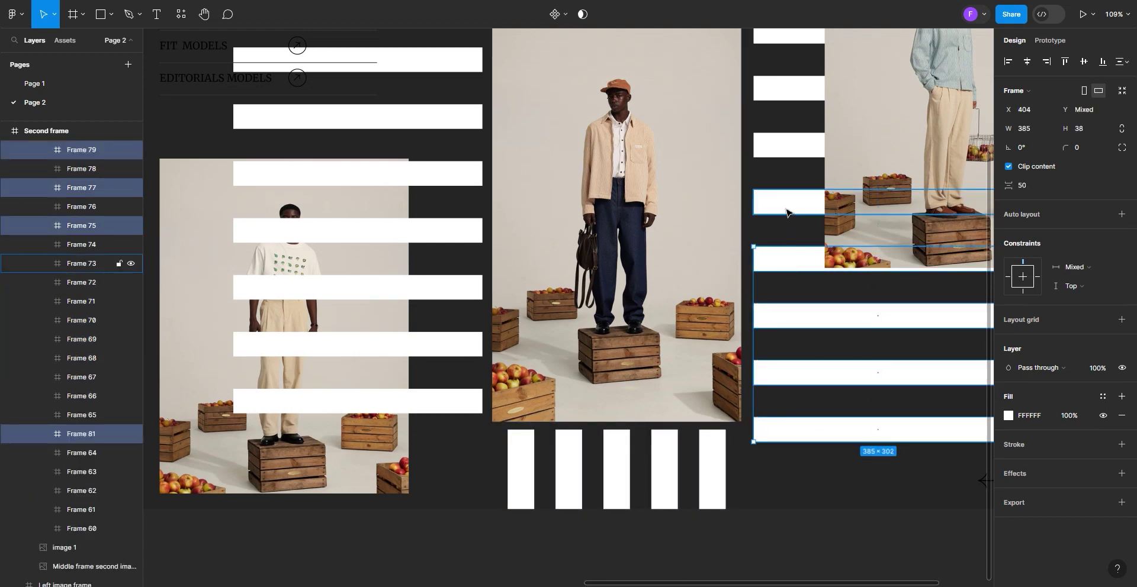
pyautogui.keyDown('shift'); pyautogui.click(782, 149); pyautogui.keyUp('shift')
pyautogui.keyDown('shift'); pyautogui.click(787, 95); pyautogui.keyUp('shift')
pyautogui.keyDown('shift'); pyautogui.click(787, 37); pyautogui.keyUp('shift')
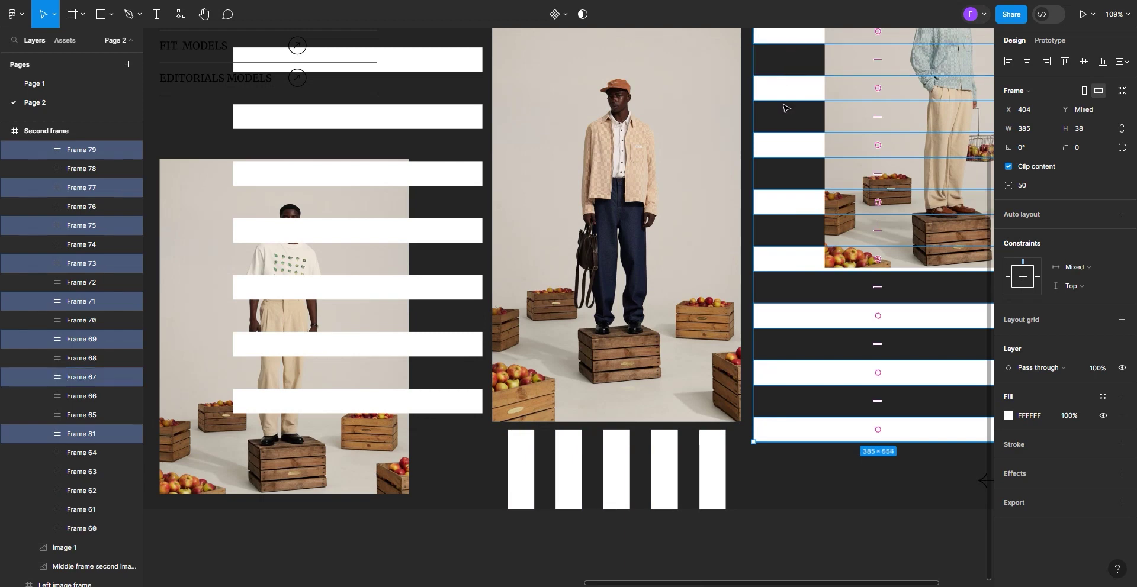
pyautogui.scroll(3, 786, 106)
pyautogui.keyDown('shift'); pyautogui.click(787, 77); pyautogui.keyUp('shift')
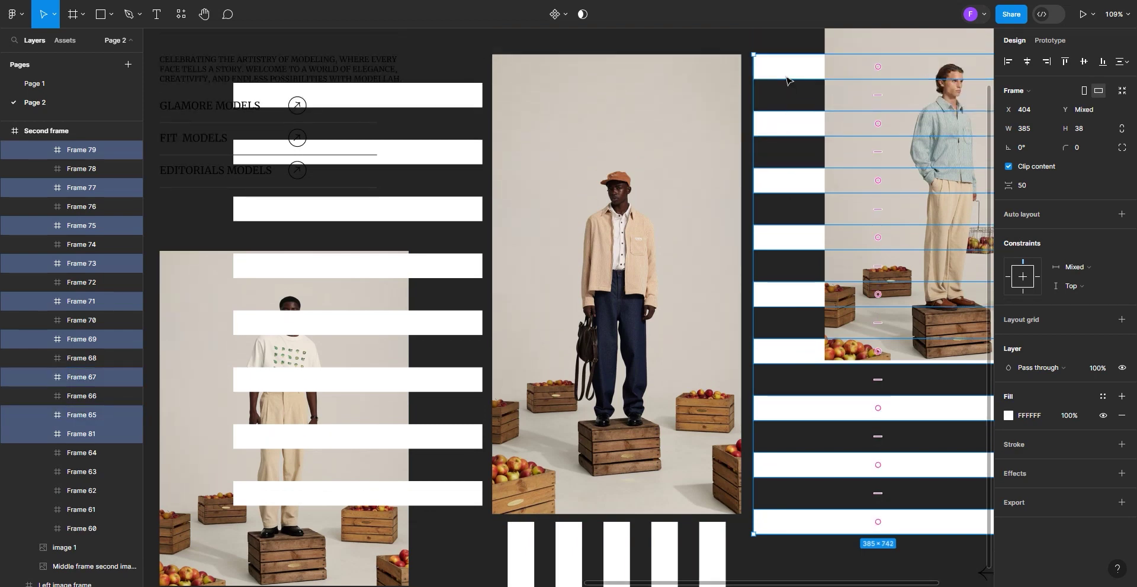
pyautogui.hotkey('shift', 'Left')
pyautogui.hotkey('shift', 'Left')
pyautogui.hotkey('shift', 'Left')
pyautogui.hotkey('shift', 'Left')
pyautogui.hotkey('shift', 'Left')
pyautogui.hotkey('shift', 'Left')
pyautogui.hotkey('shift', 'Left')
pyautogui.hotkey('shift', 'Left')
pyautogui.hotkey('shift', 'Left')
pyautogui.hotkey('shift', 'Left')
pyautogui.hotkey('shift', 'Left')
pyautogui.hotkey('shift', 'Left')
pyautogui.hotkey('shift', 'Left')
pyautogui.hotkey('shift', 'Left')
pyautogui.hotkey('shift', 'Left')
pyautogui.hotkey('shift', 'Left')
pyautogui.hotkey('shift', 'Left')
pyautogui.hotkey('shift', 'Left')
pyautogui.hotkey('shift', 'Left')
pyautogui.hotkey('shift', 'Left')
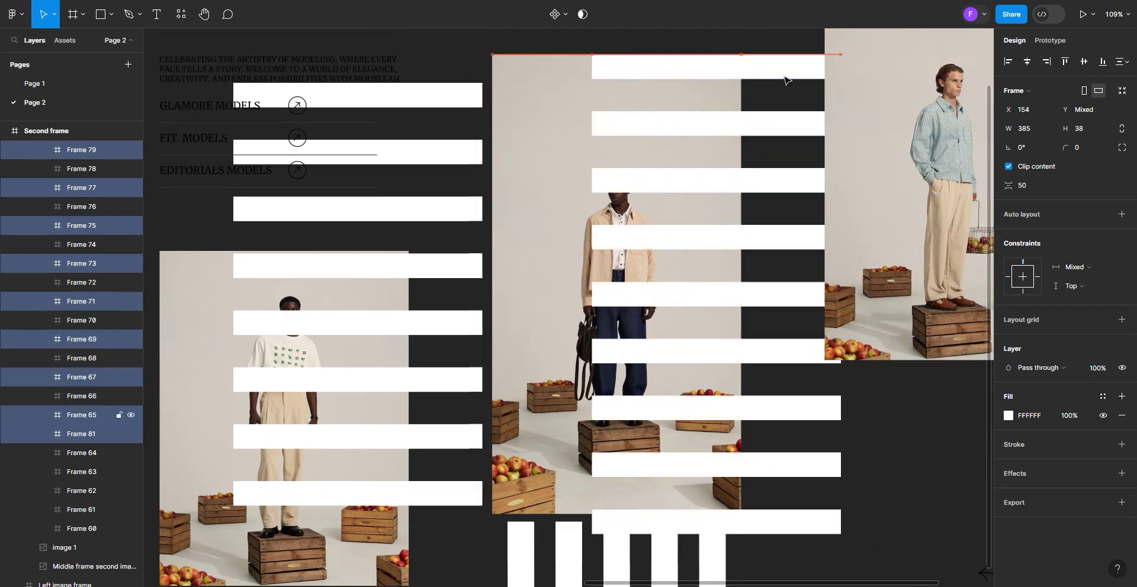
pyautogui.hotkey('shift', 'Left')
pyautogui.hotkey('shift', 'Left')
pyautogui.hotkey('shift', 'Left')
pyautogui.hotkey('shift', 'Left')
pyautogui.hotkey('shift', 'Left')
pyautogui.hotkey('shift', 'Left')
pyautogui.hotkey('shift', 'Left')
pyautogui.hotkey('shift', 'Left')
pyautogui.hotkey('shift', 'Left')
pyautogui.hotkey('shift', 'Left')
pyautogui.hotkey('shift', 'Left')
pyautogui.hotkey('shift', 'Left')
pyautogui.hotkey('shift', 'Left')
pyautogui.hotkey('shift', 'Left')
pyautogui.hotkey('shift', 'Left')
pyautogui.hotkey('shift', 'Left')
pyautogui.hotkey('shift', 'Left')
pyautogui.hotkey('shift', 'Left')
pyautogui.hotkey('shift', 'Left')
pyautogui.hotkey('shift', 'Left')
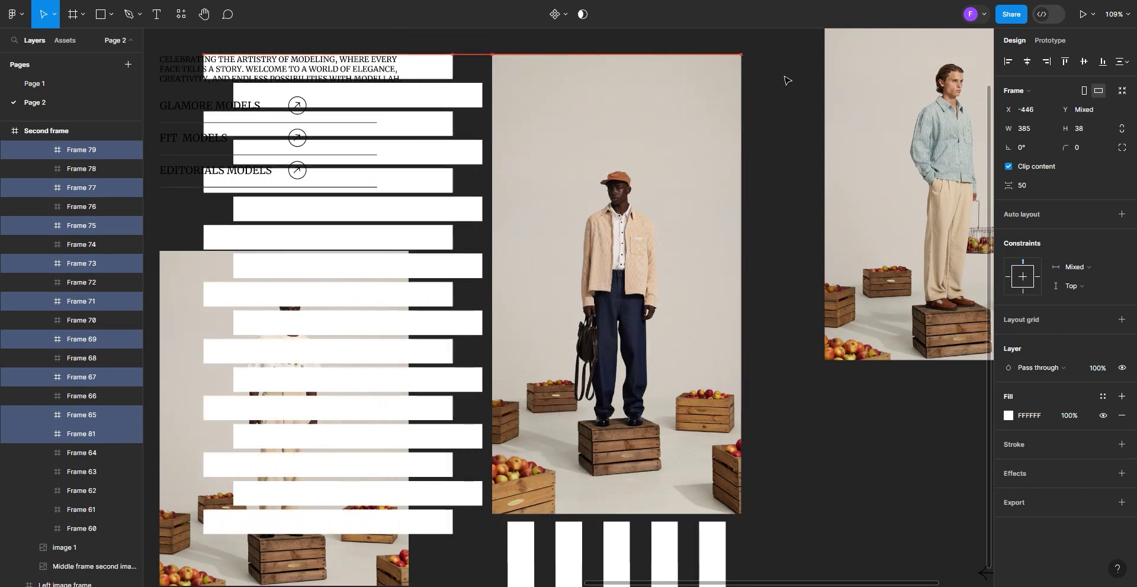
pyautogui.press('Right')
pyautogui.press('Right')
pyautogui.press('Right')
pyautogui.press('Right')
pyautogui.press('Right')
pyautogui.press('Right')
pyautogui.press('Right')
pyautogui.press('Right')
pyautogui.press('Right')
pyautogui.press('Right')
pyautogui.press('Right')
pyautogui.press('Right')
pyautogui.press('Right')
pyautogui.press('Right')
pyautogui.press('Right')
pyautogui.press('Right')
pyautogui.press('Right')
pyautogui.press('Right')
pyautogui.press('Right')
pyautogui.press('Right')
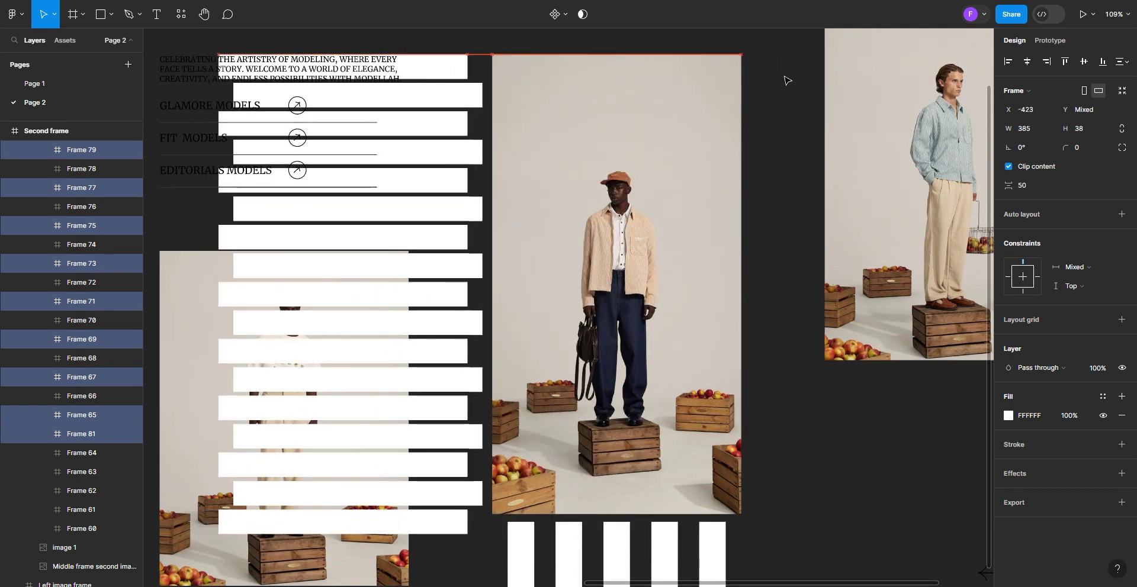
pyautogui.press('Right')
pyautogui.press('Right')
pyautogui.press('Right')
pyautogui.press('Right')
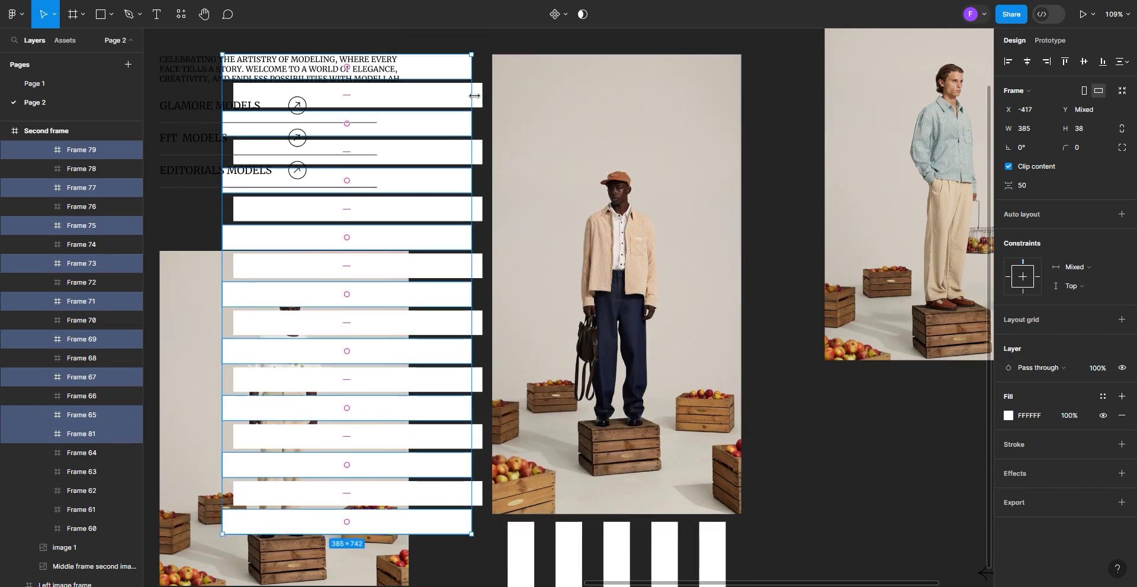
# Select the eight horizontal strips at X -400 (even-numbered Frames 66 to 80) and move them across to the middle image's right side, at X 420
pyautogui.click(476, 95)
pyautogui.keyDown('shift'); pyautogui.click(476, 153); pyautogui.keyUp('shift')
pyautogui.keyDown('shift'); pyautogui.click(477, 209); pyautogui.keyUp('shift')
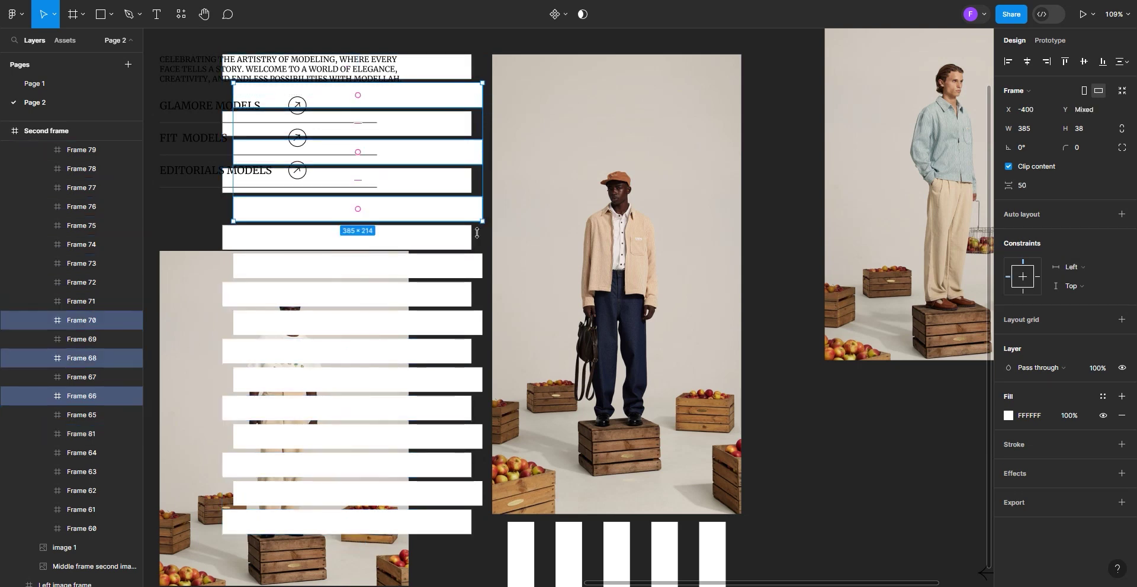
pyautogui.keyDown('shift'); pyautogui.click(477, 266); pyautogui.keyUp('shift')
pyautogui.keyDown('shift'); pyautogui.click(477, 323); pyautogui.keyUp('shift')
pyautogui.keyDown('shift'); pyautogui.click(477, 380); pyautogui.keyUp('shift')
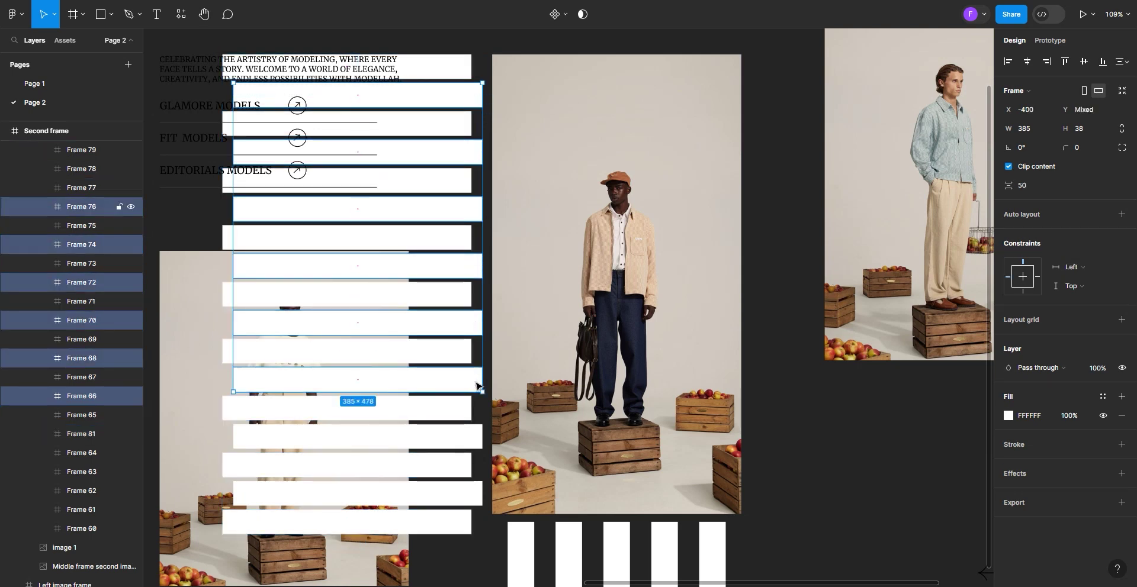
pyautogui.keyDown('shift'); pyautogui.click(476, 436); pyautogui.keyUp('shift')
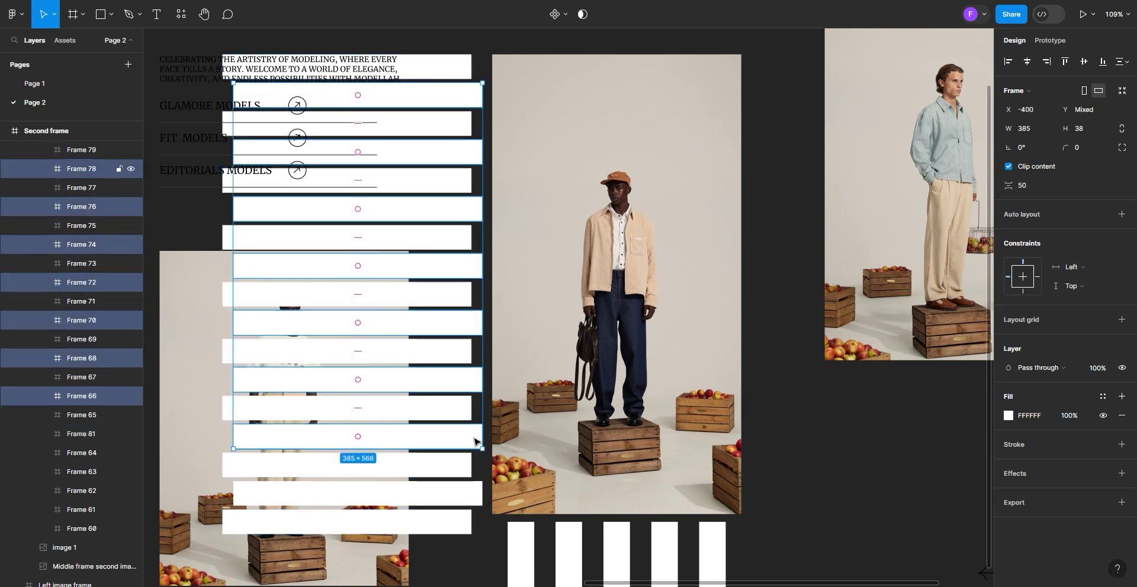
pyautogui.keyDown('shift'); pyautogui.click(480, 501); pyautogui.keyUp('shift')
pyautogui.hotkey('shift', 'Right')
pyautogui.hotkey('shift', 'Right')
pyautogui.hotkey('shift', 'Right')
pyautogui.hotkey('shift', 'Right')
pyautogui.hotkey('shift', 'Right')
pyautogui.hotkey('shift', 'Right')
pyautogui.hotkey('shift', 'Right')
pyautogui.hotkey('shift', 'Right')
pyautogui.hotkey('shift', 'Right')
pyautogui.hotkey('shift', 'Right')
pyautogui.hotkey('shift', 'Right')
pyautogui.hotkey('shift', 'Right')
pyautogui.hotkey('shift', 'Right')
pyautogui.hotkey('shift', 'Right')
pyautogui.hotkey('shift', 'Right')
pyautogui.hotkey('shift', 'Right')
pyautogui.hotkey('shift', 'Right')
pyautogui.hotkey('shift', 'Right')
pyautogui.hotkey('shift', 'Right')
pyautogui.hotkey('shift', 'Right')
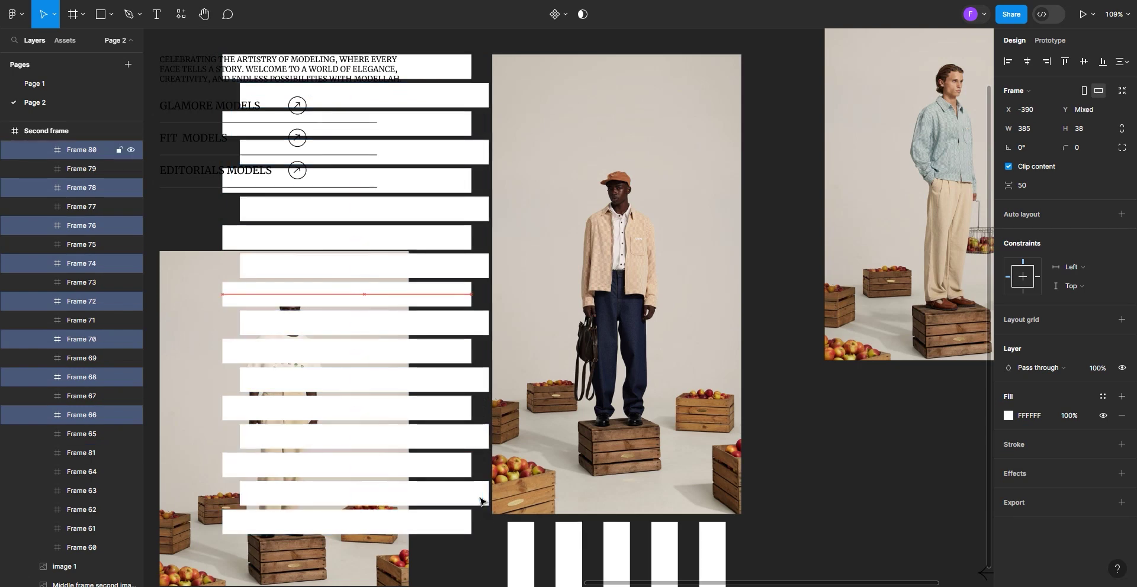
pyautogui.hotkey('shift', 'Right')
pyautogui.hotkey('shift', 'Right')
pyautogui.hotkey('shift', 'Right')
pyautogui.hotkey('shift', 'Right')
pyautogui.hotkey('shift', 'Right')
pyautogui.hotkey('shift', 'Right')
pyautogui.hotkey('shift', 'Right')
pyautogui.hotkey('shift', 'Right')
pyautogui.hotkey('shift', 'Right')
pyautogui.hotkey('shift', 'Right')
pyautogui.hotkey('shift', 'Right')
pyautogui.hotkey('shift', 'Right')
pyautogui.hotkey('shift', 'Right')
pyautogui.hotkey('shift', 'Right')
pyautogui.hotkey('shift', 'Right')
pyautogui.hotkey('shift', 'Right')
pyautogui.hotkey('shift', 'Right')
pyautogui.hotkey('shift', 'Right')
pyautogui.hotkey('shift', 'Right')
pyautogui.hotkey('shift', 'Right')
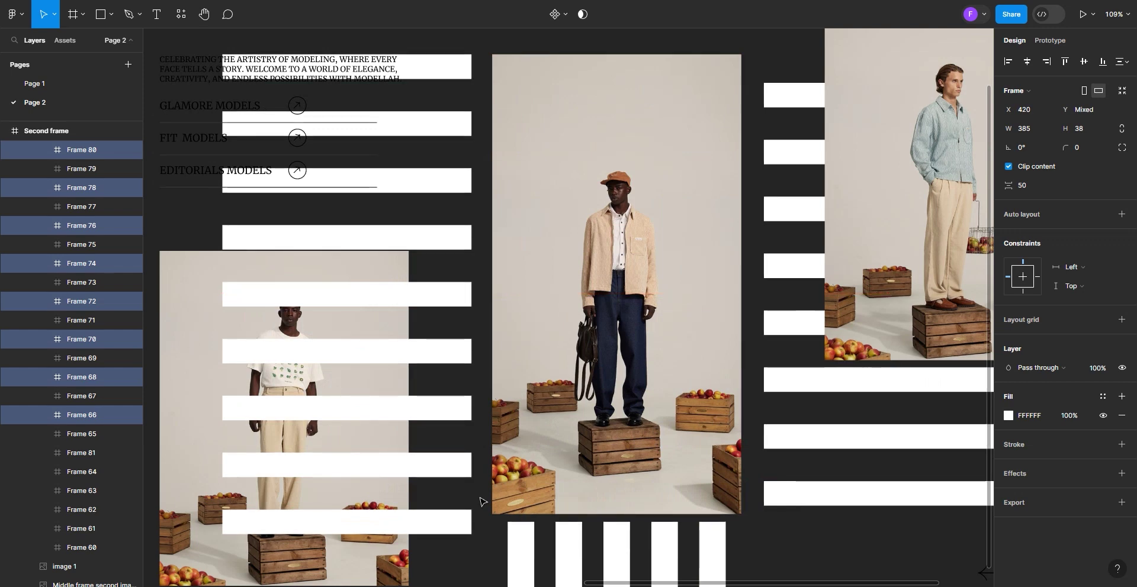
# Turn Clip content back on for the Middle sliding frame and for the Middle image frame that contains it
pyautogui.click(615, 176)
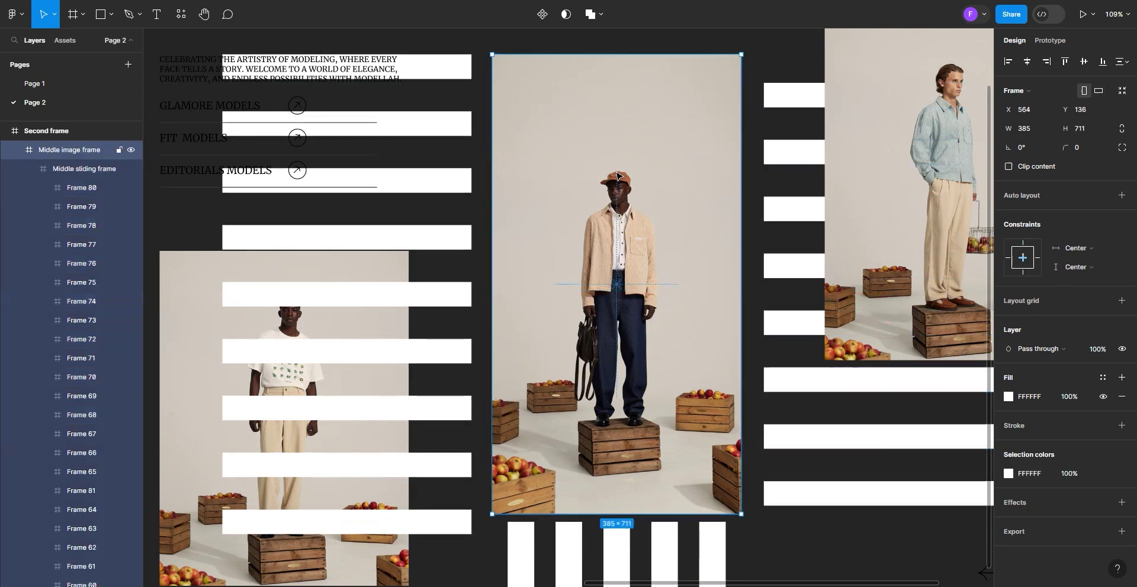
pyautogui.click(29, 169)
pyautogui.click(60, 169)
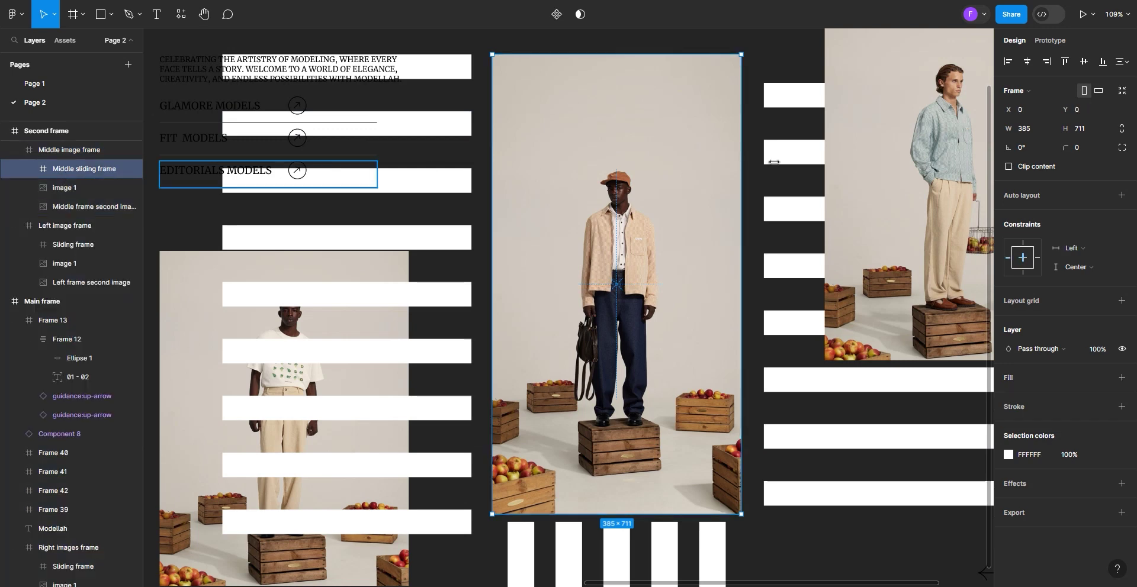
pyautogui.click(1008, 167)
pyautogui.hotkey('shift', 'Return')
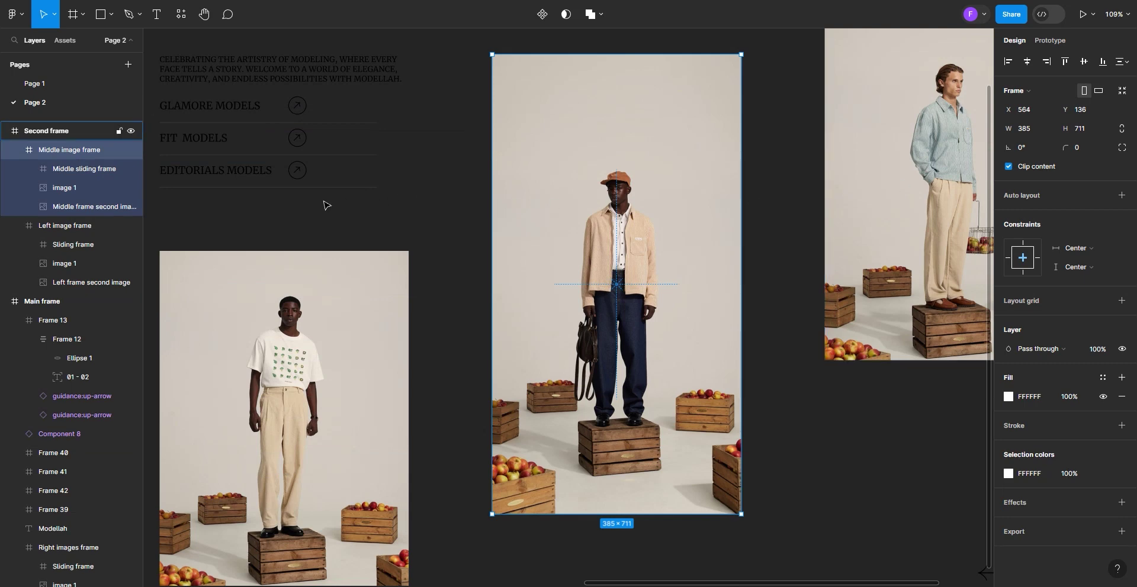
# In Second frame, turn off Clip content for the Right images frame and for the Sliding frame inside it
pyautogui.scroll(-5, 325, 205)
pyautogui.scroll(5, 752, 156)
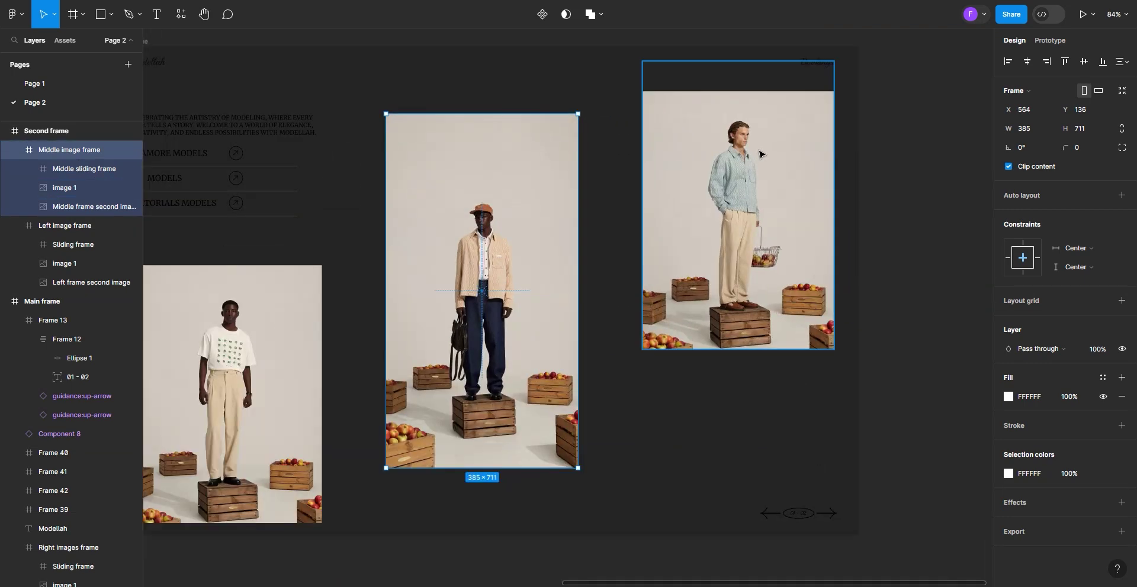
pyautogui.scroll(1, 755, 177)
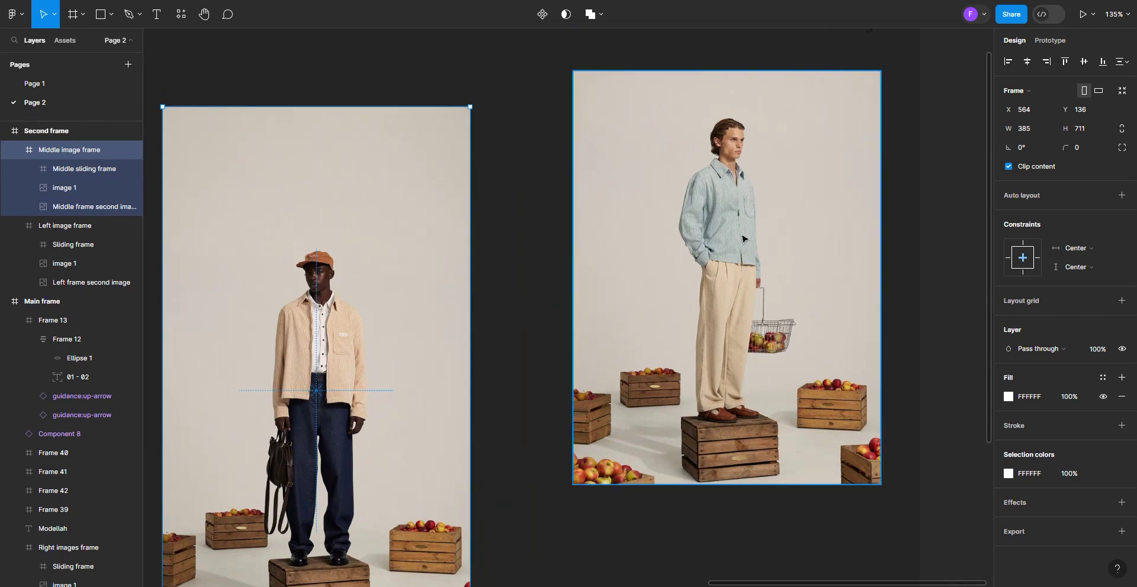
pyautogui.click(727, 247)
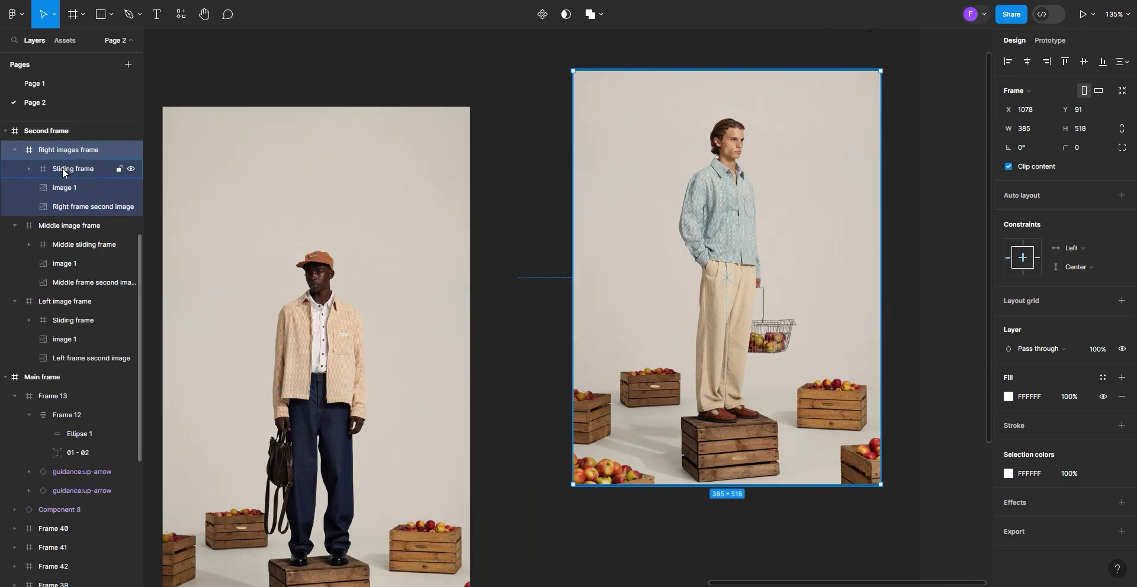
pyautogui.click(1008, 167)
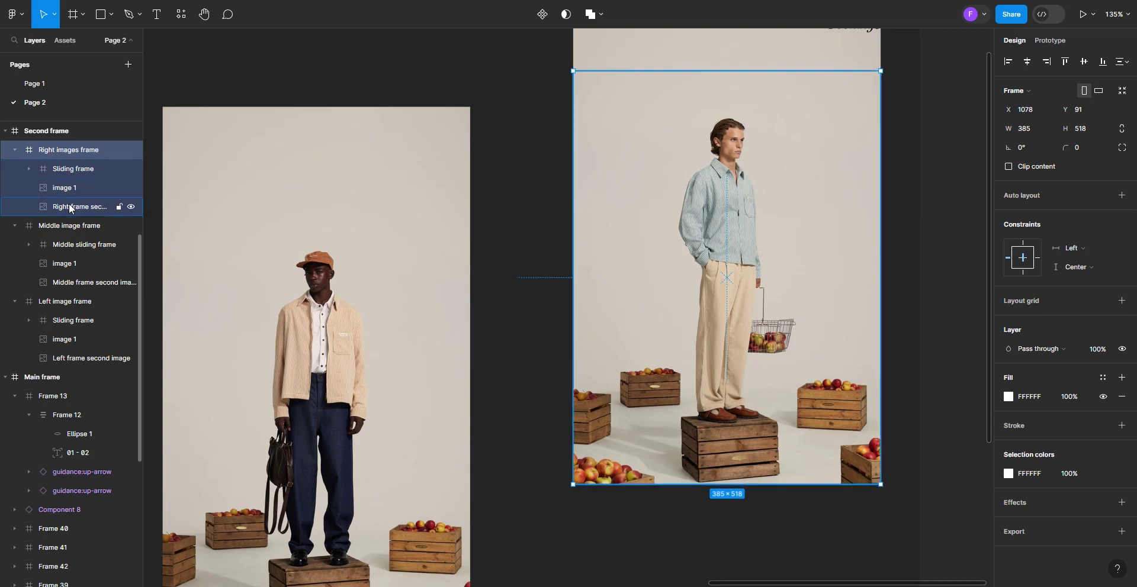
pyautogui.click(71, 170)
pyautogui.click(1008, 166)
# Select the five vertical strips above the right image (Frames 43 to 47) and move them down past its lower edge
pyautogui.click(622, 53)
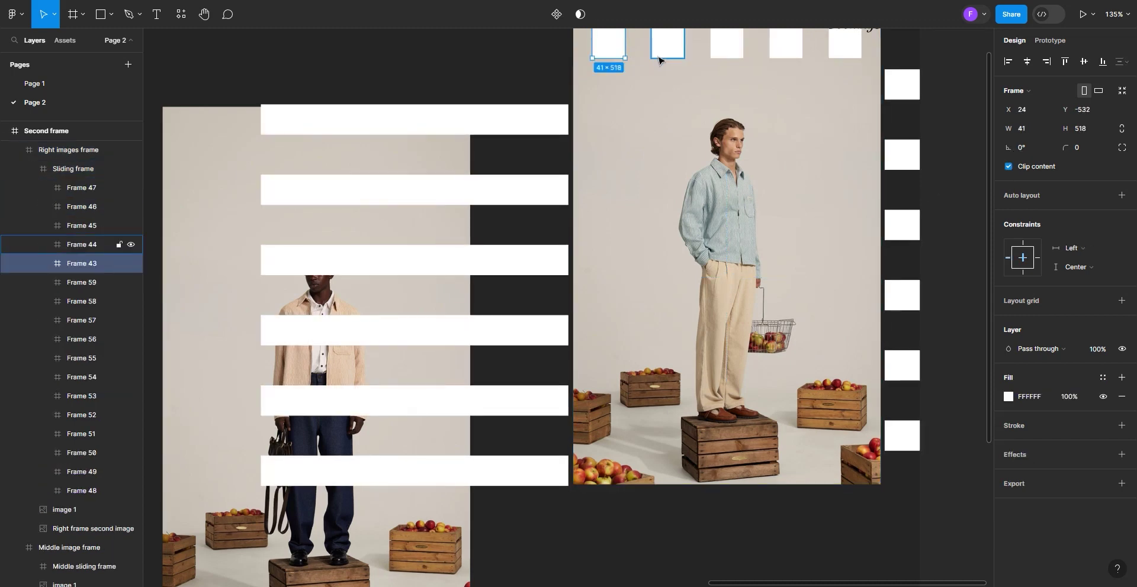
pyautogui.keyDown('shift'); pyautogui.click(668, 52); pyautogui.keyUp('shift')
pyautogui.keyDown('shift'); pyautogui.click(728, 53); pyautogui.keyUp('shift')
pyautogui.keyDown('shift'); pyautogui.click(786, 52); pyautogui.keyUp('shift')
pyautogui.keyDown('shift'); pyautogui.click(853, 54); pyautogui.keyUp('shift')
pyautogui.hotkey('shift', 'Down')
pyautogui.hotkey('shift', 'Down')
pyautogui.hotkey('shift', 'Down')
pyautogui.hotkey('shift', 'Down')
pyautogui.hotkey('shift', 'Down')
pyautogui.hotkey('shift', 'Down')
pyautogui.hotkey('shift', 'Down')
pyautogui.hotkey('shift', 'Down')
pyautogui.hotkey('shift', 'Down')
pyautogui.hotkey('shift', 'Down')
pyautogui.hotkey('shift', 'Down')
pyautogui.hotkey('shift', 'Down')
pyautogui.hotkey('shift', 'Down')
pyautogui.hotkey('shift', 'Down')
pyautogui.hotkey('shift', 'Down')
pyautogui.hotkey('shift', 'Down')
pyautogui.hotkey('shift', 'Down')
pyautogui.hotkey('shift', 'Down')
pyautogui.hotkey('shift', 'Down')
pyautogui.hotkey('shift', 'Down')
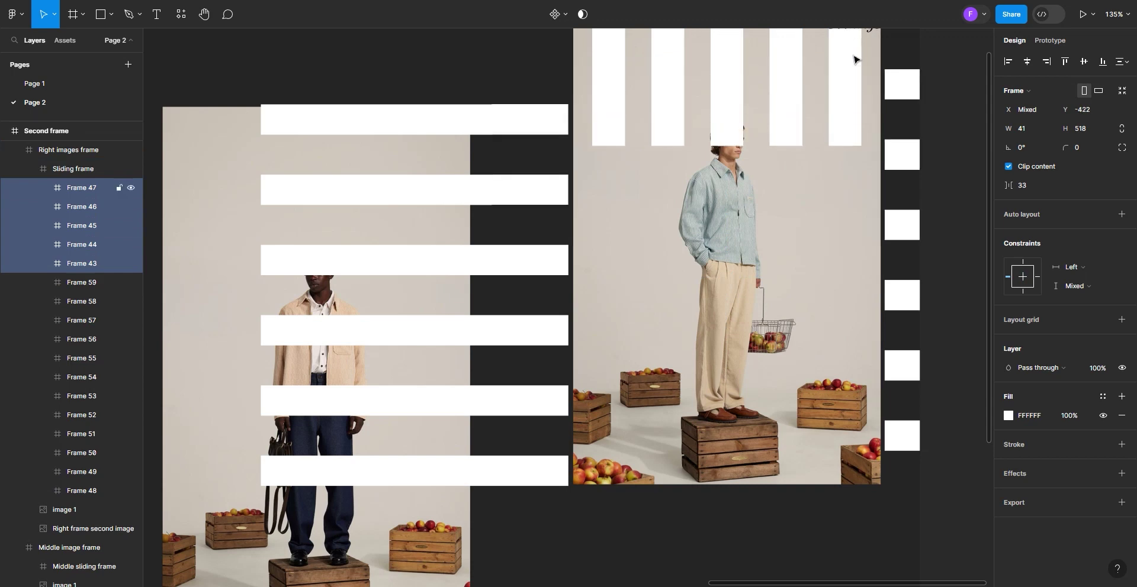
pyautogui.hotkey('shift', 'Down')
pyautogui.hotkey('shift', 'Down')
pyautogui.hotkey('shift', 'Down')
pyautogui.hotkey('shift', 'Down')
pyautogui.hotkey('shift', 'Down')
pyautogui.hotkey('shift', 'Down')
pyautogui.hotkey('shift', 'Down')
pyautogui.hotkey('shift', 'Down')
pyautogui.hotkey('shift', 'Down')
pyautogui.hotkey('shift', 'Down')
pyautogui.hotkey('shift', 'Down')
pyautogui.hotkey('shift', 'Down')
pyautogui.hotkey('shift', 'Down')
pyautogui.hotkey('shift', 'Down')
pyautogui.hotkey('shift', 'Down')
pyautogui.hotkey('shift', 'Down')
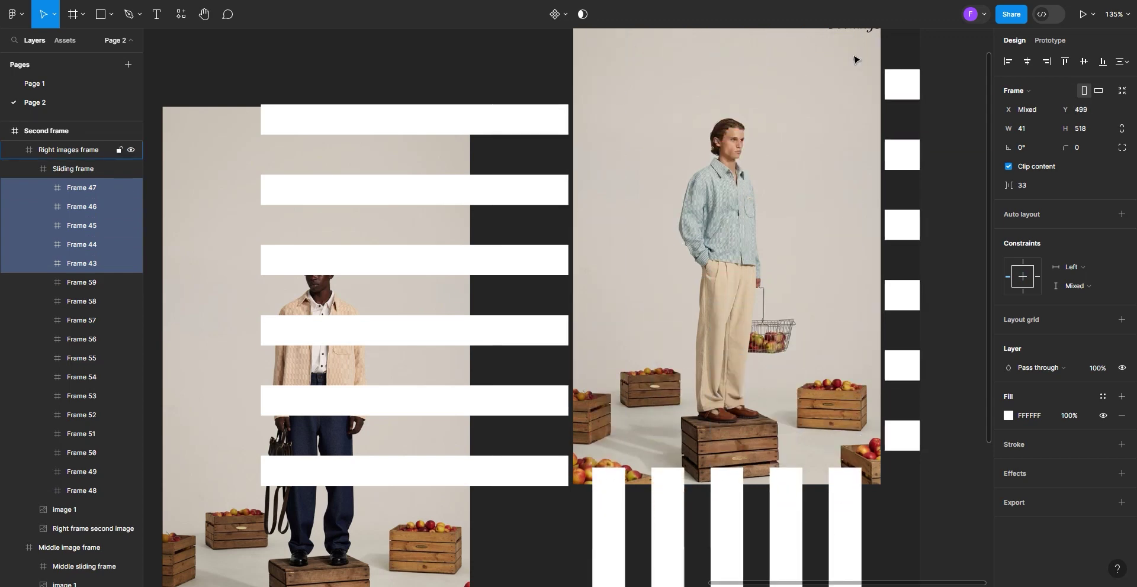
# Select the six horizontal strips to the right of the right image (even-numbered Frames 48 to 58) and move them across to its left side, at X -420
pyautogui.scroll(1, 865, 95)
pyautogui.click(902, 94)
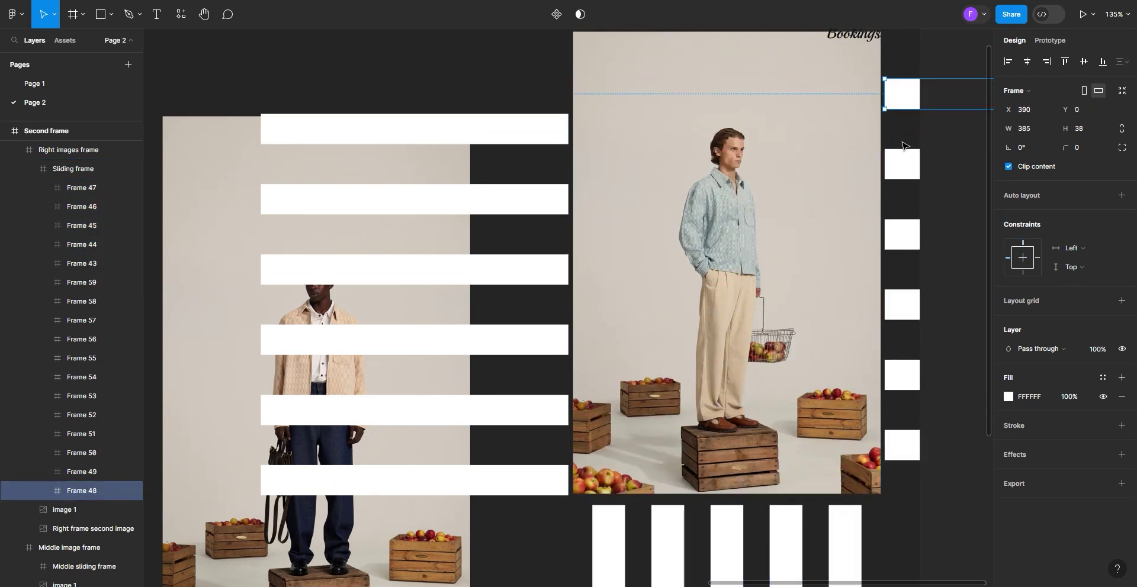
pyautogui.keyDown('shift'); pyautogui.click(902, 164); pyautogui.keyUp('shift')
pyautogui.keyDown('shift'); pyautogui.click(902, 234); pyautogui.keyUp('shift')
pyautogui.keyDown('shift'); pyautogui.click(902, 304); pyautogui.keyUp('shift')
pyautogui.keyDown('shift'); pyautogui.click(902, 375); pyautogui.keyUp('shift')
pyautogui.keyDown('shift'); pyautogui.click(901, 441); pyautogui.keyUp('shift')
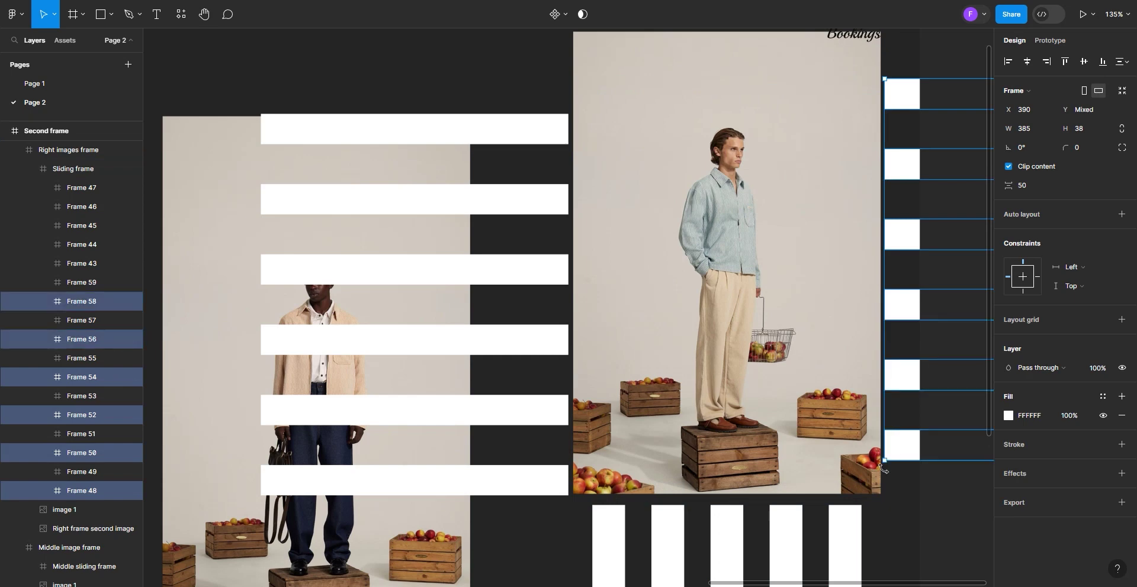
pyautogui.hotkey('shift', 'Left')
pyautogui.hotkey('shift', 'Left')
pyautogui.hotkey('shift', 'Left')
pyautogui.hotkey('shift', 'Left')
pyautogui.hotkey('shift', 'Left')
pyautogui.hotkey('shift', 'Left')
pyautogui.hotkey('shift', 'Left')
pyautogui.hotkey('shift', 'Left')
pyautogui.hotkey('shift', 'Left')
pyautogui.hotkey('shift', 'Left')
pyautogui.hotkey('shift', 'Left')
pyautogui.hotkey('shift', 'Left')
pyautogui.hotkey('shift', 'Left')
pyautogui.hotkey('shift', 'Left')
pyautogui.hotkey('shift', 'Left')
pyautogui.hotkey('shift', 'Left')
pyautogui.hotkey('shift', 'Left')
pyautogui.hotkey('shift', 'Left')
pyautogui.hotkey('shift', 'Left')
pyautogui.hotkey('shift', 'Left')
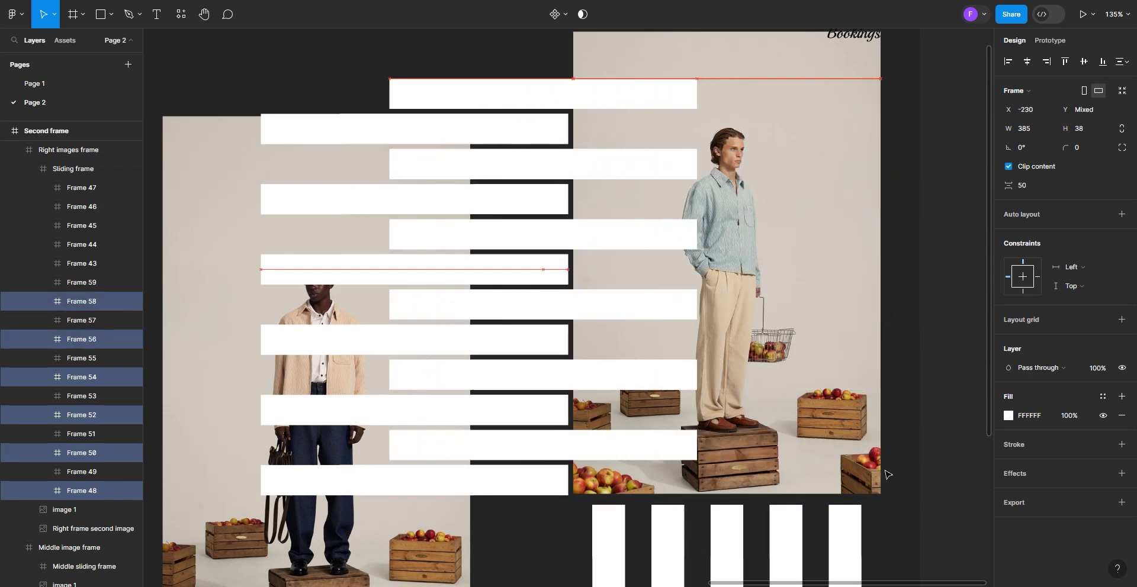
pyautogui.hotkey('shift', 'Left')
pyautogui.hotkey('shift', 'Left')
pyautogui.hotkey('shift', 'Left')
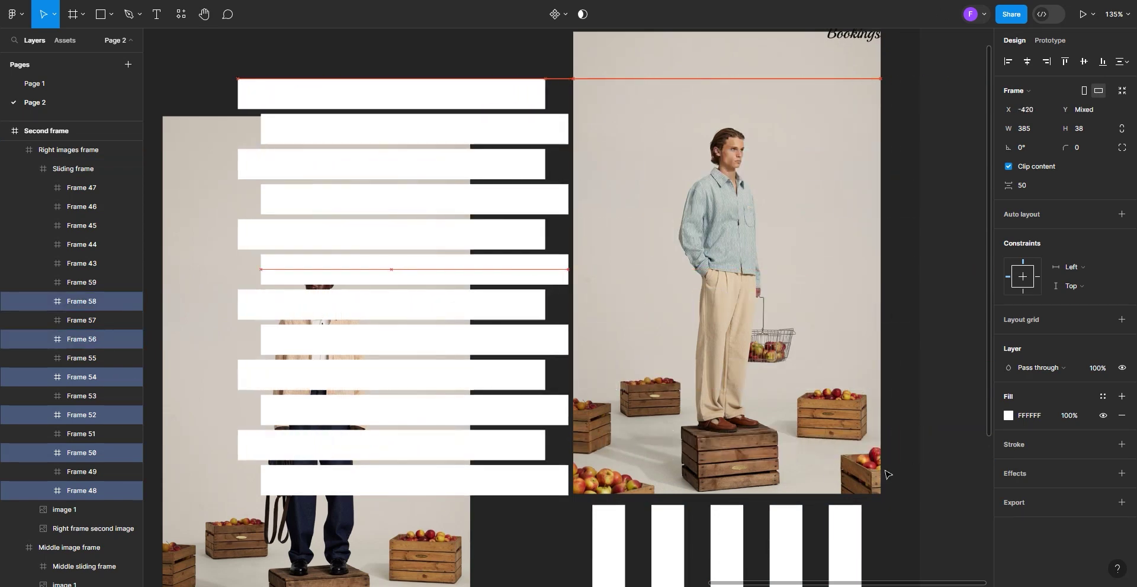
# Select the six horizontal strips at X -391 (odd-numbered Frames 49 to 59) and move them across to the right image's right side
pyautogui.click(553, 477)
pyautogui.keyDown('shift'); pyautogui.click(548, 410); pyautogui.keyUp('shift')
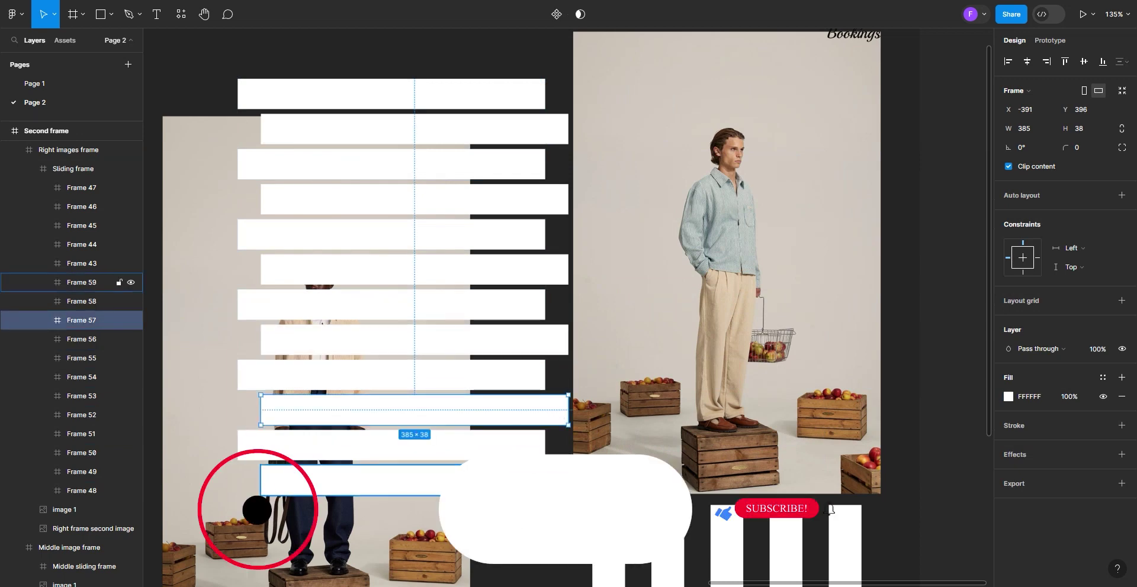
pyautogui.keyDown('shift'); pyautogui.click(551, 337); pyautogui.keyUp('shift')
pyautogui.keyDown('shift'); pyautogui.click(551, 261); pyautogui.keyUp('shift')
pyautogui.keyDown('shift'); pyautogui.click(548, 198); pyautogui.keyUp('shift')
pyautogui.keyDown('shift'); pyautogui.click(558, 128); pyautogui.keyUp('shift')
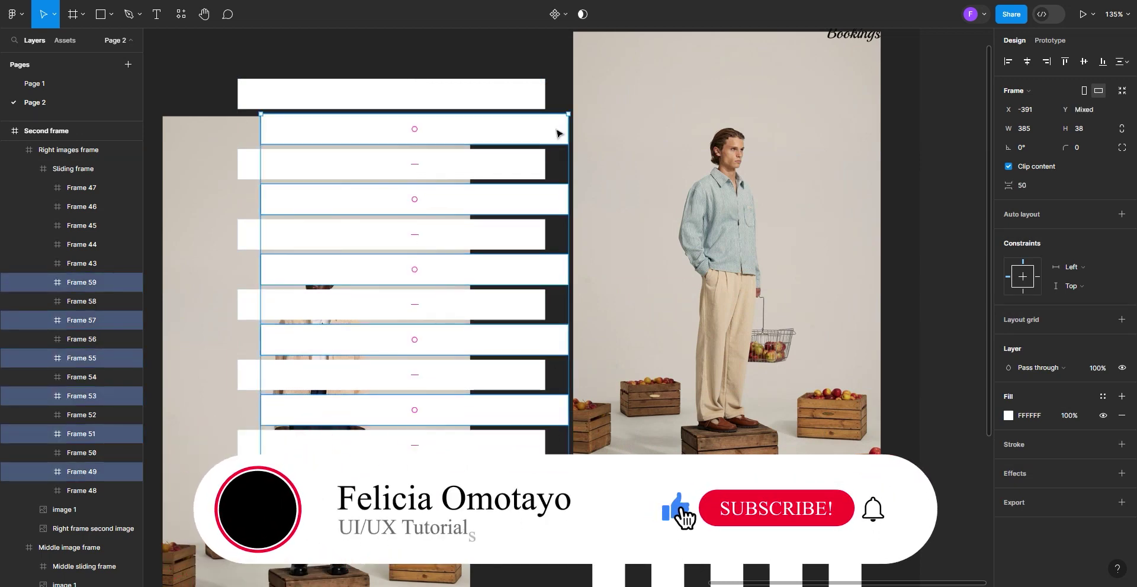
pyautogui.hotkey('shift', 'Right')
pyautogui.hotkey('shift', 'Right')
pyautogui.hotkey('shift', 'Right')
pyautogui.hotkey('shift', 'Right')
pyautogui.hotkey('shift', 'Right')
pyautogui.hotkey('shift', 'Right')
pyautogui.hotkey('shift', 'Right')
pyautogui.hotkey('shift', 'Right')
pyautogui.hotkey('shift', 'Right')
pyautogui.hotkey('shift', 'Right')
pyautogui.hotkey('shift', 'Right')
pyautogui.hotkey('shift', 'Right')
pyautogui.hotkey('shift', 'Right')
pyautogui.hotkey('shift', 'Right')
pyautogui.hotkey('shift', 'Right')
pyautogui.hotkey('shift', 'Right')
pyautogui.hotkey('shift', 'Right')
pyautogui.hotkey('shift', 'Right')
pyautogui.hotkey('shift', 'Right')
pyautogui.hotkey('shift', 'Right')
pyautogui.hotkey('shift', 'Right')
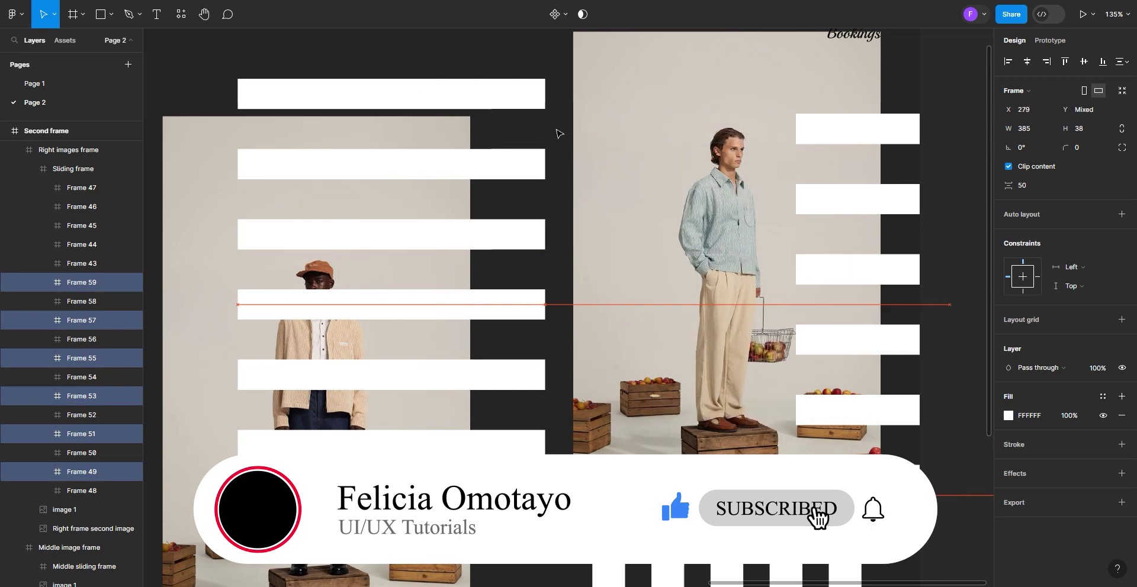
# Turn Clip content back on for the right image's Sliding frame and for the Right images frame that contains it
pyautogui.click(29, 169)
pyautogui.click(48, 172)
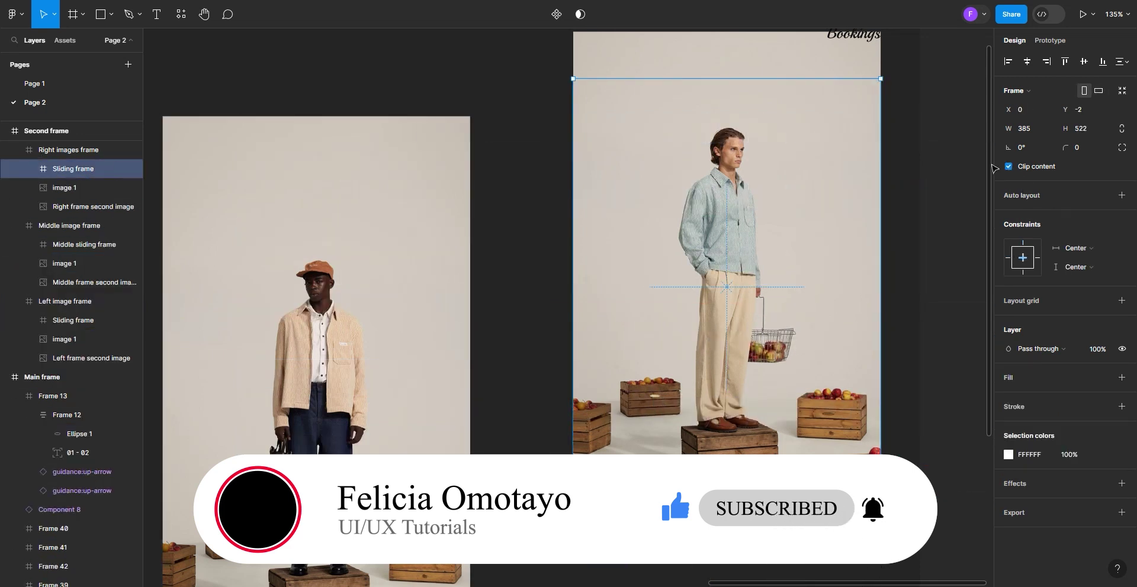
pyautogui.hotkey('shift', 'Return')
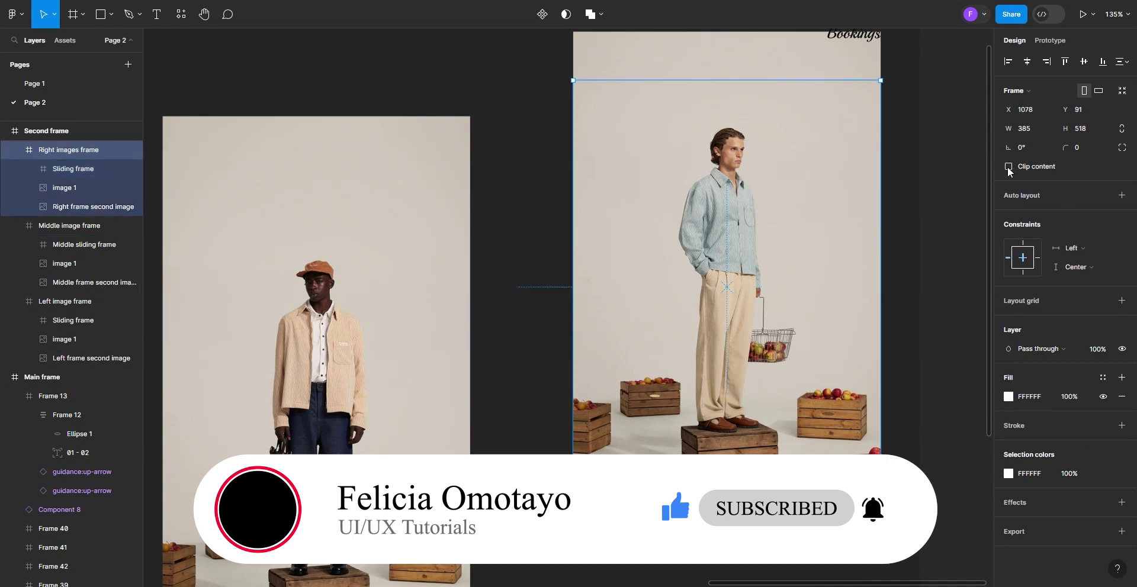
pyautogui.click(1008, 167)
# In the Right images frame, move the Right frame second image layer above image 1 and make it fully opaque
pyautogui.scroll(-5, 792, 239)
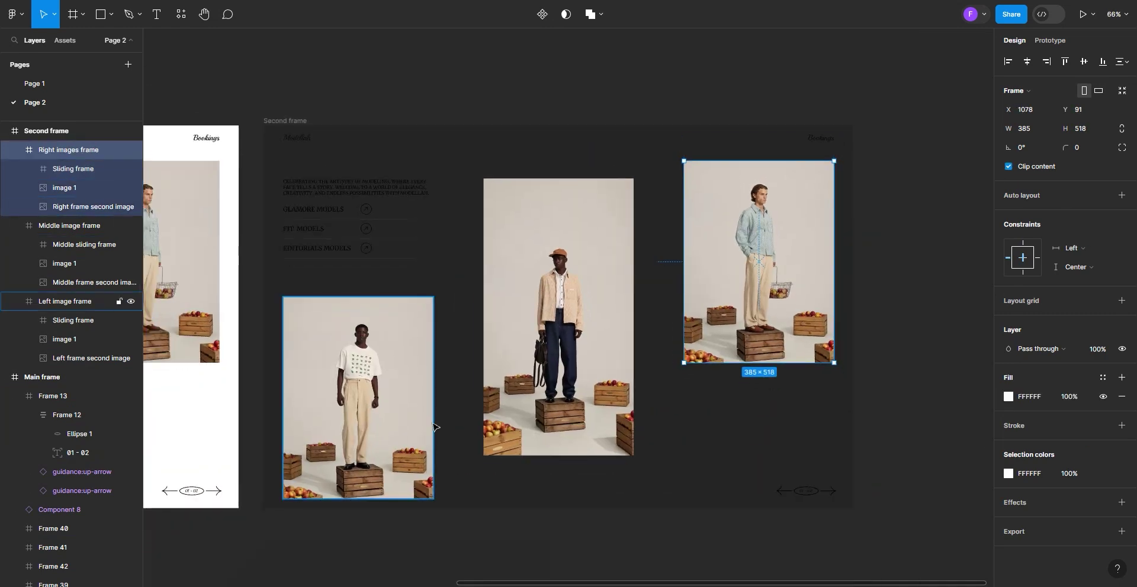
pyautogui.scroll(5, 776, 382)
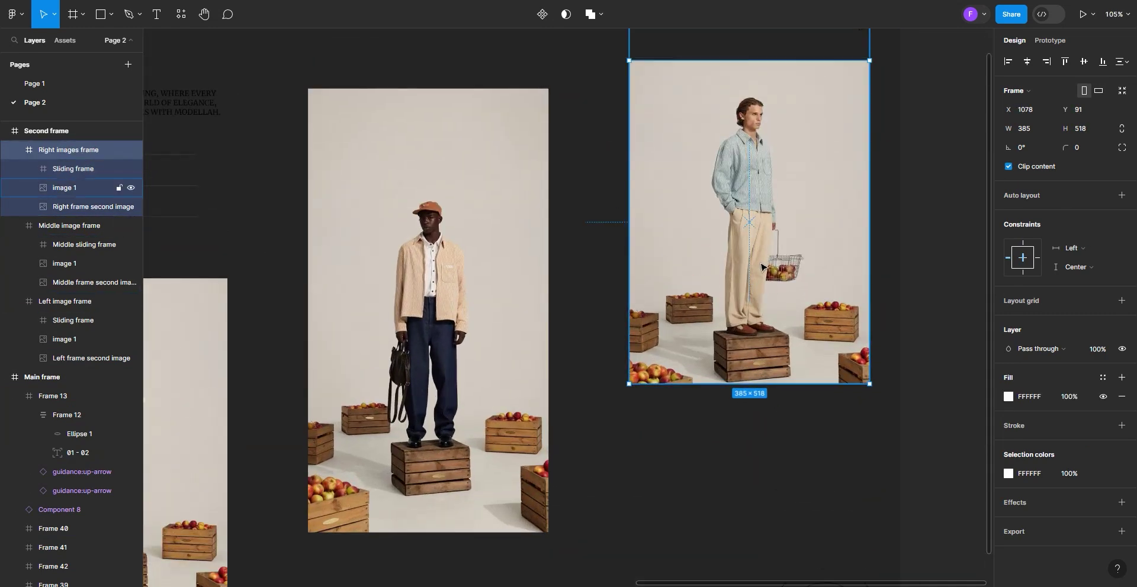
pyautogui.scroll(1, 762, 255)
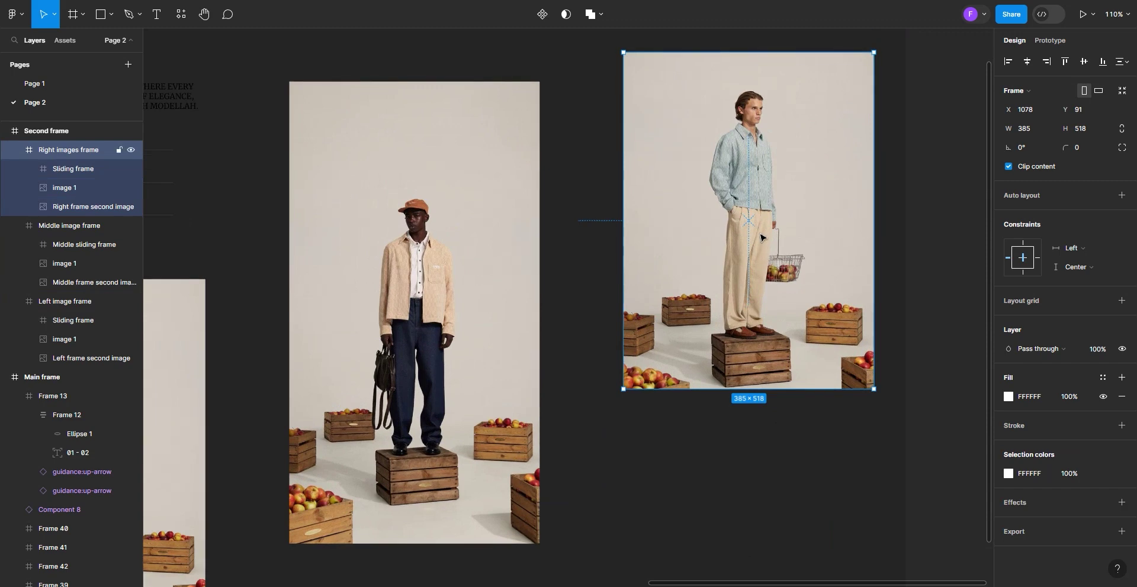
pyautogui.click(49, 208)
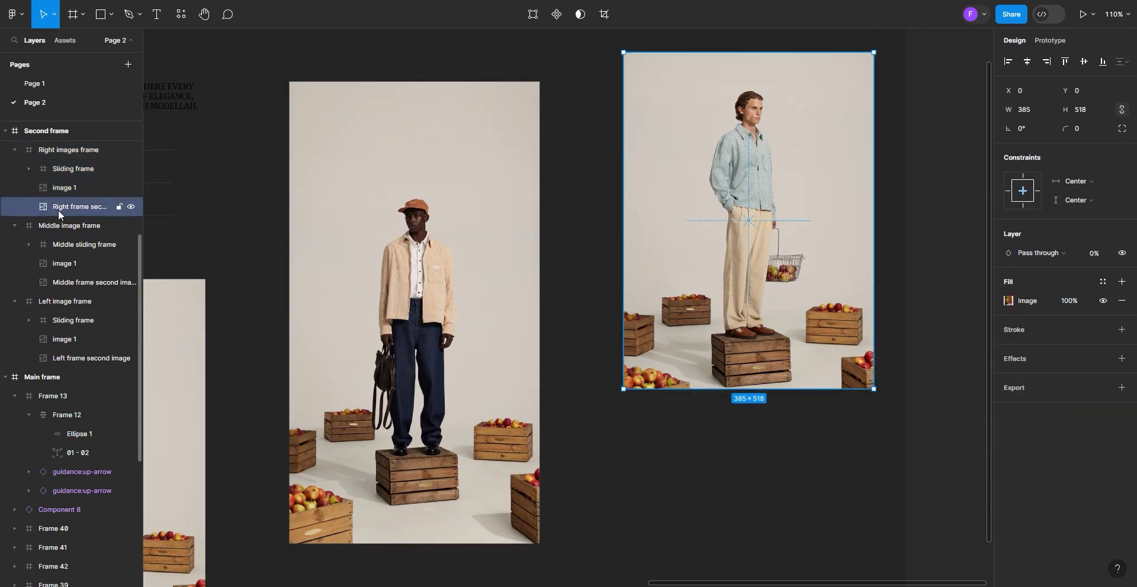
pyautogui.moveTo(58, 209); pyautogui.dragTo(60, 190)
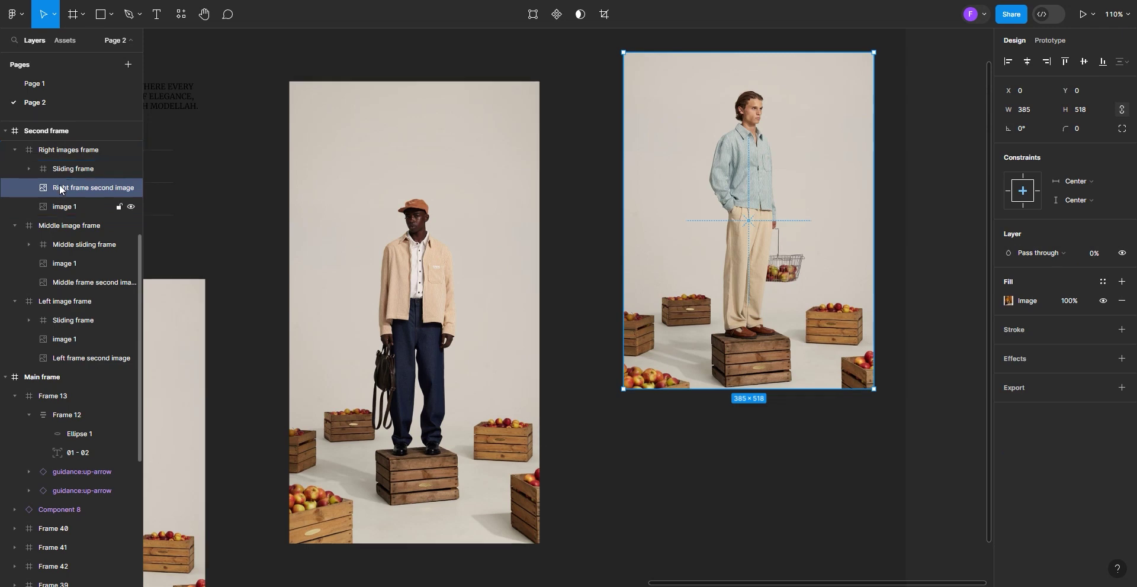
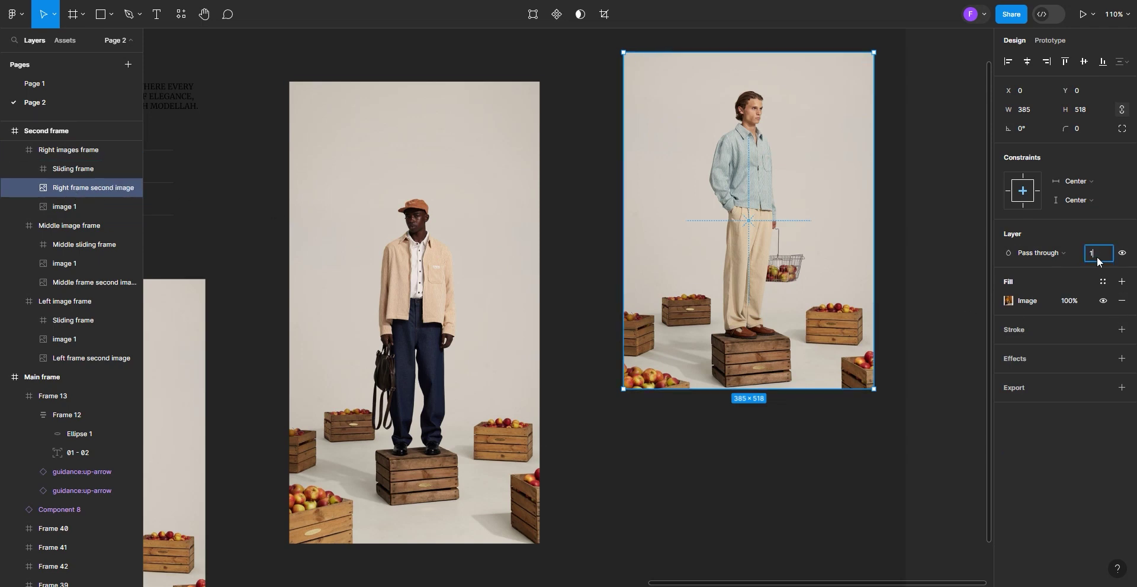
# Lower the layer opacity of image 1 in the Right images frame of Second frame
pyautogui.click(50, 208)
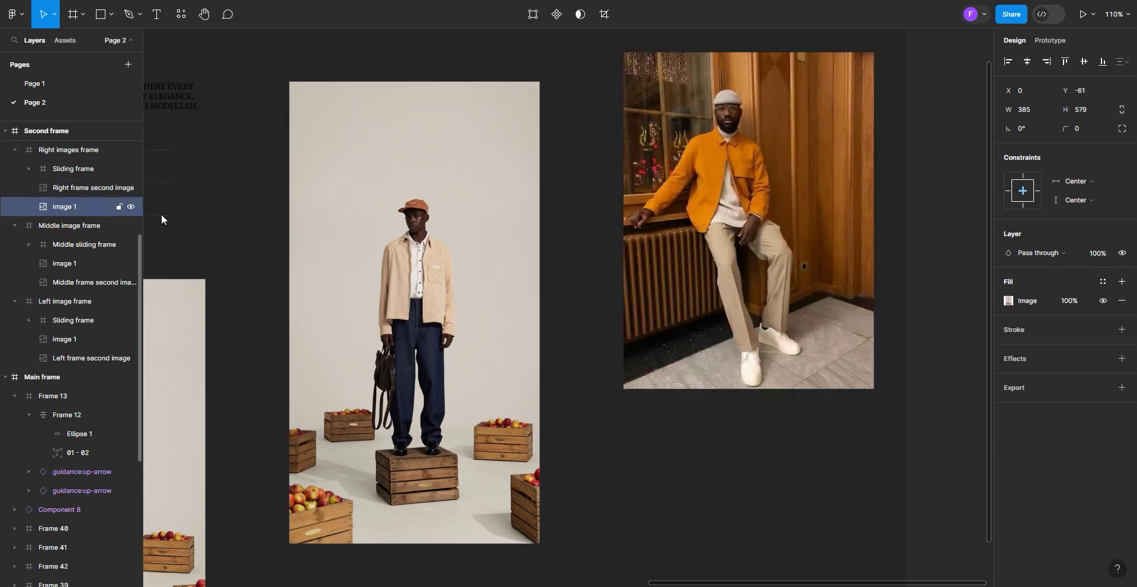
pyautogui.click(1099, 256)
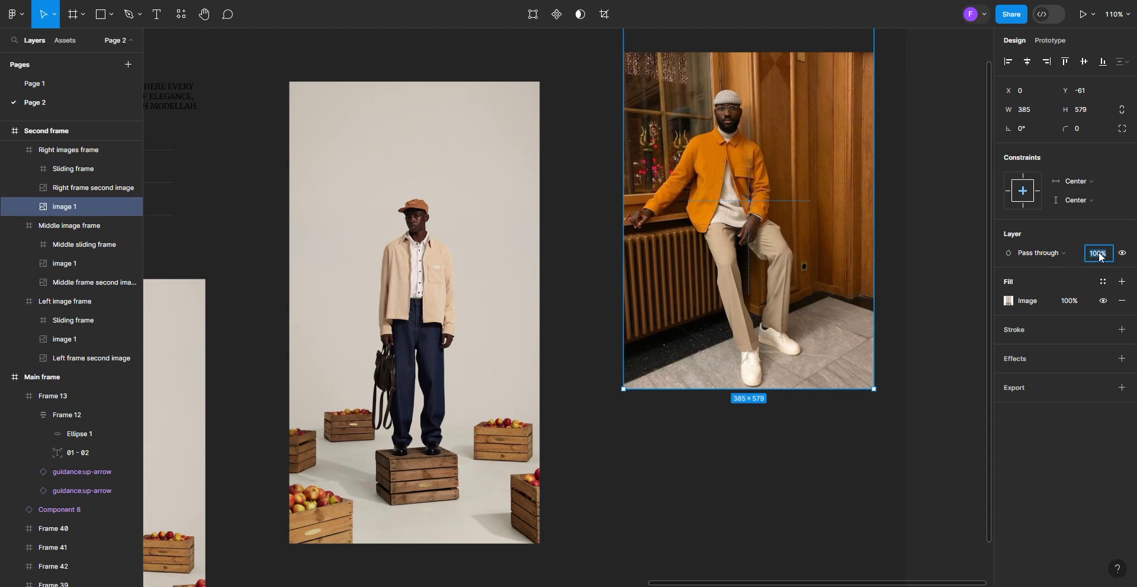
pyautogui.click(632, 467)
# In the Middle image frame, move the Middle frame second image layer above image 1 and set its layer opacity to 100%
pyautogui.scroll(-1, 633, 467)
pyautogui.scroll(2, 259, 485)
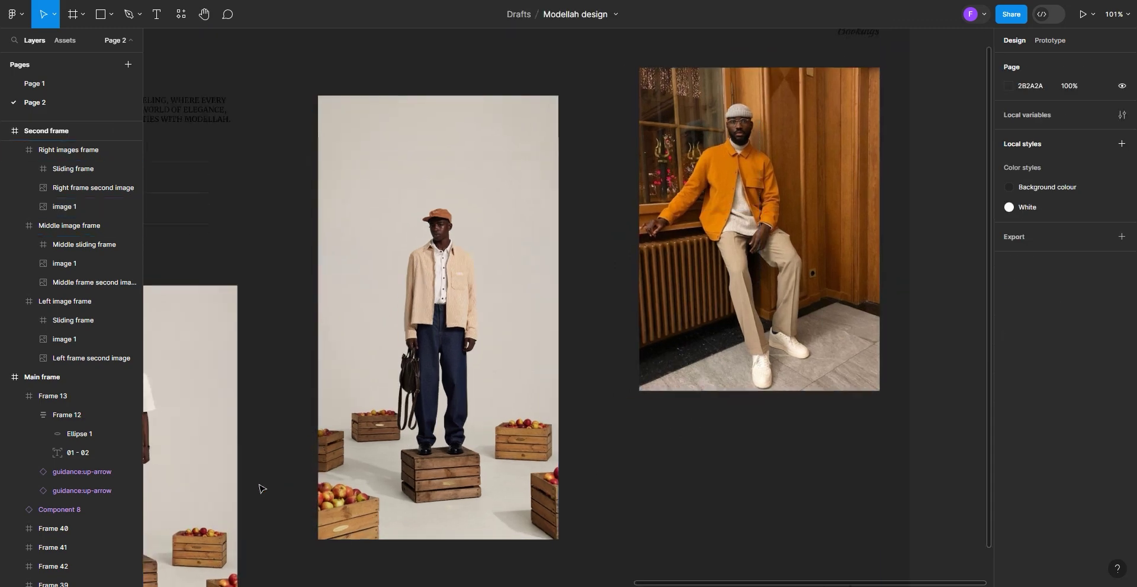
pyautogui.scroll(1, 360, 471)
pyautogui.click(83, 226)
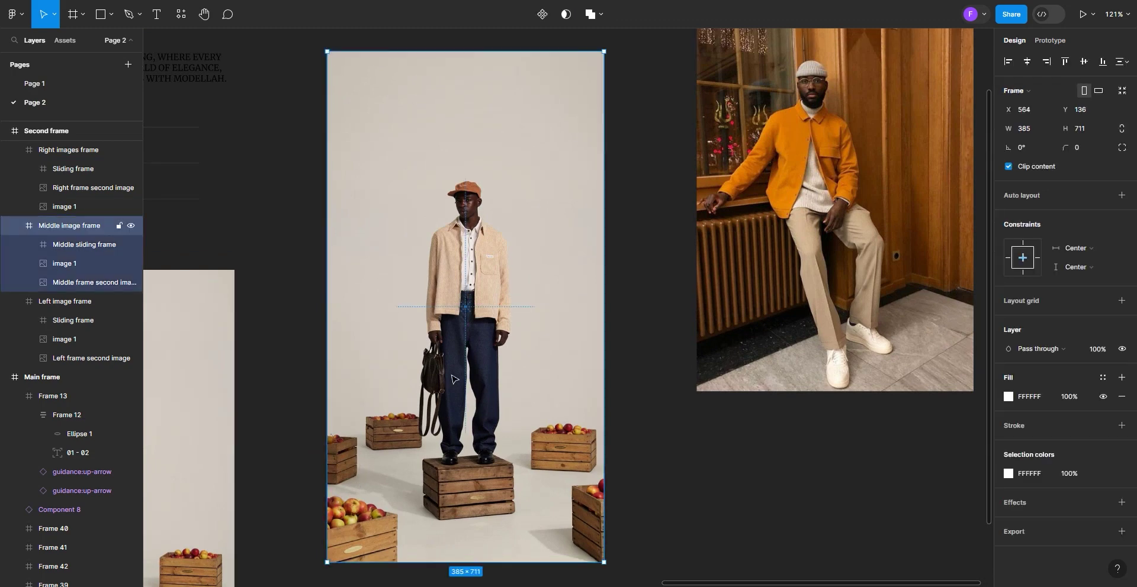
pyautogui.click(83, 283)
pyautogui.moveTo(80, 282); pyautogui.dragTo(76, 264)
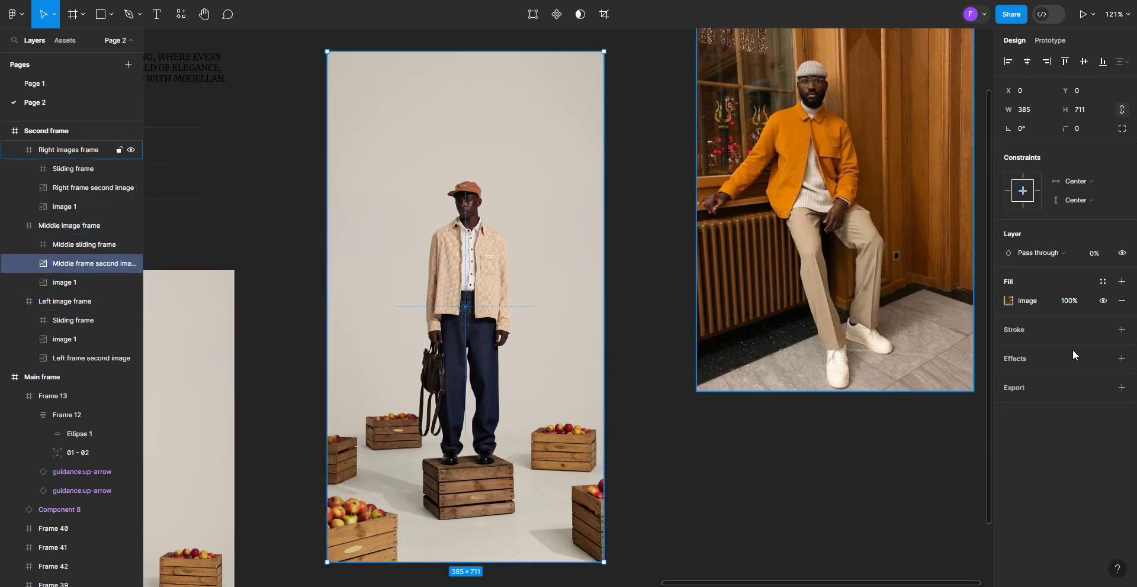
pyautogui.click(1106, 253)
pyautogui.write('1')
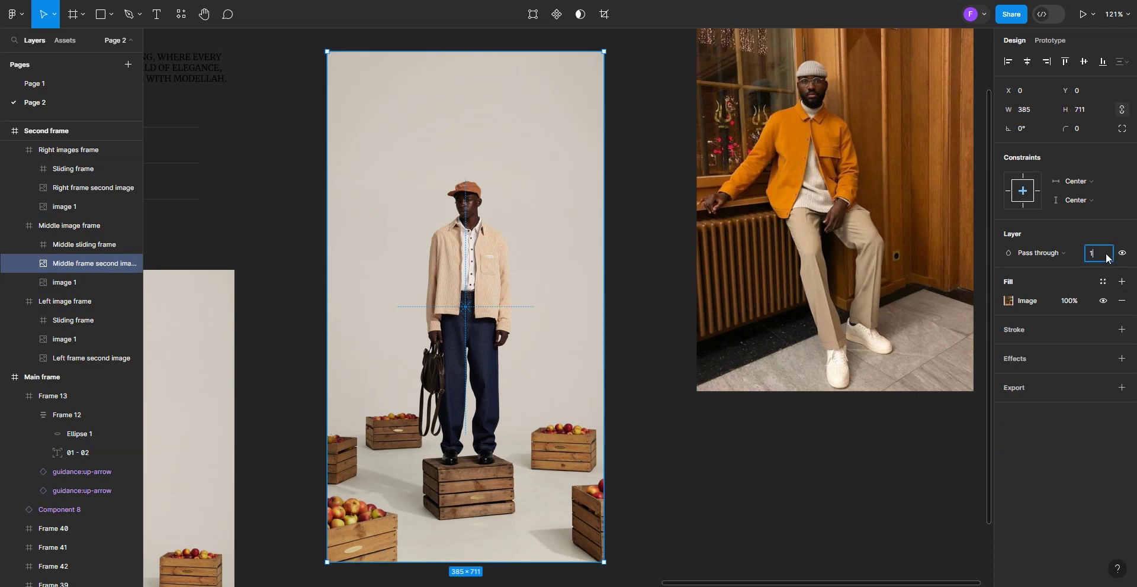
pyautogui.write('00')
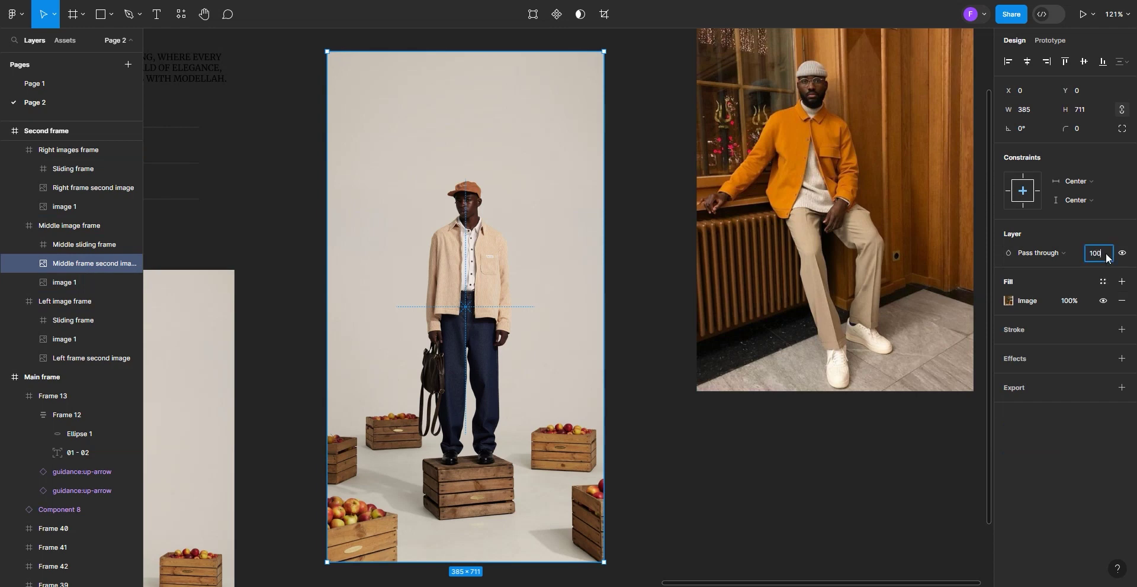
pyautogui.click(71, 284)
pyautogui.click(640, 399)
# In the Left image frame, move the Left frame second image layer above image 1 and set its layer opacity to 100%
pyautogui.scroll(-5, 639, 397)
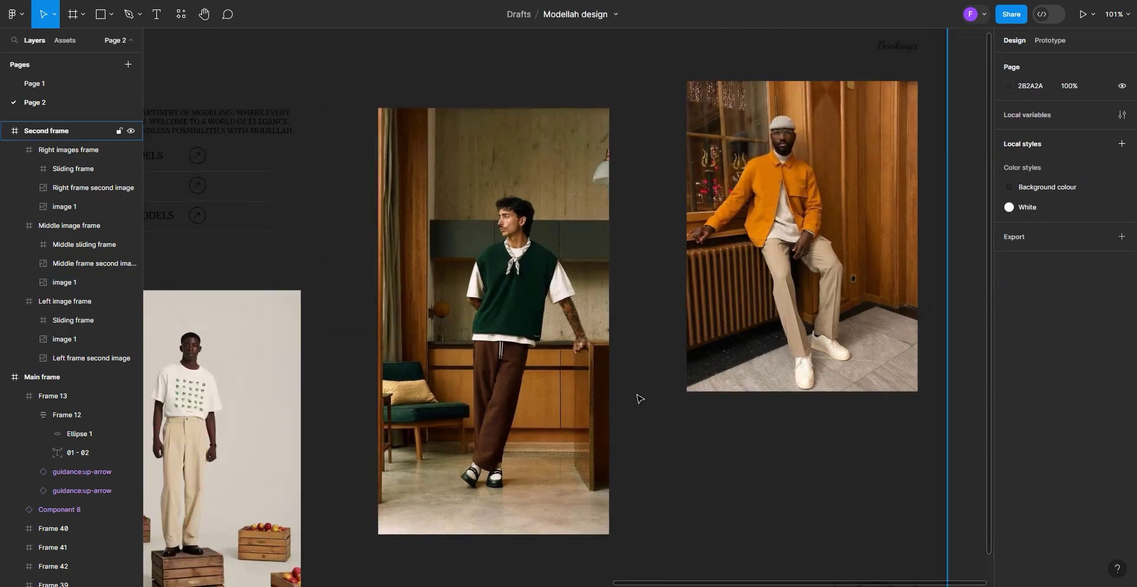
pyautogui.scroll(5, 318, 473)
pyautogui.scroll(-1, 318, 476)
pyautogui.scroll(1, 318, 475)
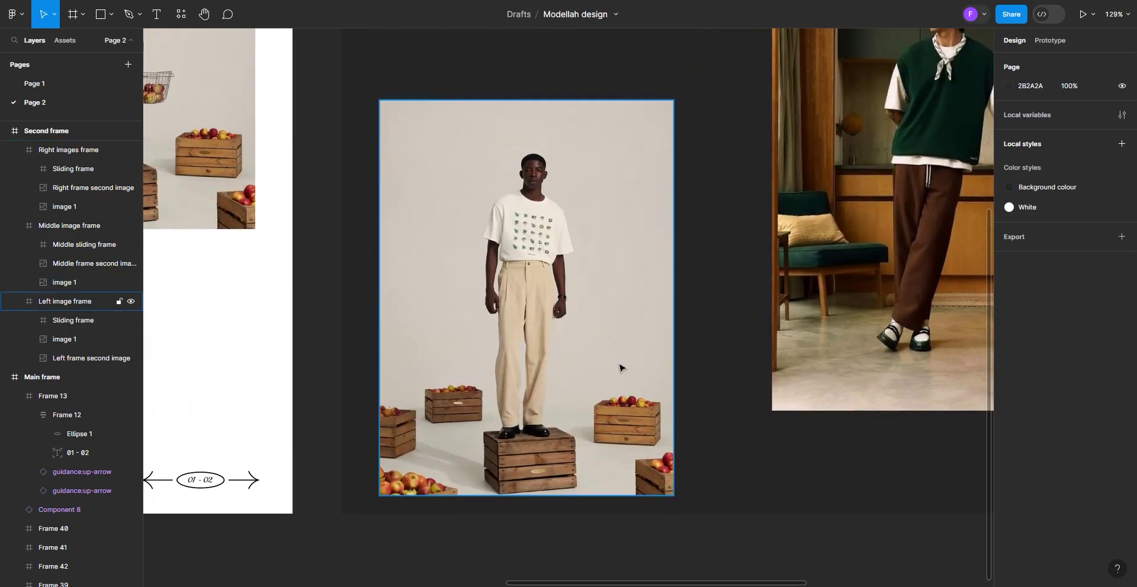
pyautogui.click(89, 359)
pyautogui.moveTo(89, 359); pyautogui.dragTo(89, 340)
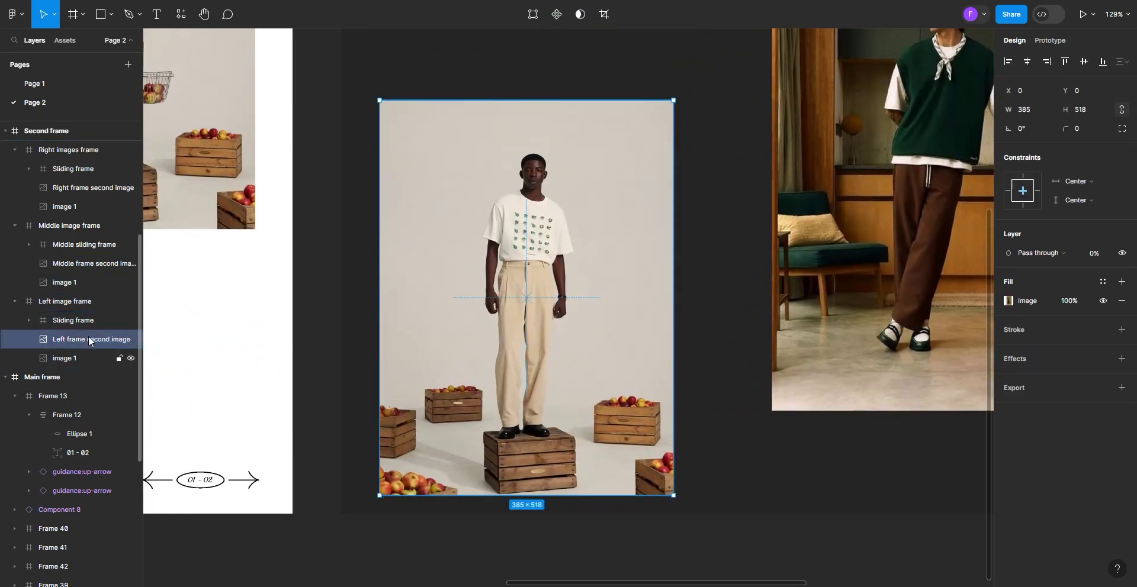
pyautogui.click(1095, 256)
pyautogui.write('100')
# Set the layer opacity of image 1 in the Left image frame to 0%
pyautogui.click(59, 358)
pyautogui.click(1106, 254)
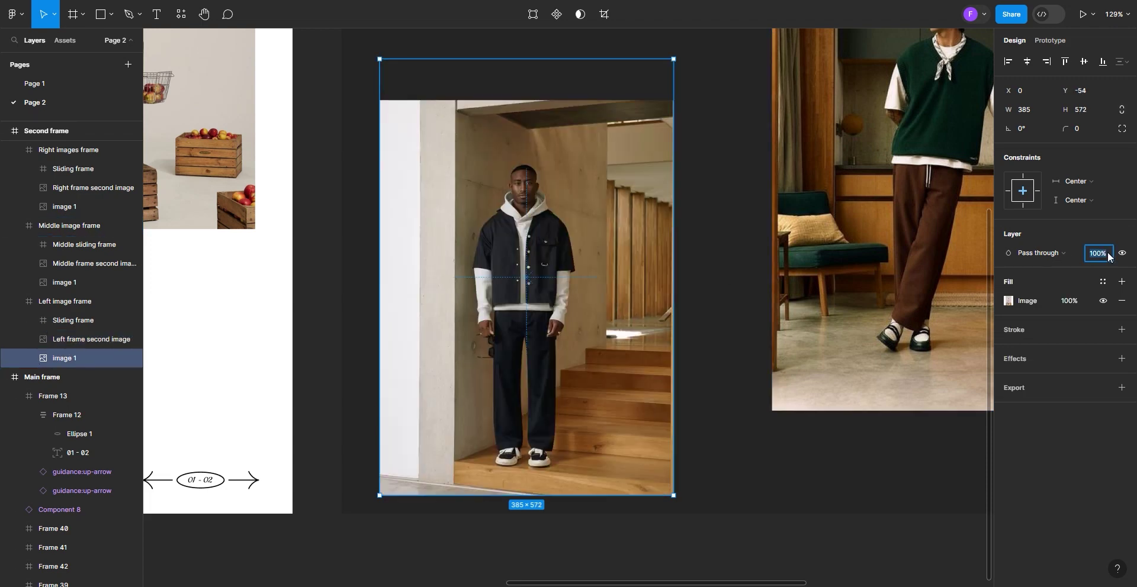
pyautogui.write('0')
pyautogui.click(708, 434)
# Change the fill of Second frame from the Background colour style to the White color style
pyautogui.scroll(-5, 563, 392)
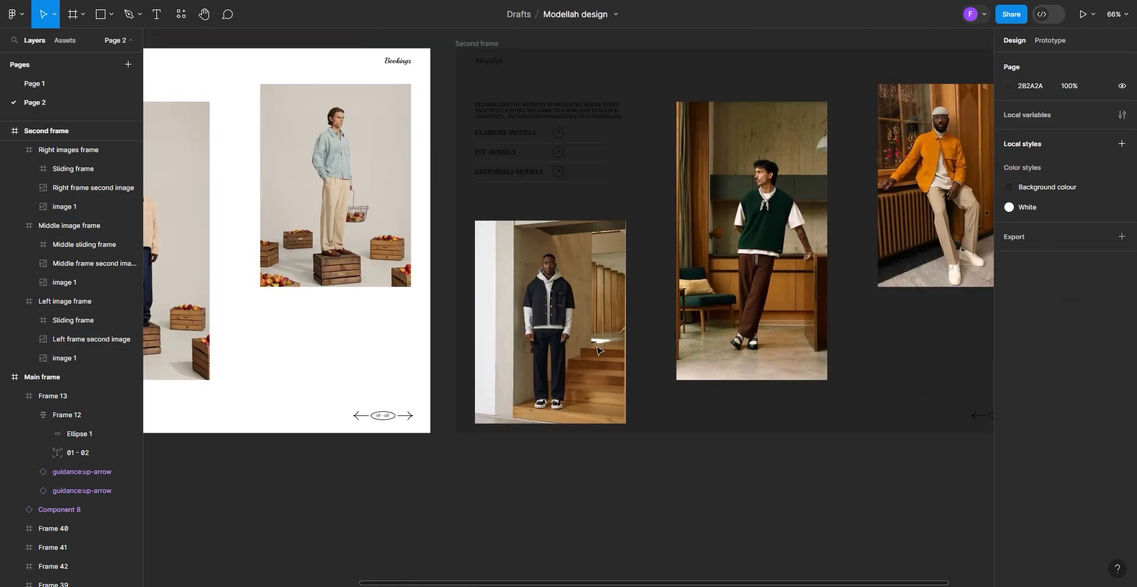
pyautogui.scroll(2, 499, 154)
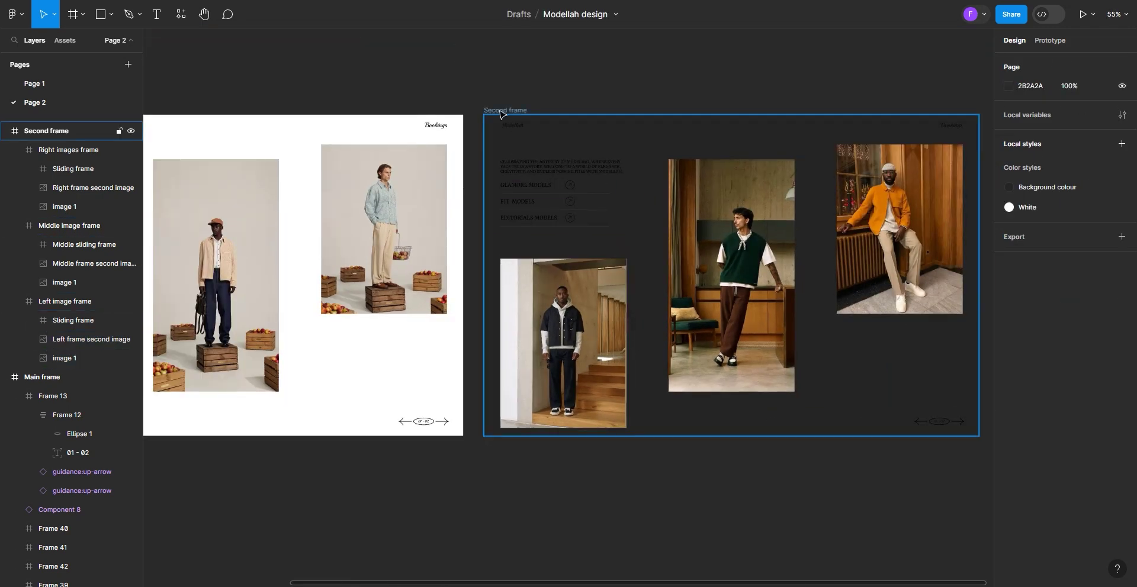
pyautogui.click(500, 113)
pyautogui.scroll(2, 510, 164)
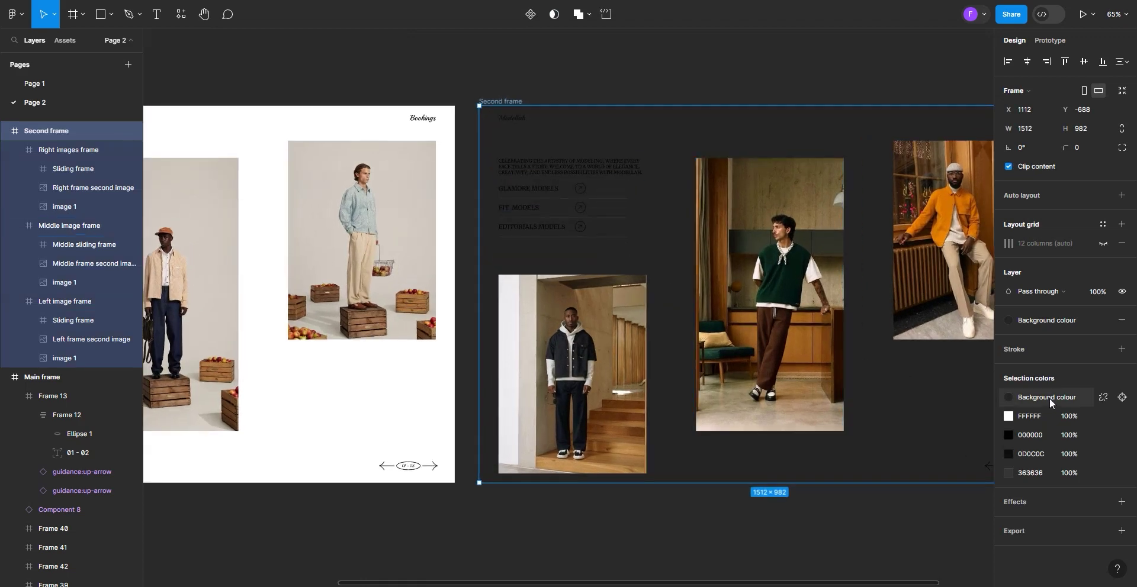
pyautogui.click(1022, 322)
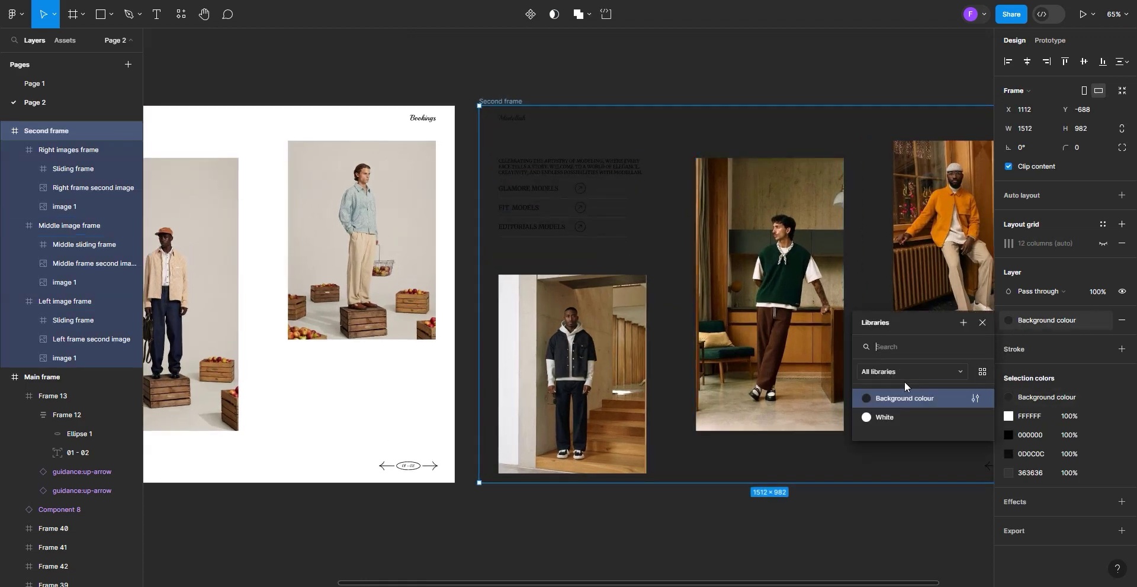
pyautogui.click(886, 418)
pyautogui.hotkey('ctrl', '-')
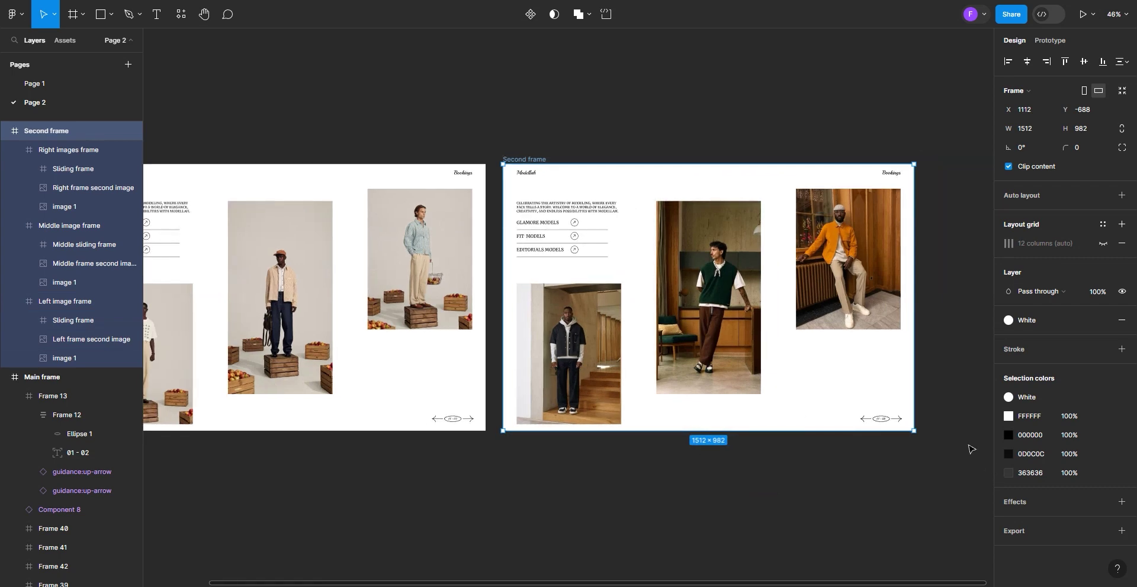
pyautogui.scroll(5, 934, 434)
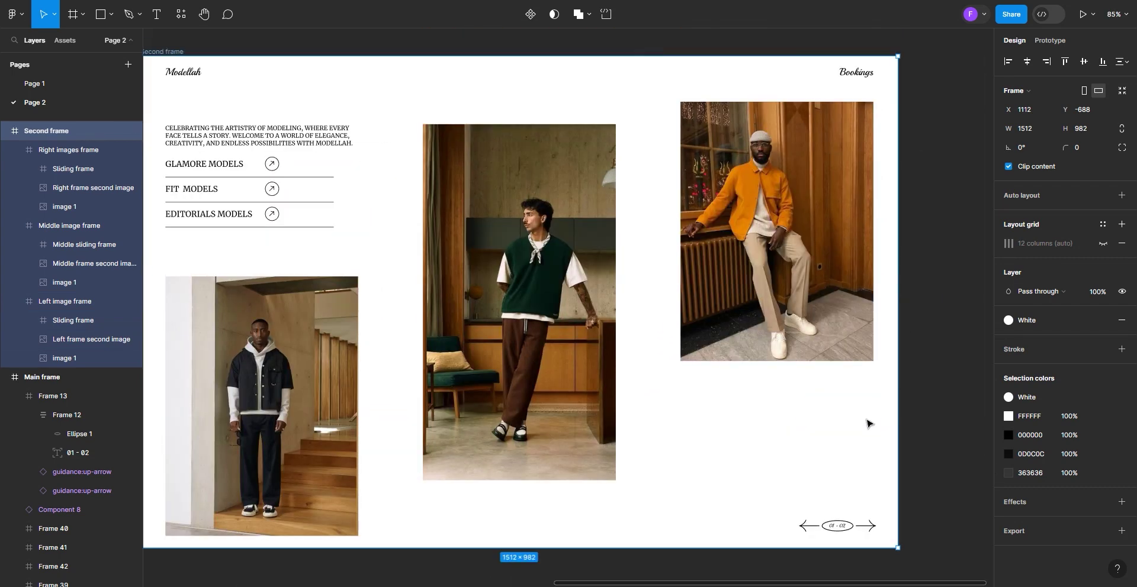
# Change the page indicator text between the two arrows in Second frame to 02 - 02
pyautogui.scroll(-2, 858, 467)
pyautogui.keyDown('ctrl'); pyautogui.scroll(3, 834, 474); pyautogui.keyUp('ctrl')
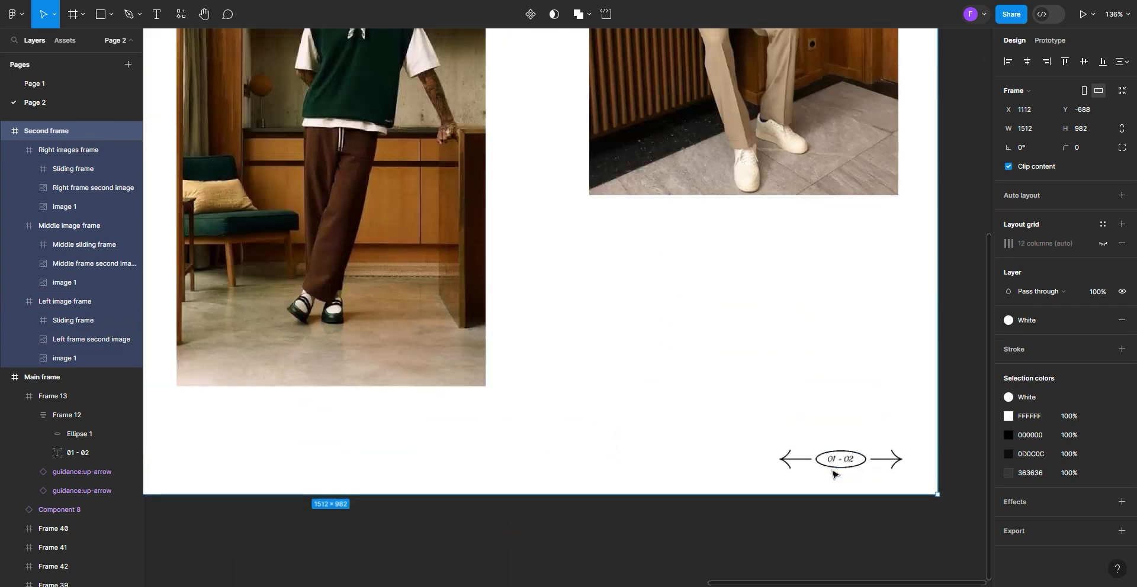
pyautogui.keyDown('ctrl'); pyautogui.scroll(5, 834, 474); pyautogui.keyUp('ctrl')
pyautogui.click(841, 449)
pyautogui.click(844, 445)
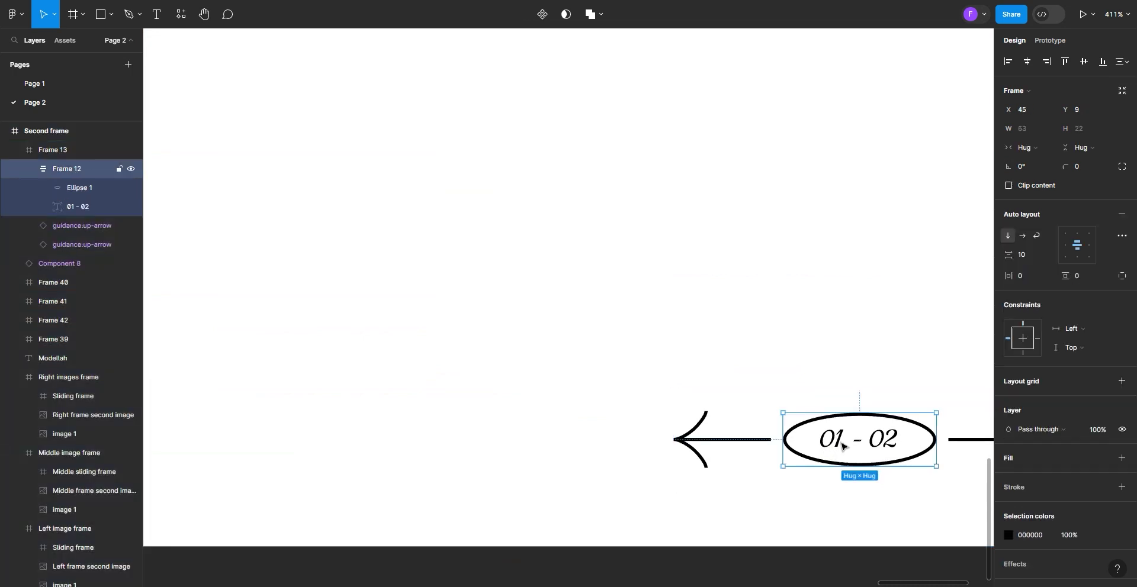
pyautogui.click(844, 445)
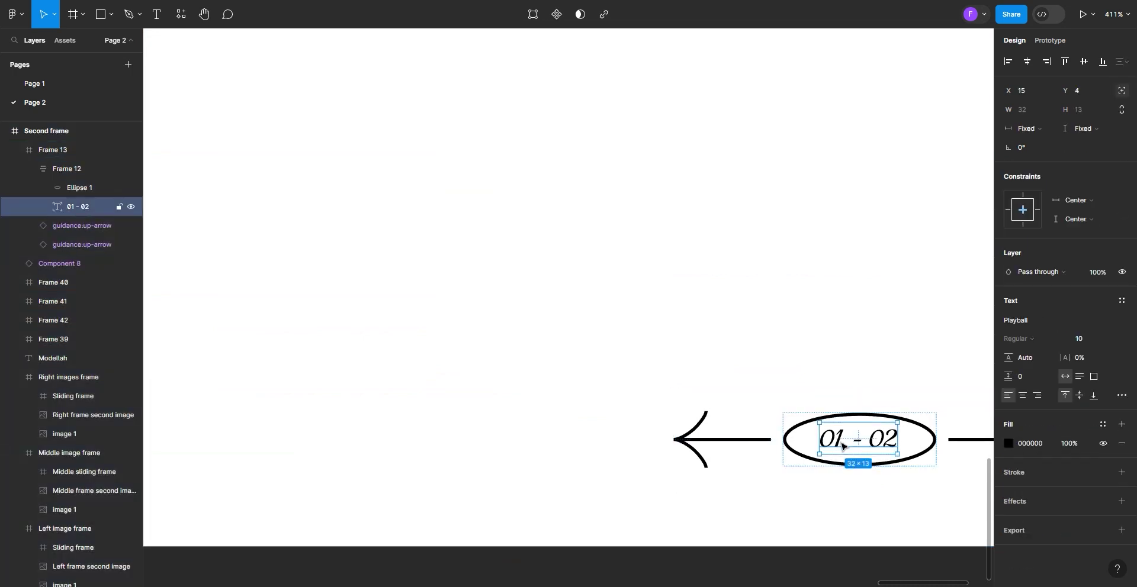
pyautogui.doubleClick(844, 445)
pyautogui.click(845, 441)
pyautogui.press('BackSpace')
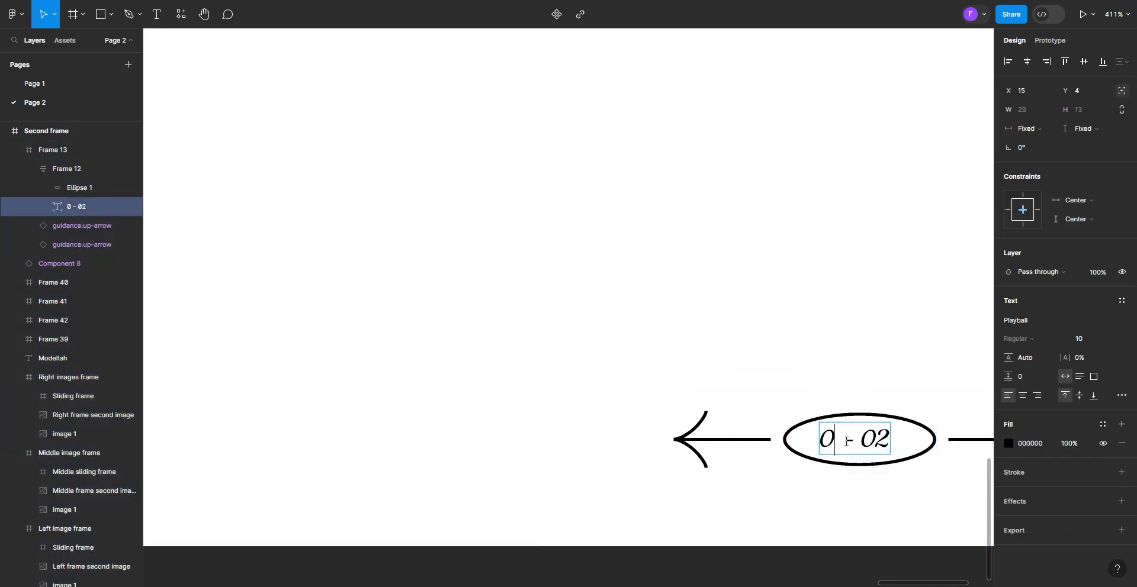
pyautogui.write('2')
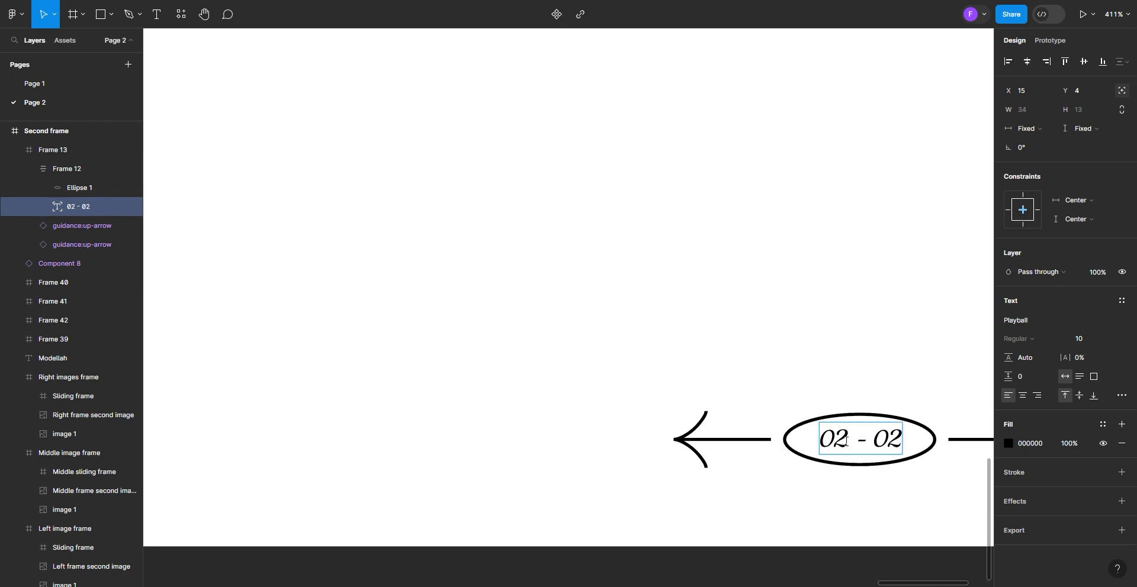
pyautogui.press('Escape')
pyautogui.scroll(-10, 643, 511)
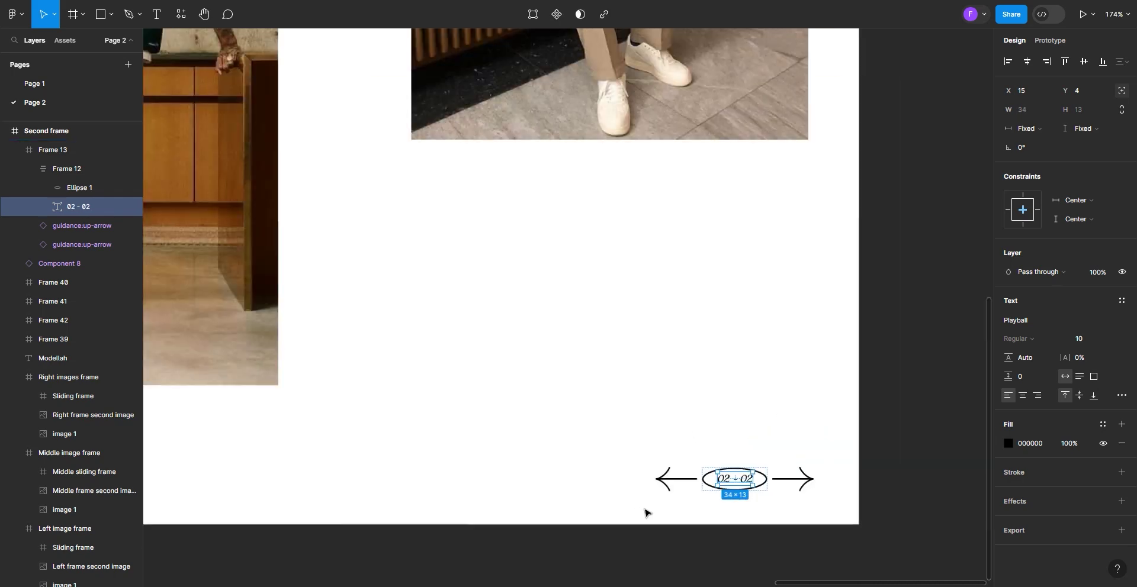
pyautogui.scroll(-5, 647, 513)
pyautogui.scroll(-3, 331, 503)
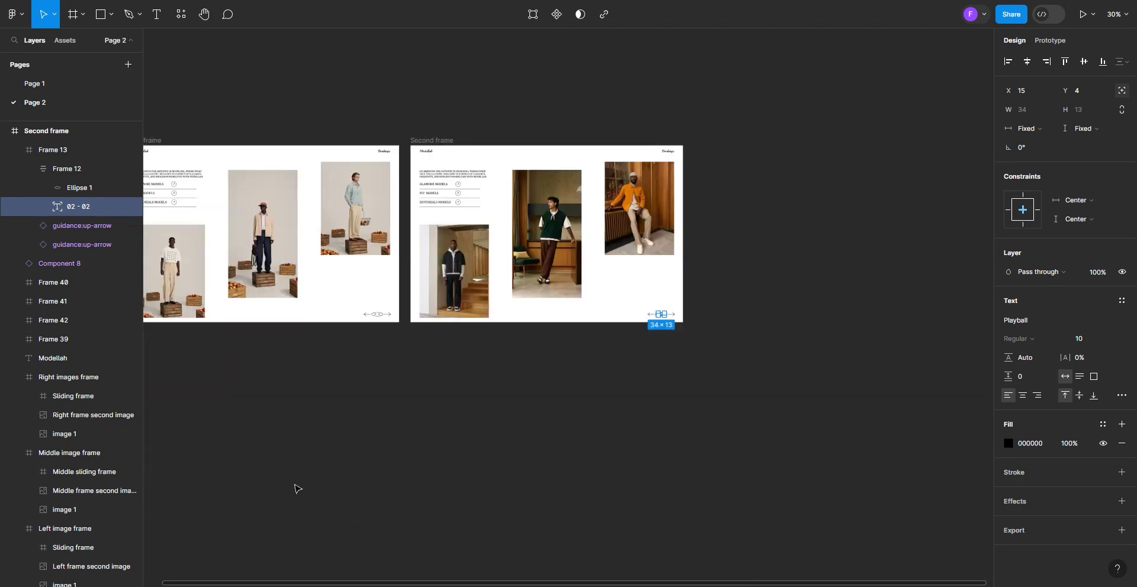
pyautogui.scroll(1, 173, 348)
pyautogui.scroll(-3, 368, 432)
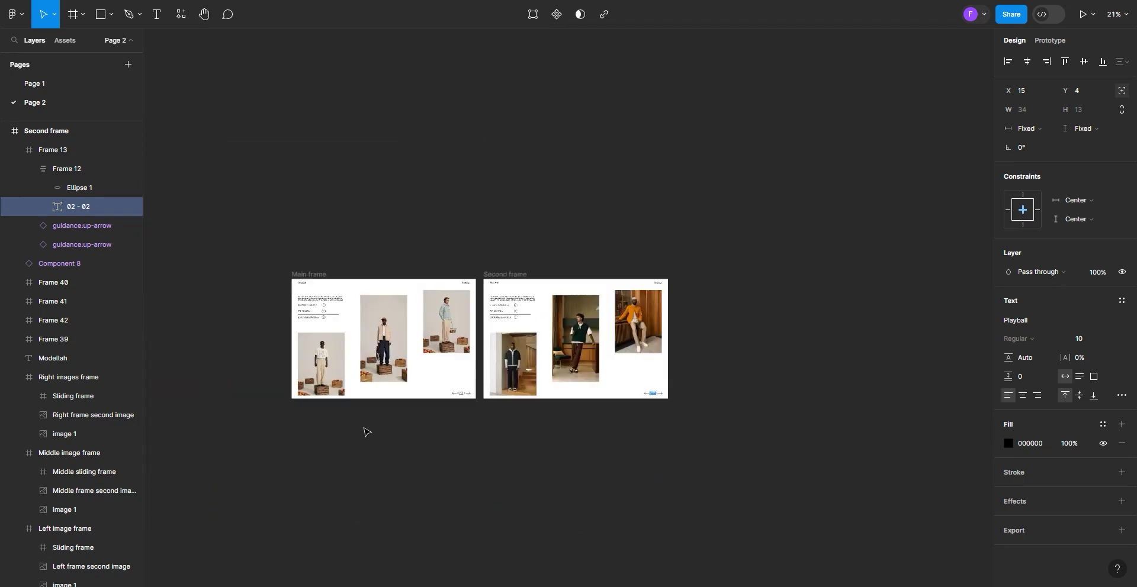
pyautogui.scroll(2, 276, 415)
pyautogui.scroll(2, 276, 415)
pyautogui.scroll(1, 814, 571)
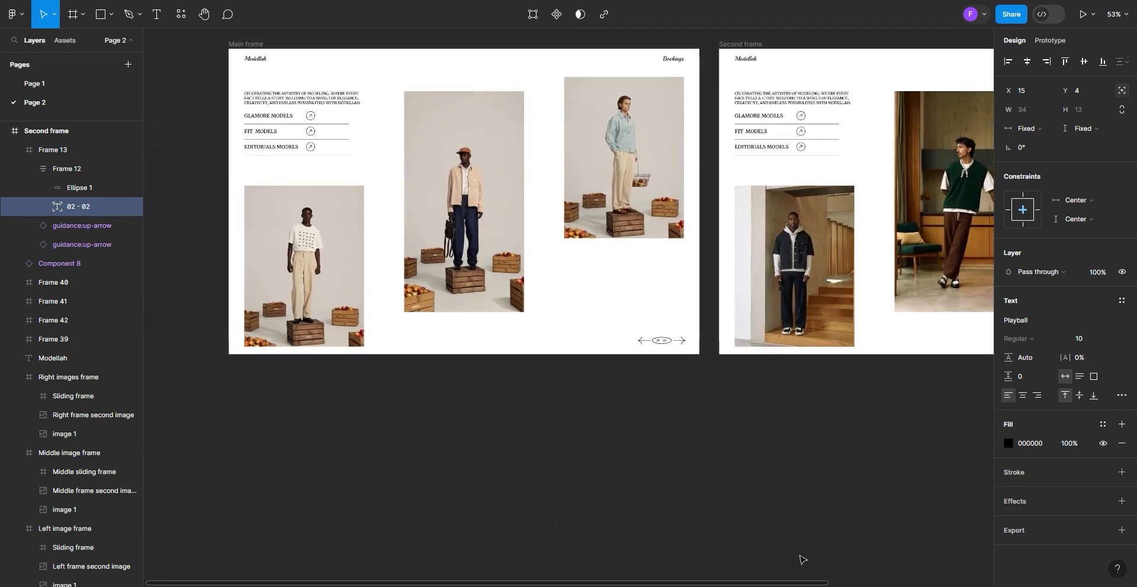
pyautogui.scroll(1, 817, 535)
pyautogui.scroll(1, 891, 460)
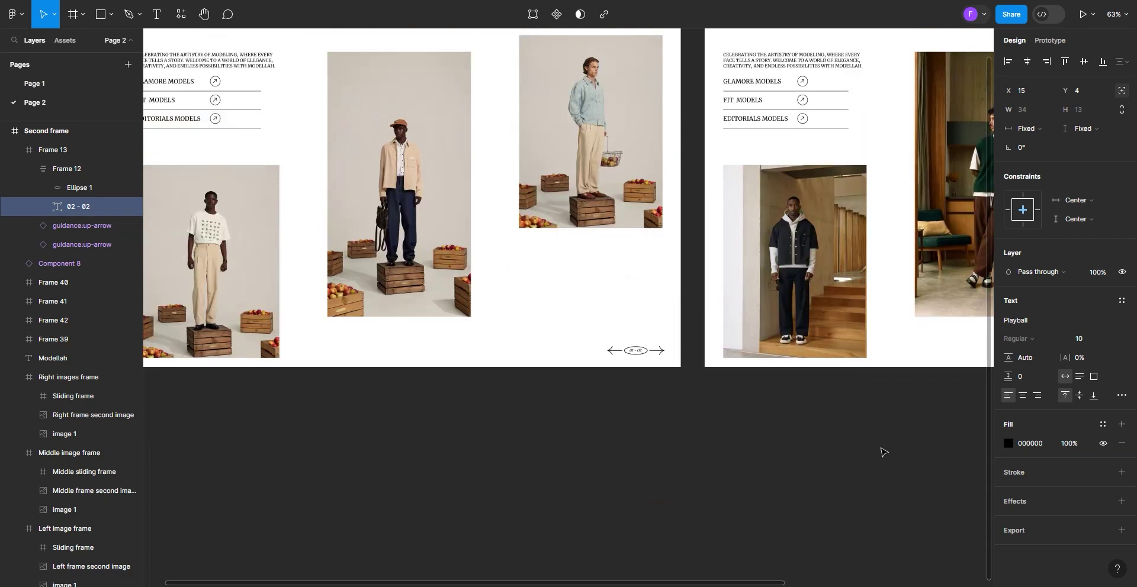
pyautogui.scroll(3, 832, 470)
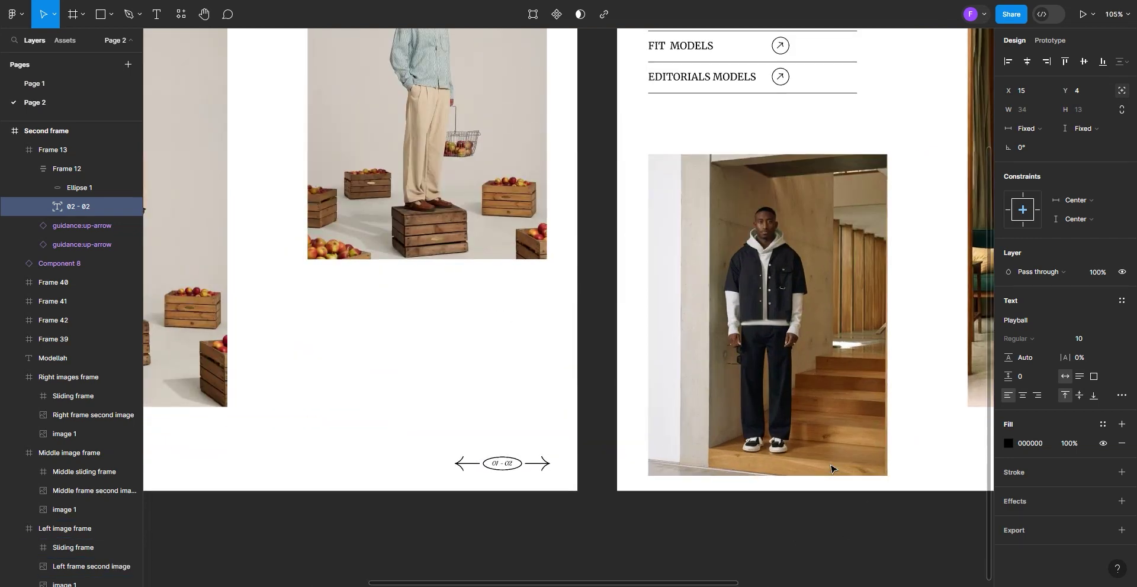
pyautogui.click(1038, 40)
pyautogui.click(536, 467)
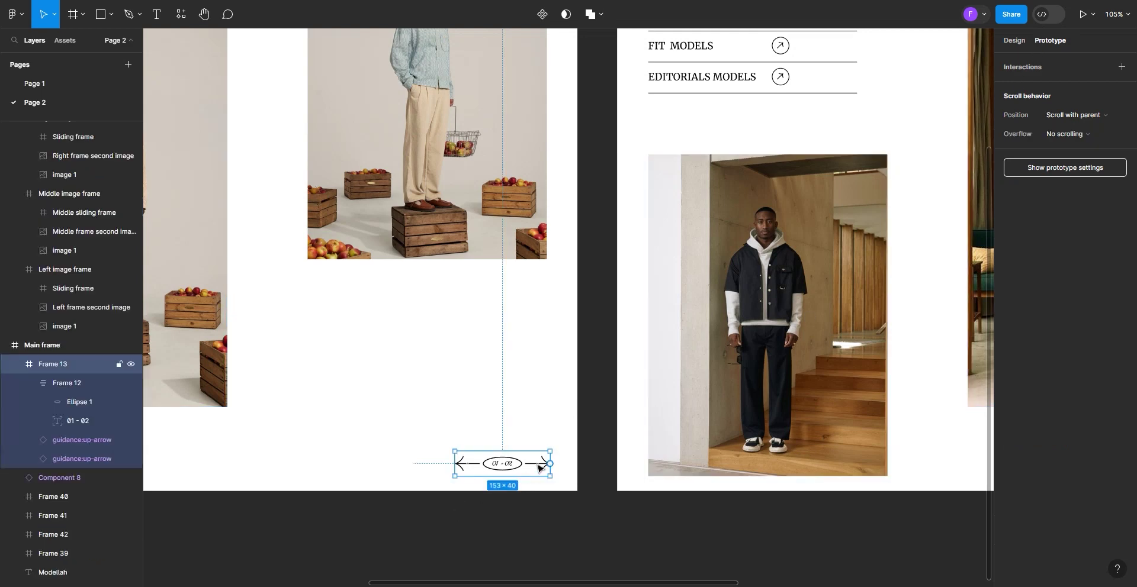
pyautogui.moveTo(526, 464); pyautogui.dragTo(662, 262)
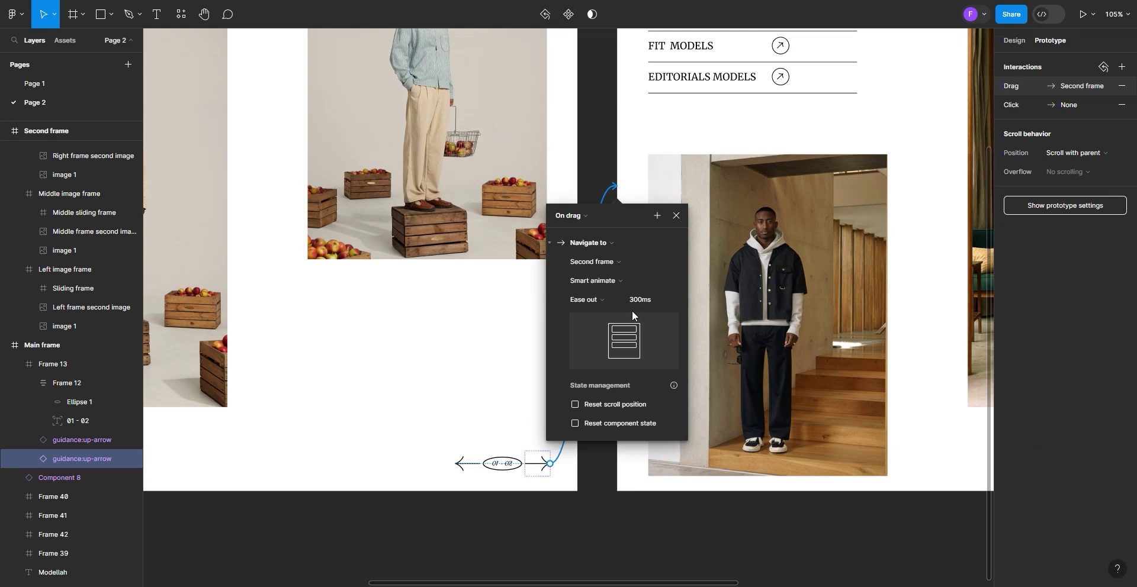
pyautogui.click(584, 217)
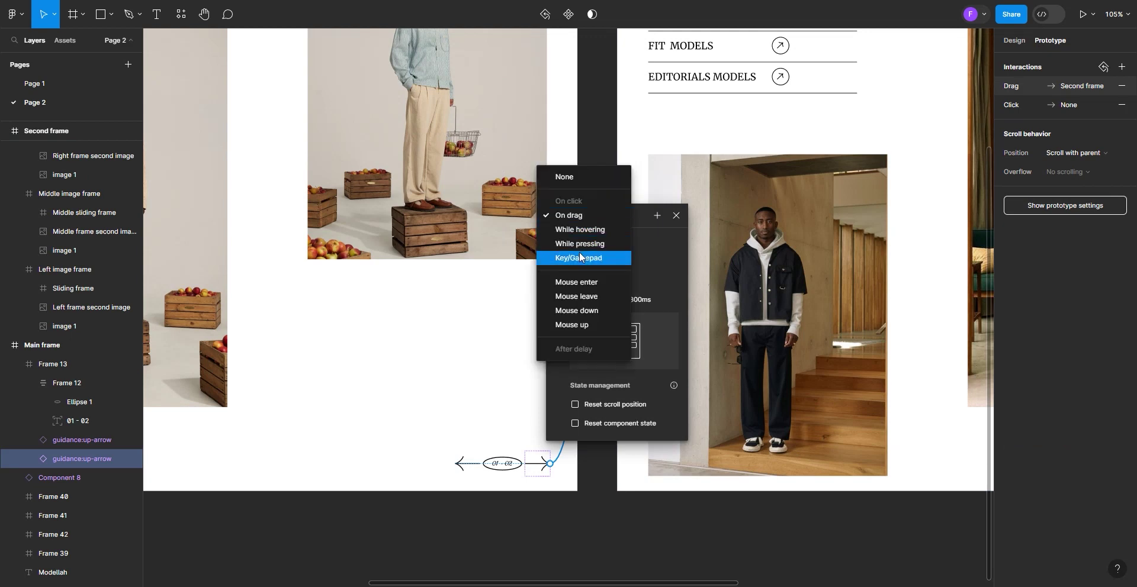
pyautogui.click(1121, 87)
pyautogui.click(1122, 87)
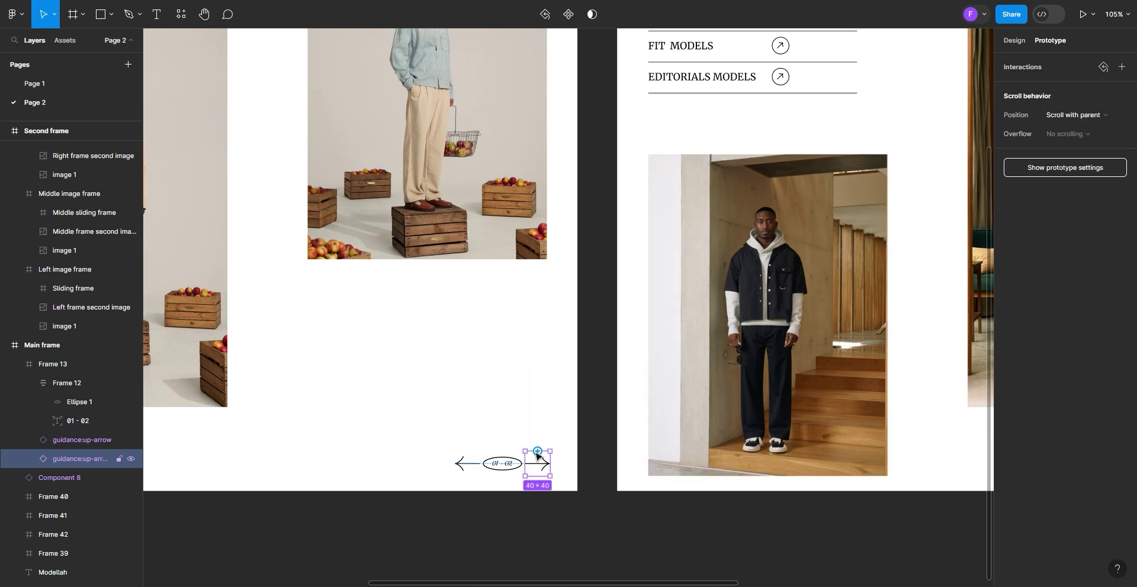
# Link Main frame's right-pointing arrow to Second frame on click, using Smart animate with Gentle easing and a 2000 ms duration
pyautogui.moveTo(550, 464); pyautogui.dragTo(643, 279)
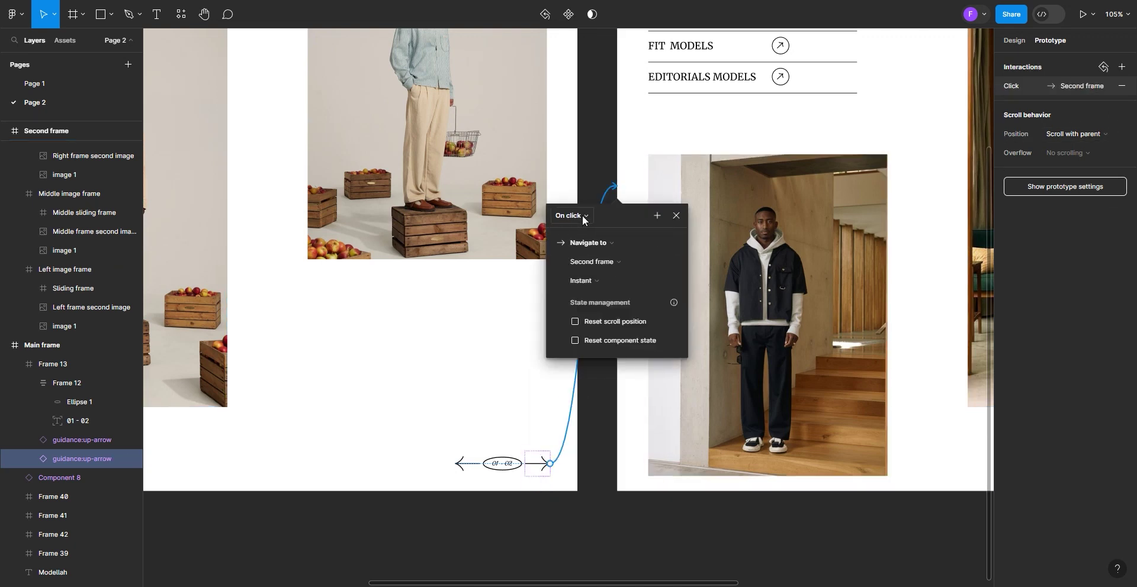
pyautogui.click(597, 279)
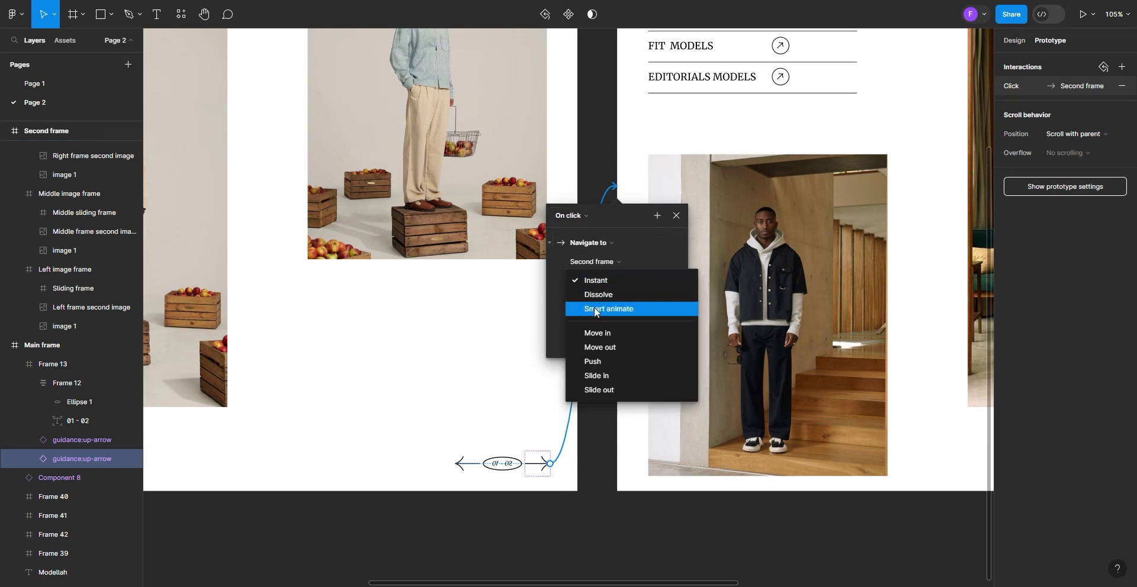
pyautogui.click(595, 309)
pyautogui.click(604, 300)
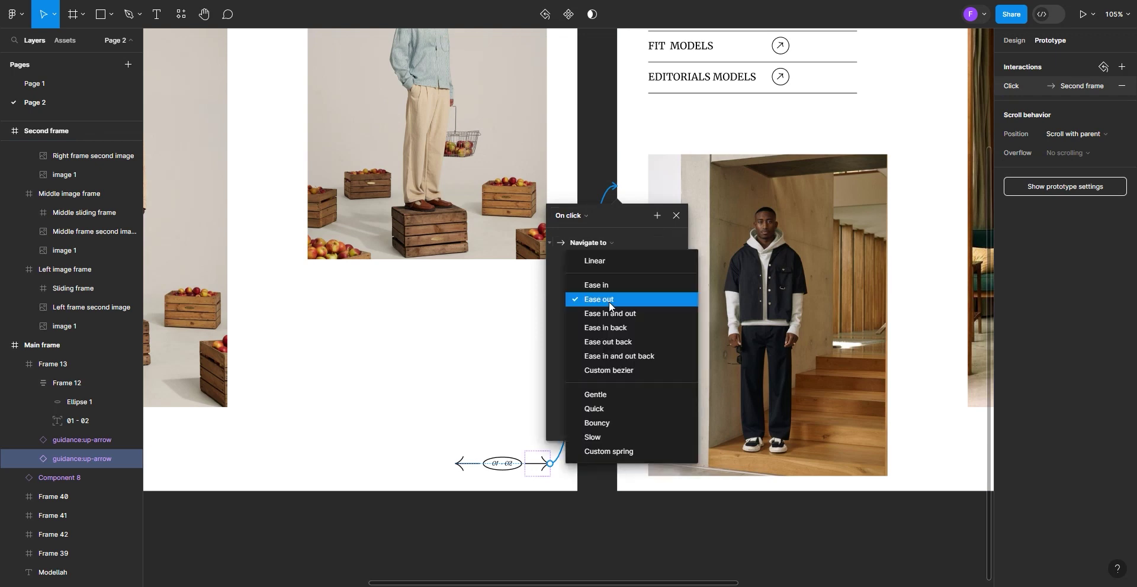
pyautogui.click(606, 398)
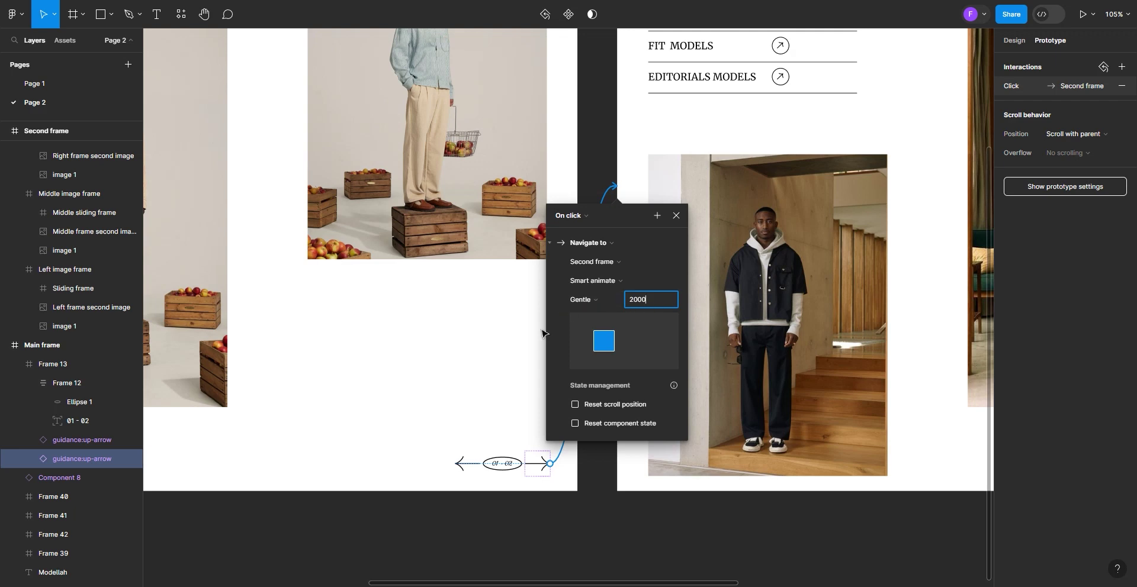
pyautogui.scroll(-5, 517, 329)
pyautogui.click(718, 444)
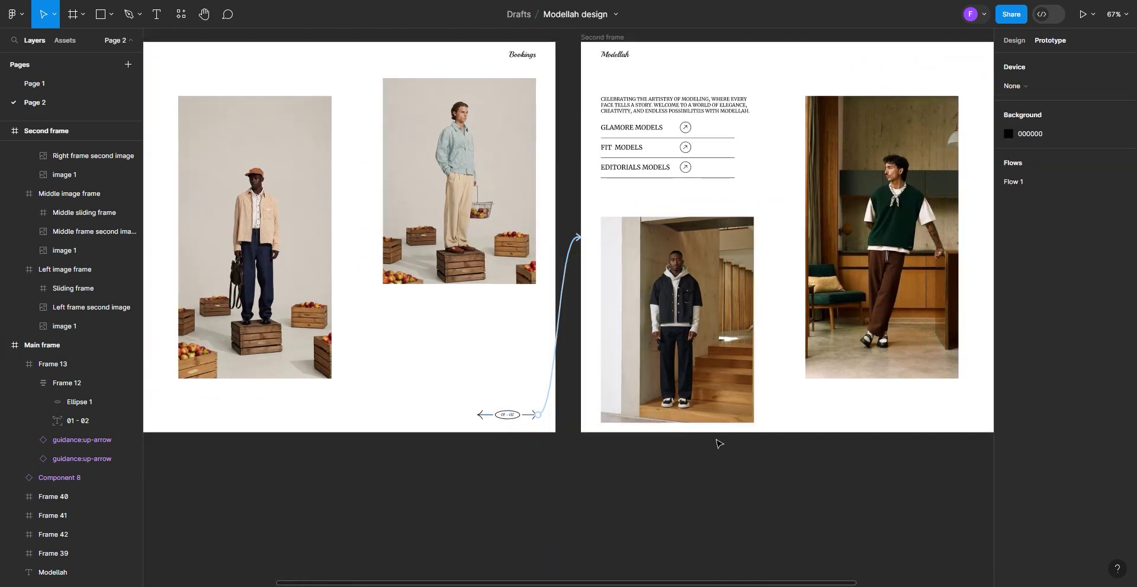
# Link Second frame's left-pointing arrow back to Main frame on click, with the same Gentle 2000 ms Smart animate transition
pyautogui.scroll(-4, 711, 438)
pyautogui.scroll(5, 965, 453)
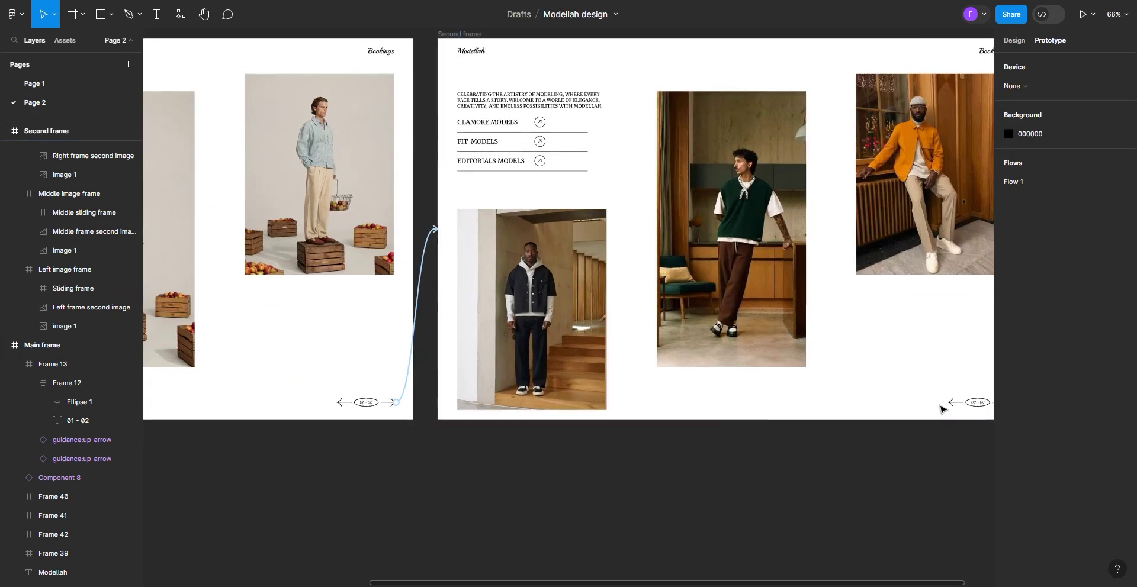
pyautogui.click(943, 407)
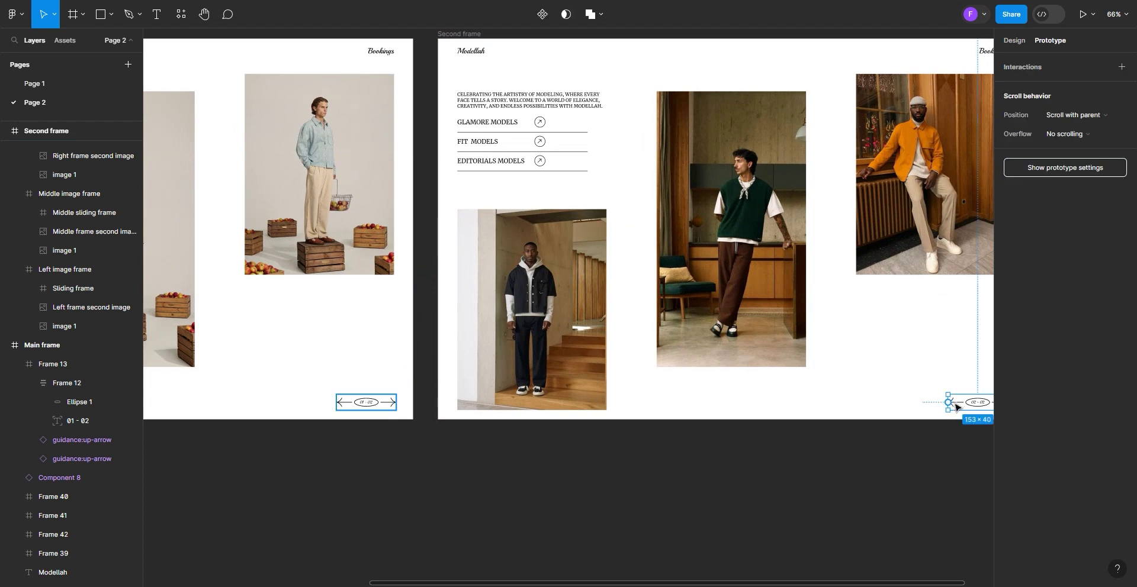
pyautogui.doubleClick(957, 407)
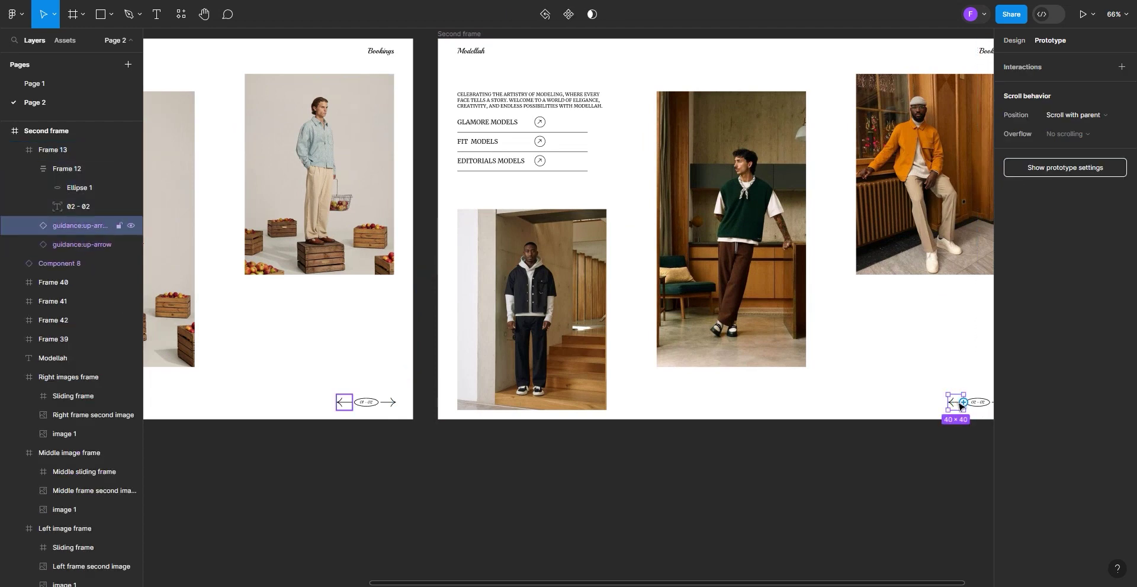
pyautogui.moveTo(964, 404); pyautogui.dragTo(411, 268)
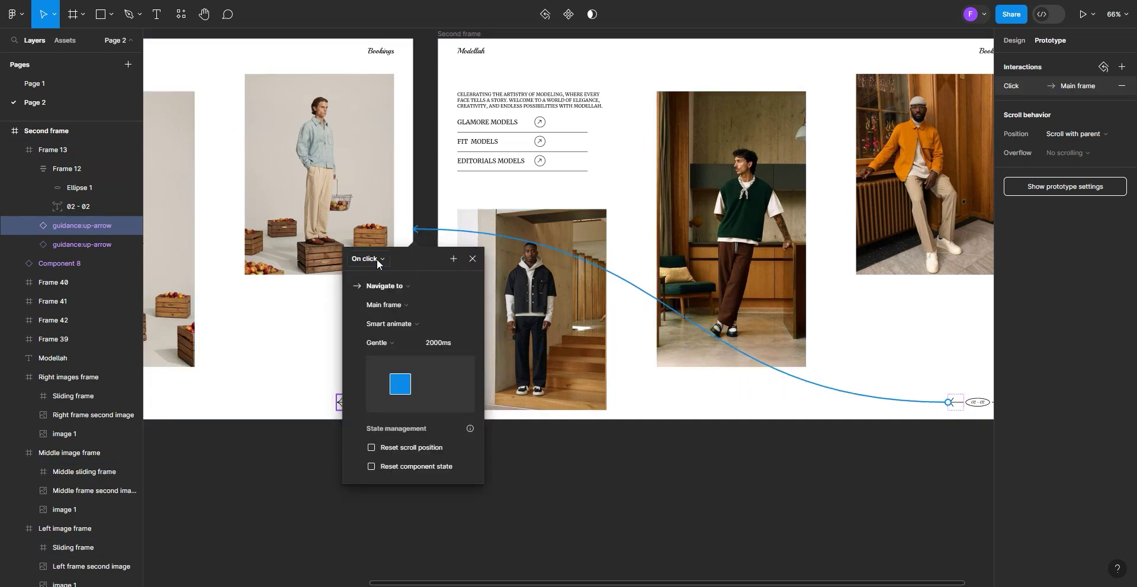
pyautogui.click(603, 500)
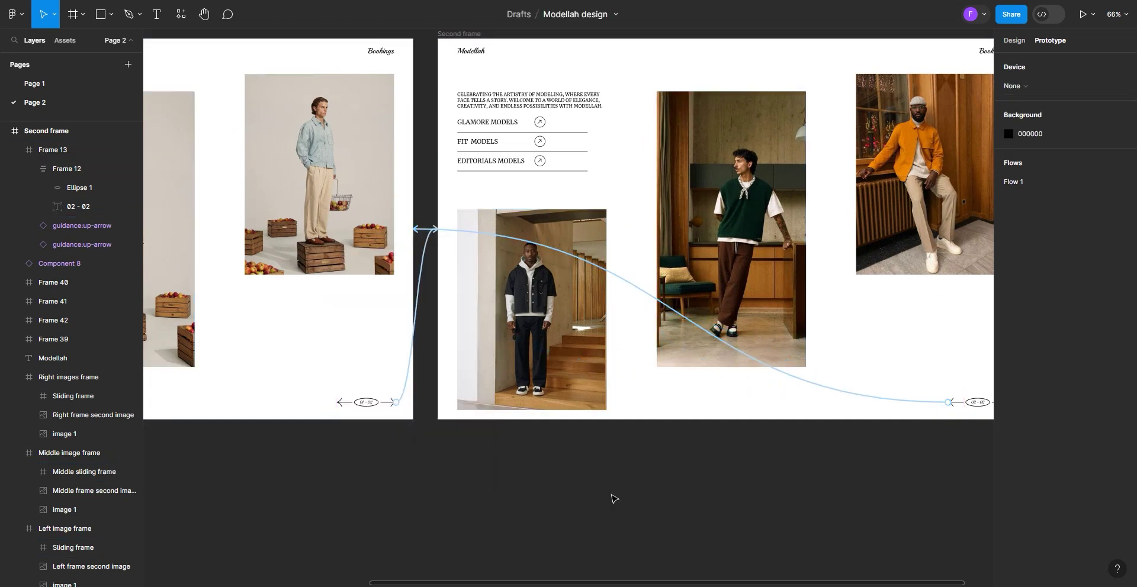
# Preview the Flow 1 prototype from Main frame and open it in its own full-size presentation view
pyautogui.scroll(-5, 613, 496)
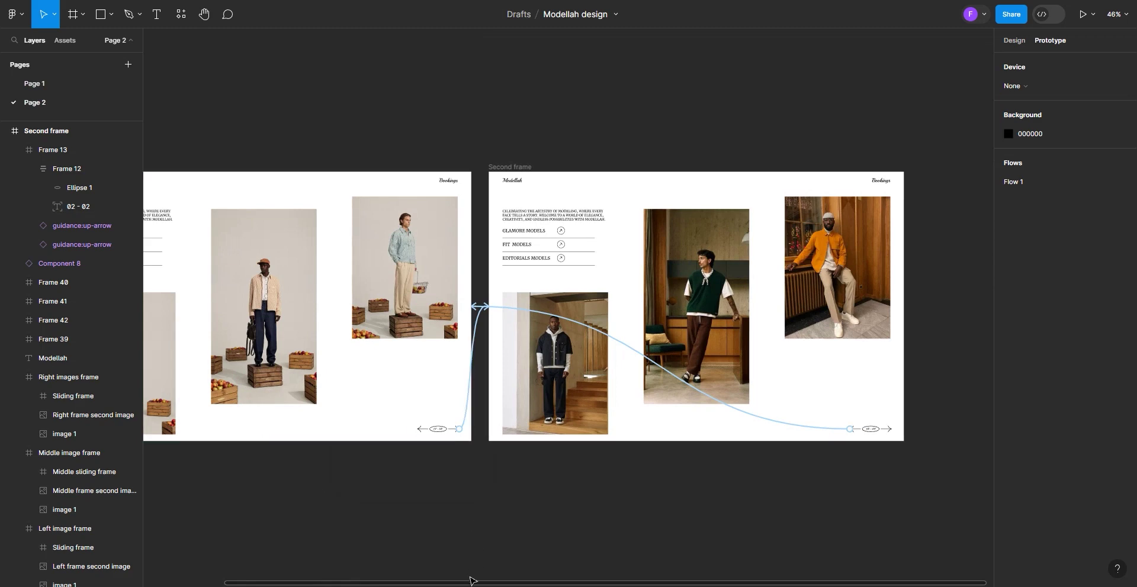
pyautogui.moveTo(467, 585); pyautogui.dragTo(275, 559)
pyautogui.scroll(-1, 295, 431)
pyautogui.scroll(5, 258, 165)
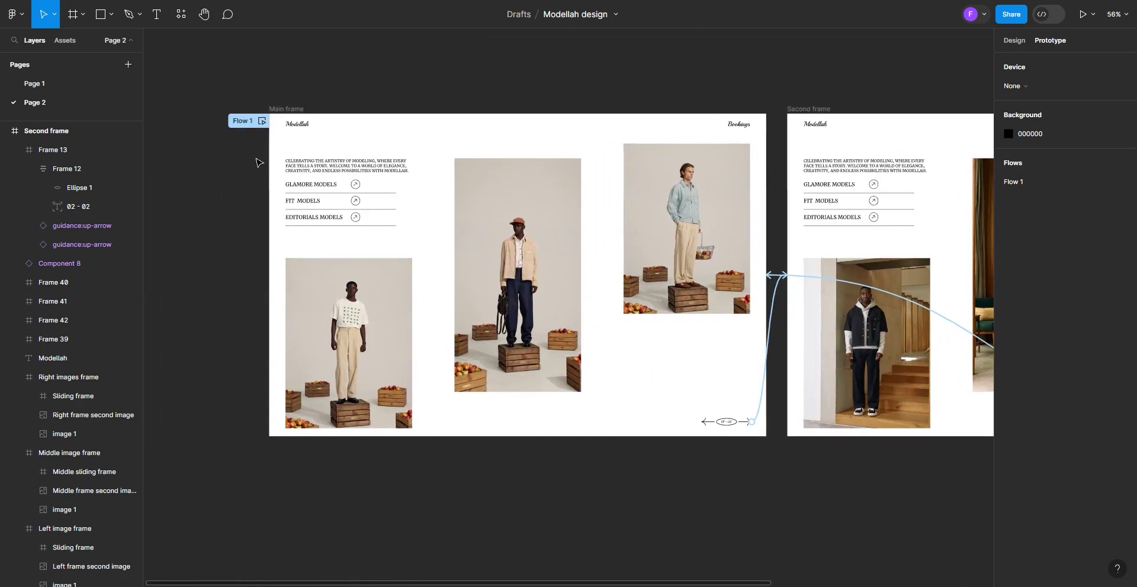
pyautogui.scroll(2, 258, 163)
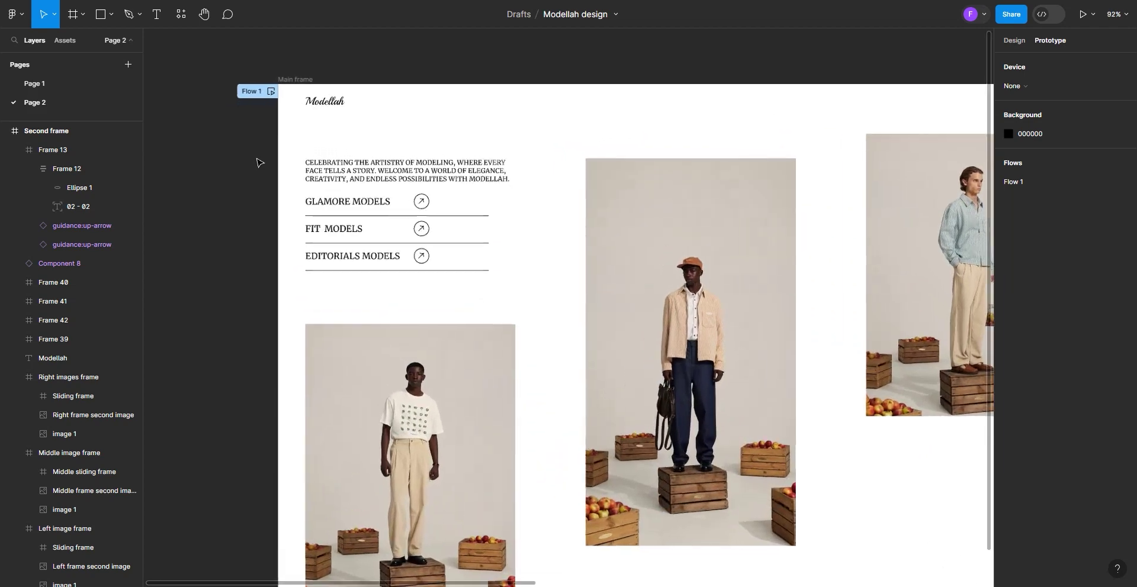
pyautogui.click(271, 94)
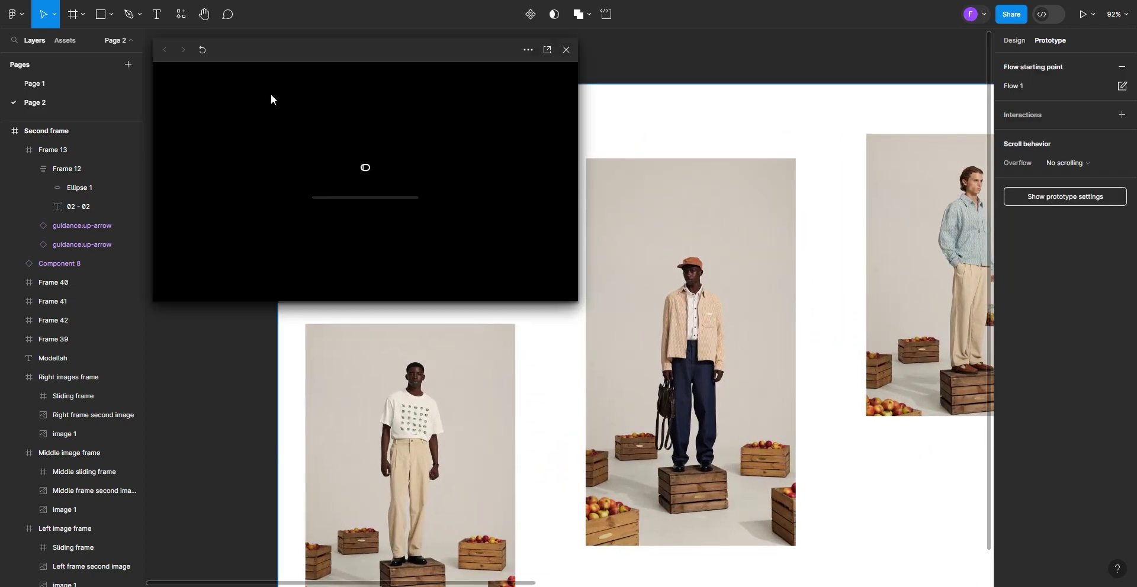
pyautogui.click(547, 51)
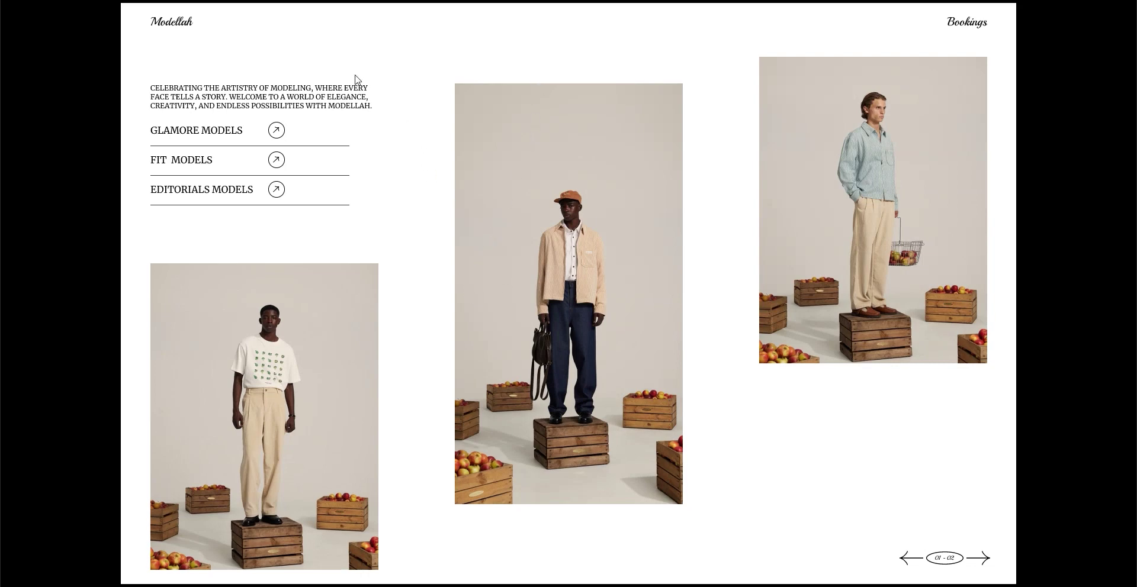
# Test the strip transition by going back and forth between both pages with the prototype's arrows, and return to the design file
pyautogui.click(987, 559)
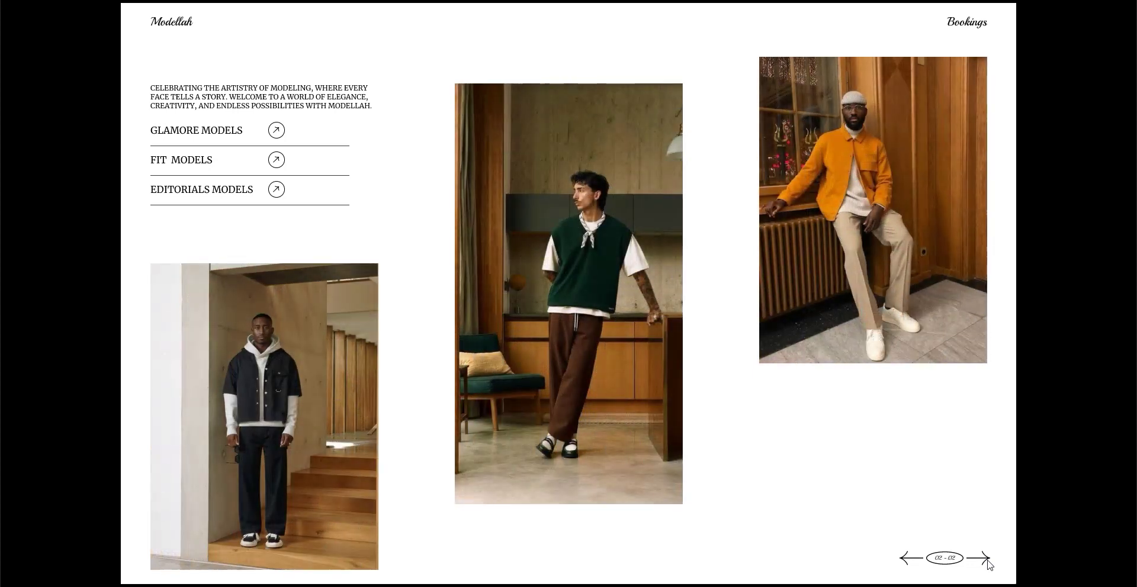
pyautogui.click(910, 560)
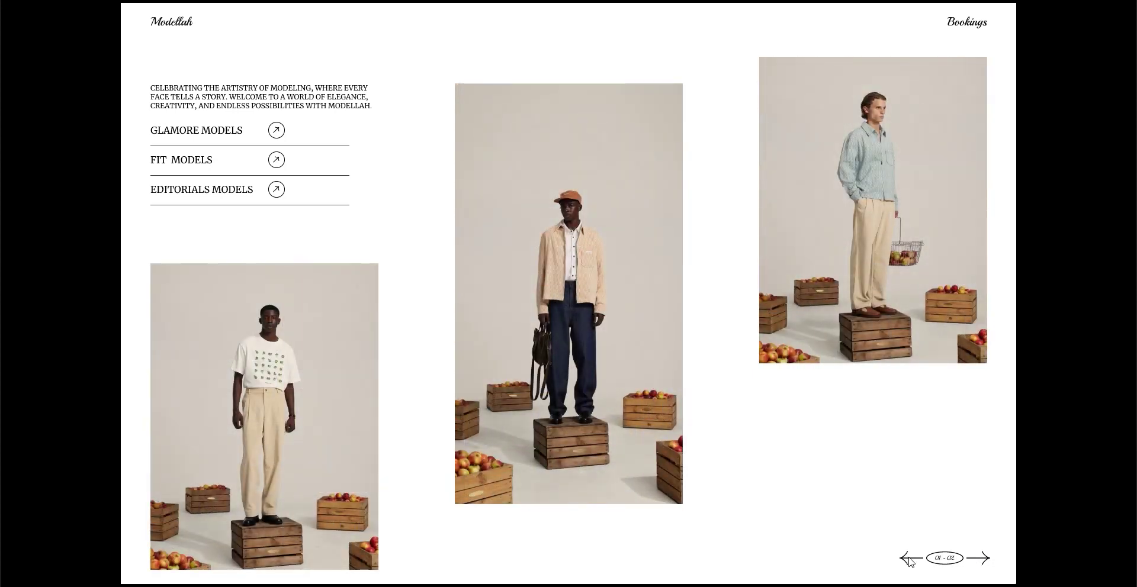
pyautogui.click(980, 561)
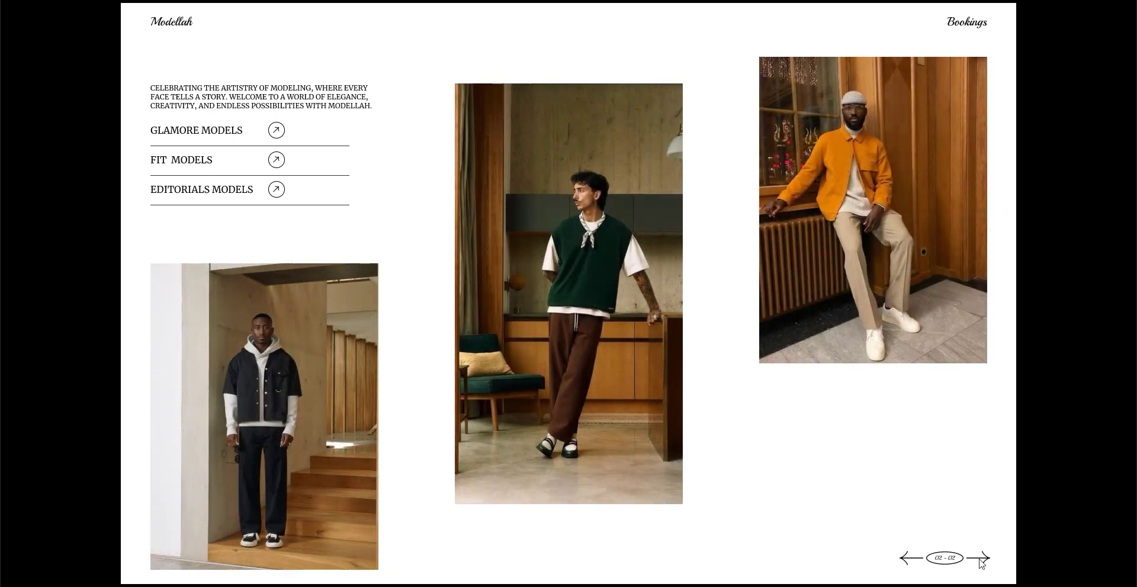
pyautogui.click(906, 562)
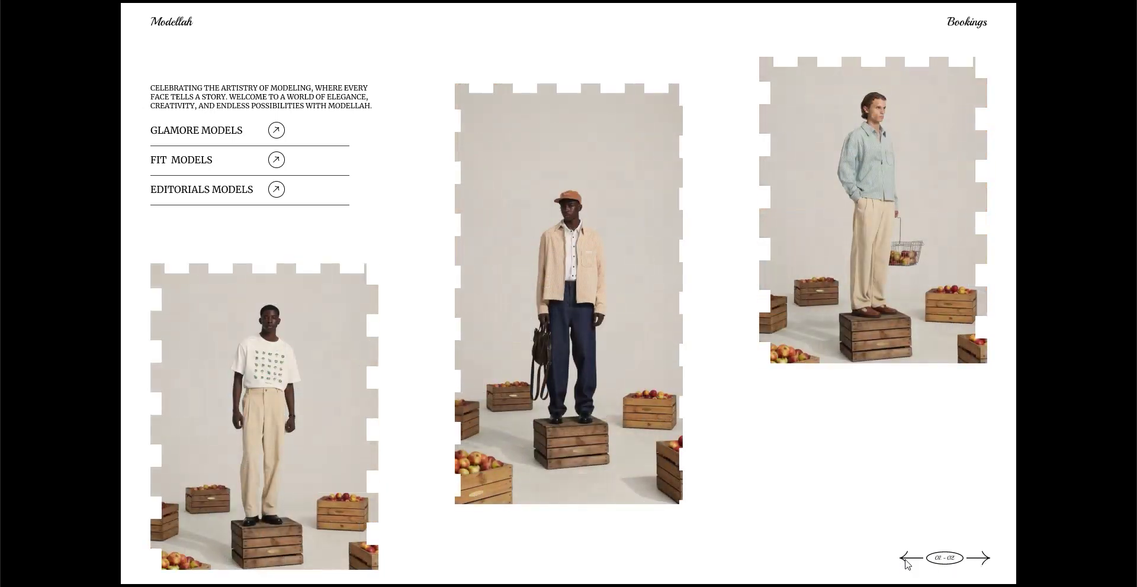
pyautogui.click(981, 563)
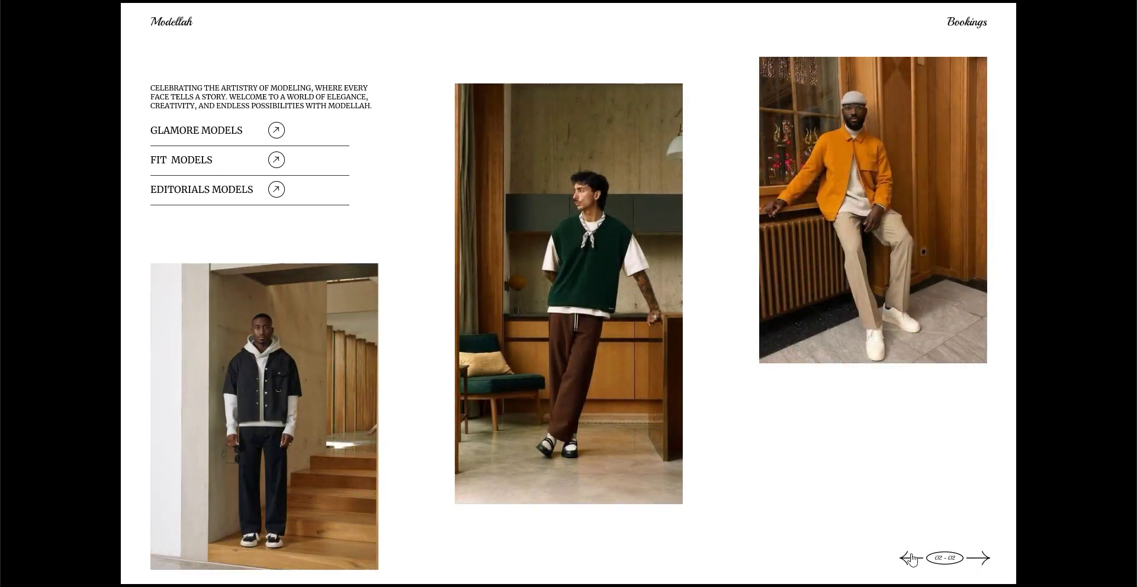
pyautogui.click(911, 559)
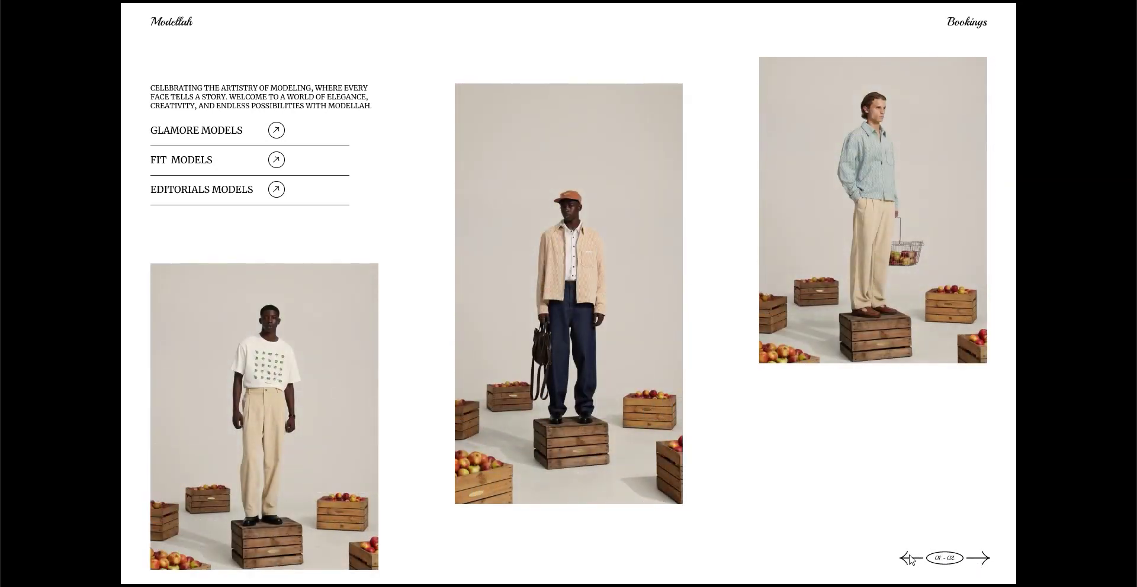
pyautogui.click(975, 559)
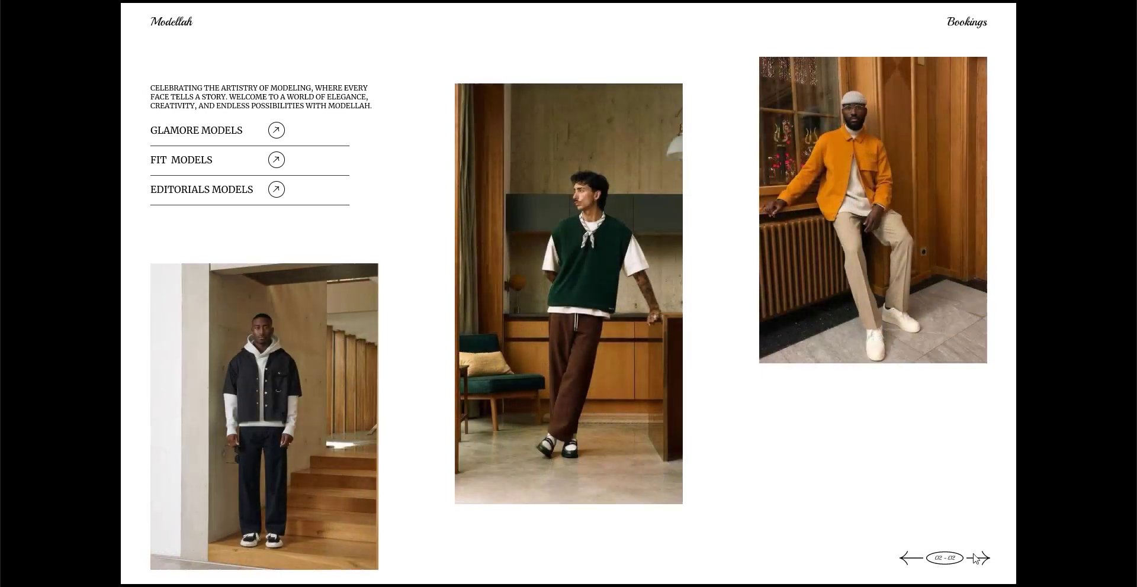
pyautogui.click(910, 559)
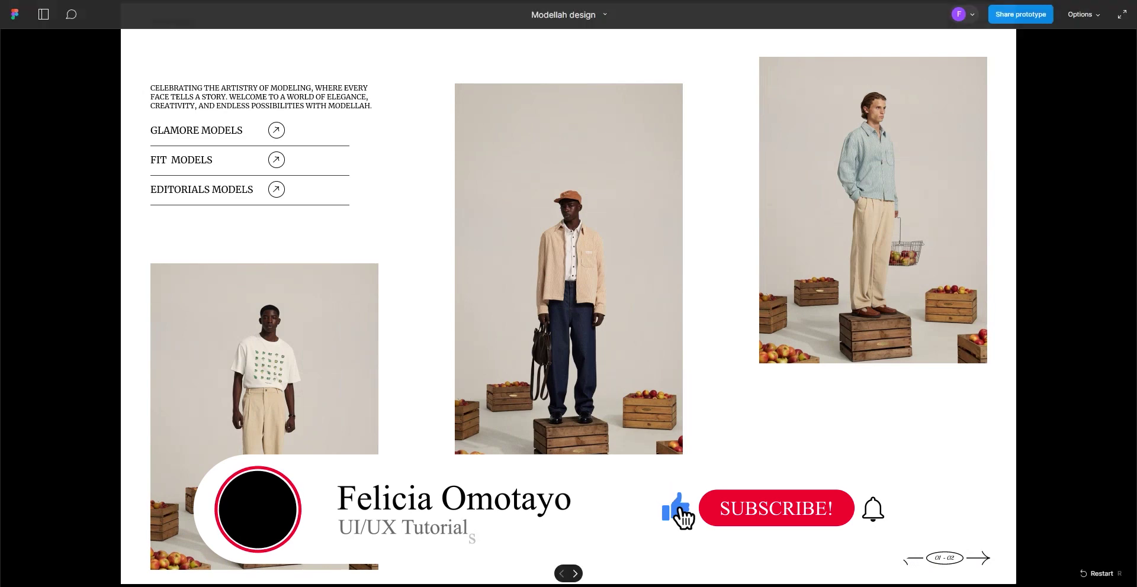
pyautogui.click(237, 1)
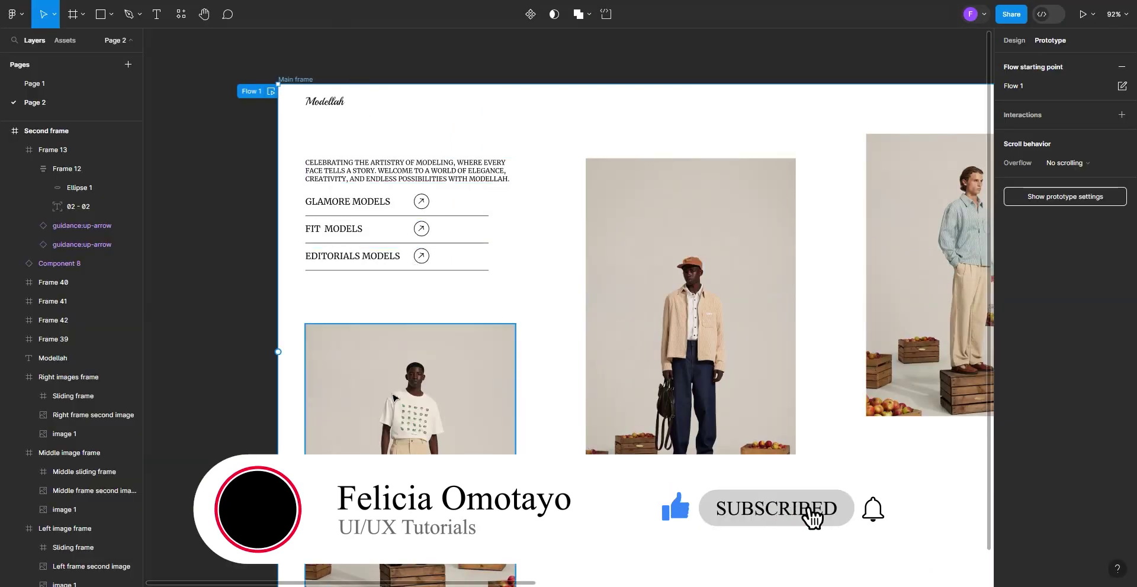